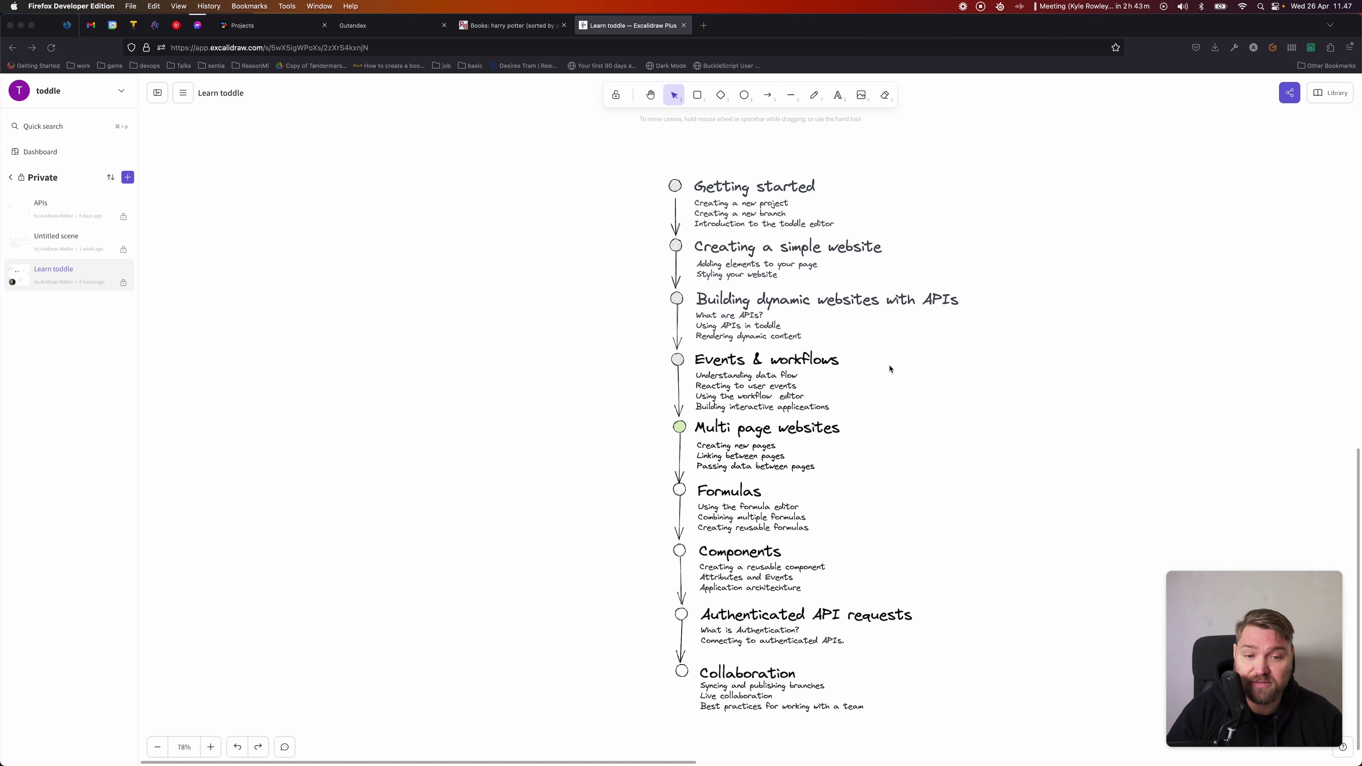
pyautogui.moveTo(1113, 416); pyautogui.dragTo(436, 412)
pyautogui.moveTo(944, 451)
pyautogui.mouseDown()
pyautogui.moveTo(572, 386)
pyautogui.moveTo(514, 412)
pyautogui.mouseUp()
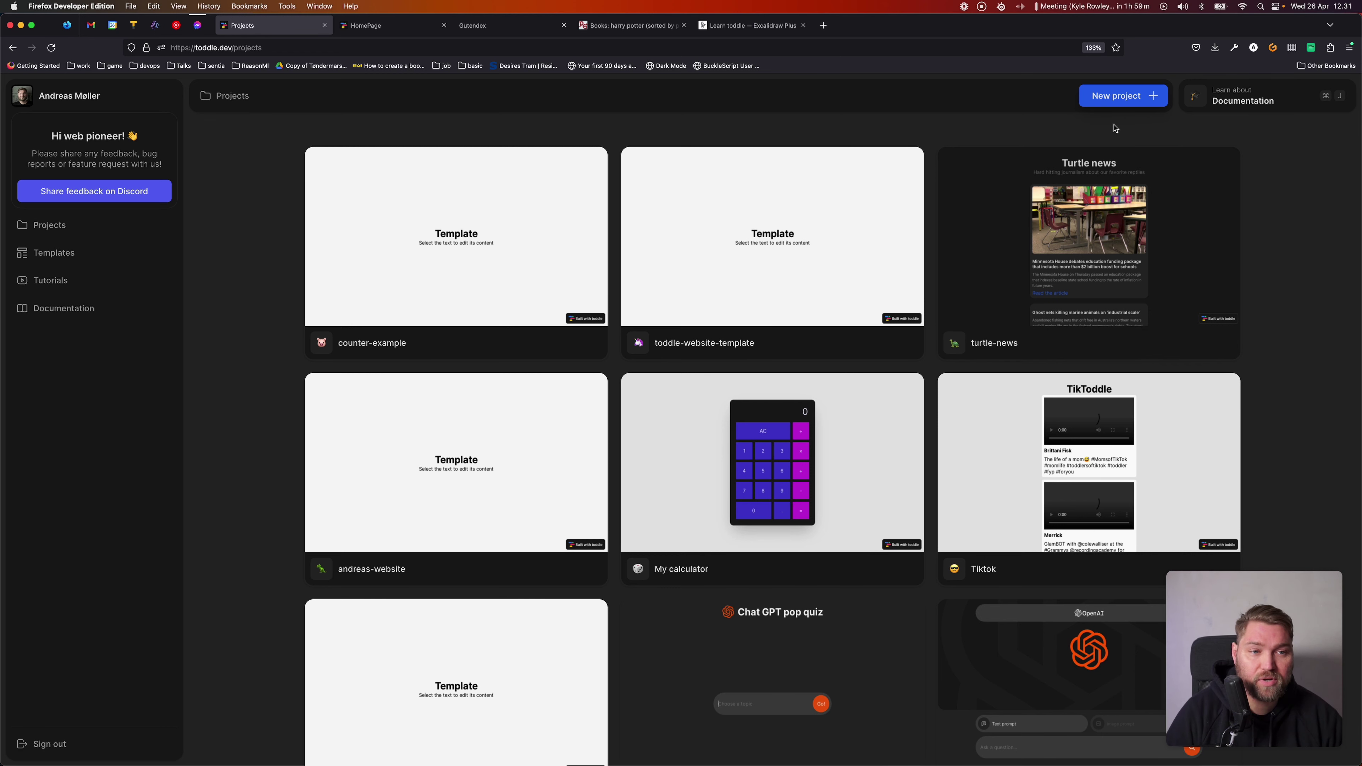
# - Create a new project named "books" from the Blank template and pick an emoji for it
pyautogui.click(630, 186)
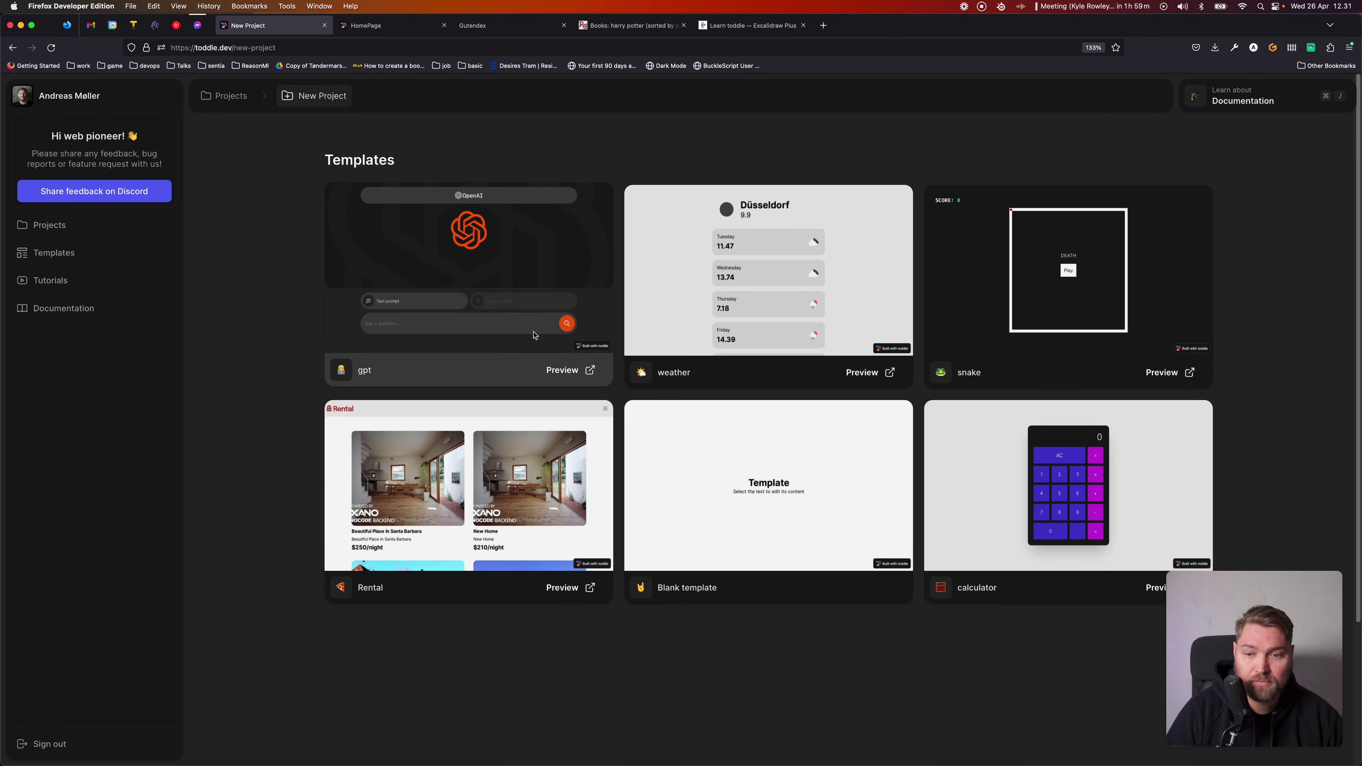
pyautogui.click(734, 510)
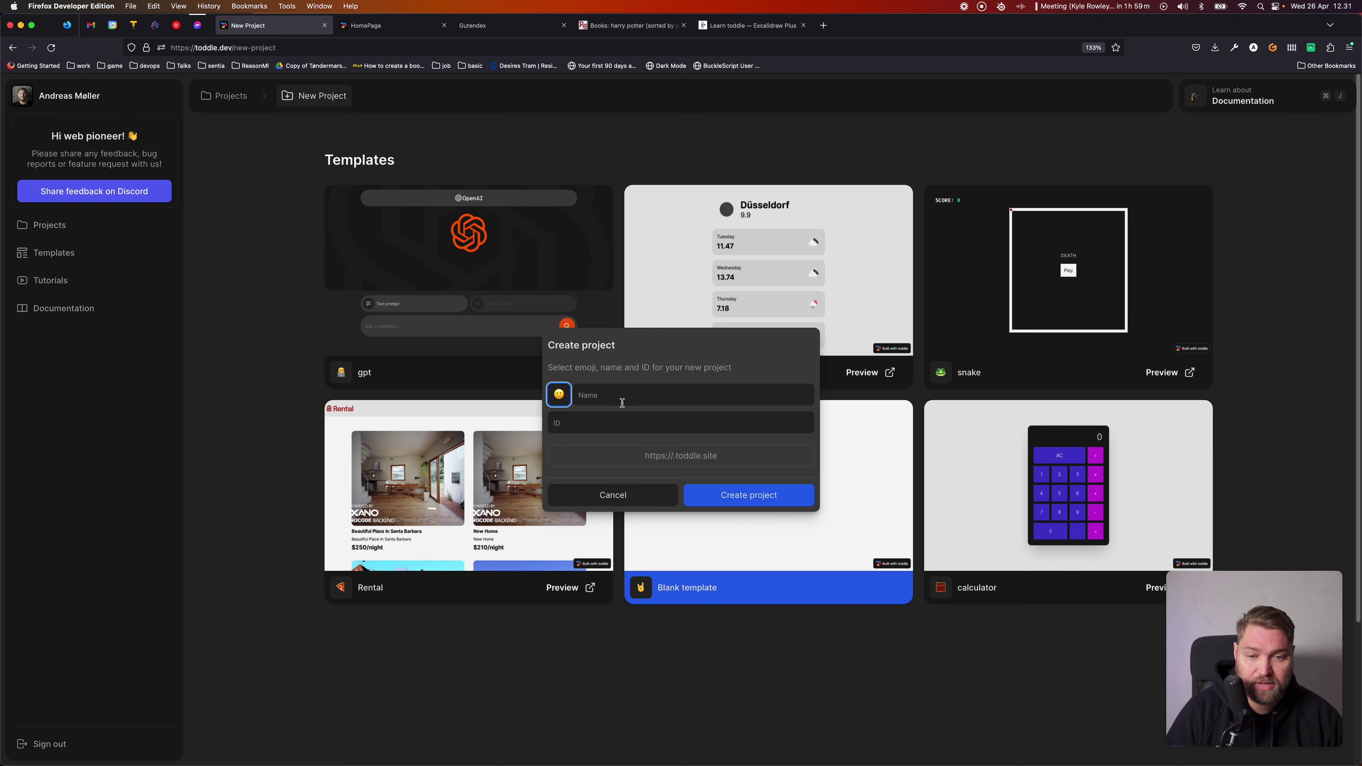
pyautogui.click(548, 397)
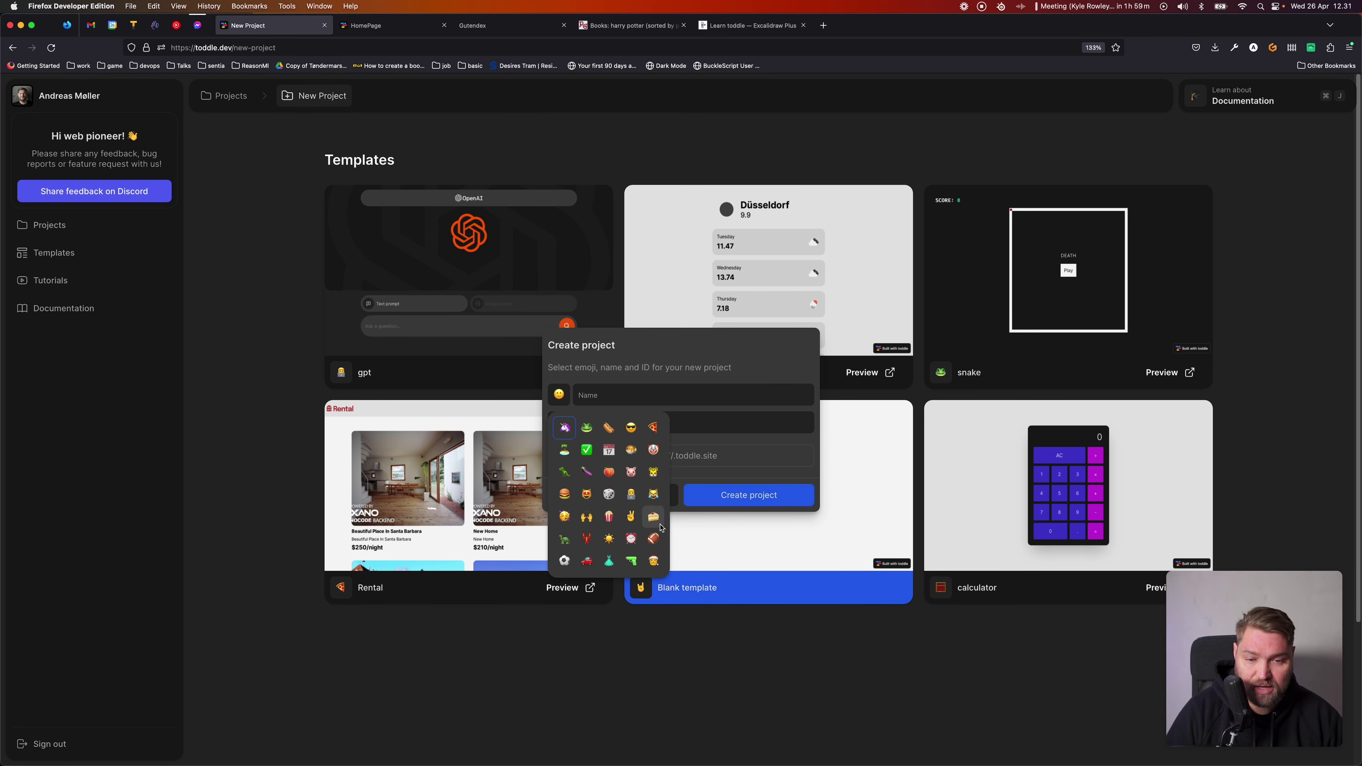
pyautogui.click(647, 523)
pyautogui.click(653, 401)
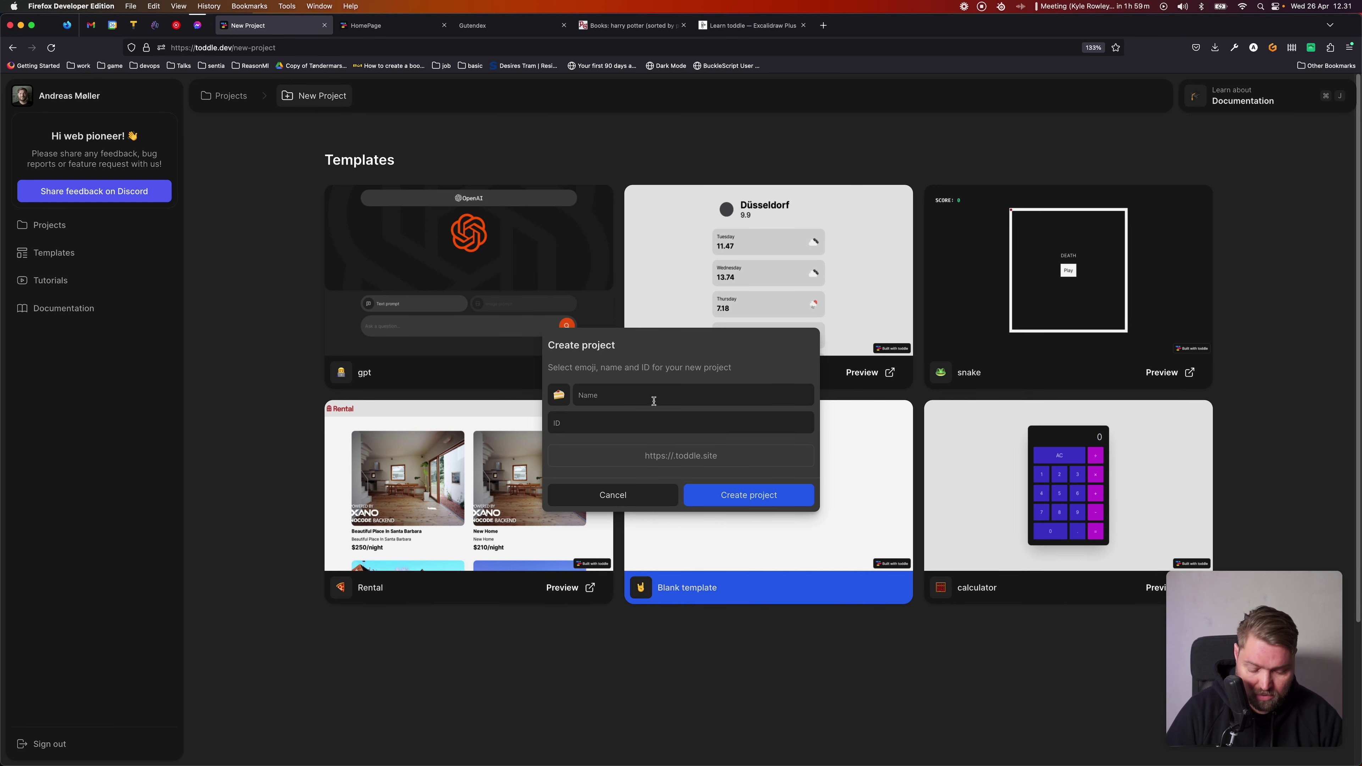
pyautogui.write('books')
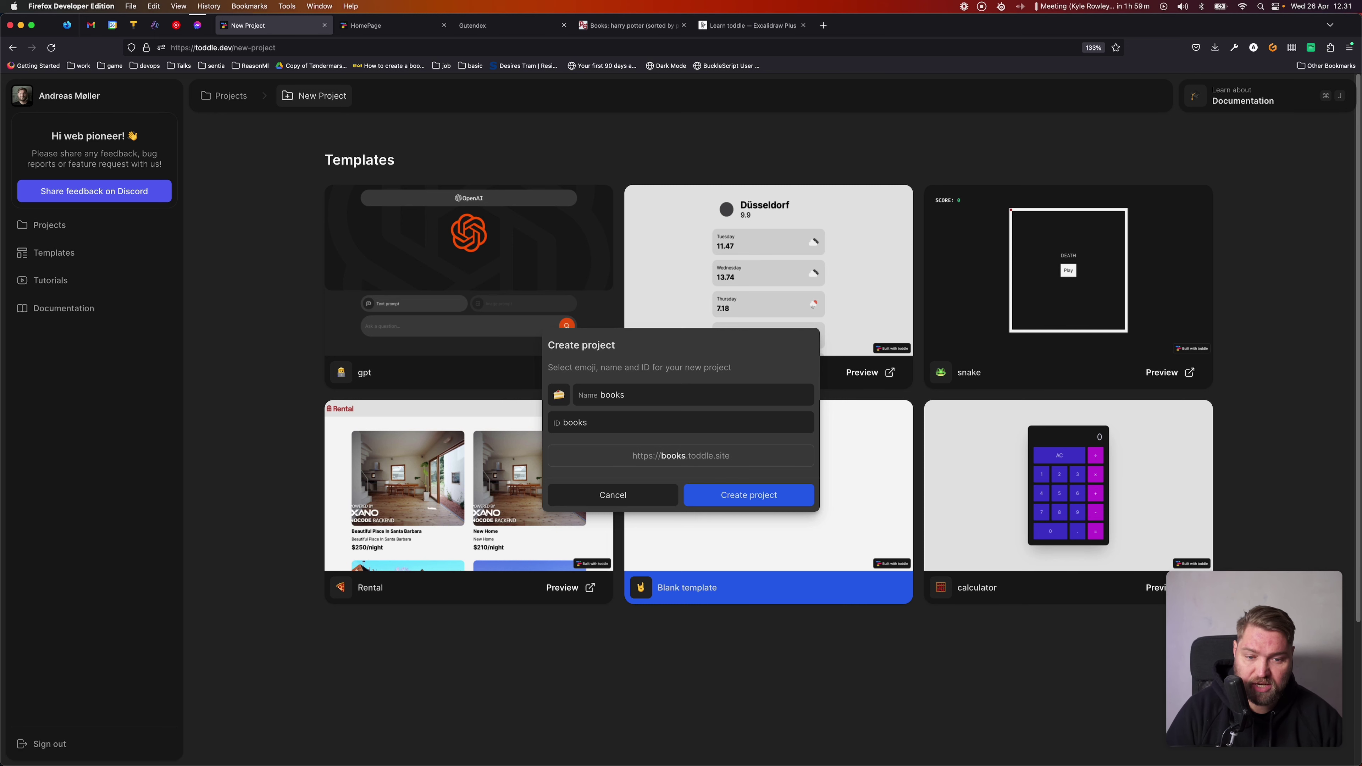
pyautogui.click(697, 502)
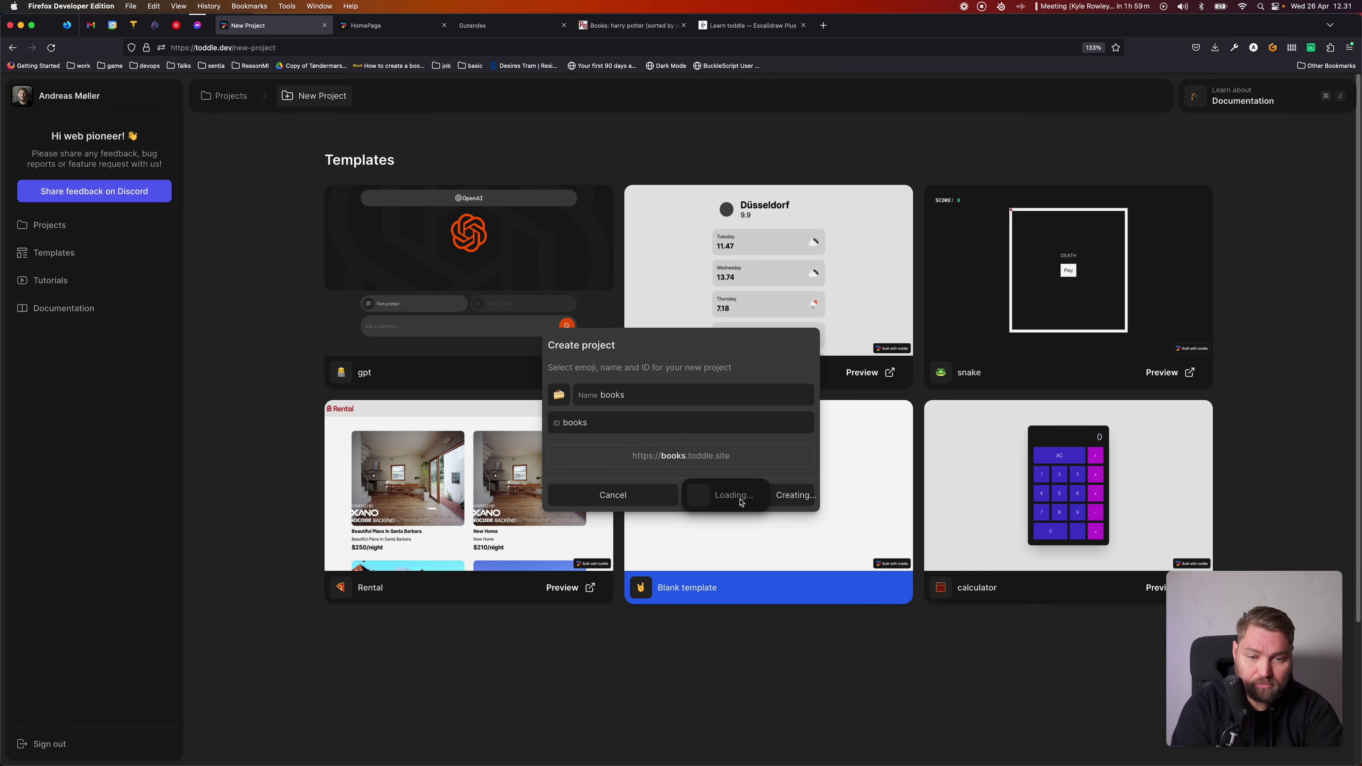
# - View the Project Gutenberg book search page and the Gutendex web API page
pyautogui.click(627, 25)
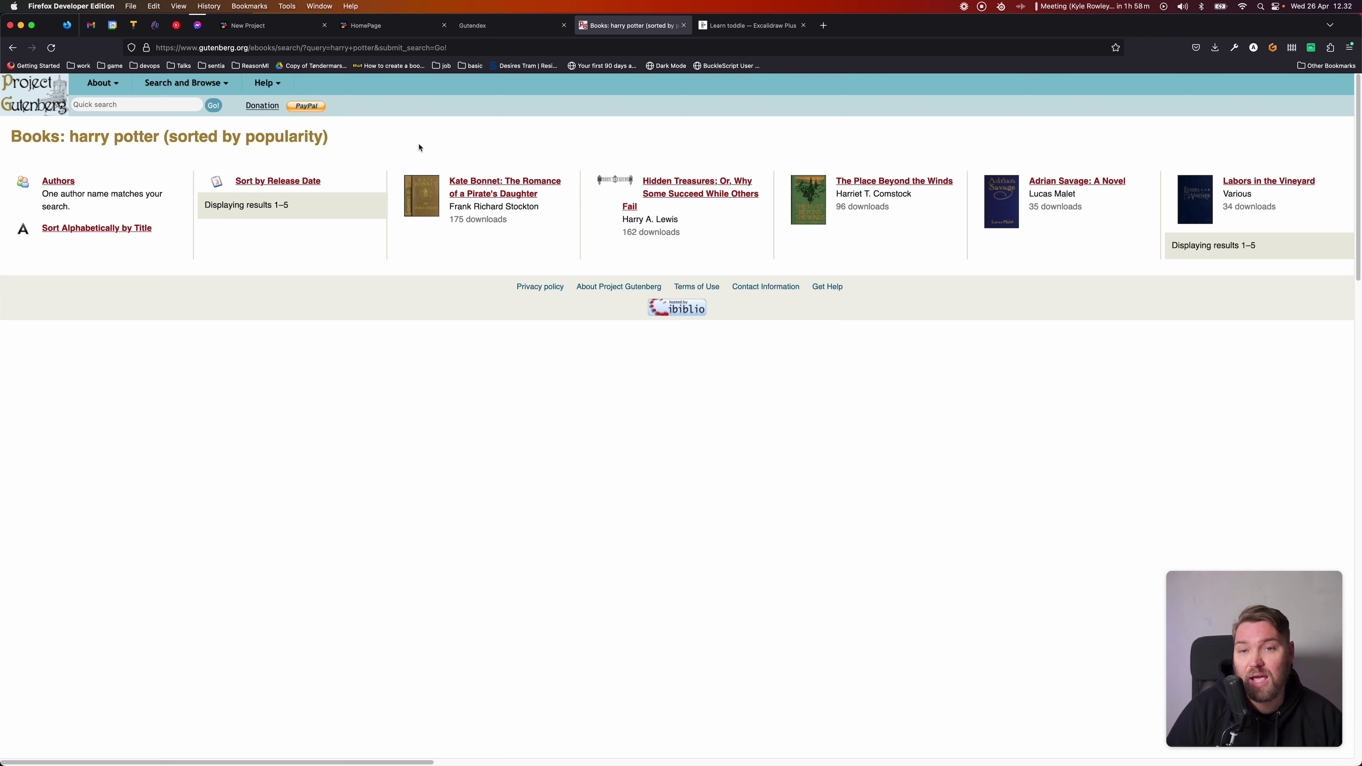
pyautogui.click(514, 26)
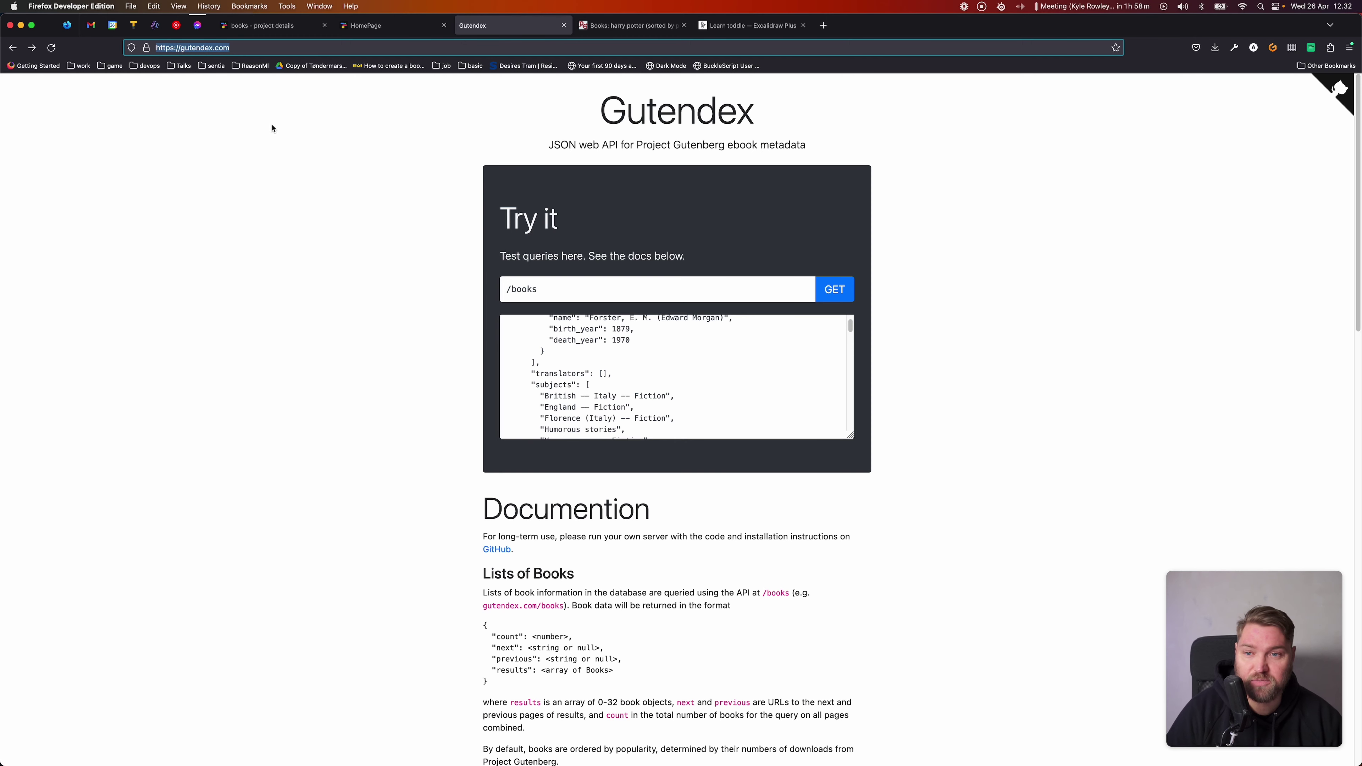
# - Return to the books project, close the extra HomePage browser tab and open the dev branch for editing
pyautogui.click(283, 28)
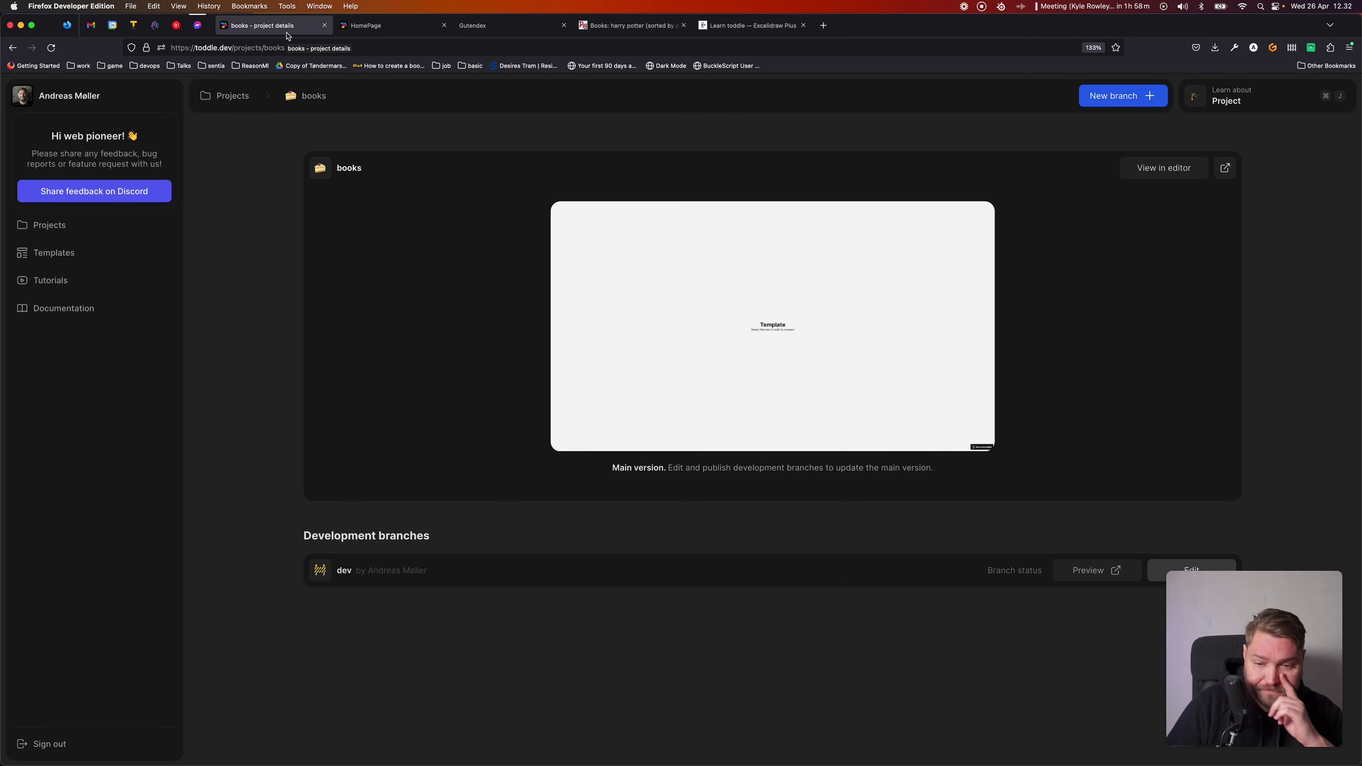
pyautogui.click(444, 25)
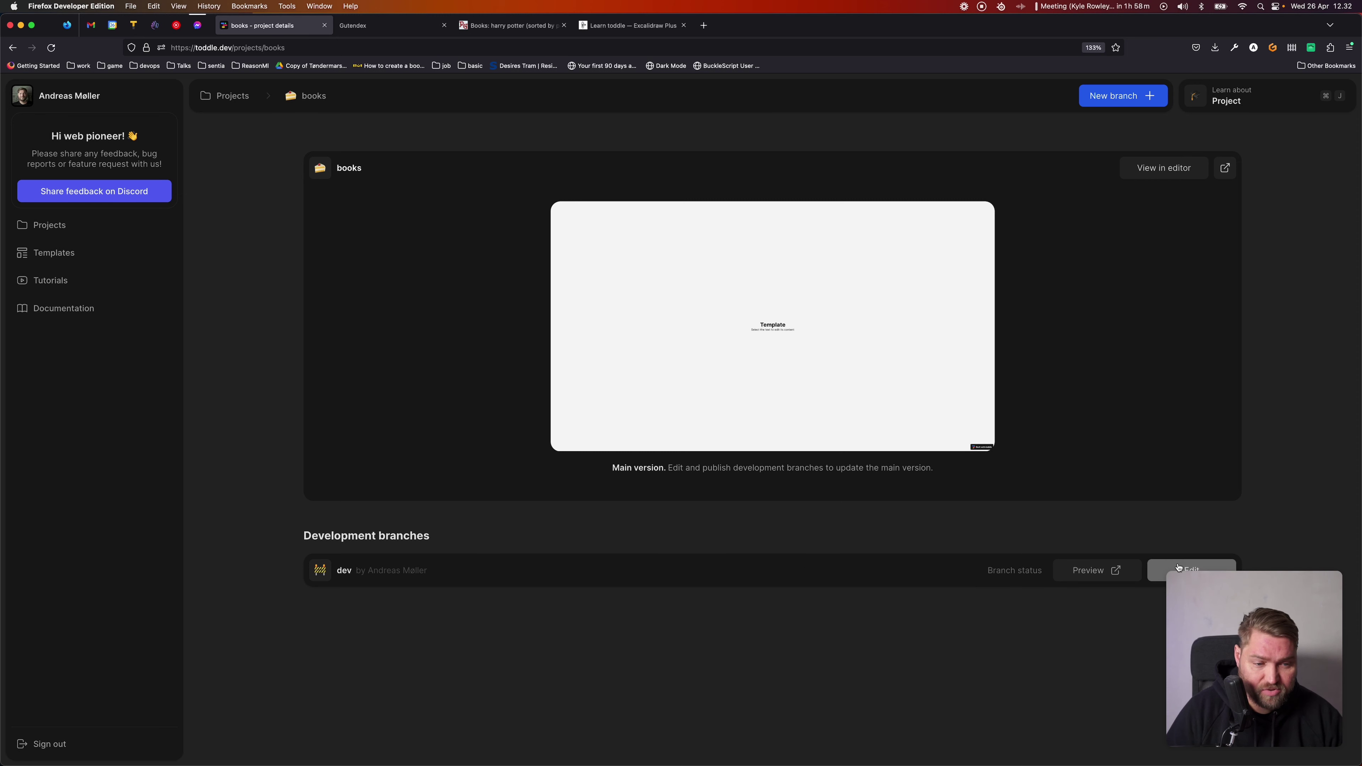
pyautogui.click(1171, 567)
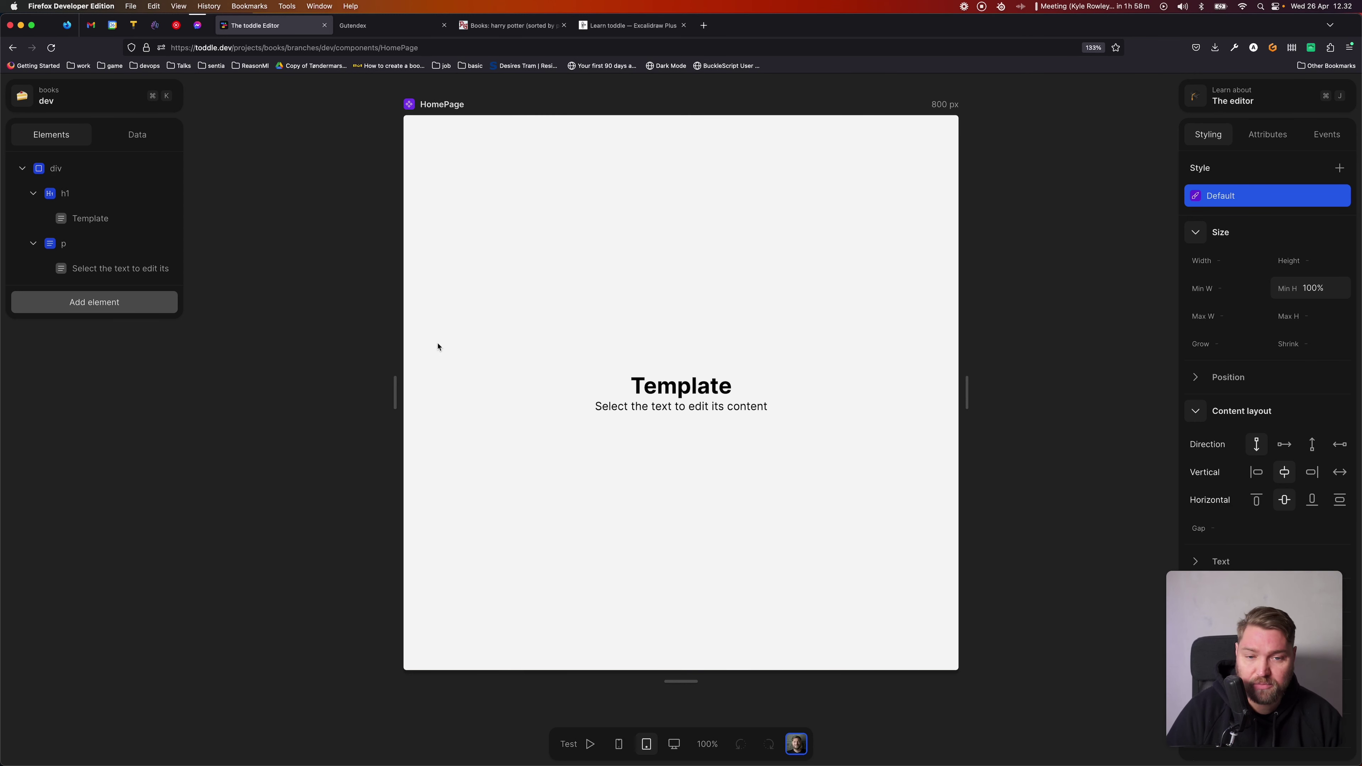
# - Change the h1 heading text on the HomePage to "eBooks"
pyautogui.click(788, 493)
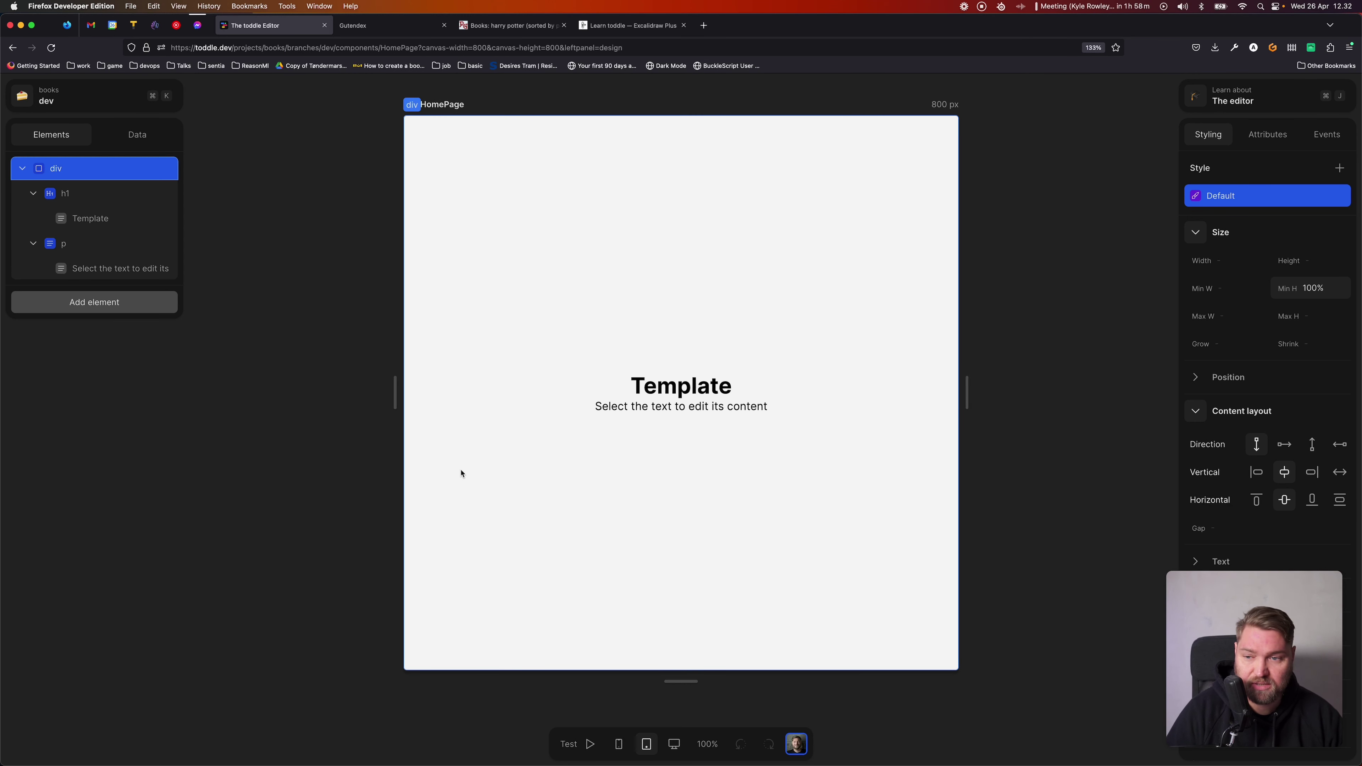
pyautogui.click(107, 219)
pyautogui.click(1283, 224)
pyautogui.write('Books')
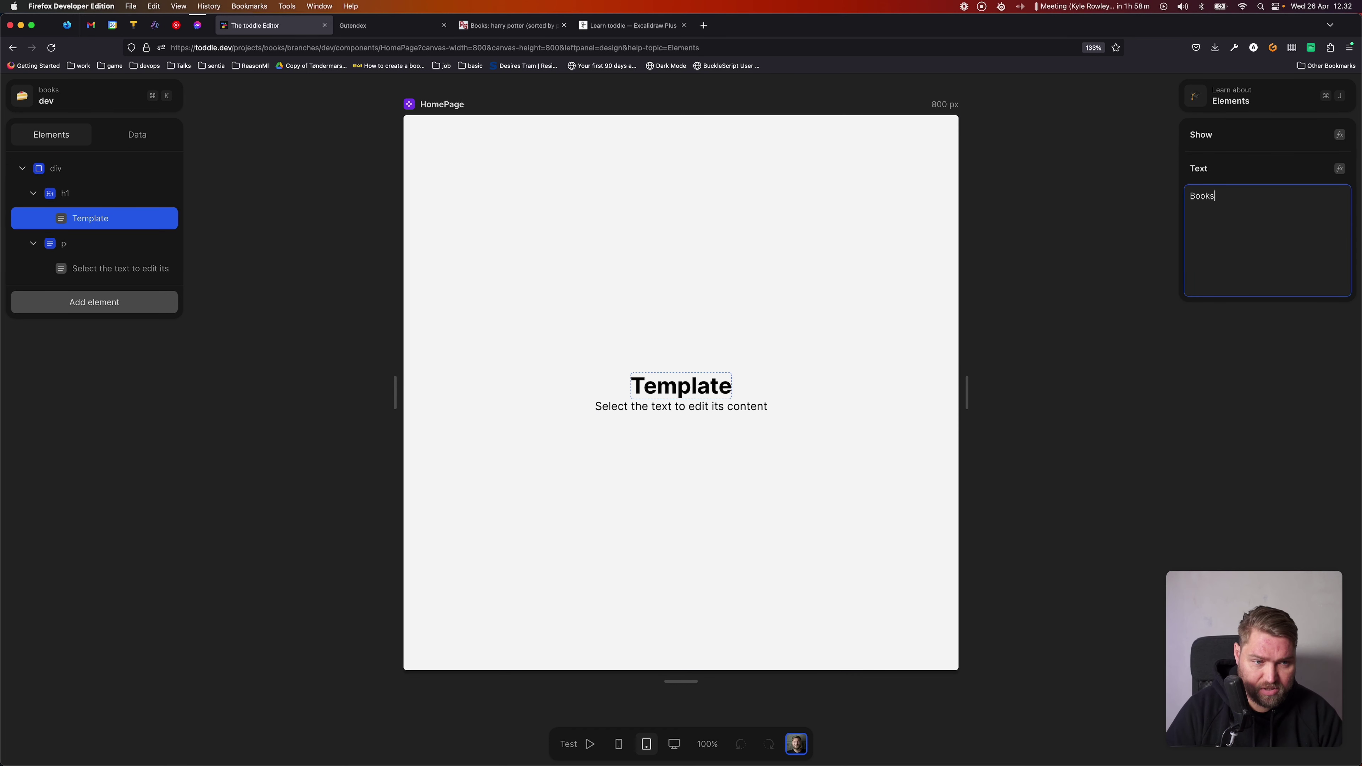
pyautogui.press('Tab')
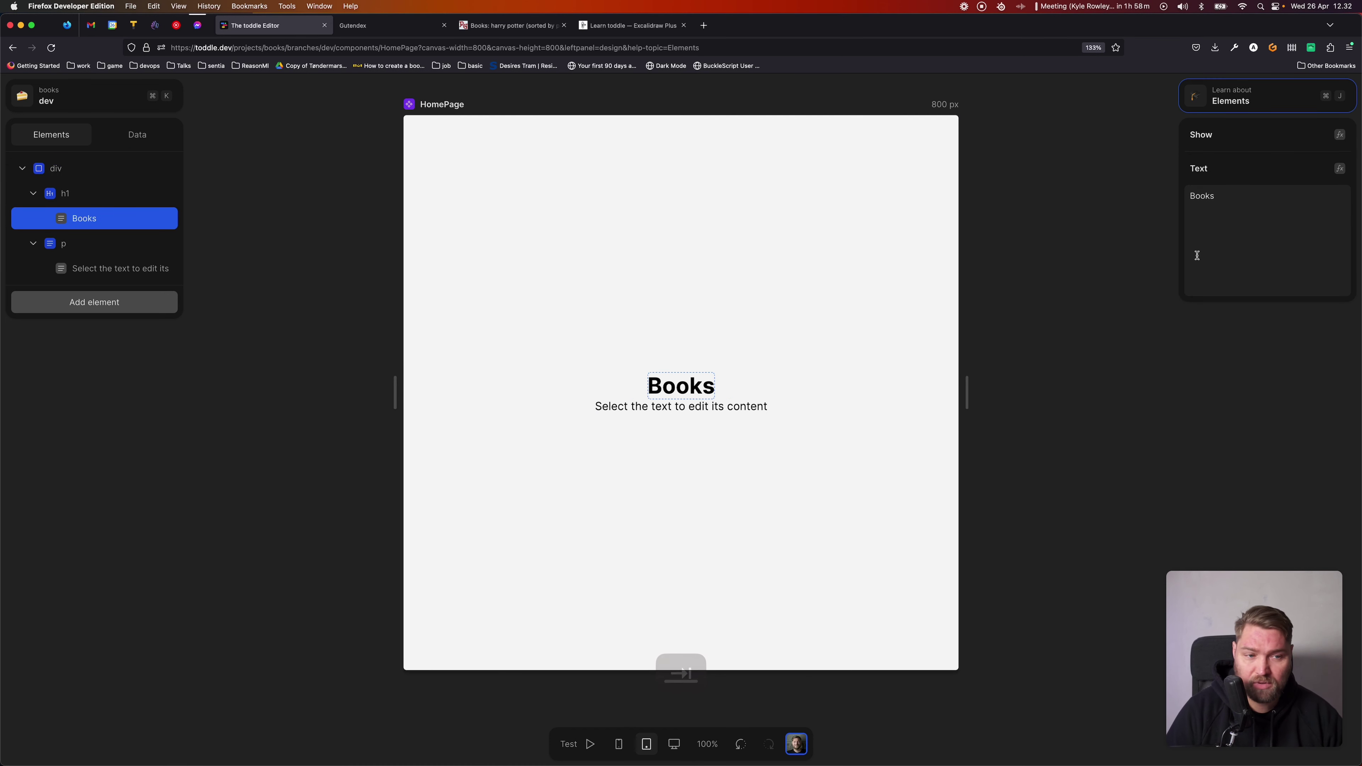
pyautogui.click(1327, 222)
pyautogui.press('super+Left')
pyautogui.write('e')
pyautogui.press('Tab')
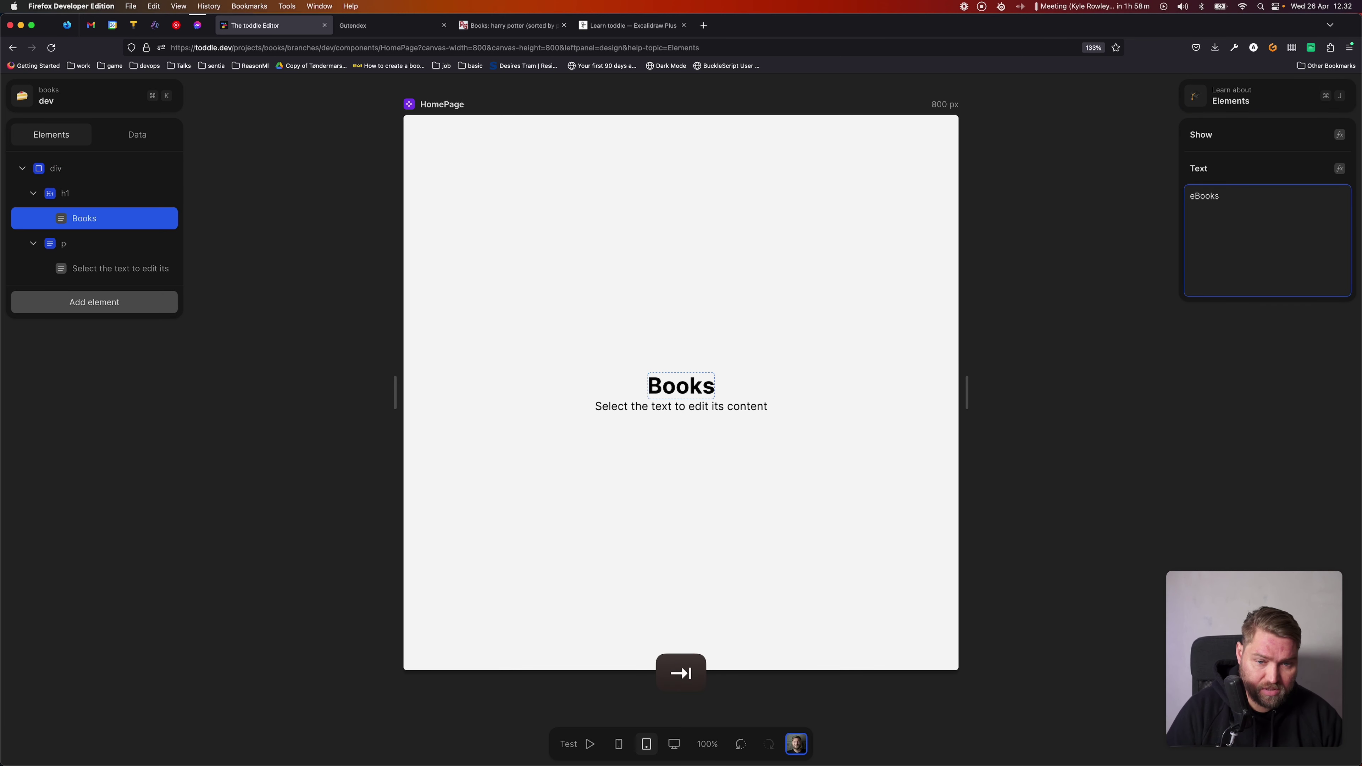
# - Change the text of the paragraph below the heading to "Free to read"
pyautogui.click(81, 268)
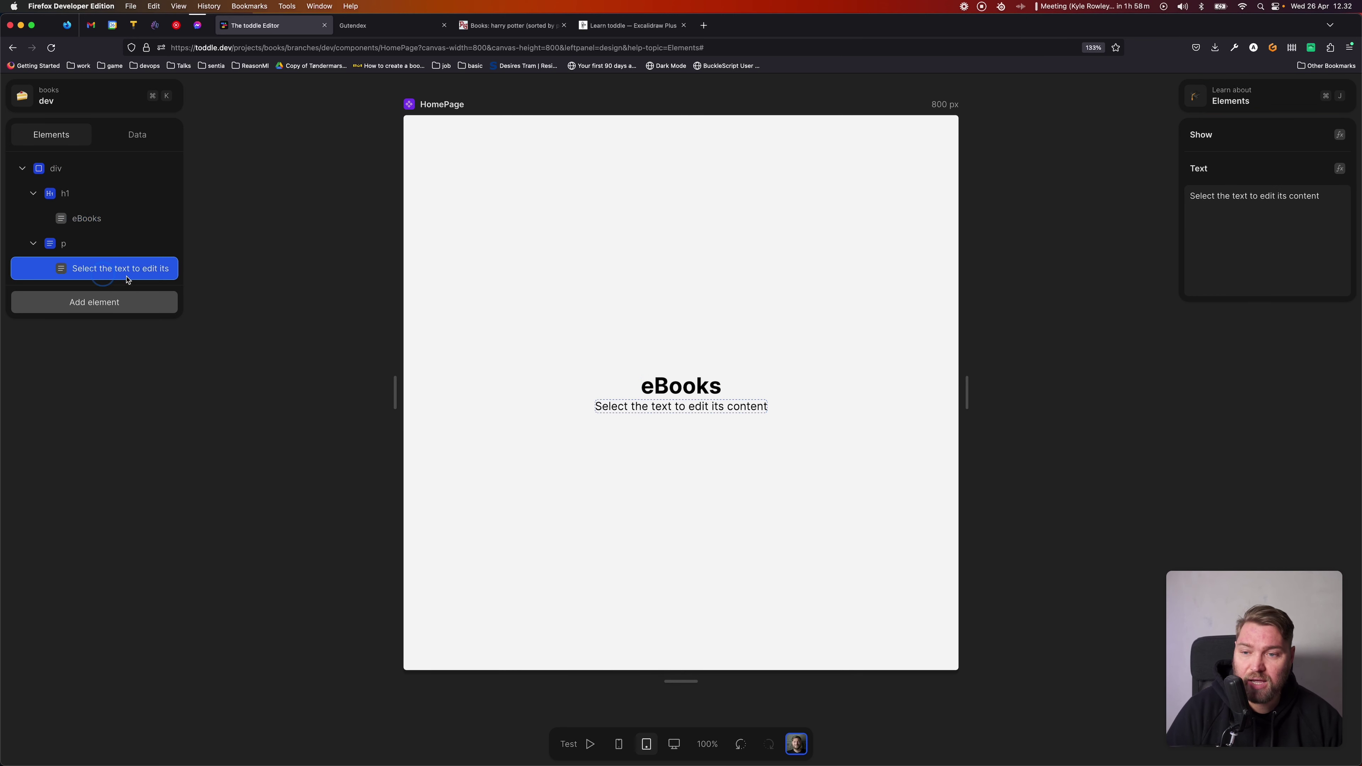
pyautogui.click(1326, 241)
pyautogui.write('Free to read')
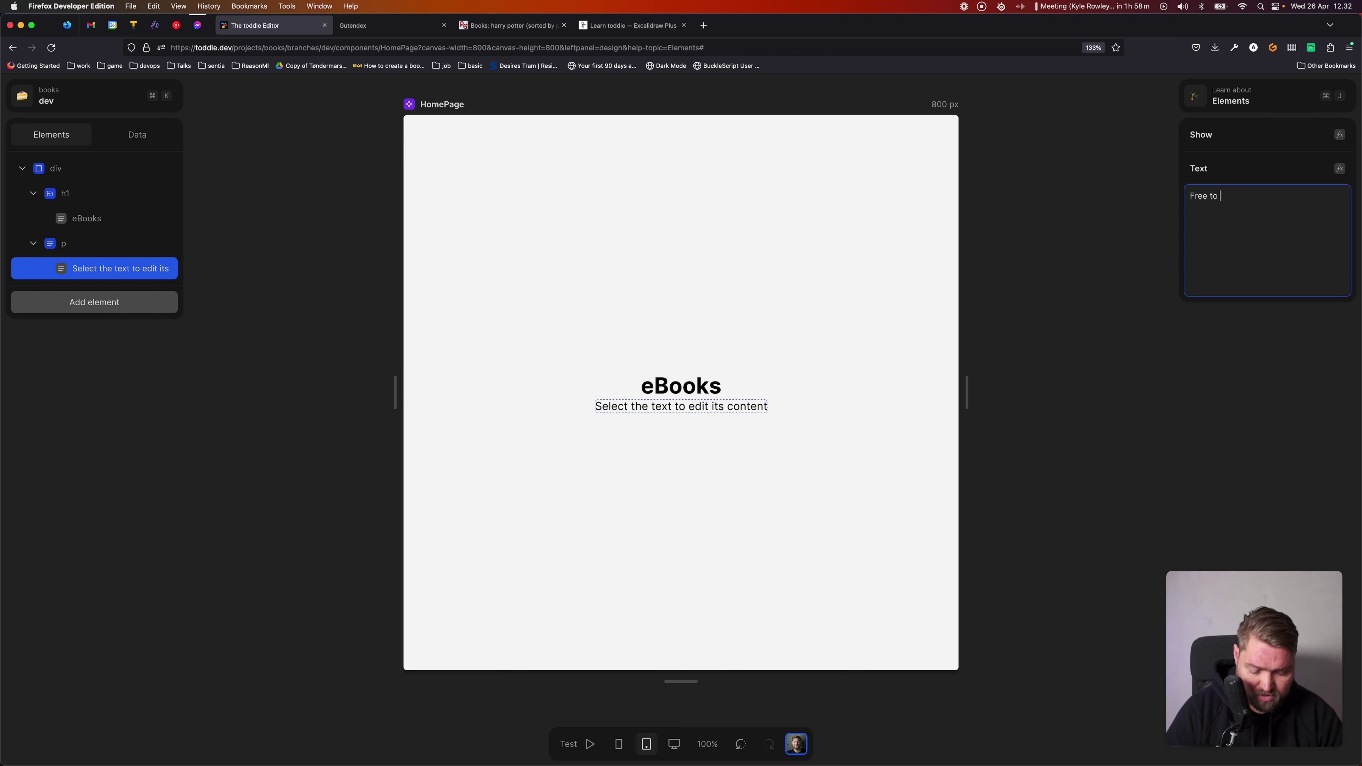
pyautogui.press('Tab')
pyautogui.click(620, 303)
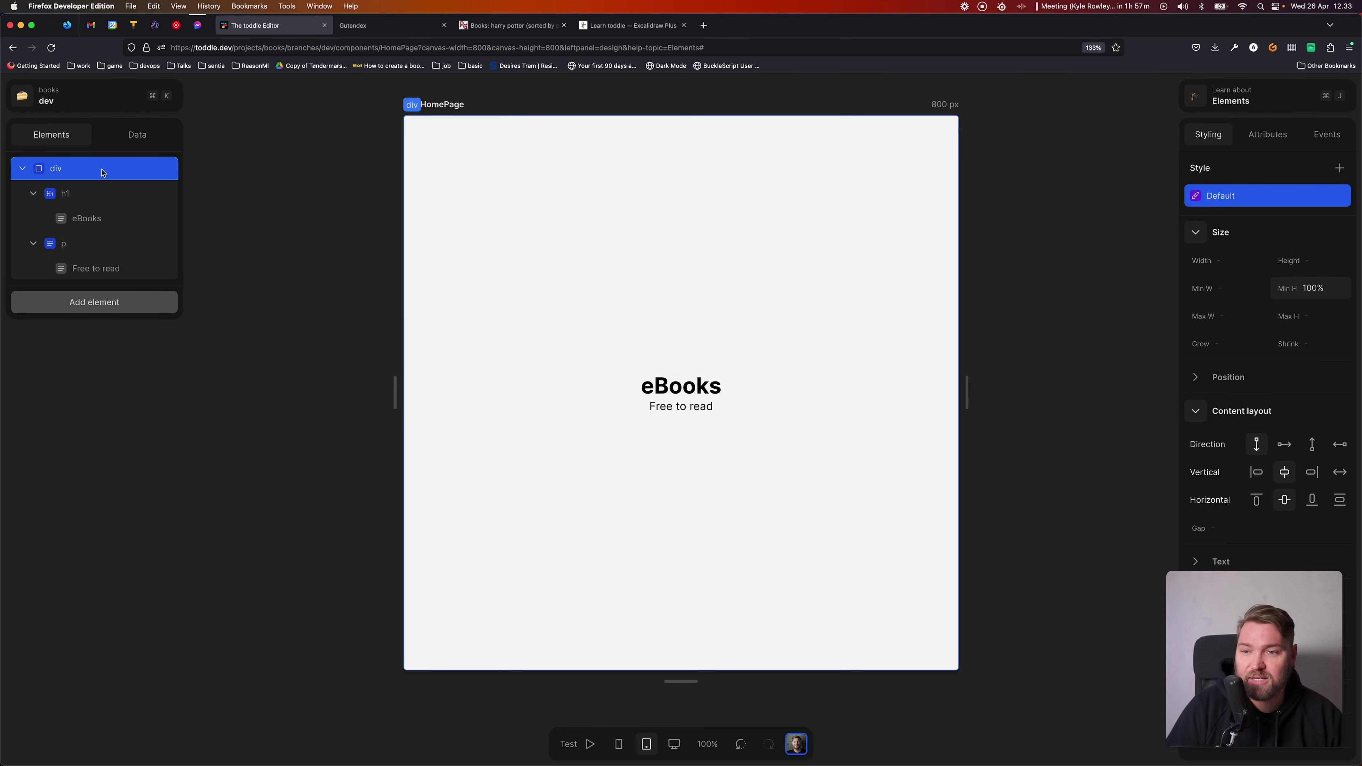
# - Add a Link element inside the root div of the HomePage
pyautogui.click(75, 174)
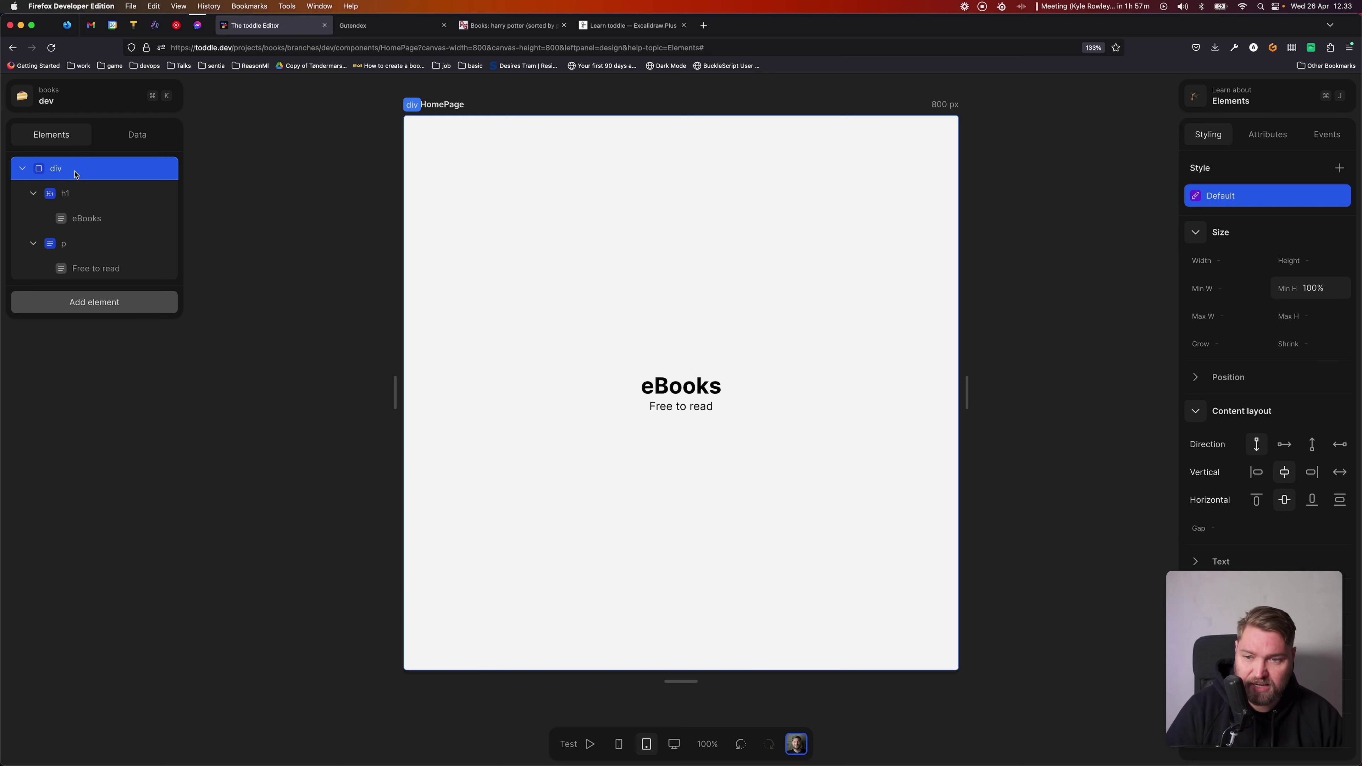
pyautogui.click(156, 304)
pyautogui.write('link')
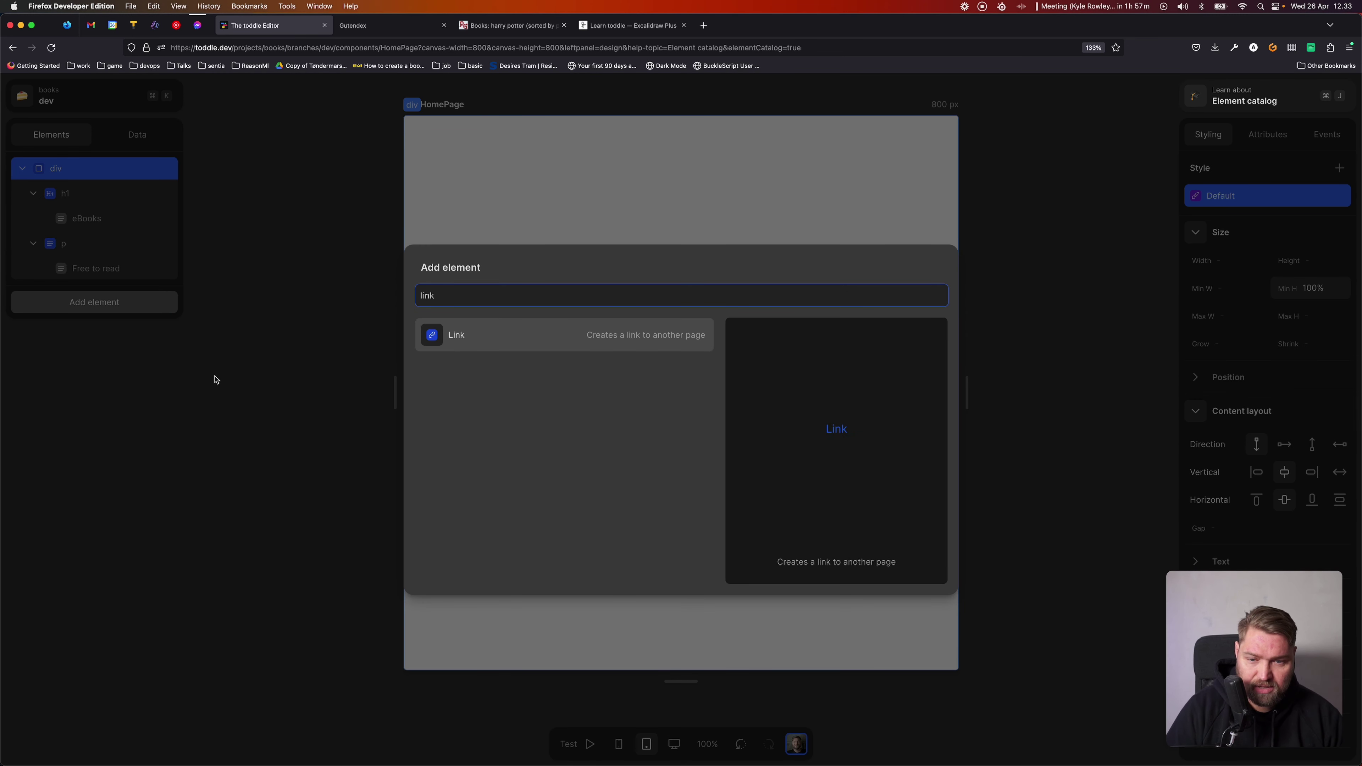
pyautogui.click(497, 334)
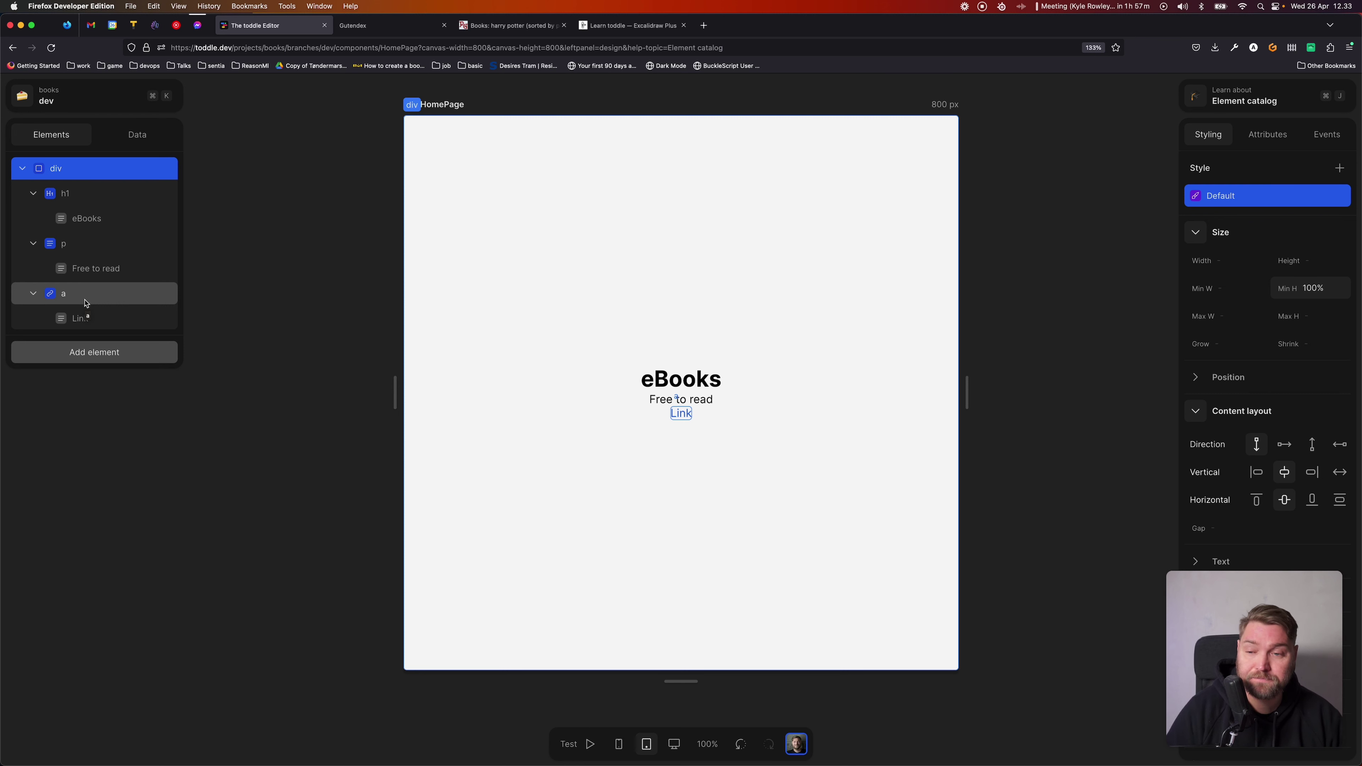
# - Set the text of the new link to "Browse books"
pyautogui.click(86, 317)
pyautogui.click(1255, 228)
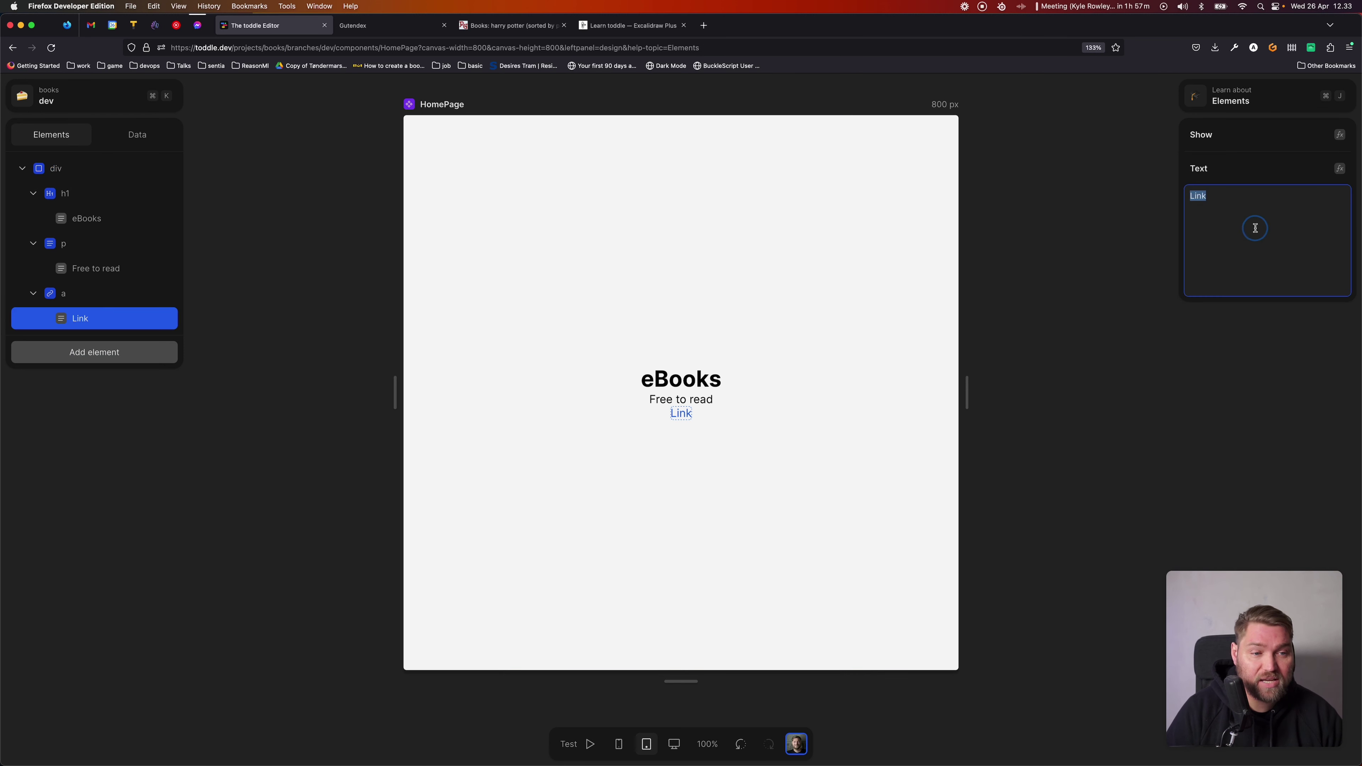
pyautogui.write('Books')
pyautogui.press('Tab')
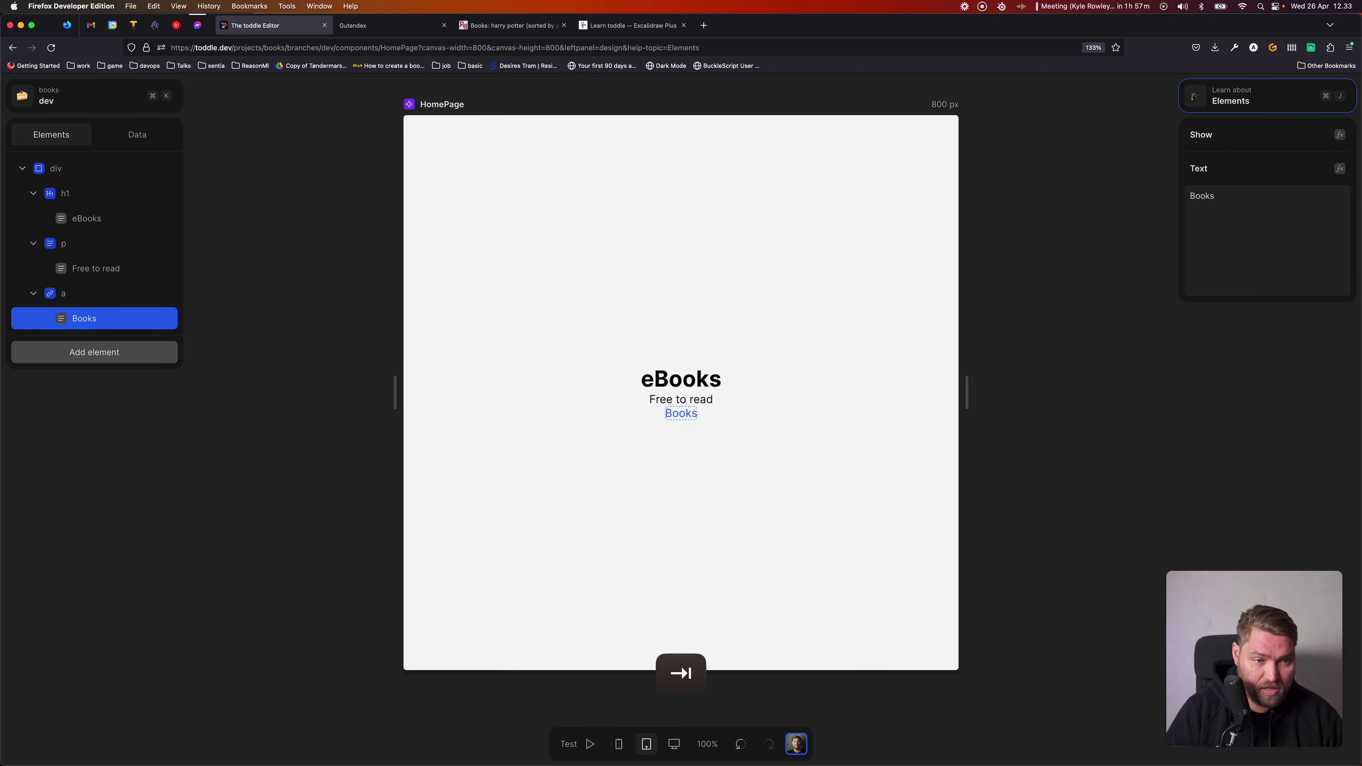
pyautogui.click(1288, 248)
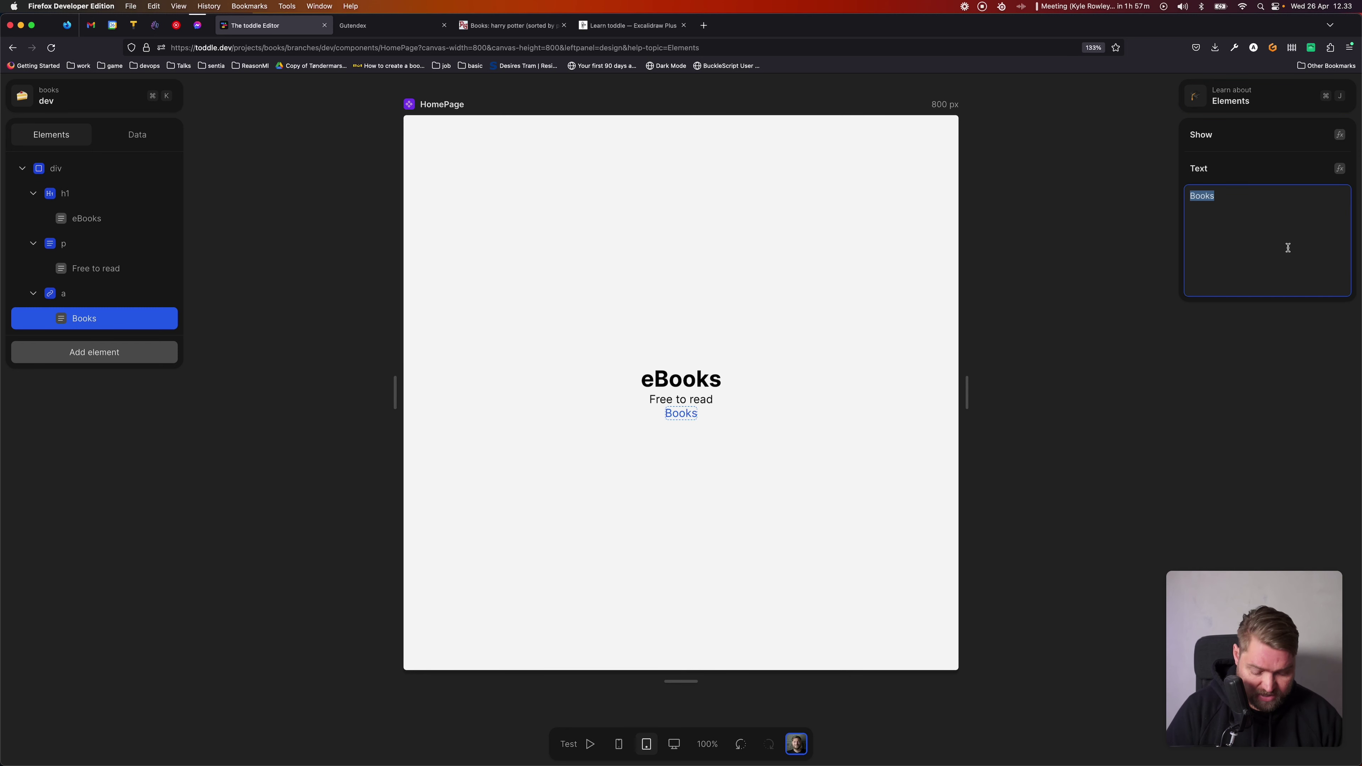
pyautogui.write('Browse book')
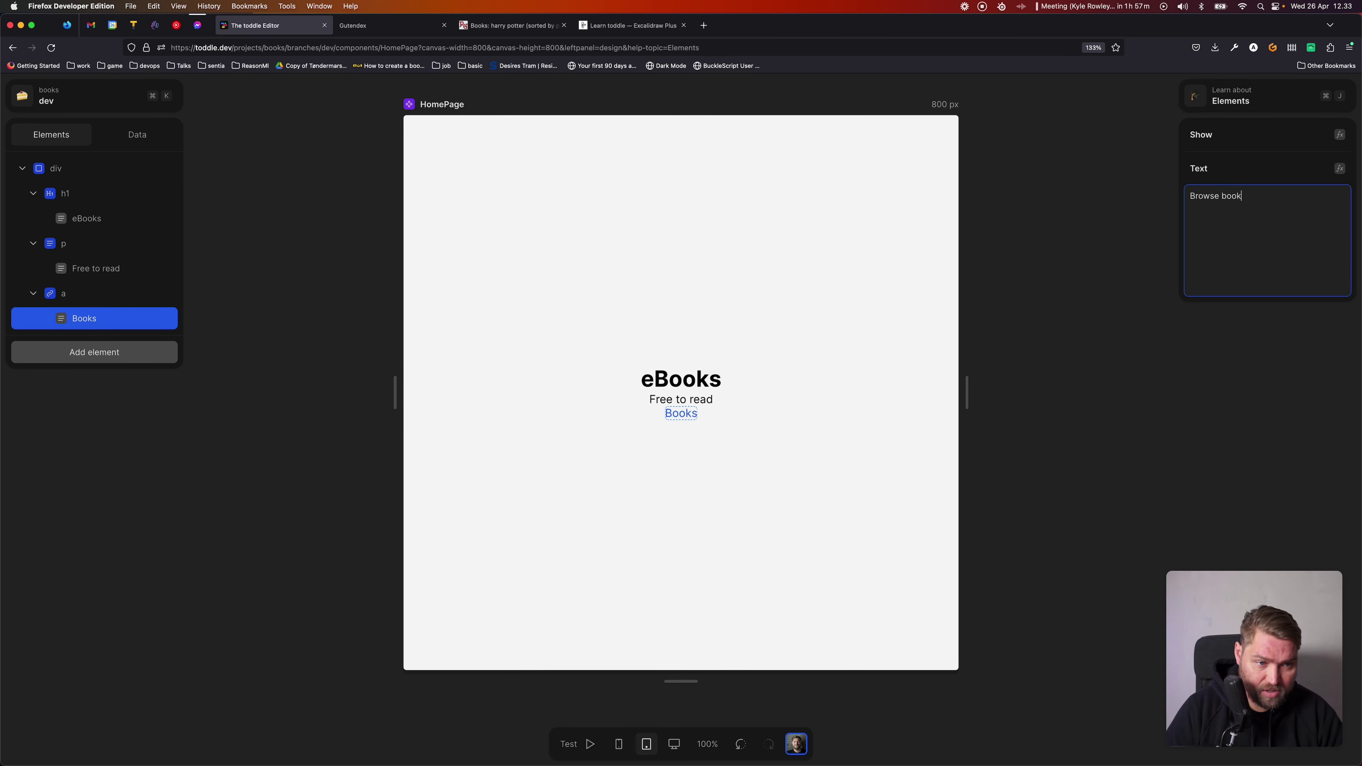
pyautogui.write('s')
pyautogui.press('Tab')
pyautogui.click(1222, 237)
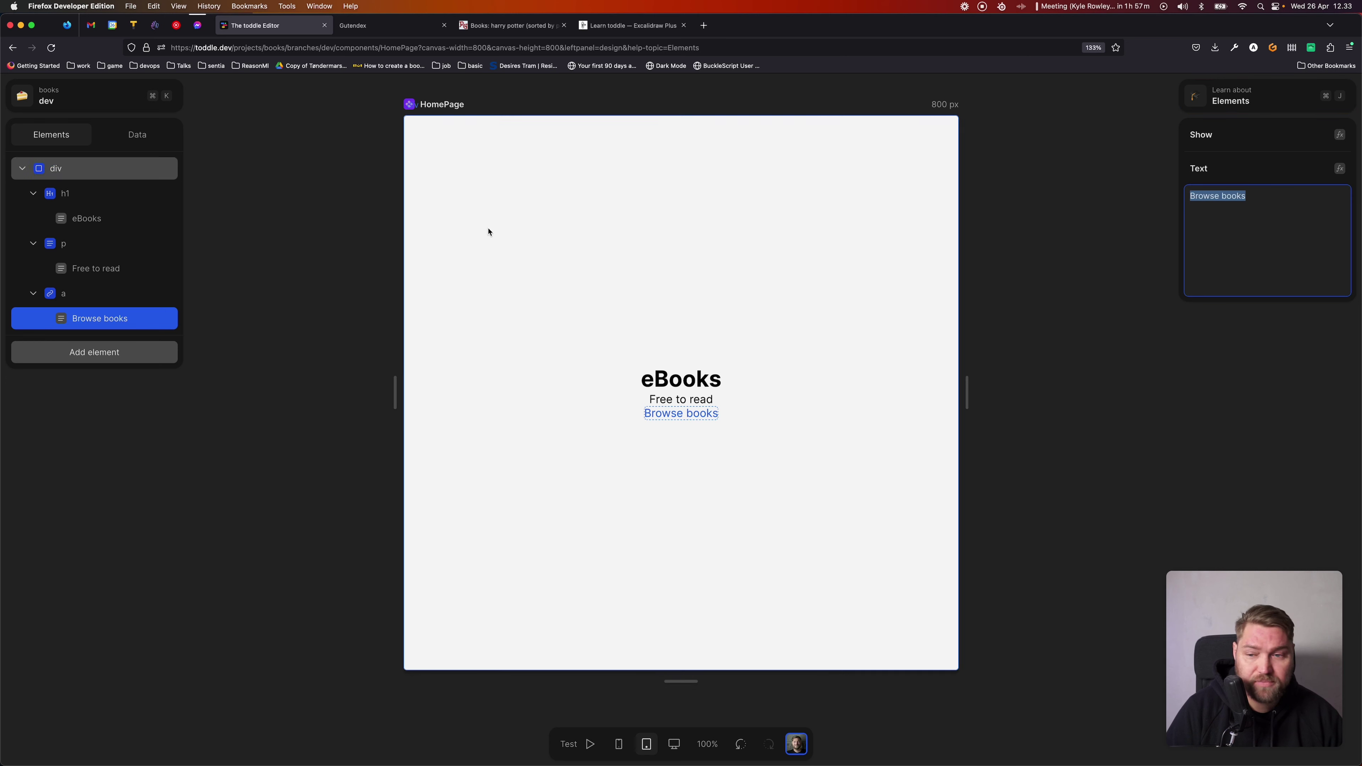
# - Point the "Browse books" link to the relative path /books by setting its href attribute
pyautogui.click(71, 292)
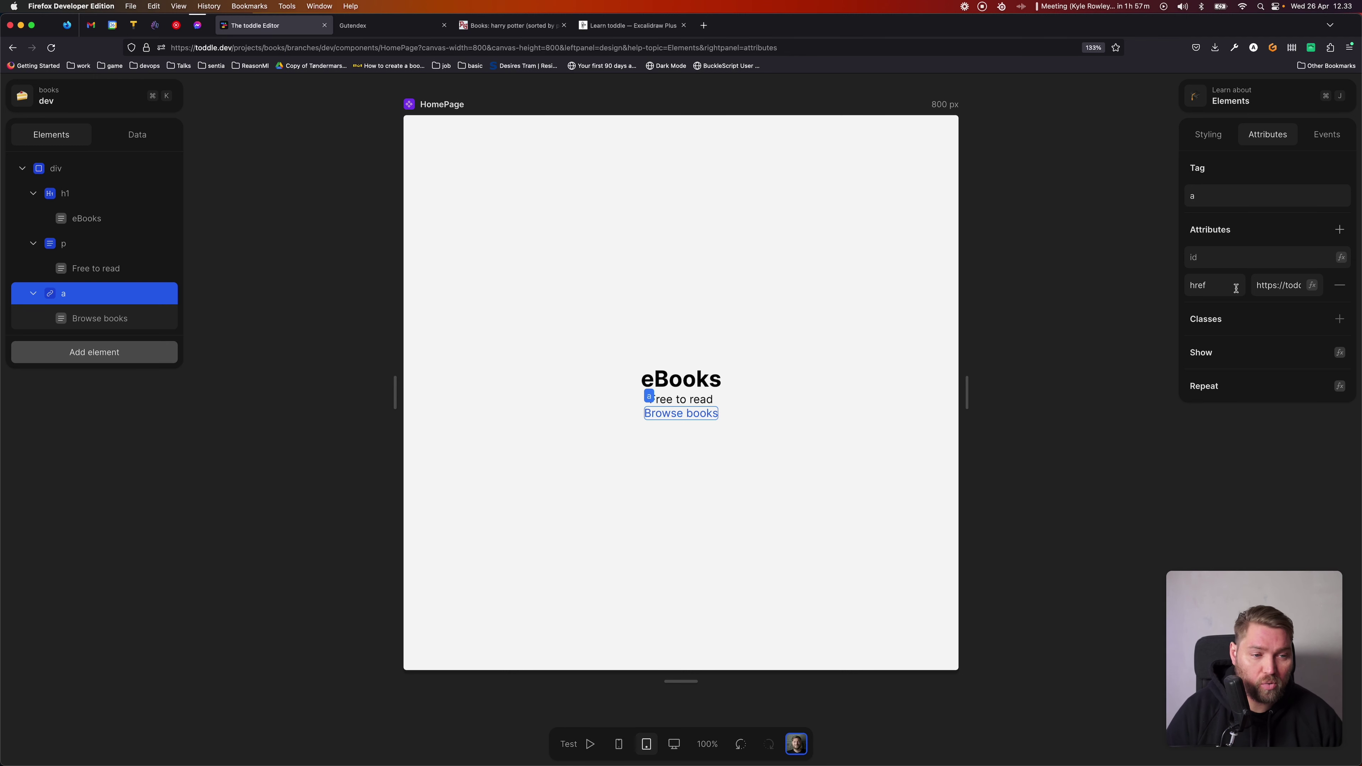
pyautogui.click(1286, 285)
pyautogui.press('super+a')
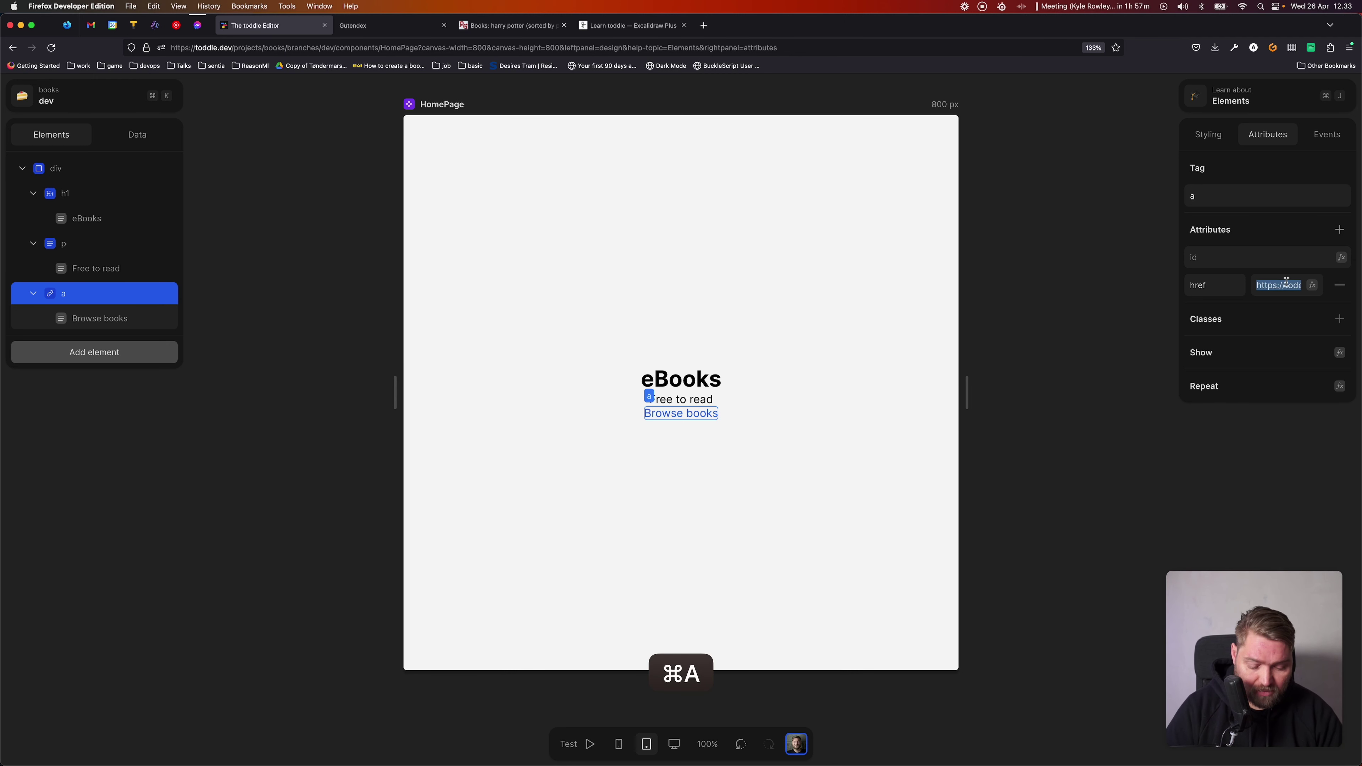
pyautogui.write('/books')
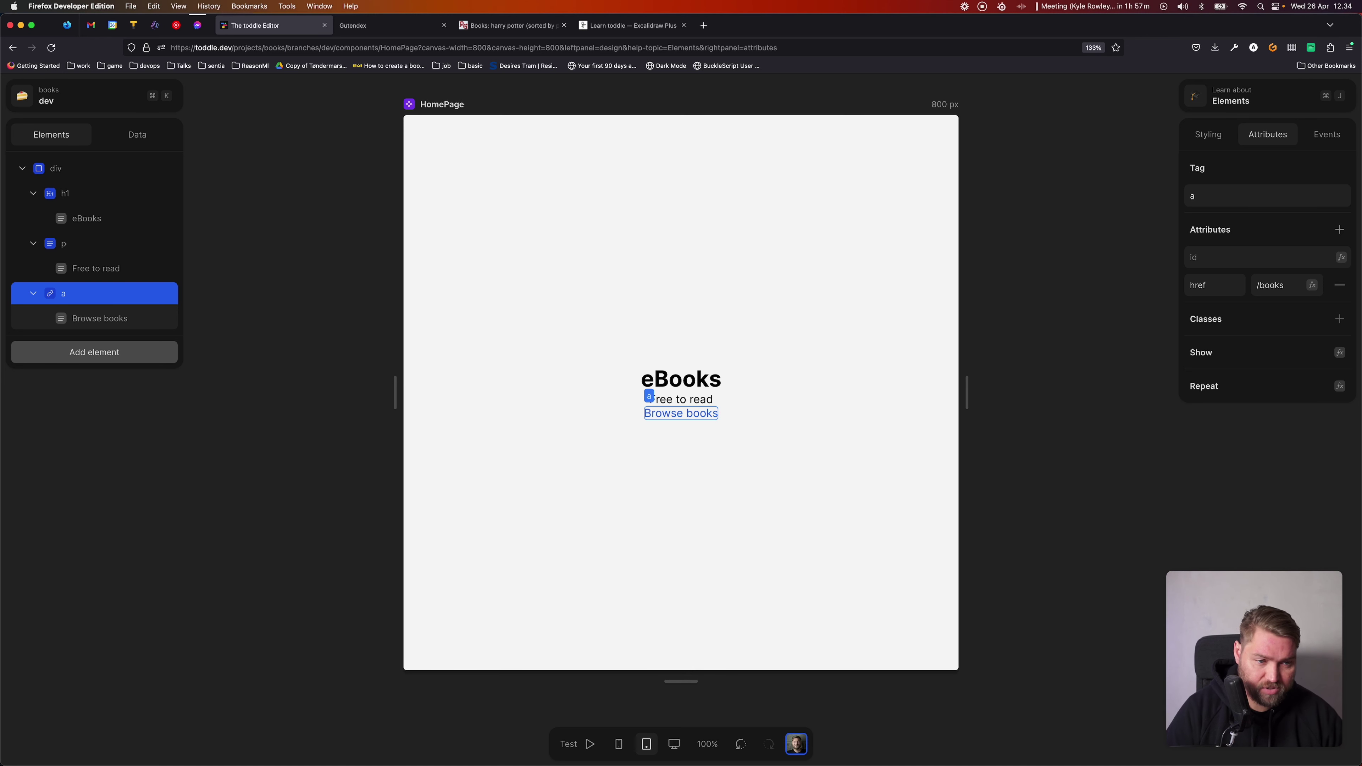
pyautogui.press('Tab')
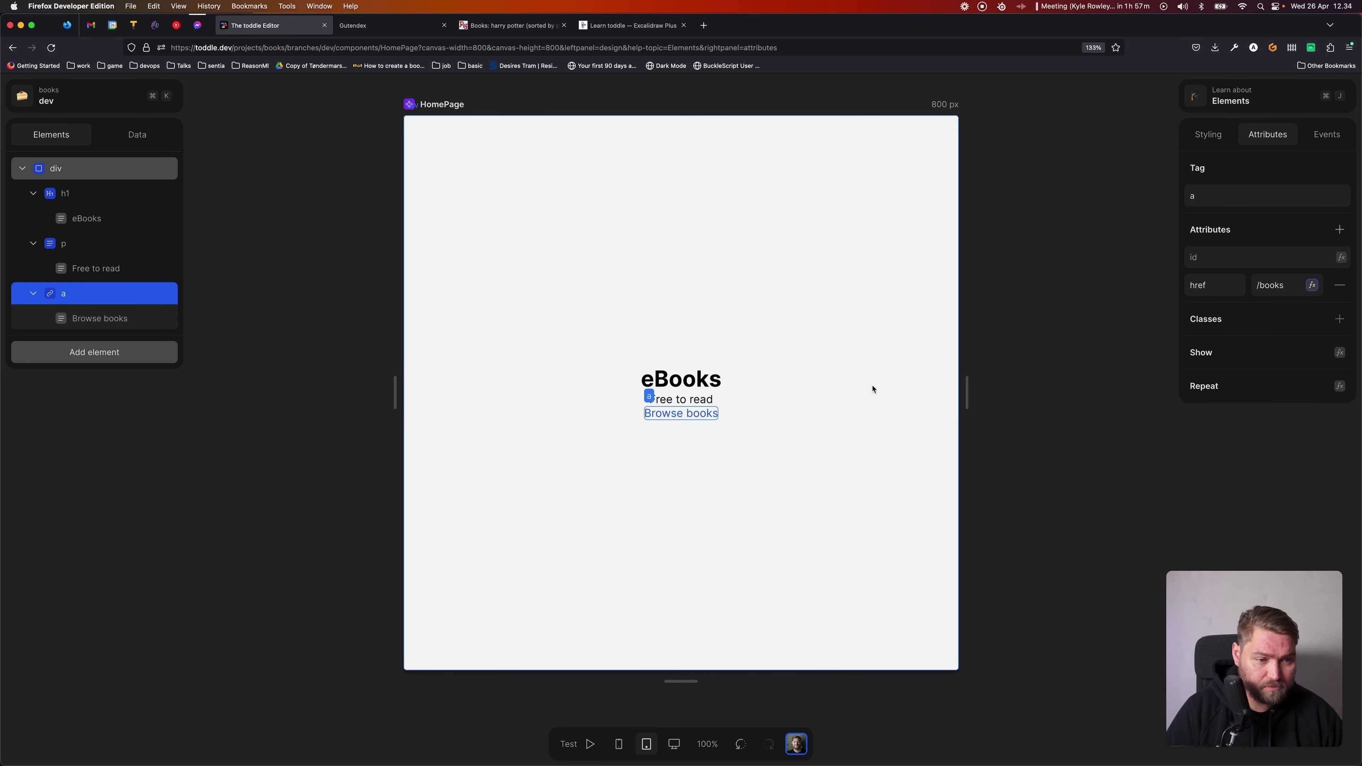
pyautogui.click(872, 388)
pyautogui.click(89, 293)
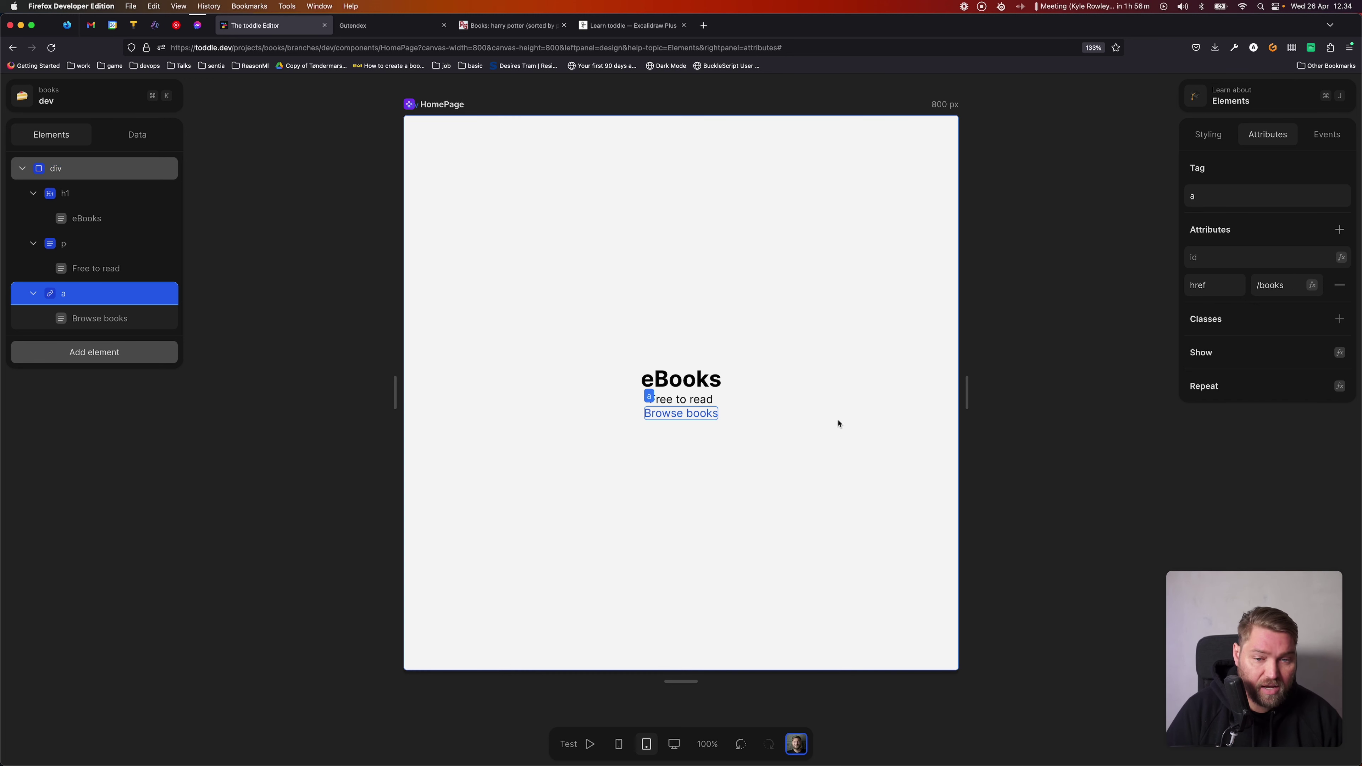
pyautogui.click(774, 464)
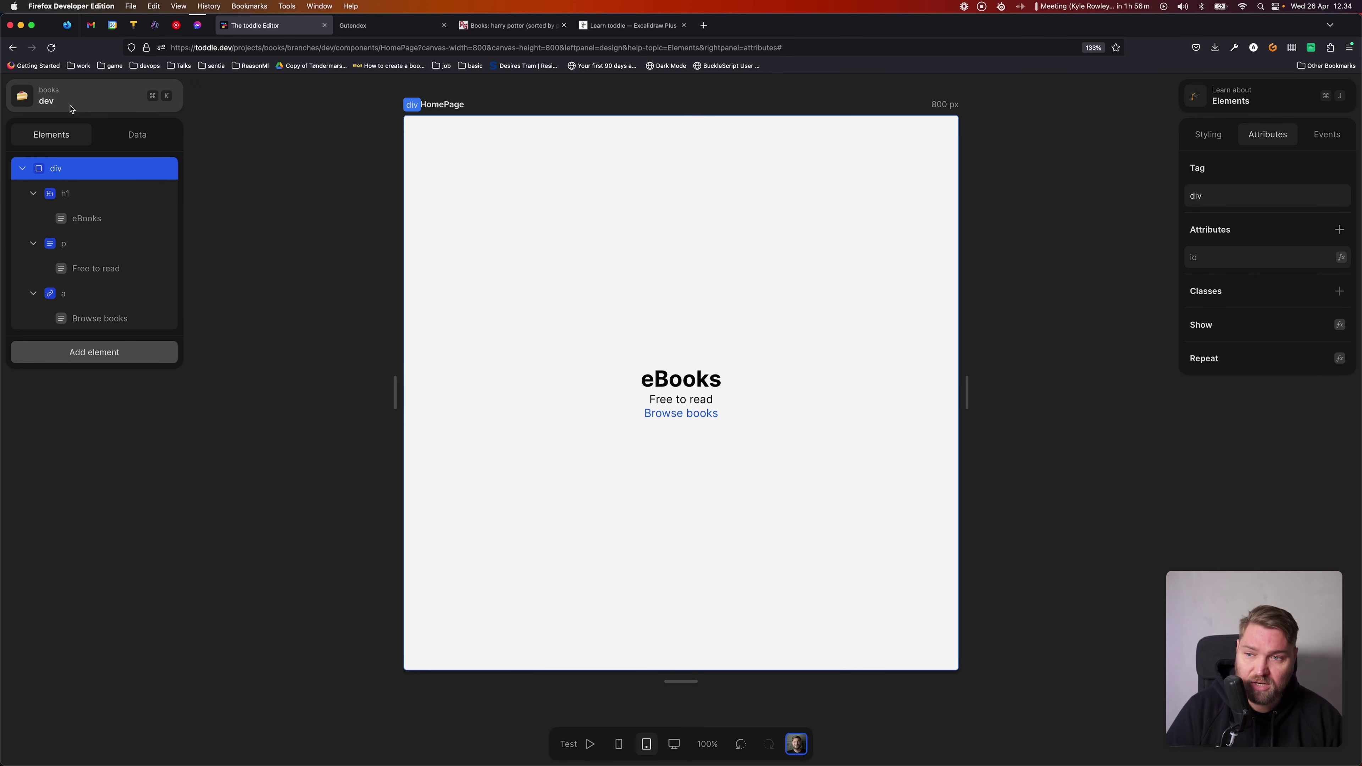
# - Create a new page named "books" in the project without copying the current page
pyautogui.click(81, 94)
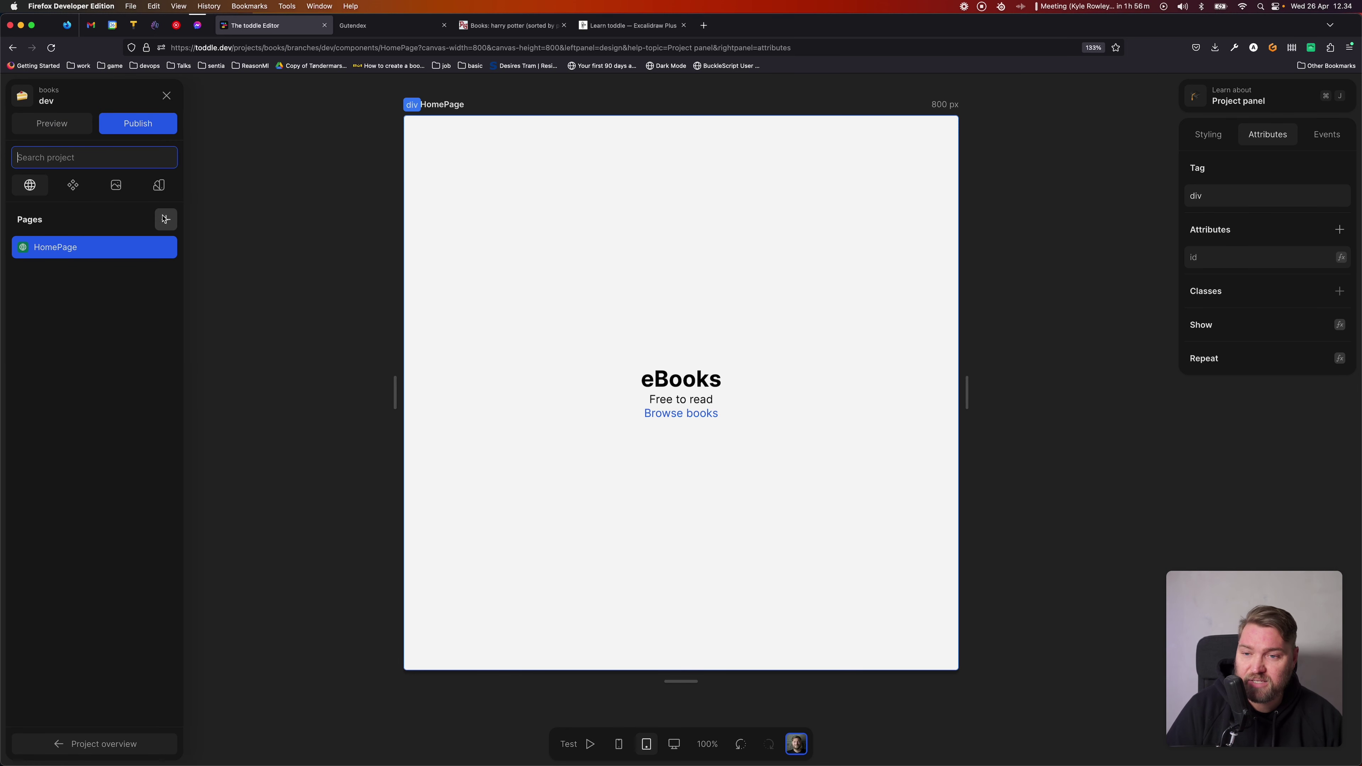
pyautogui.click(164, 219)
pyautogui.write('books')
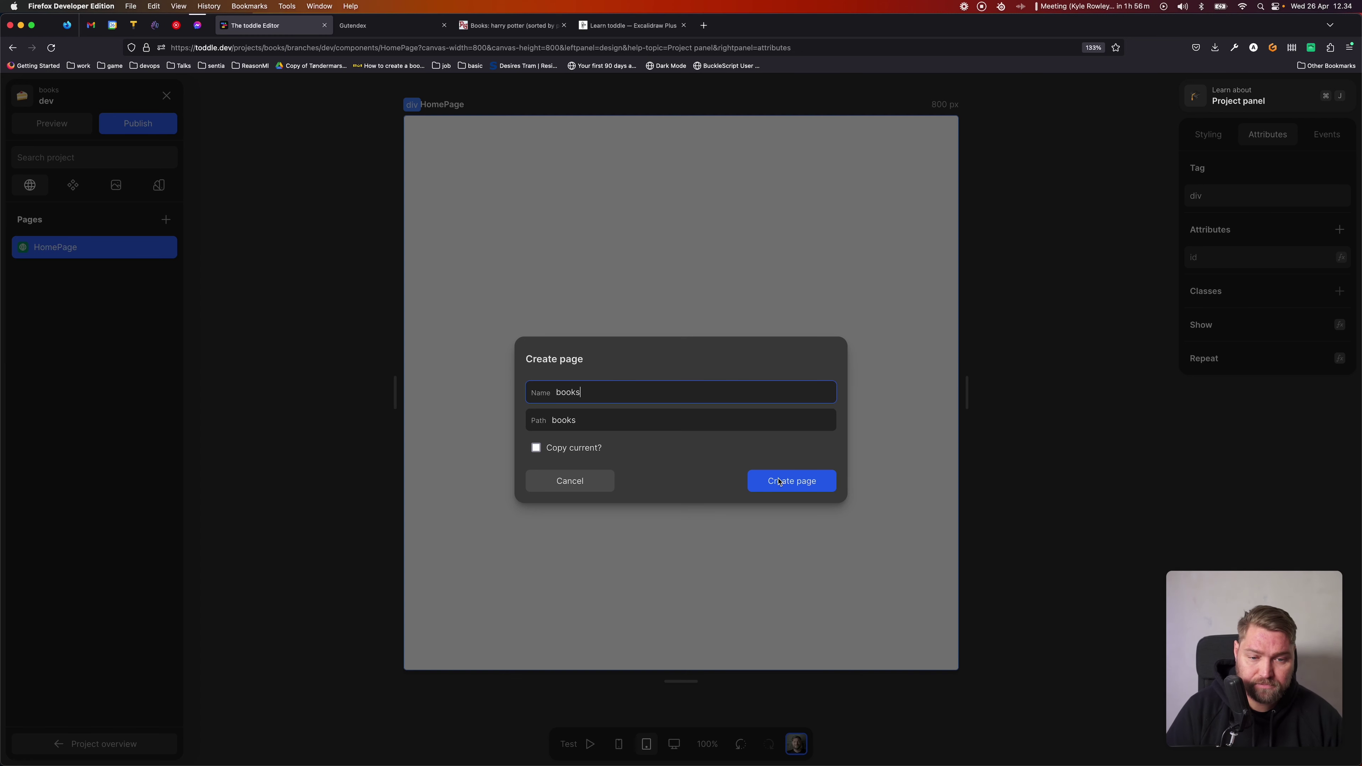
pyautogui.click(779, 482)
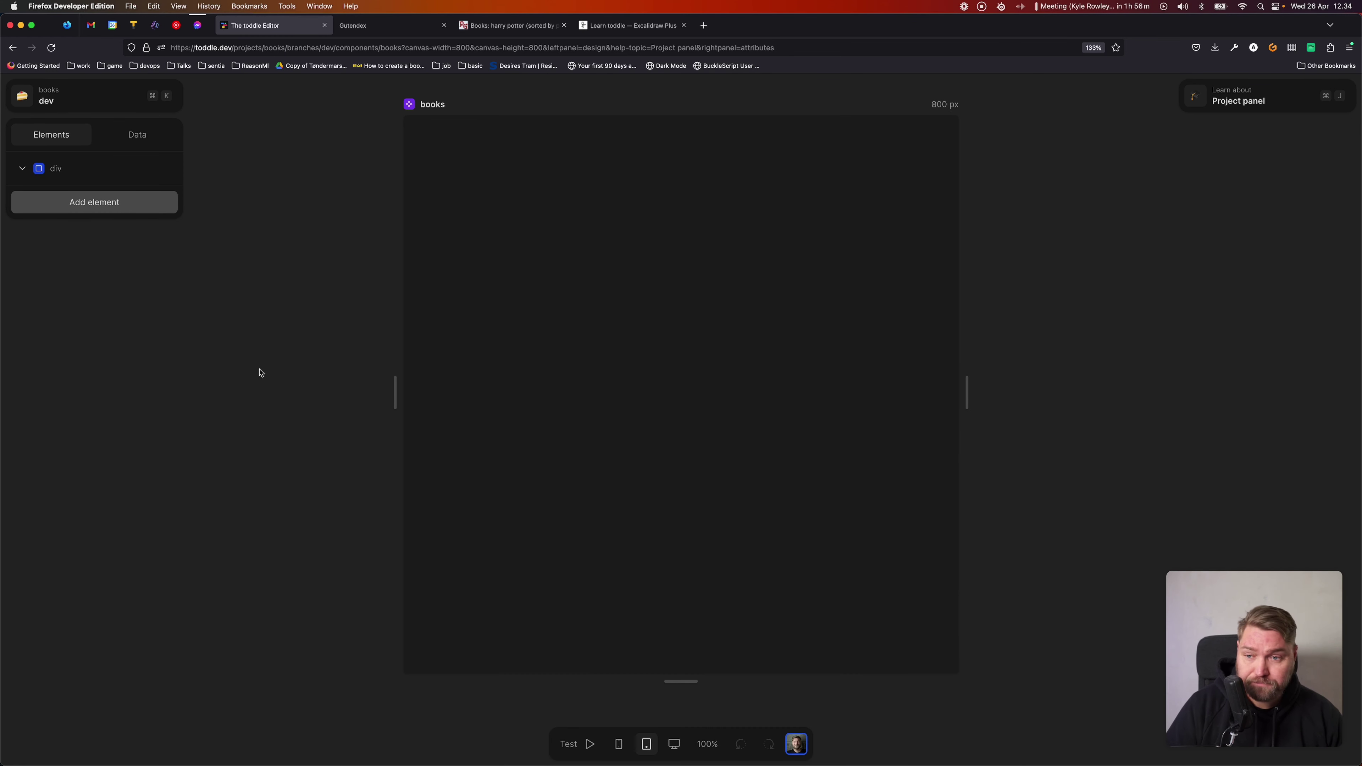
# - Set the minimum height of the books page's root div to 100%
pyautogui.click(101, 169)
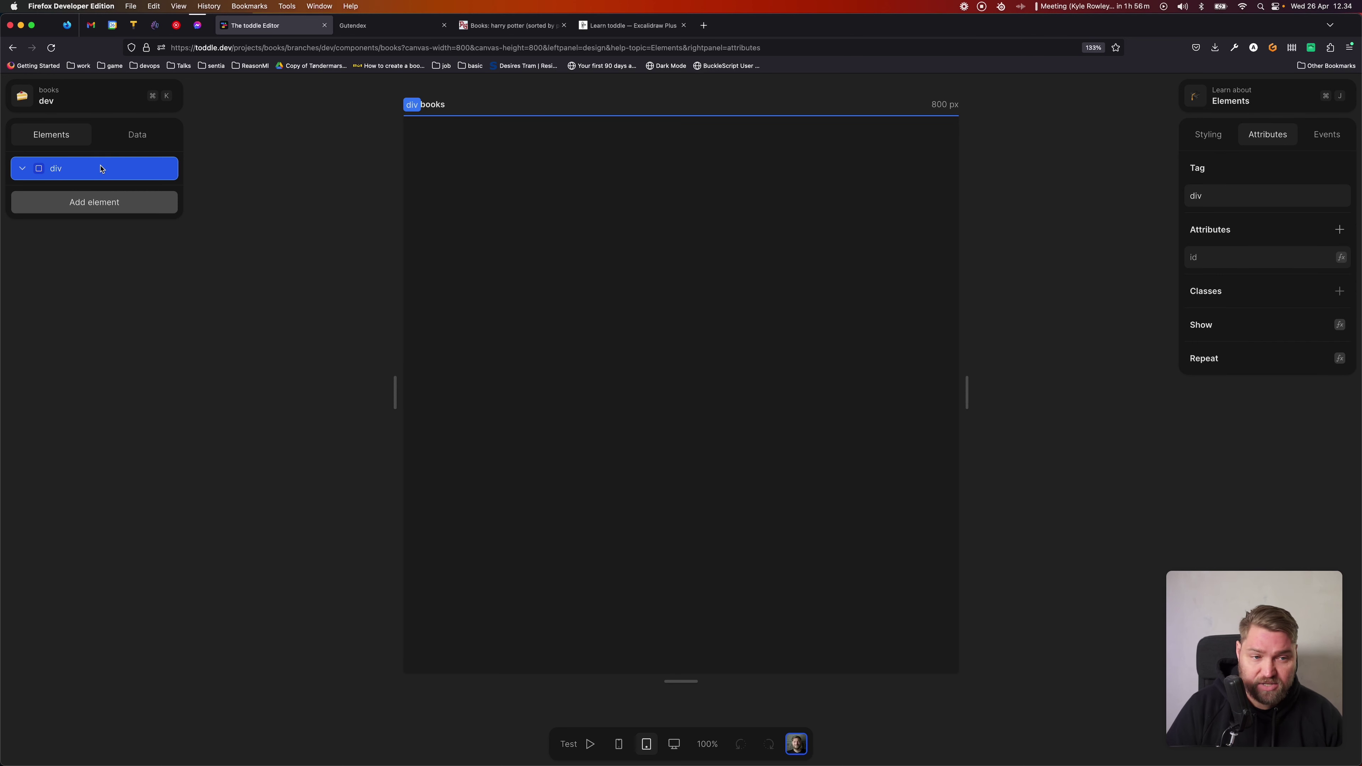
pyautogui.click(1209, 137)
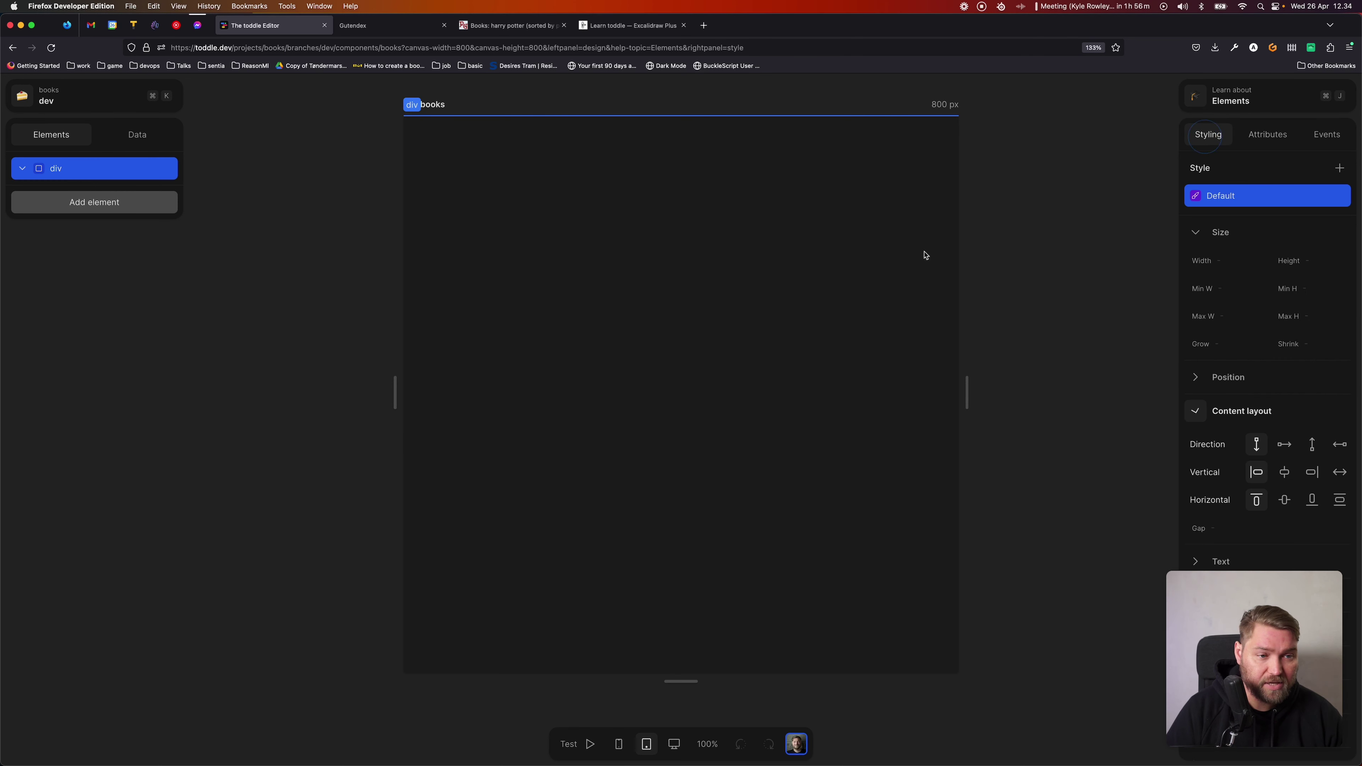
pyautogui.click(1278, 299)
pyautogui.write('100%')
pyautogui.press('Tab')
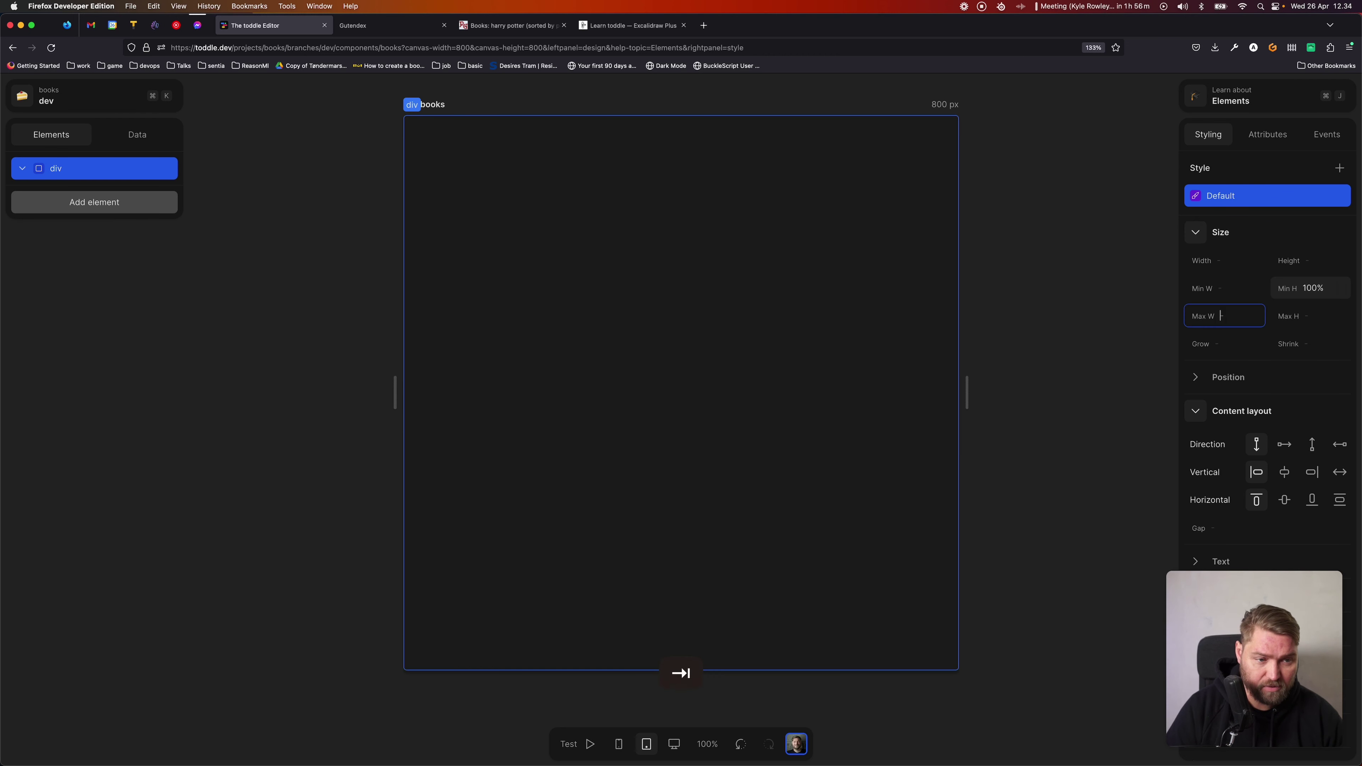
# - Give the books page's root div a grey-50 background color
pyautogui.scroll(-5, 1214, 451)
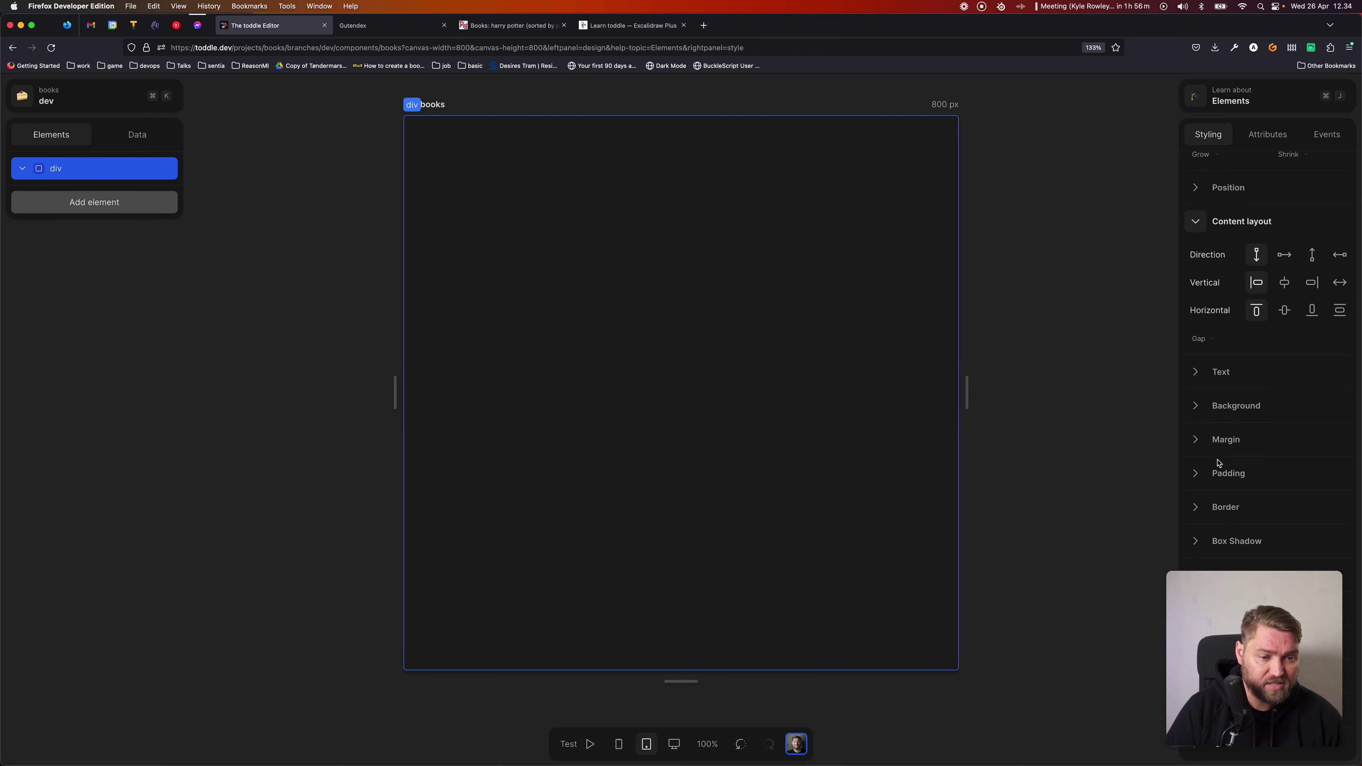
pyautogui.click(1195, 405)
pyautogui.click(1218, 464)
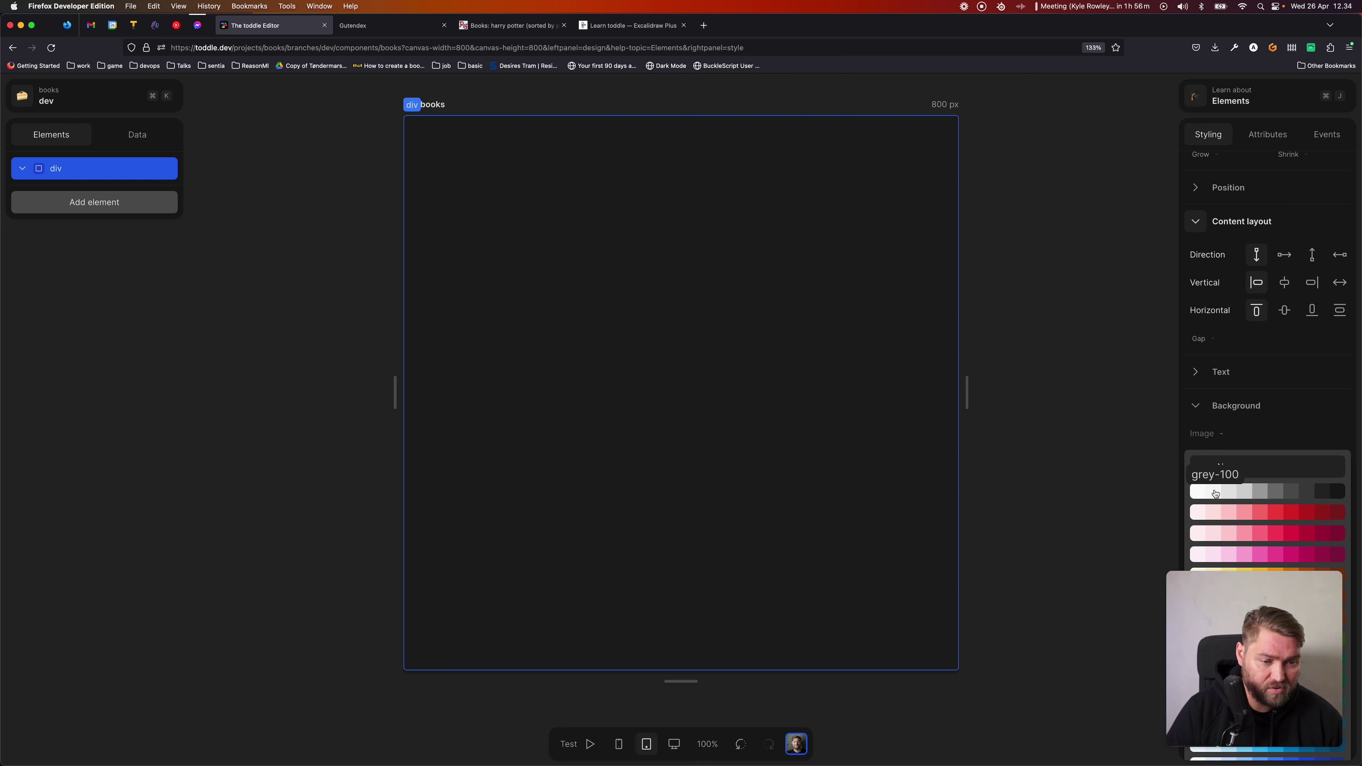
pyautogui.click(1201, 492)
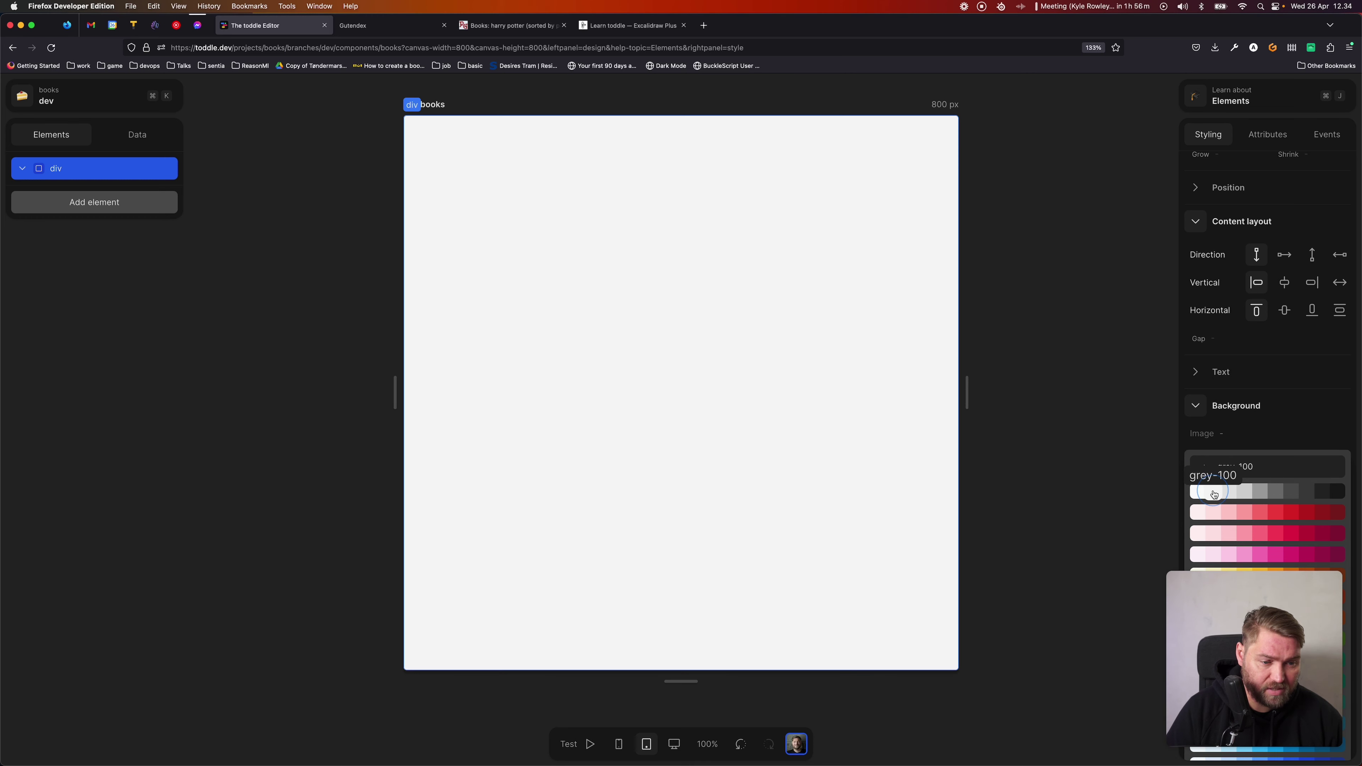
pyautogui.click(1105, 474)
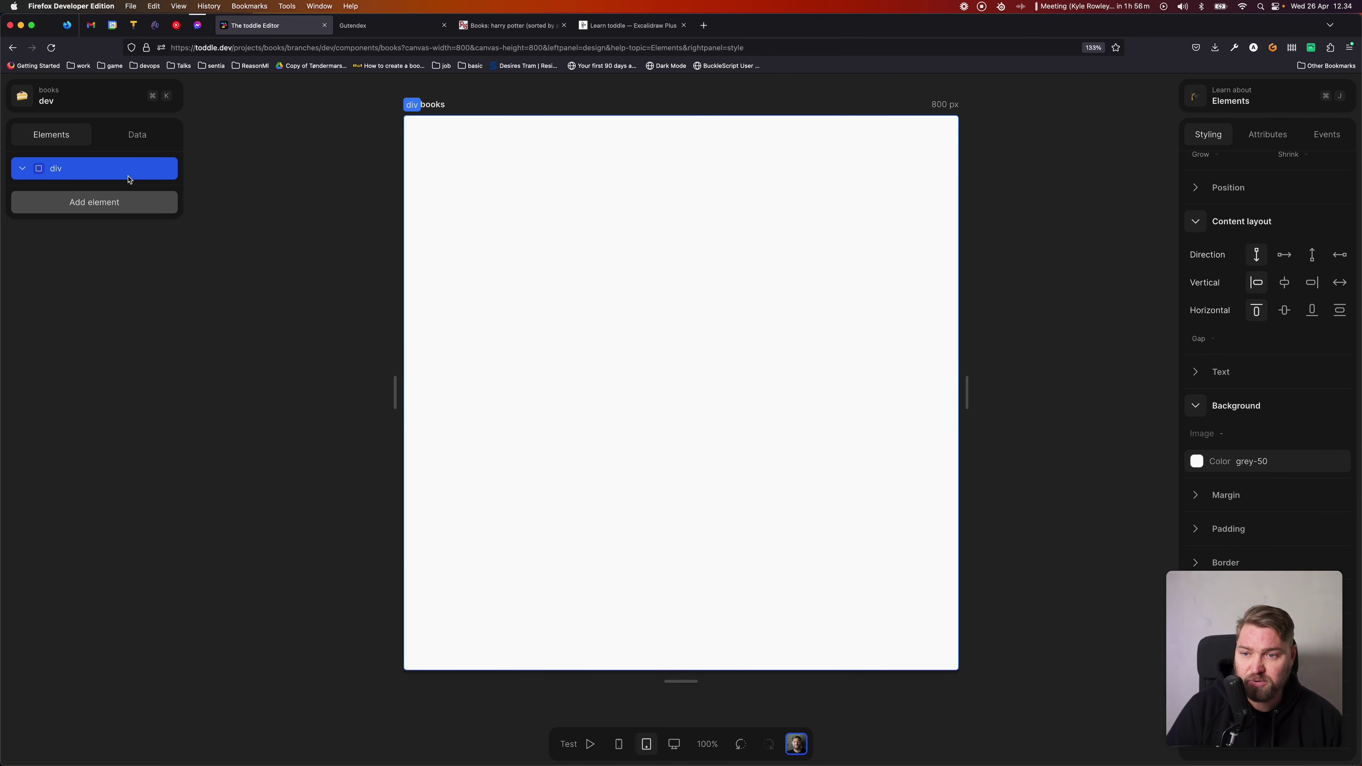
# - Add a Heading 1 element inside the root div of the books page and select the h1
pyautogui.click(127, 200)
pyautogui.write('heading')
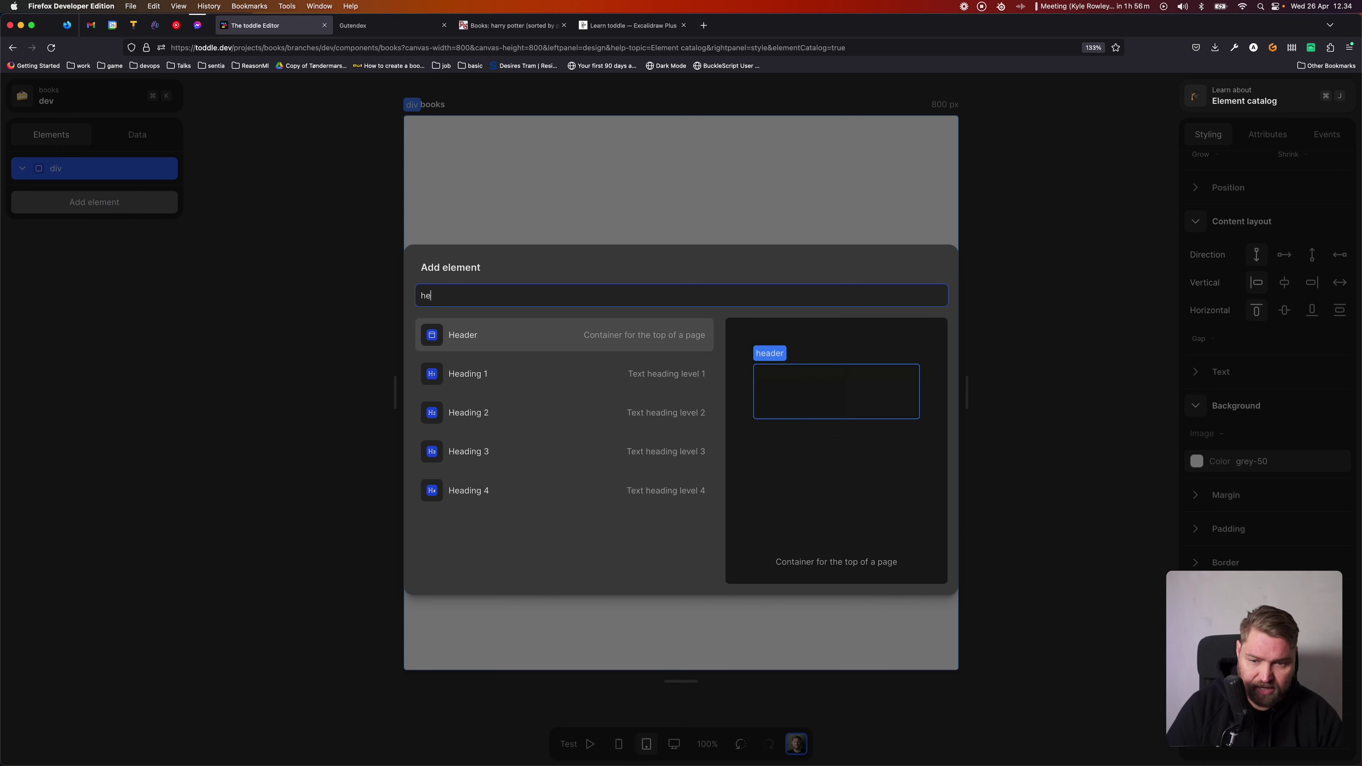
pyautogui.press('Return')
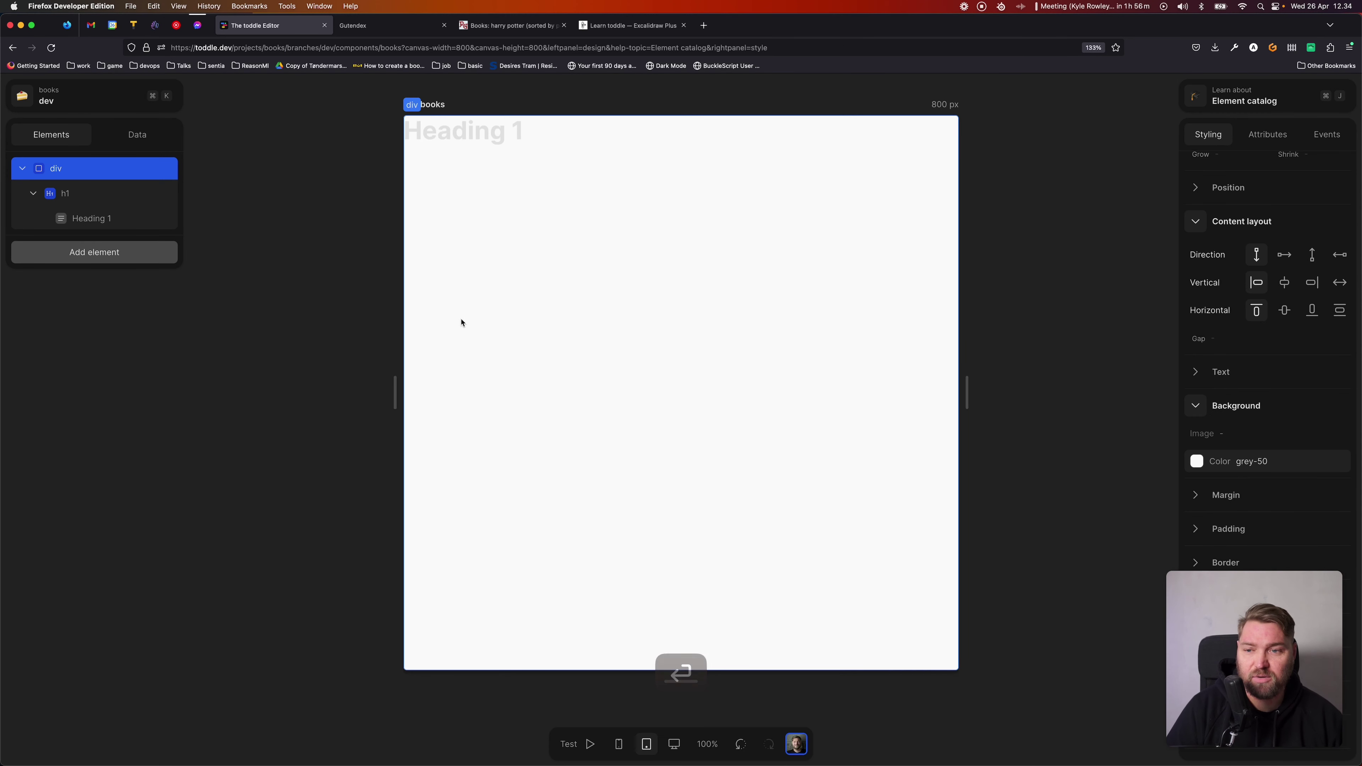
pyautogui.click(108, 196)
pyautogui.click(1195, 402)
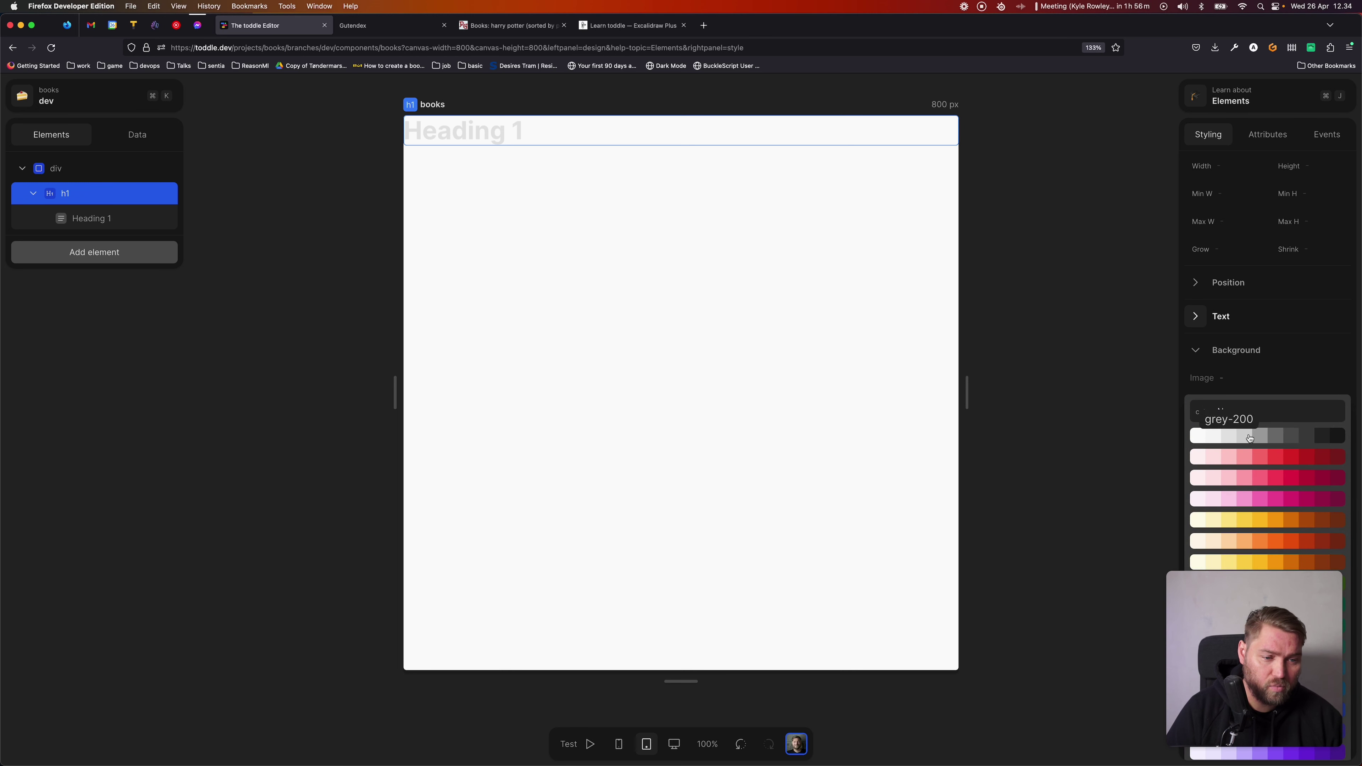
pyautogui.click(1322, 435)
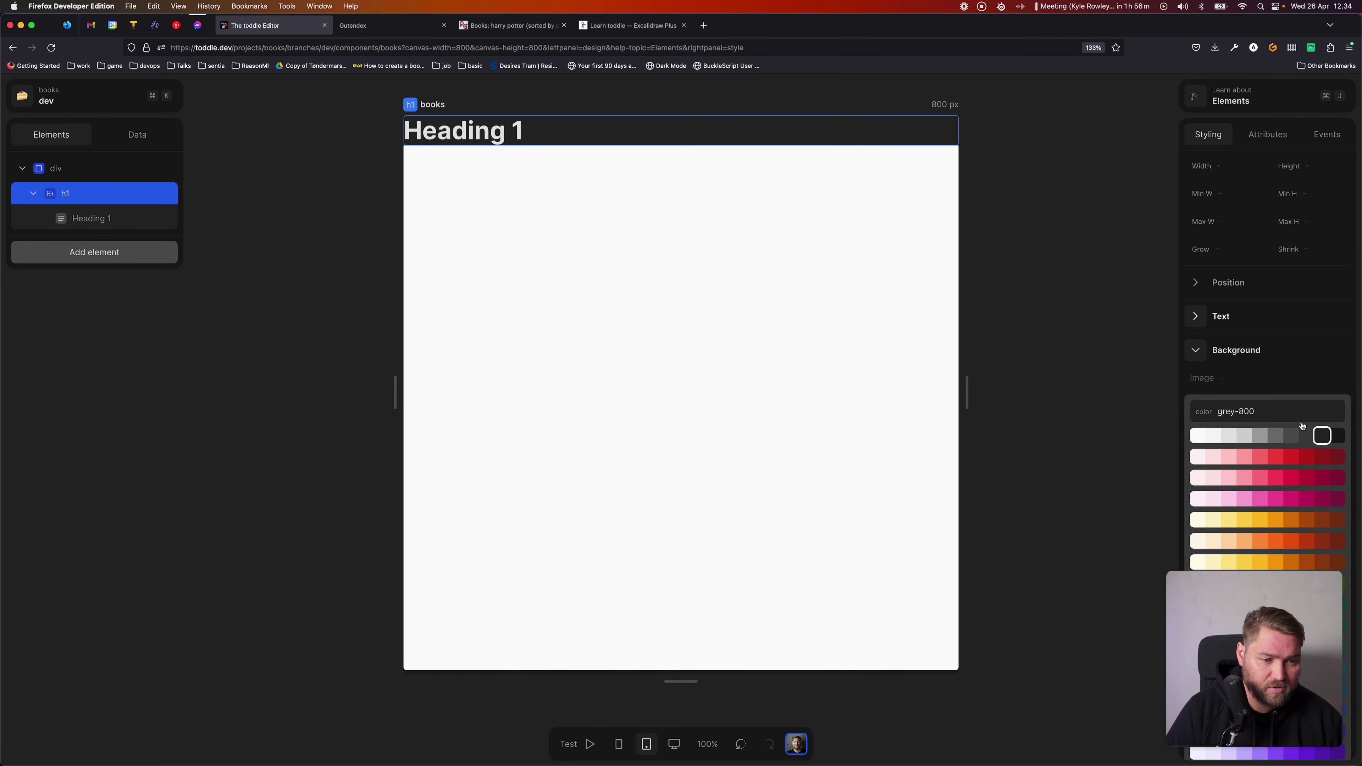
pyautogui.scroll(-2, 1301, 425)
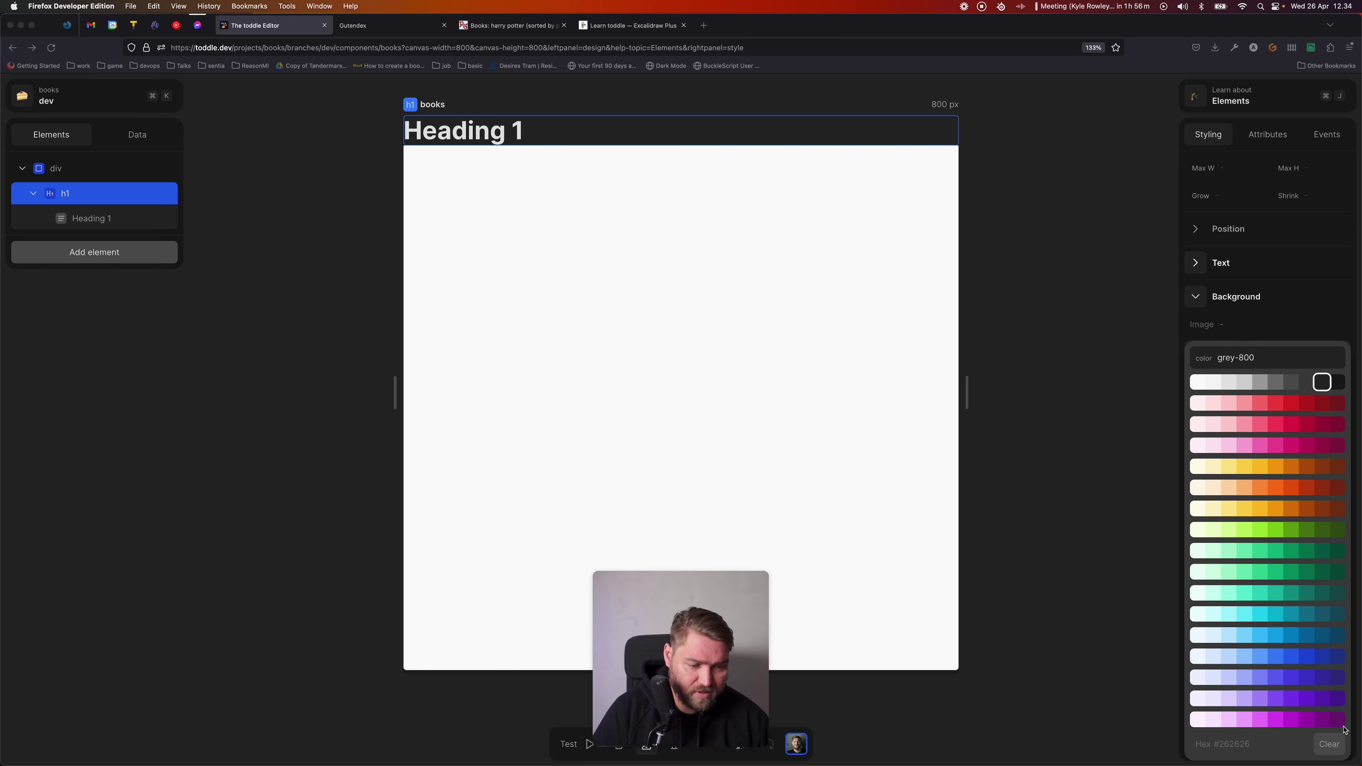
pyautogui.click(1329, 743)
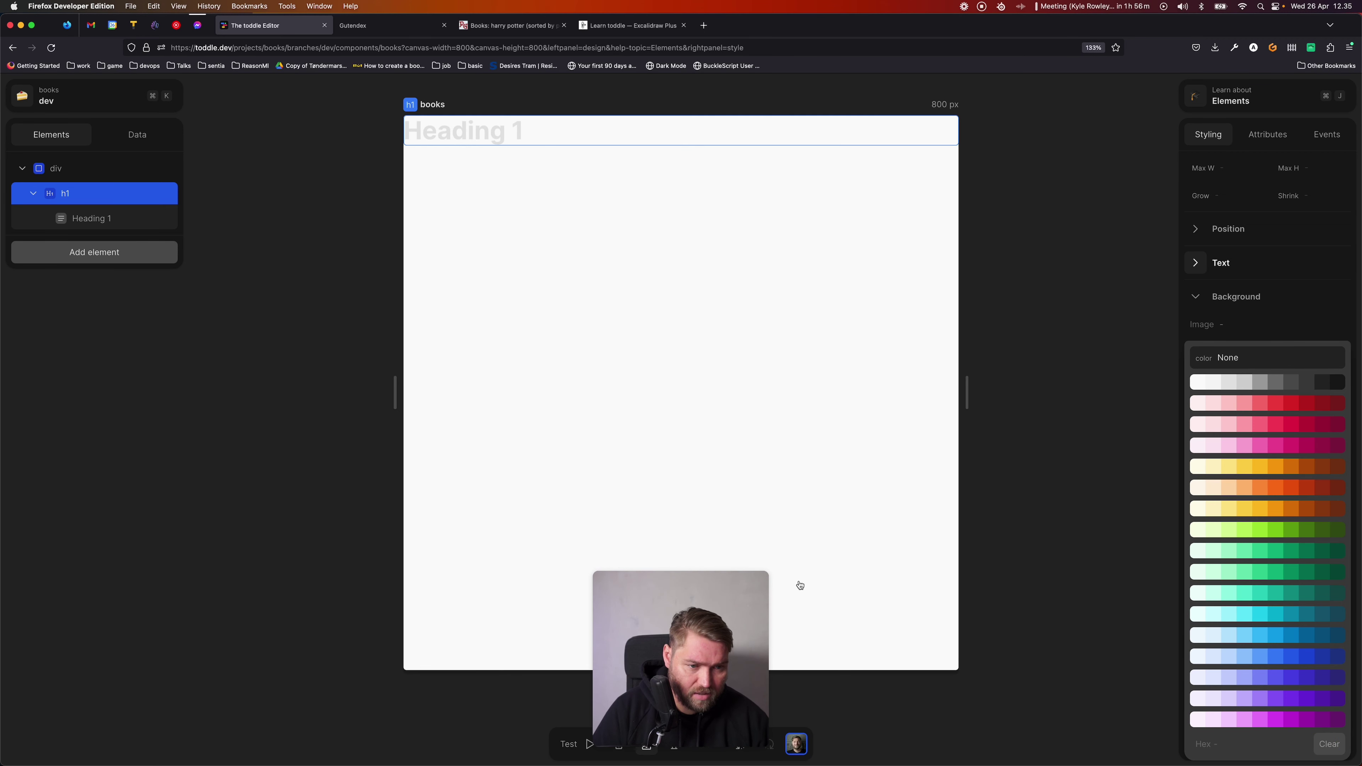
pyautogui.click(1039, 639)
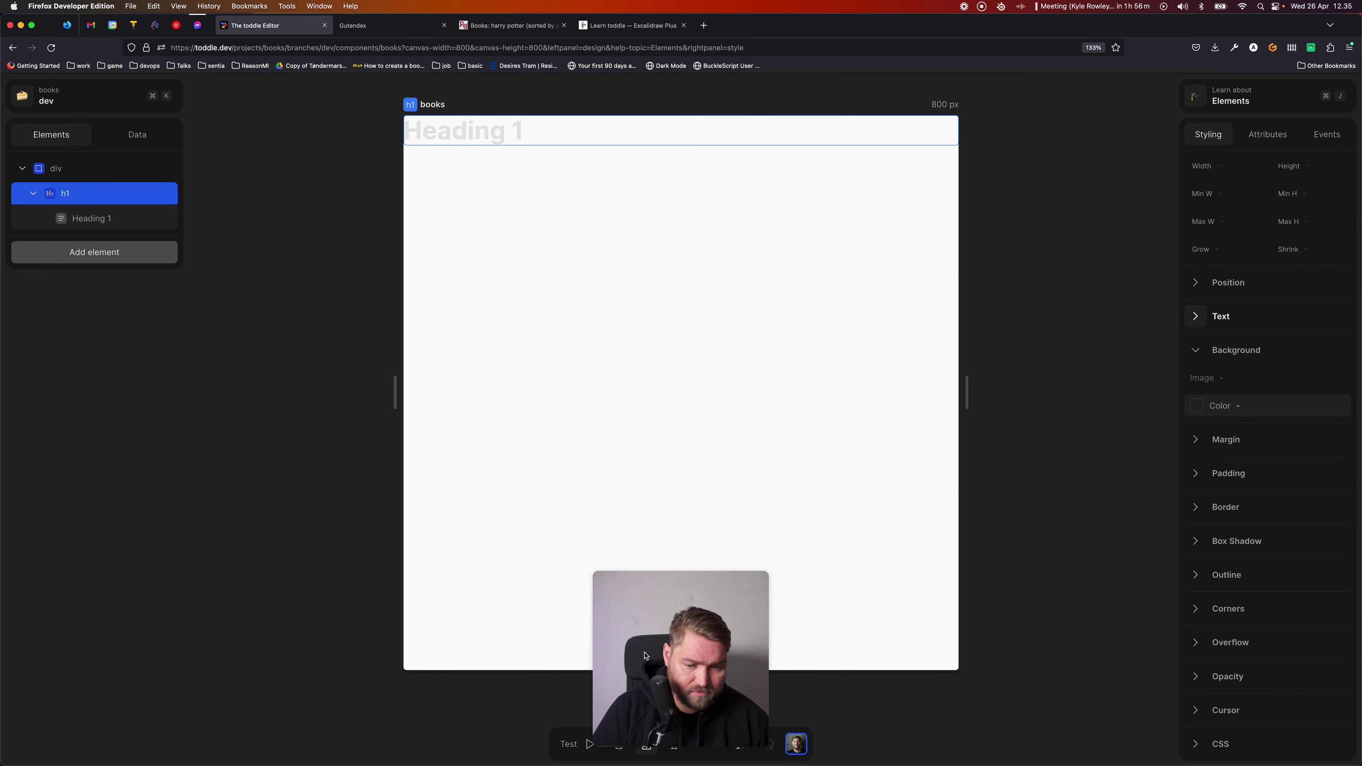
# - Set the text color of the h1 heading to grey-800
pyautogui.click(1195, 316)
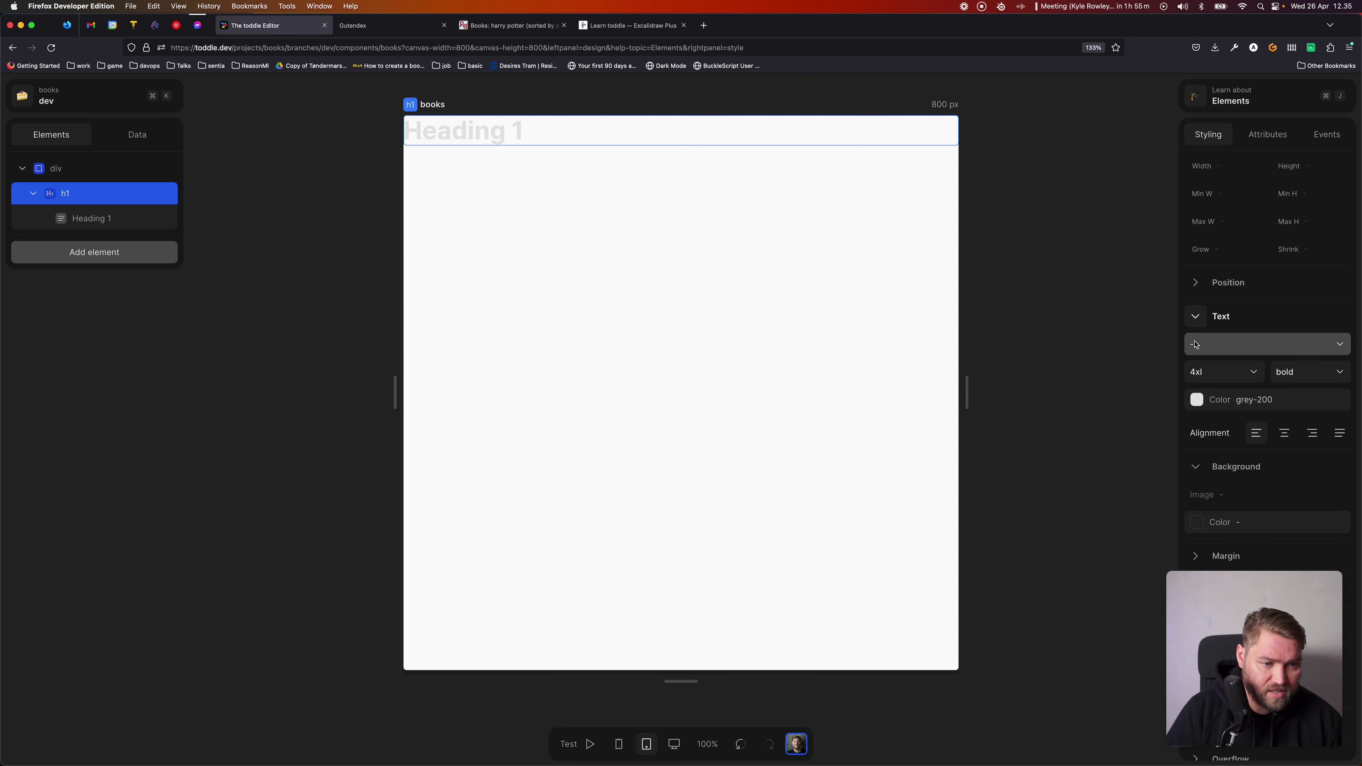
pyautogui.click(1207, 399)
pyautogui.click(1322, 429)
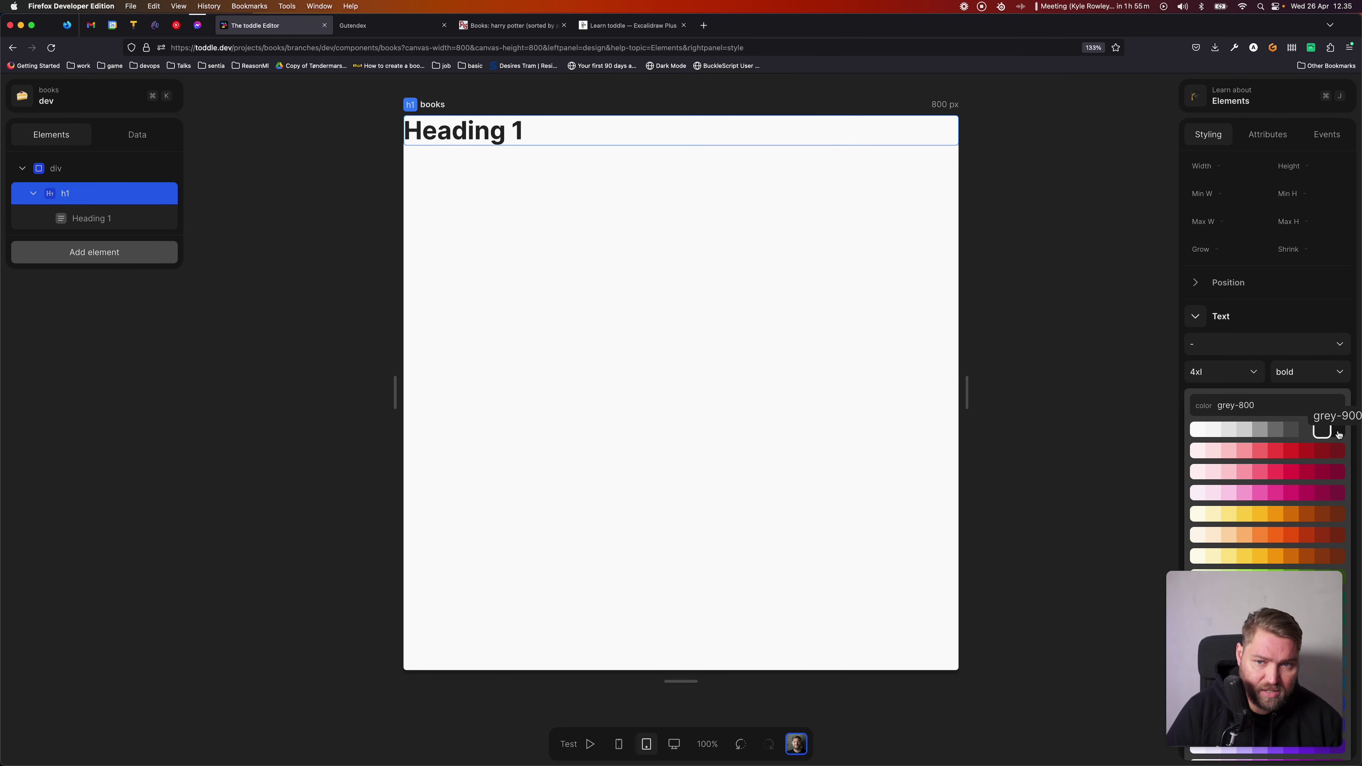
pyautogui.click(988, 341)
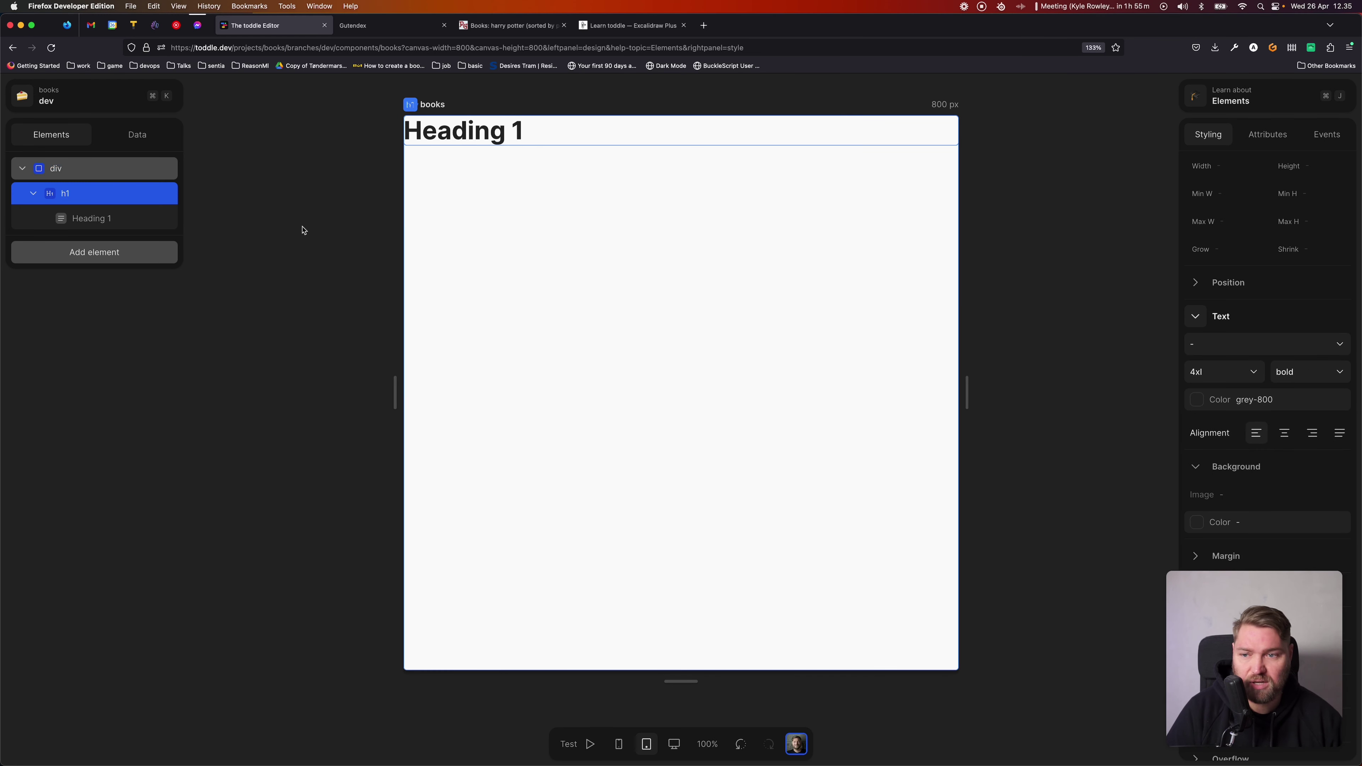
# - Set the padding of the books page's root div to 4
pyautogui.click(617, 322)
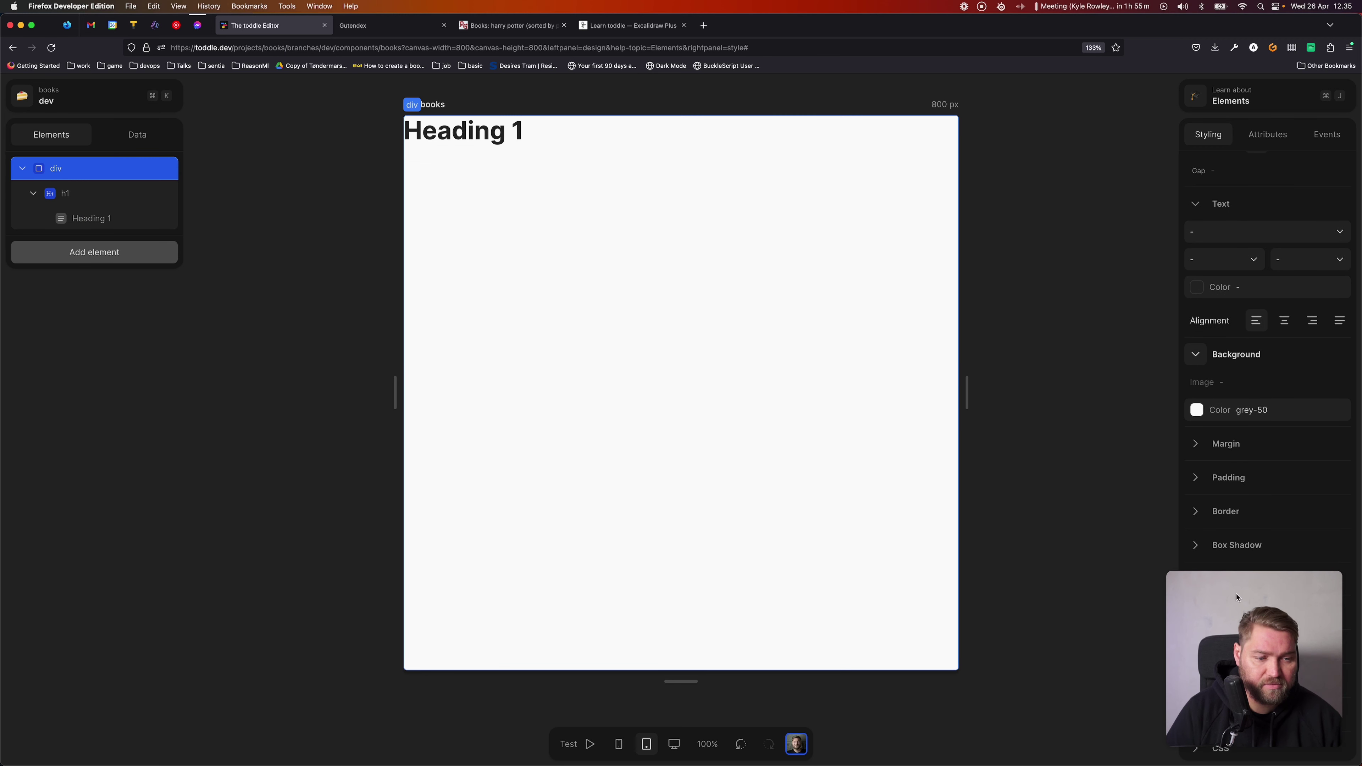
pyautogui.click(1195, 477)
pyautogui.click(1236, 507)
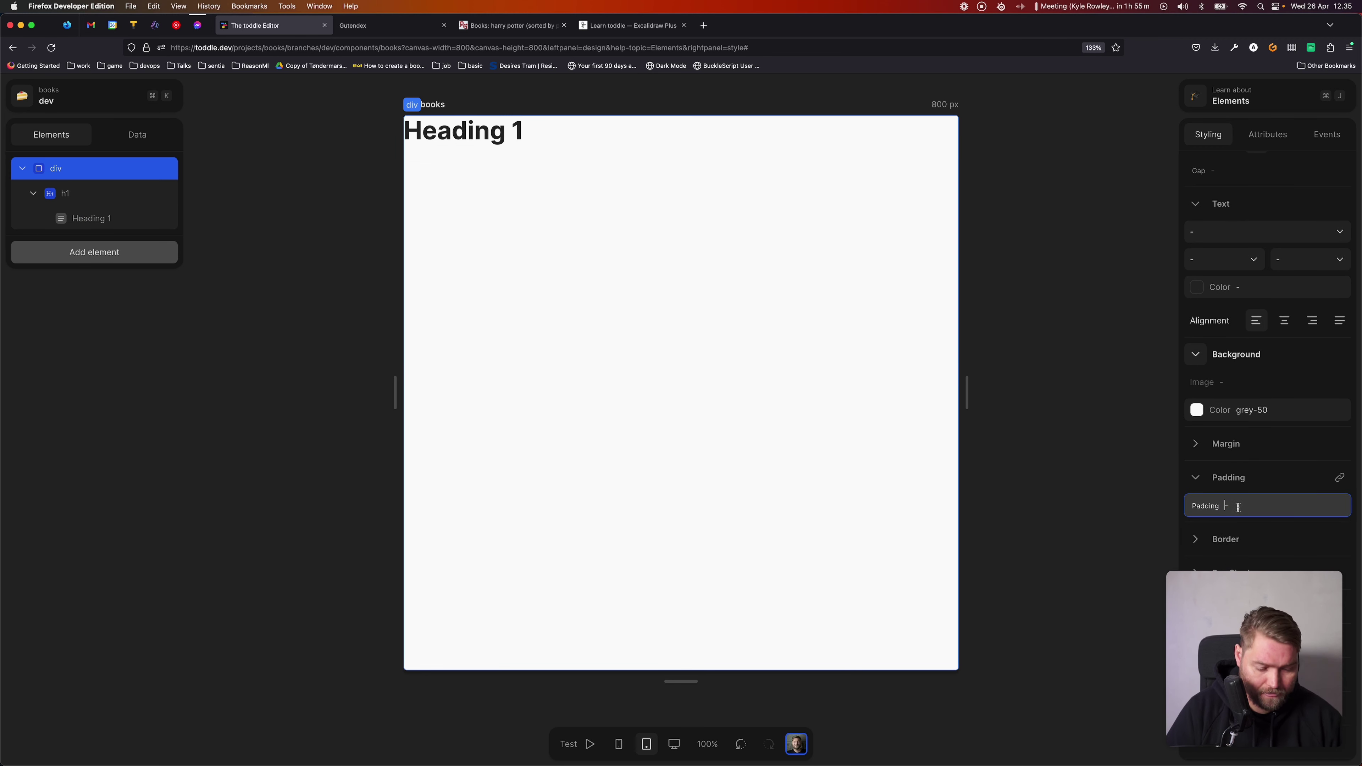
pyautogui.write('4')
pyautogui.press('Return')
pyautogui.click(197, 295)
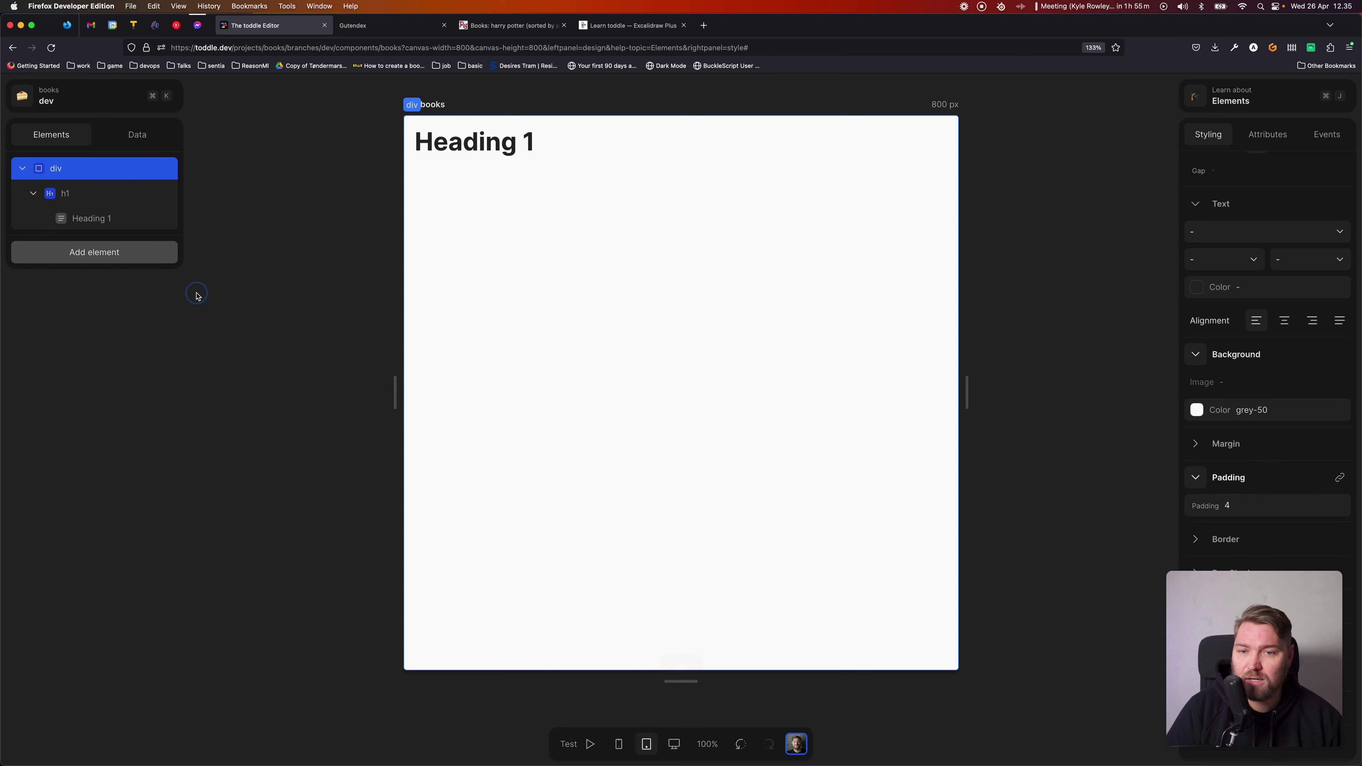
# - Change the text of the h1 heading to "Books"
pyautogui.click(136, 218)
pyautogui.click(1280, 231)
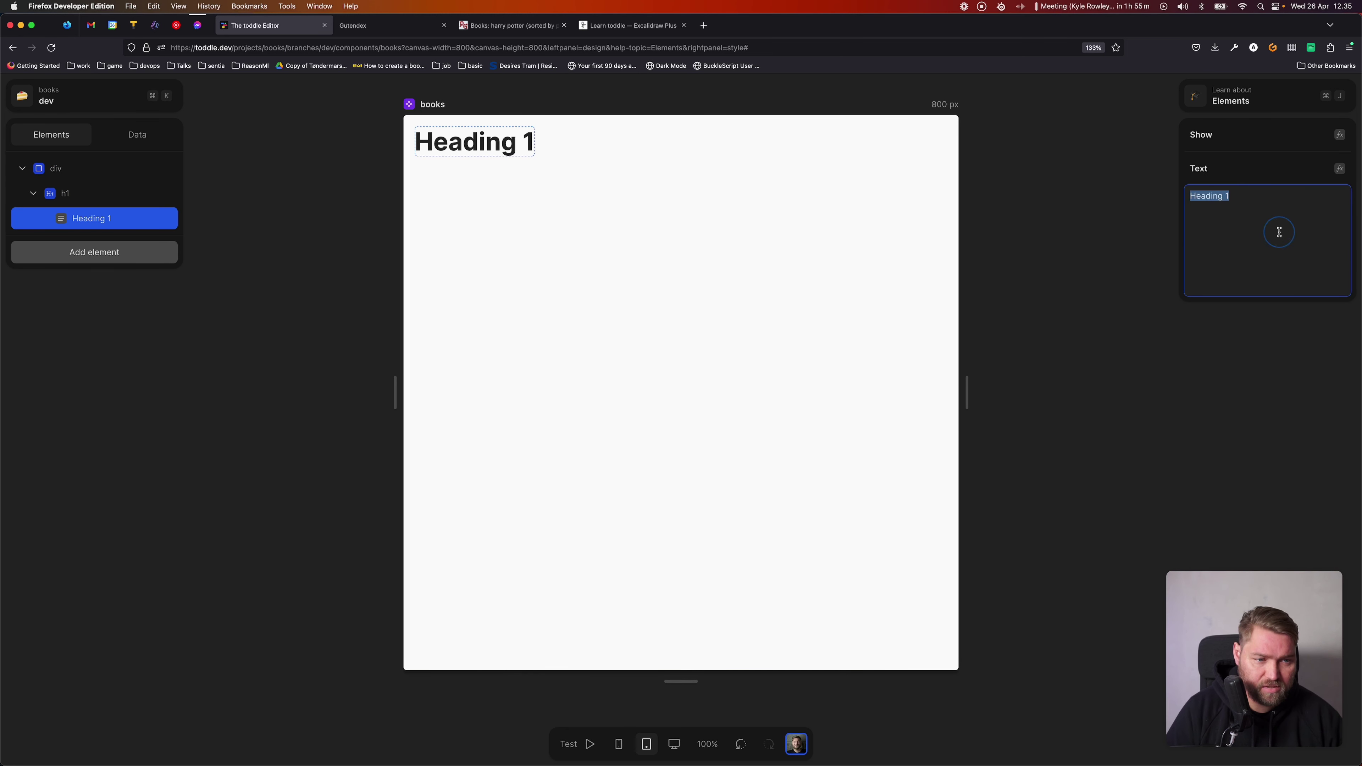
pyautogui.write('Books')
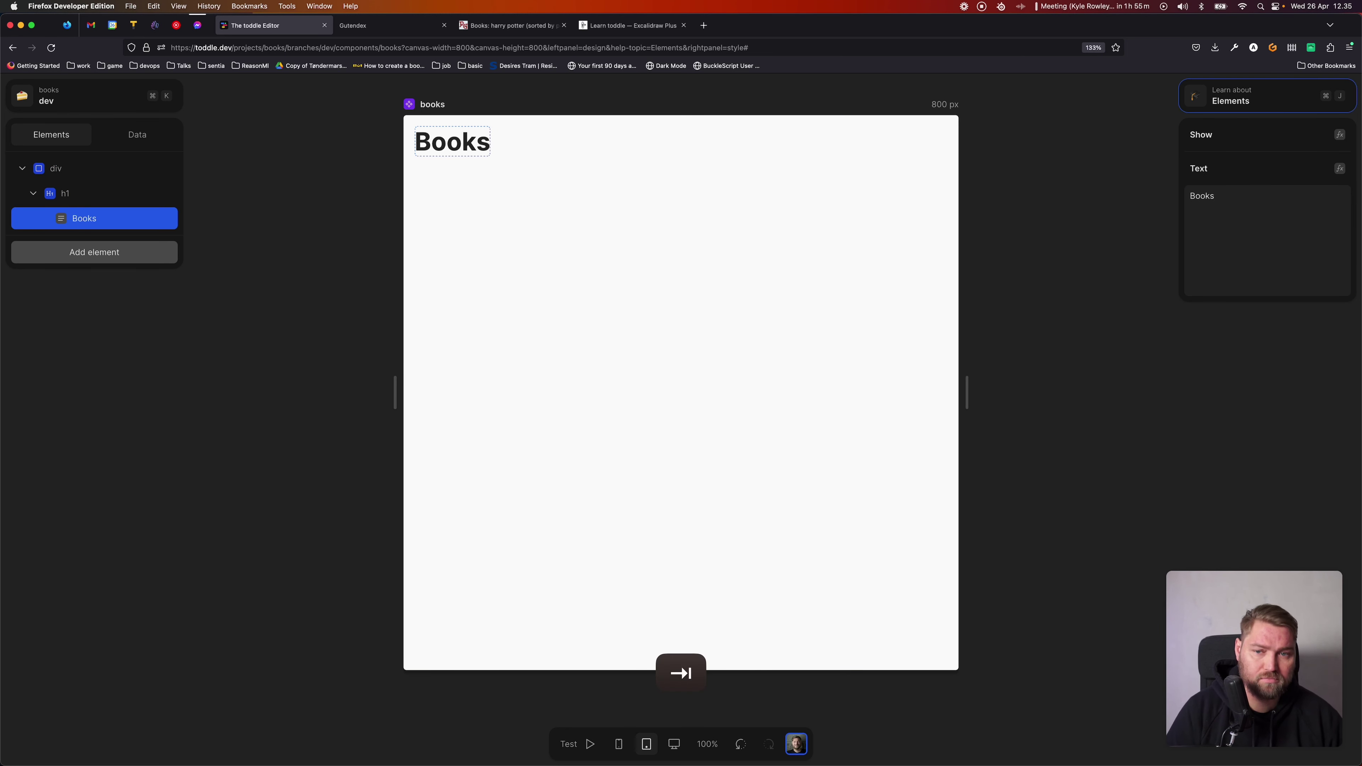
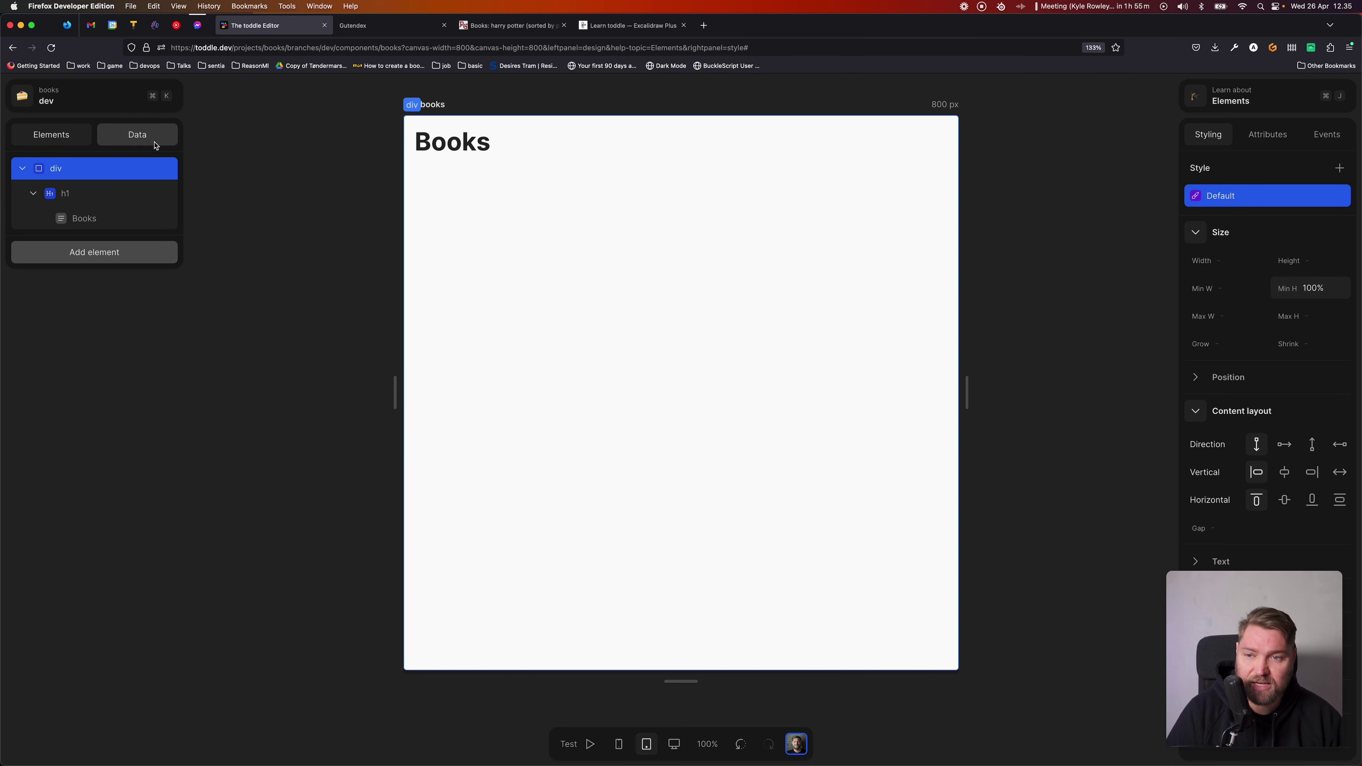
# - Open the URL settings of the books page and set its meta title to "Books"
pyautogui.click(132, 139)
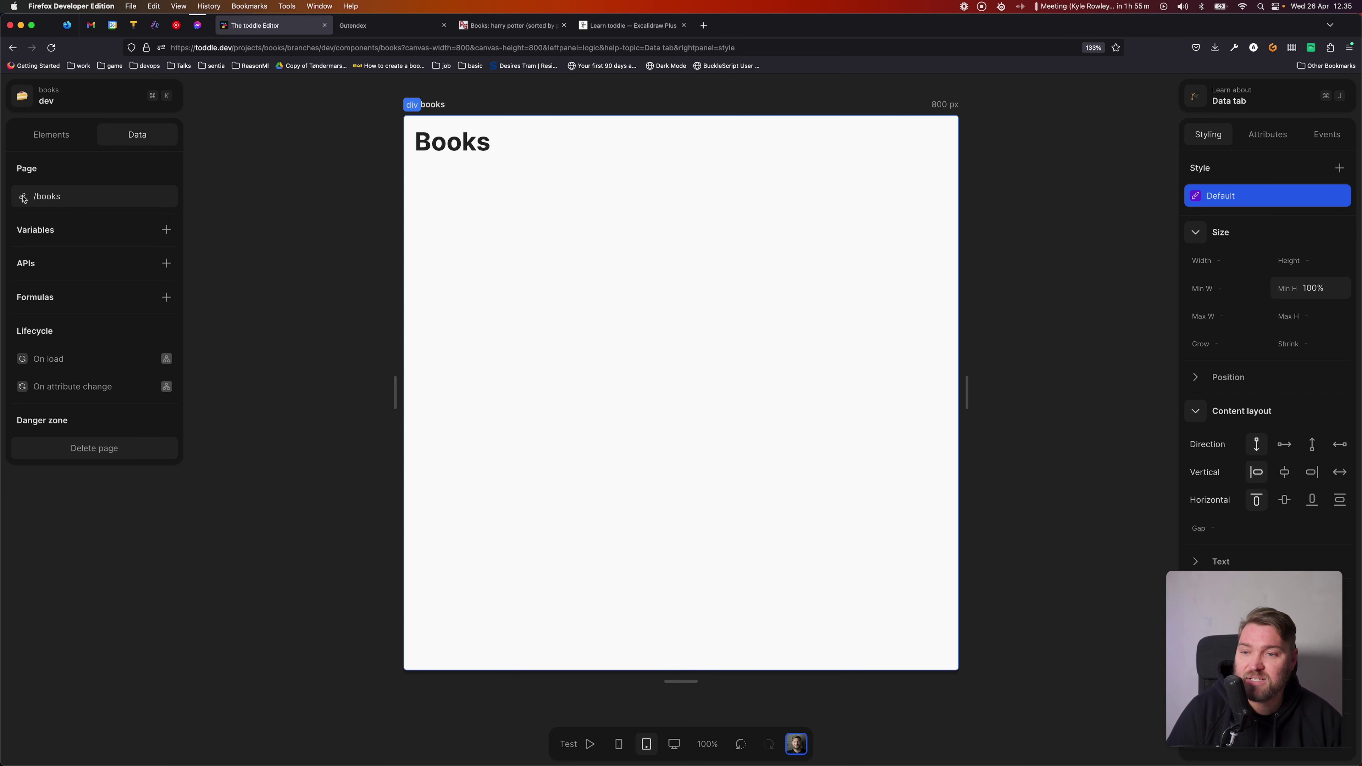
pyautogui.click(95, 203)
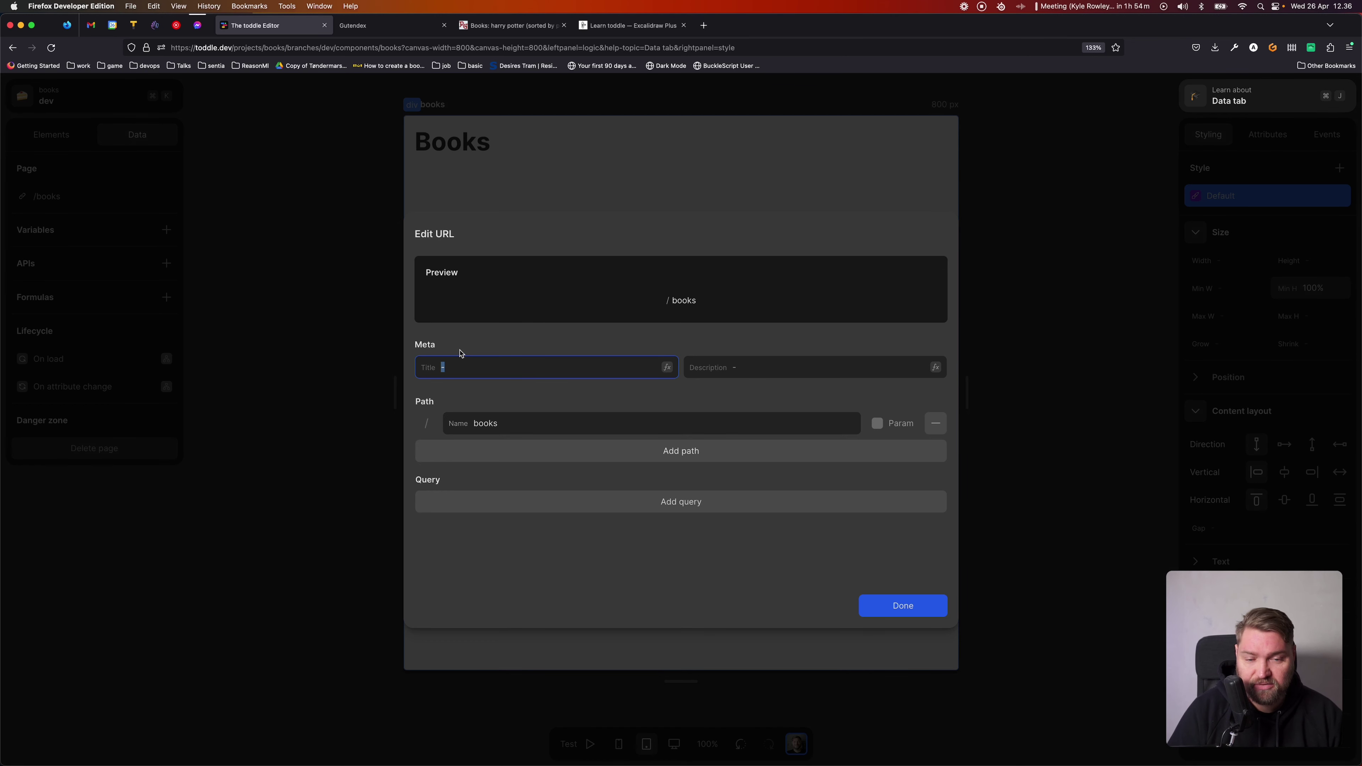
pyautogui.press('super+BackSpace')
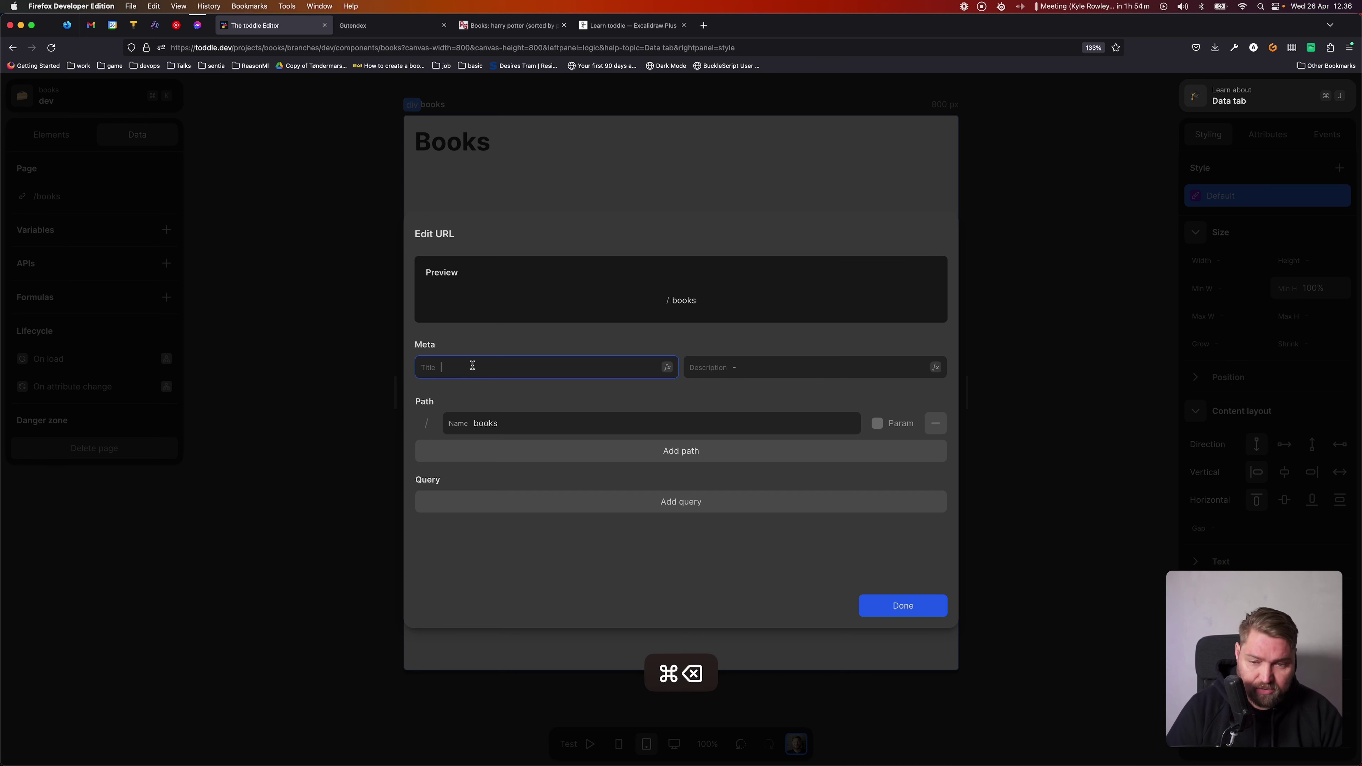
pyautogui.write('Boo')
pyautogui.press('BackSpace')
pyautogui.press('BackSpace')
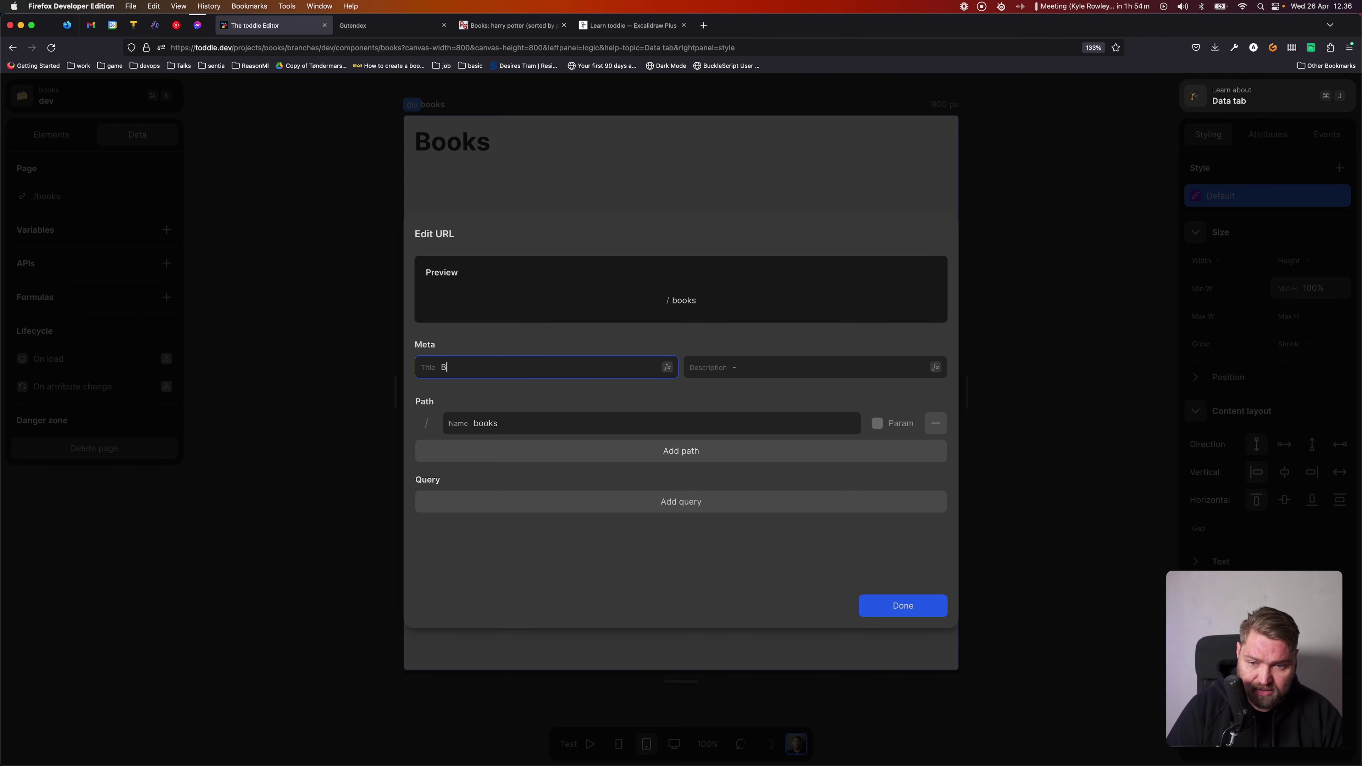
pyautogui.write('ooks')
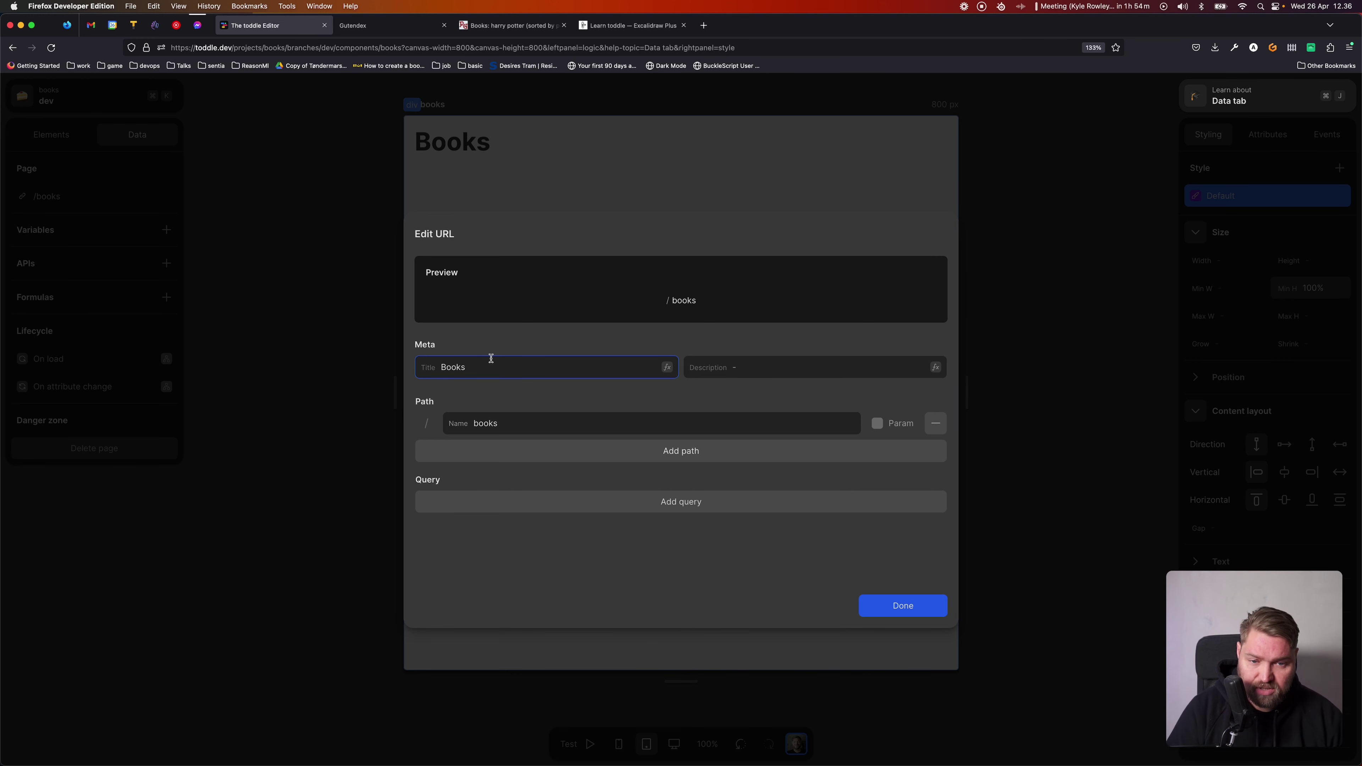
# - Set the meta description of the books page to "Download free ebooks"
pyautogui.press('Tab')
pyautogui.write('Free')
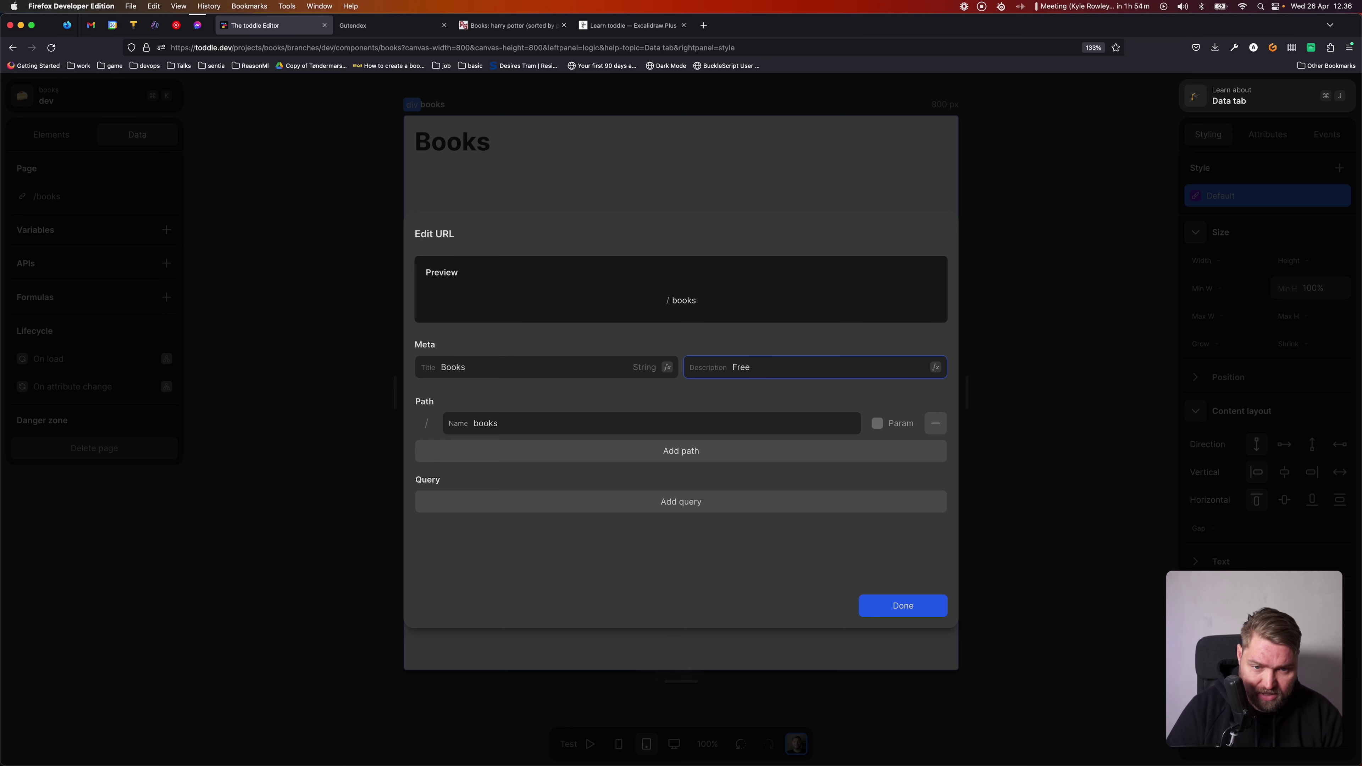
pyautogui.write(' e')
pyautogui.press('super+BackSpace')
pyautogui.write('Down')
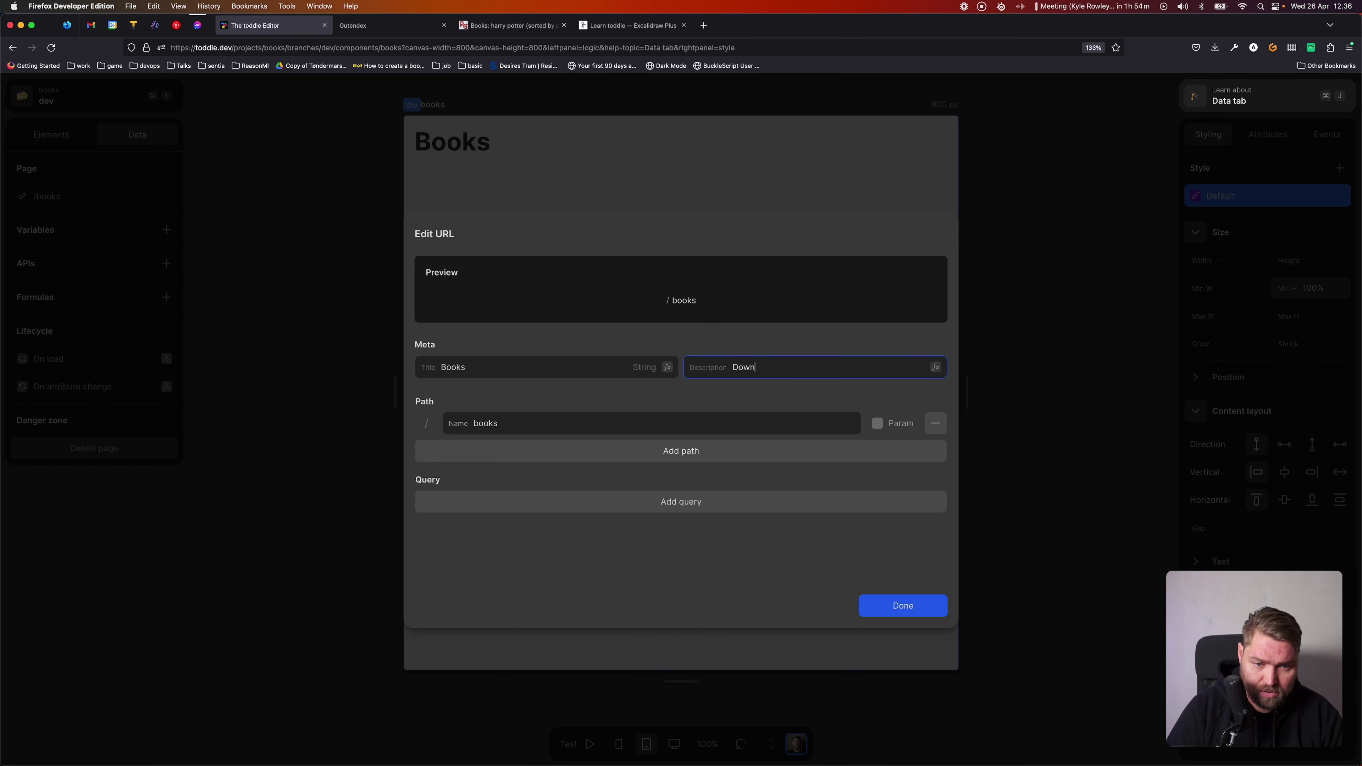
pyautogui.write(' llowa')
pyautogui.press('BackSpace')
pyautogui.press('BackSpace')
pyautogui.write('ad free')
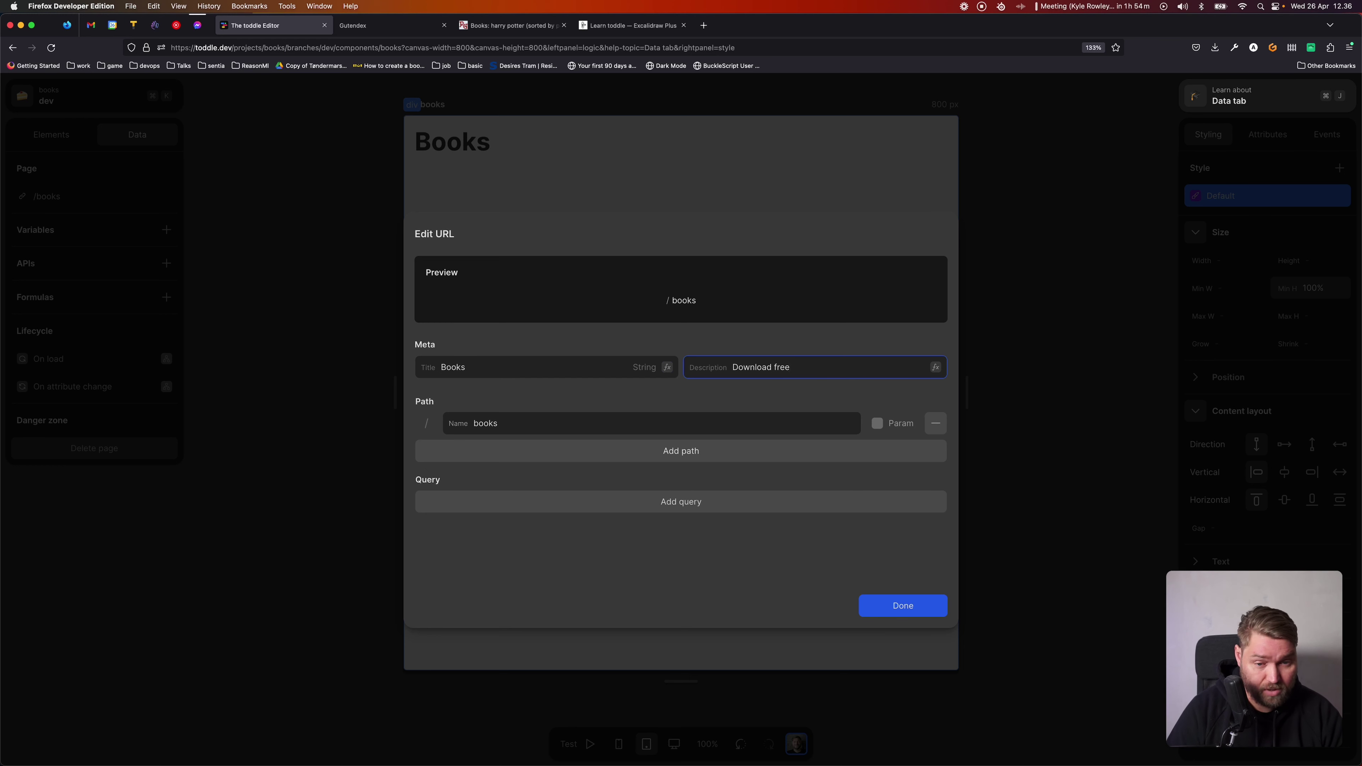
pyautogui.write(' ebooks')
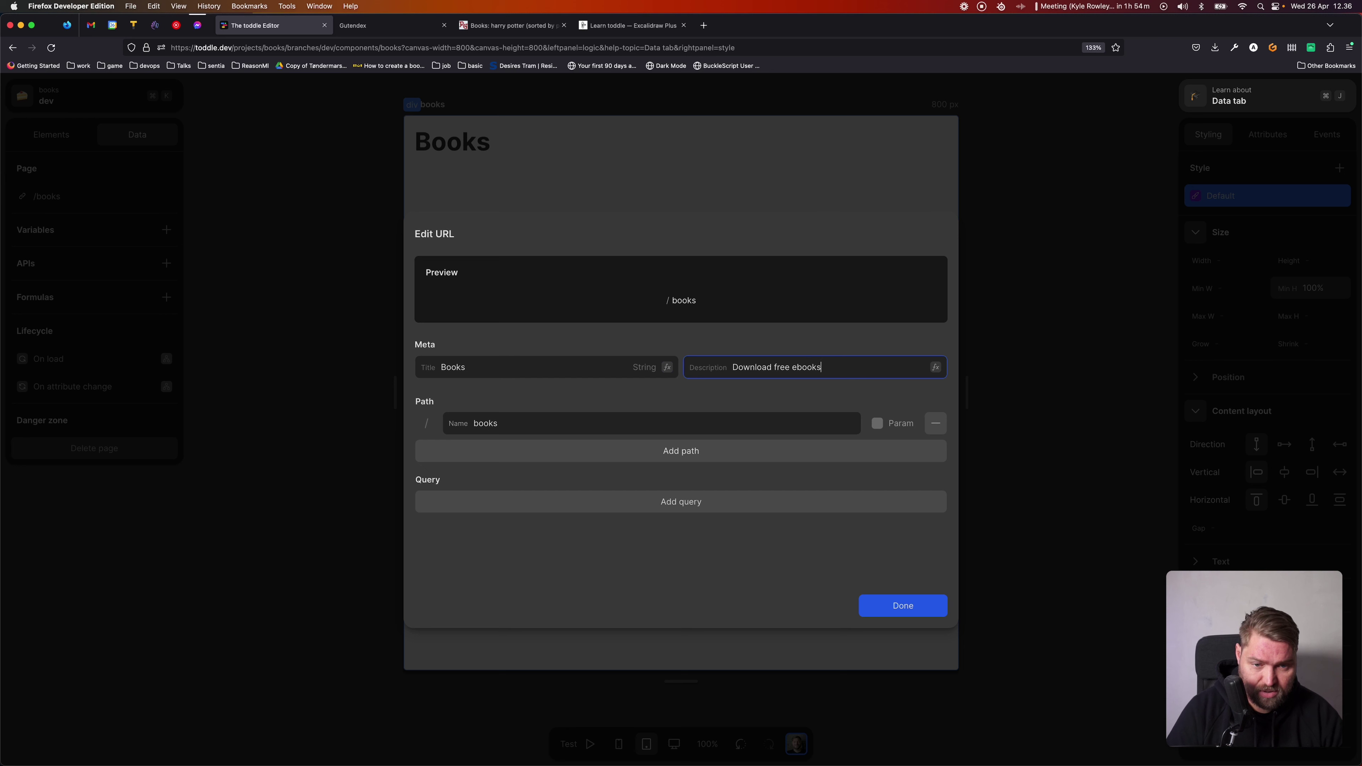
# - Confirm the URL and meta settings of the books page
pyautogui.press('Tab')
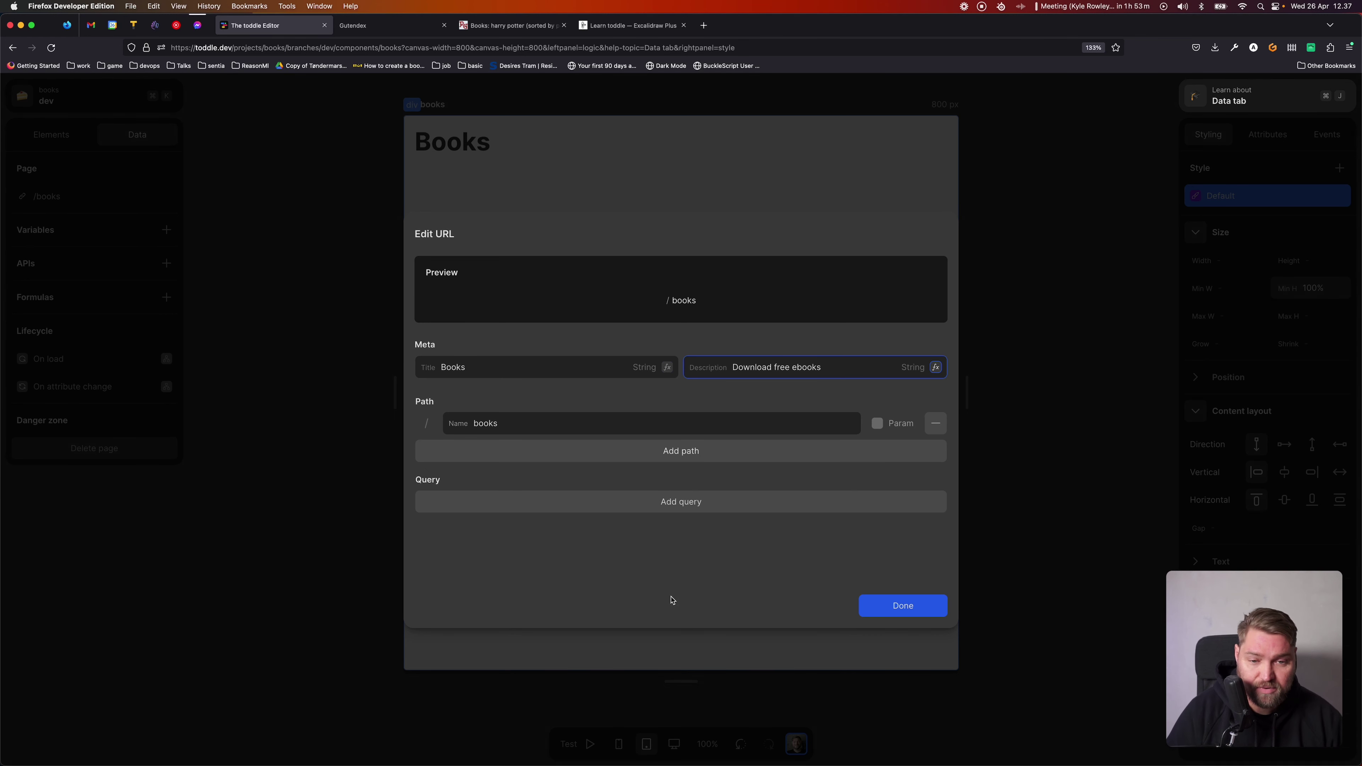
pyautogui.click(897, 605)
pyautogui.click(659, 393)
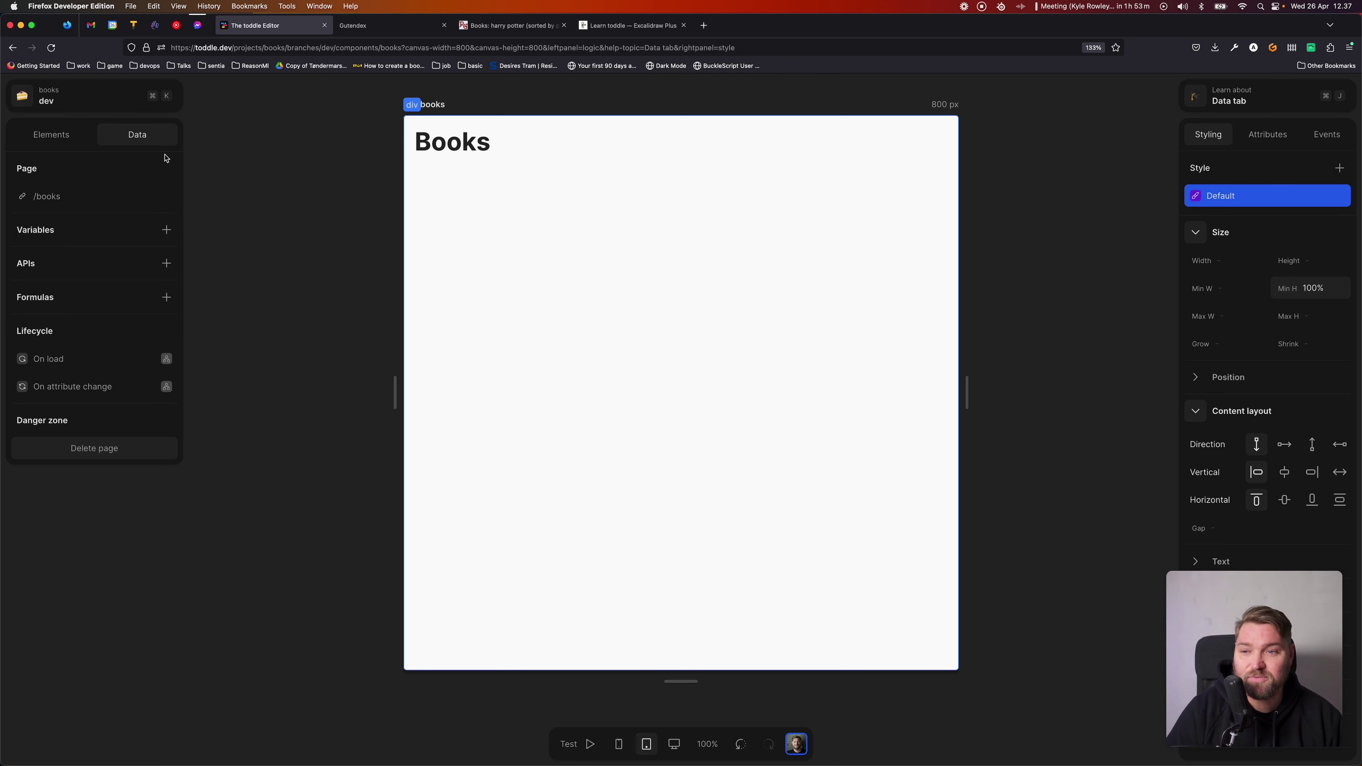
# - Open HomePage, preview the site and follow the "Browse books" link to the books page
pyautogui.click(102, 104)
pyautogui.click(101, 237)
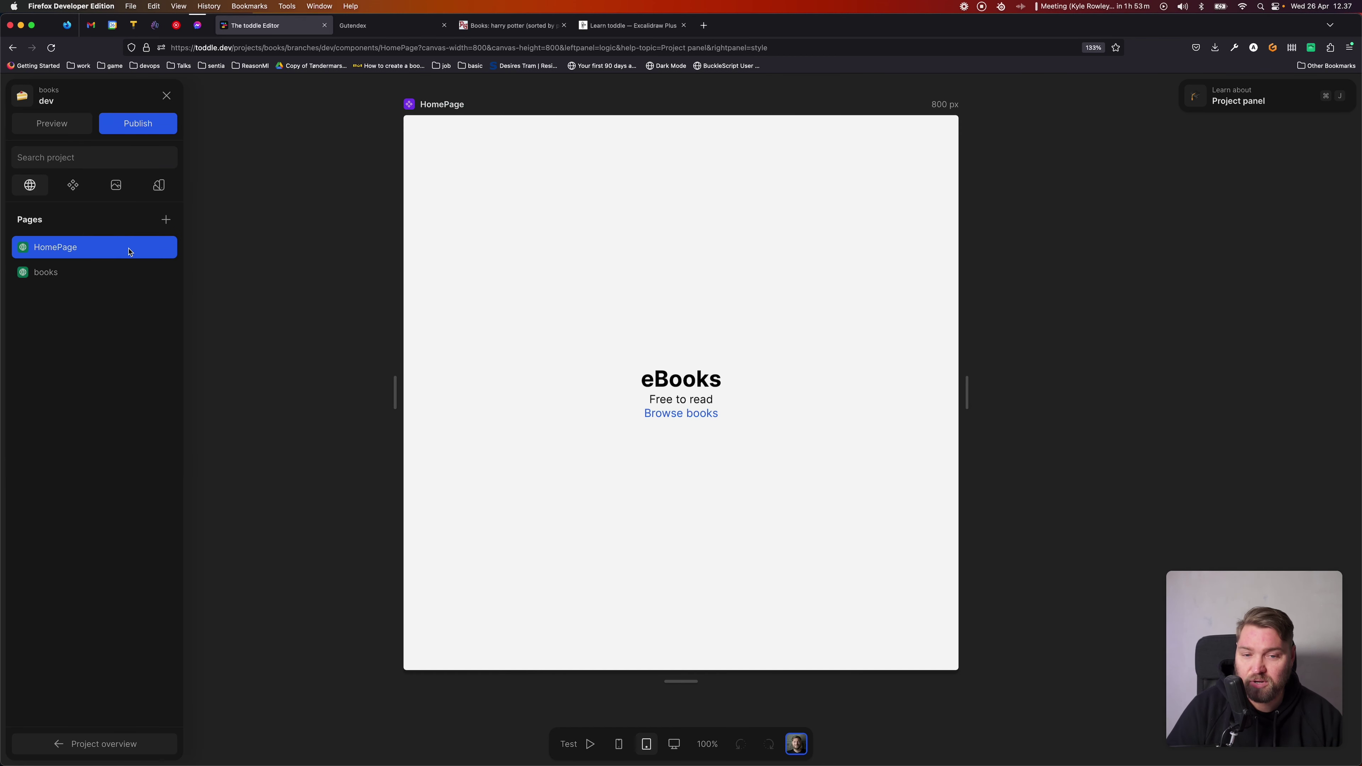
pyautogui.click(570, 356)
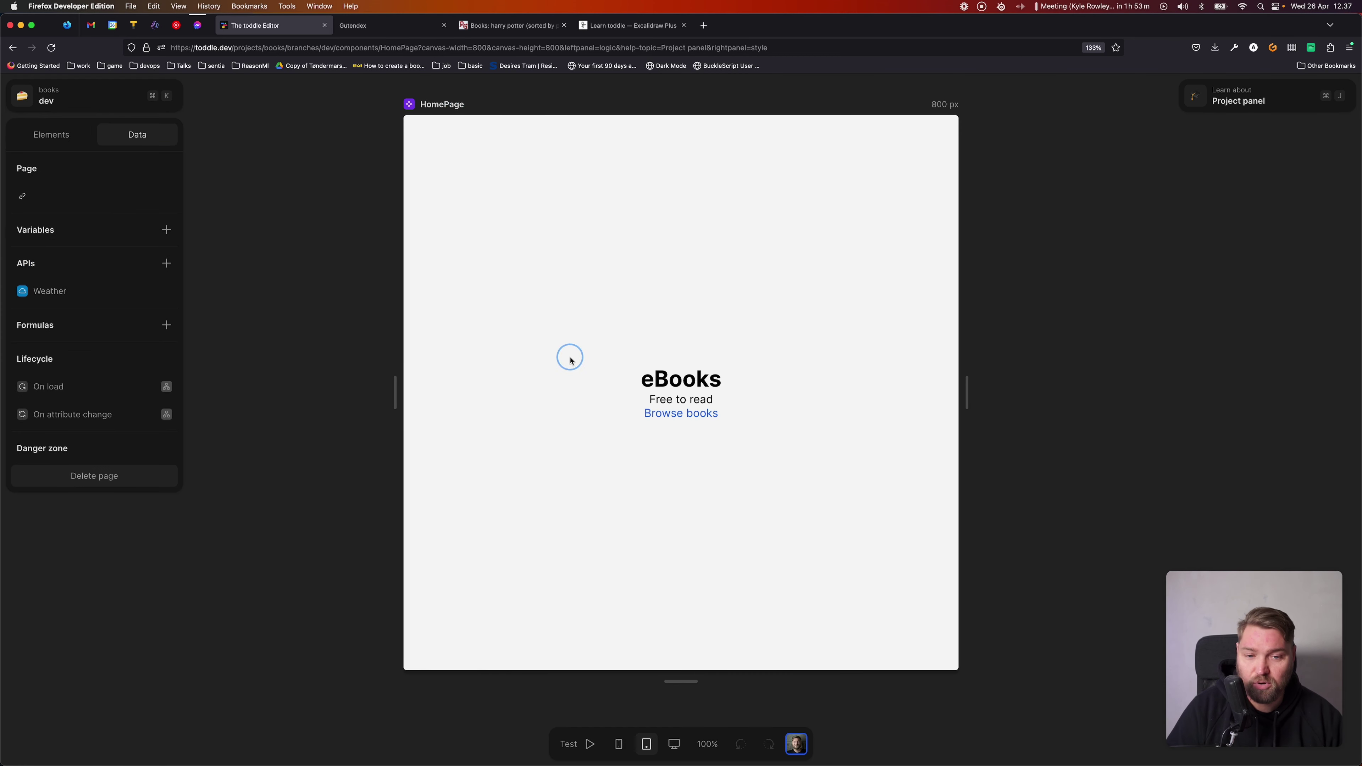
pyautogui.click(102, 95)
pyautogui.click(76, 128)
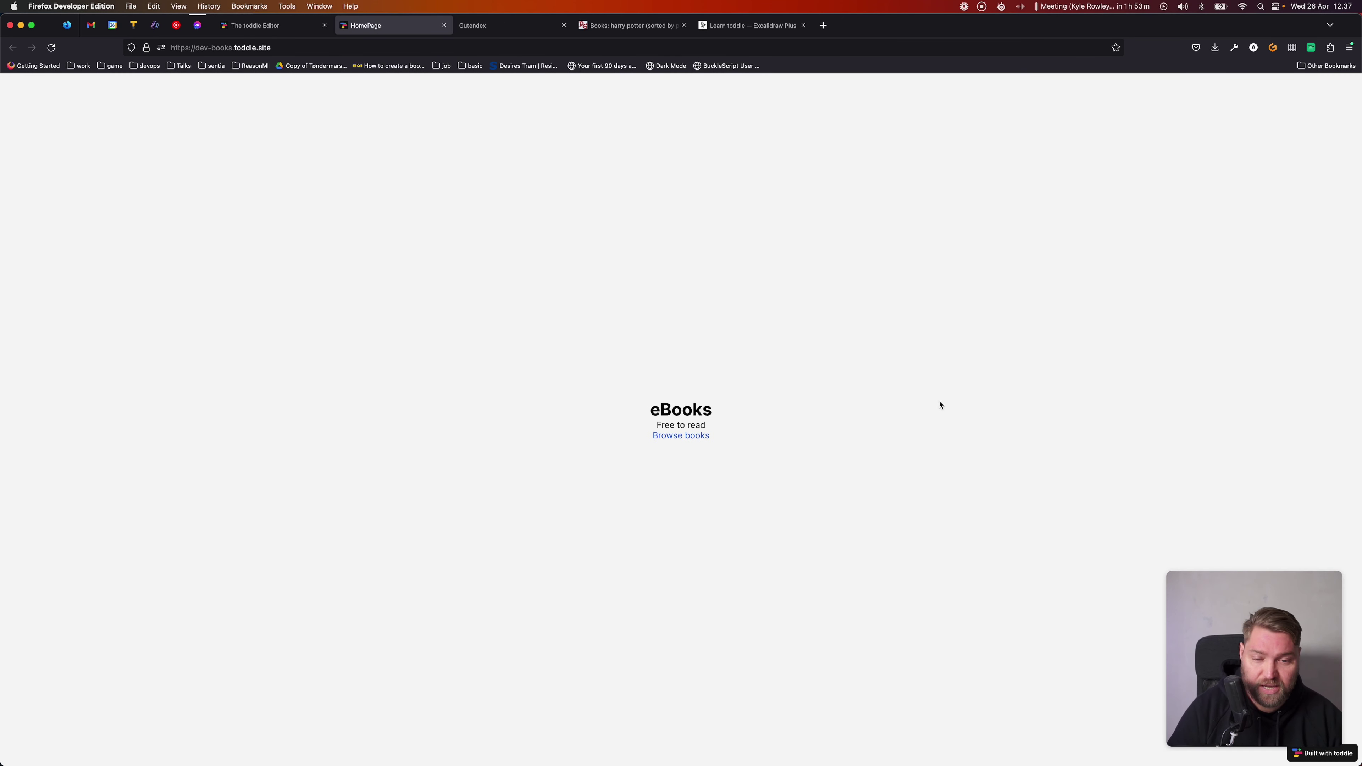
pyautogui.click(680, 435)
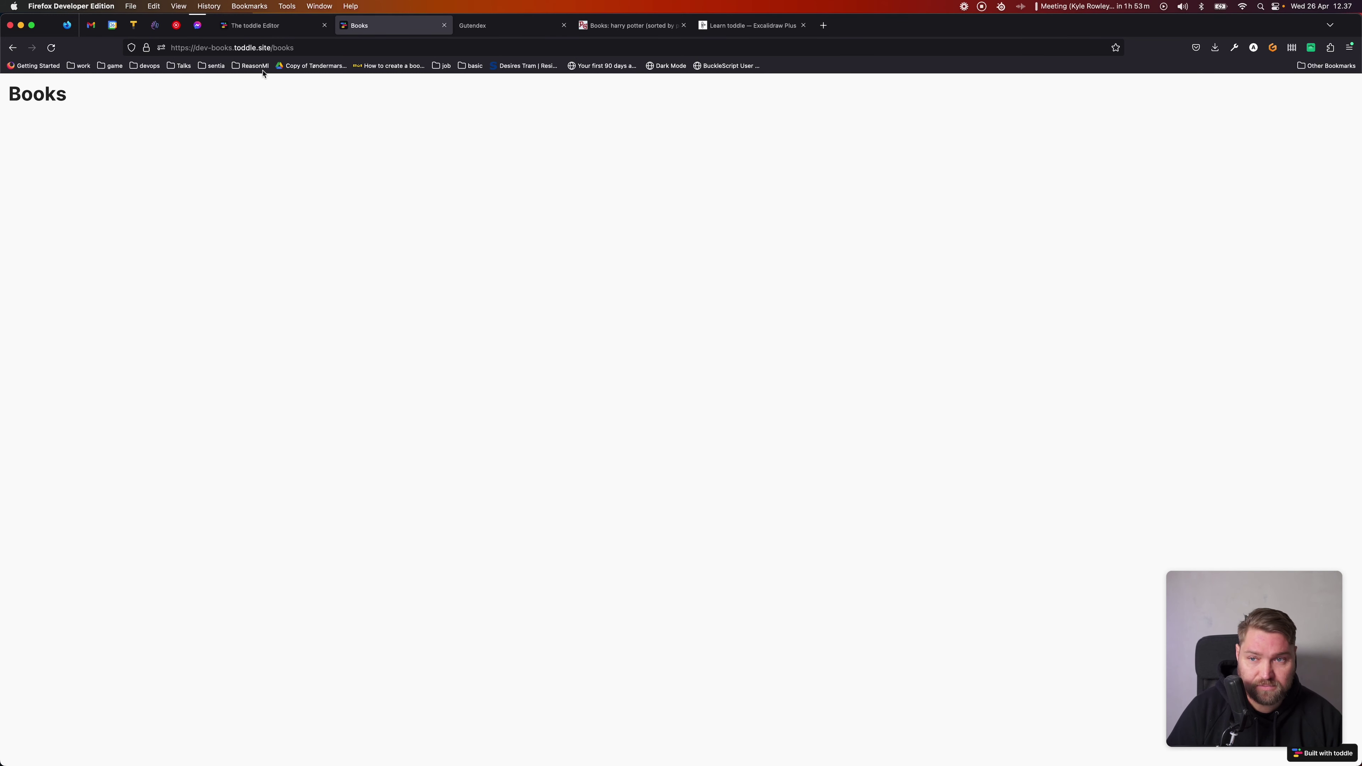
# - Return to the toddle editor, open the books page and add a Link element to its root div
pyautogui.click(264, 25)
pyautogui.click(100, 269)
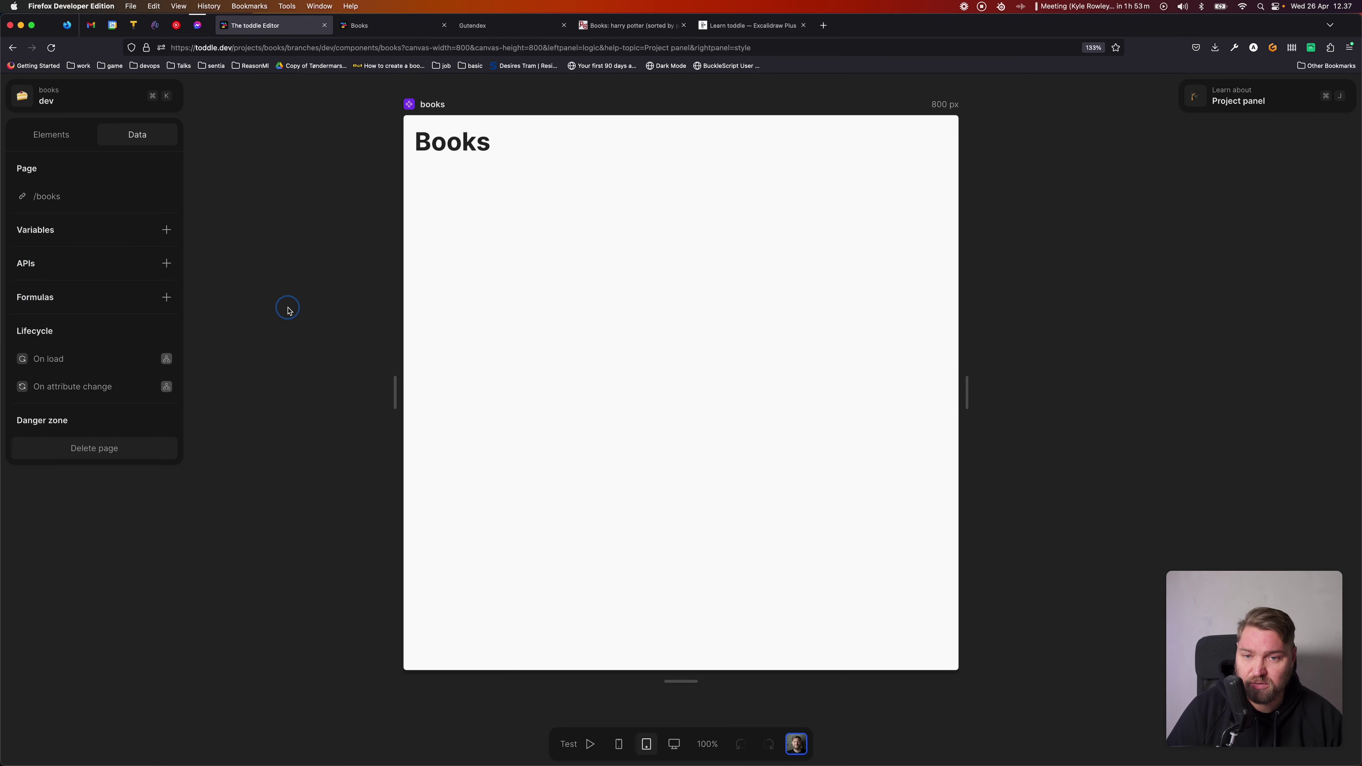
pyautogui.click(51, 134)
pyautogui.click(48, 170)
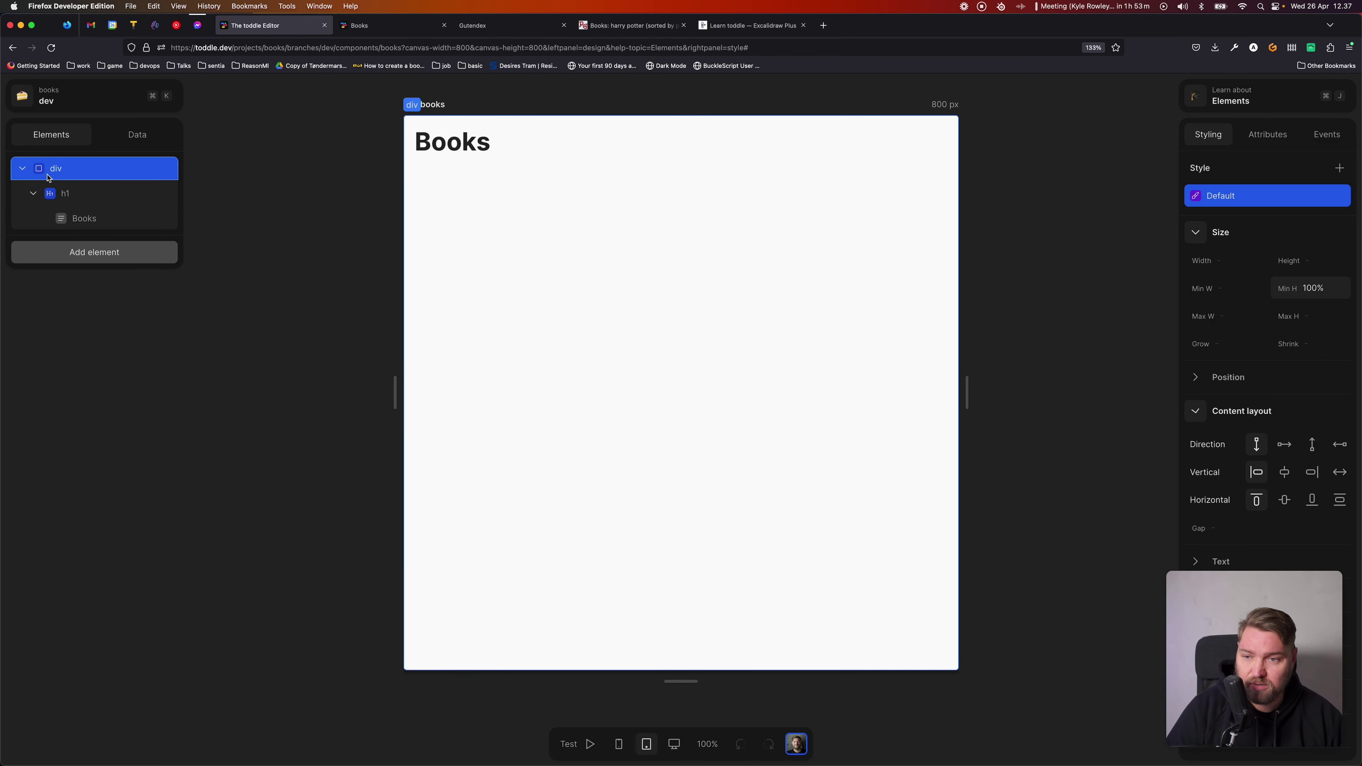
pyautogui.click(94, 252)
pyautogui.write('link')
pyautogui.press('Return')
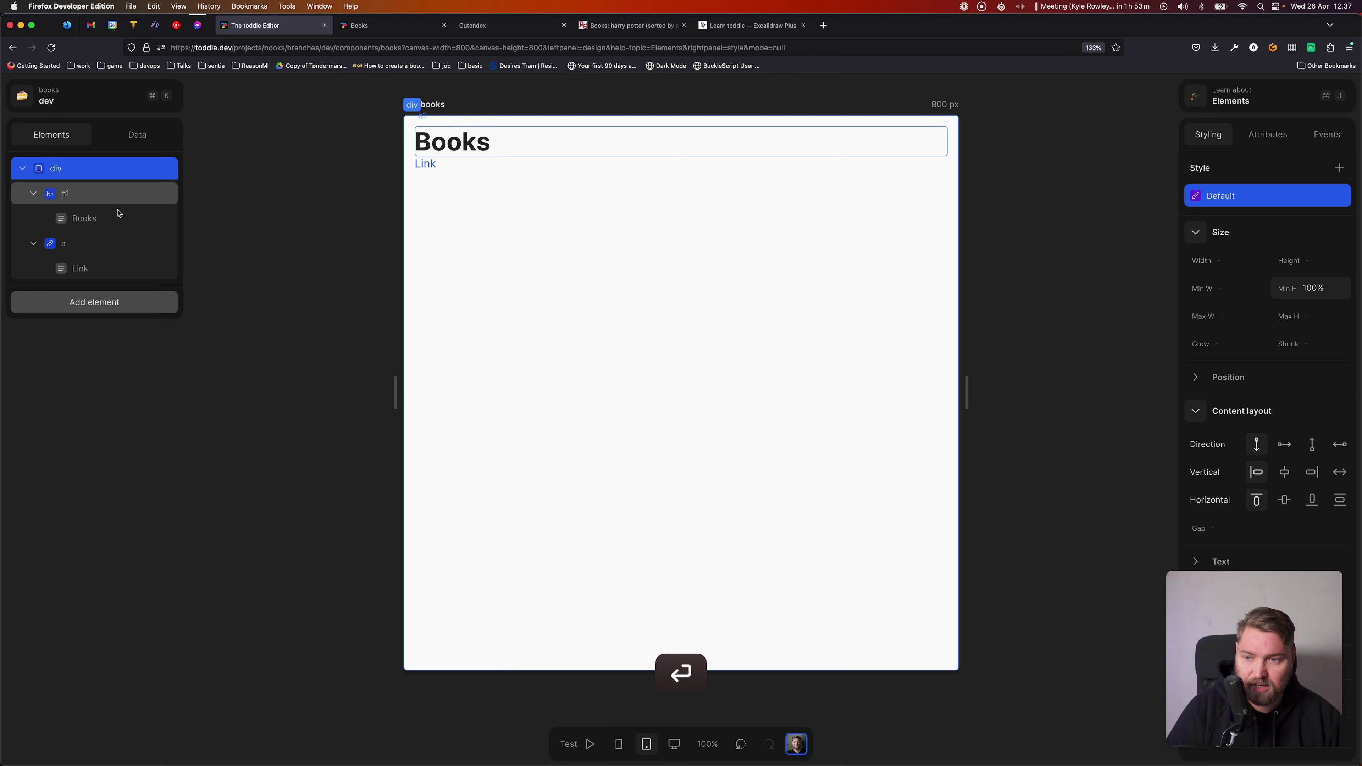
# - Change the text of the new link to "Back to home"
pyautogui.click(80, 268)
pyautogui.click(1328, 279)
pyautogui.press('BackSpace')
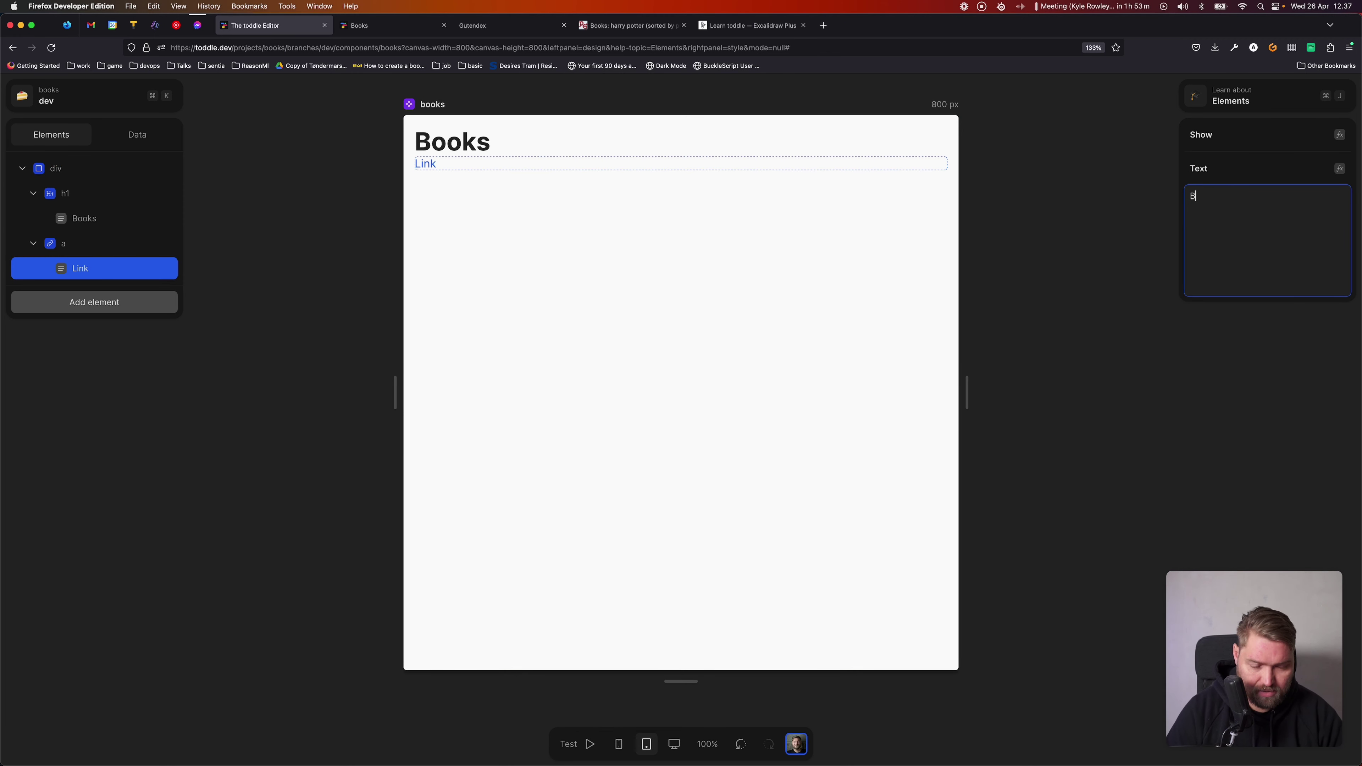
pyautogui.write('Back to h')
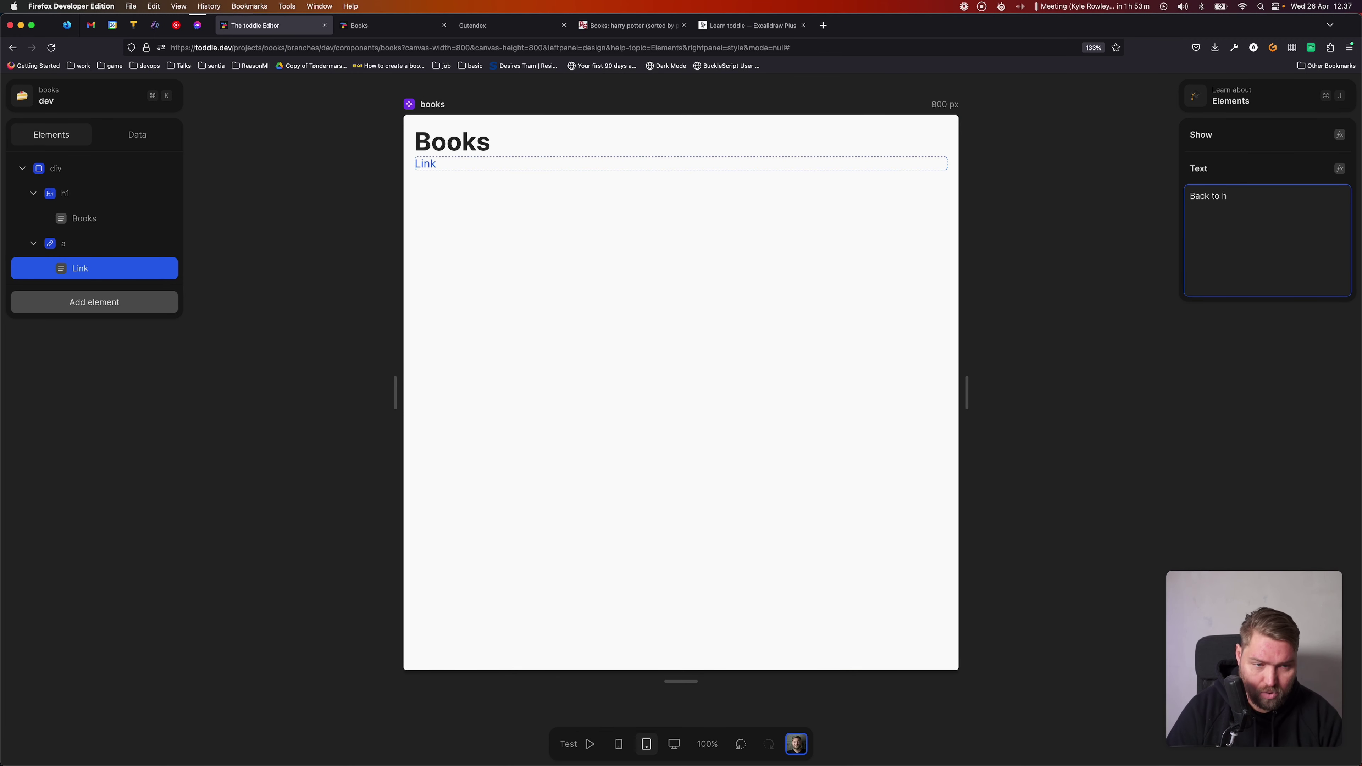
pyautogui.write('ome')
# - Set the href attribute of the "Back to home" link to "/"
pyautogui.click(63, 243)
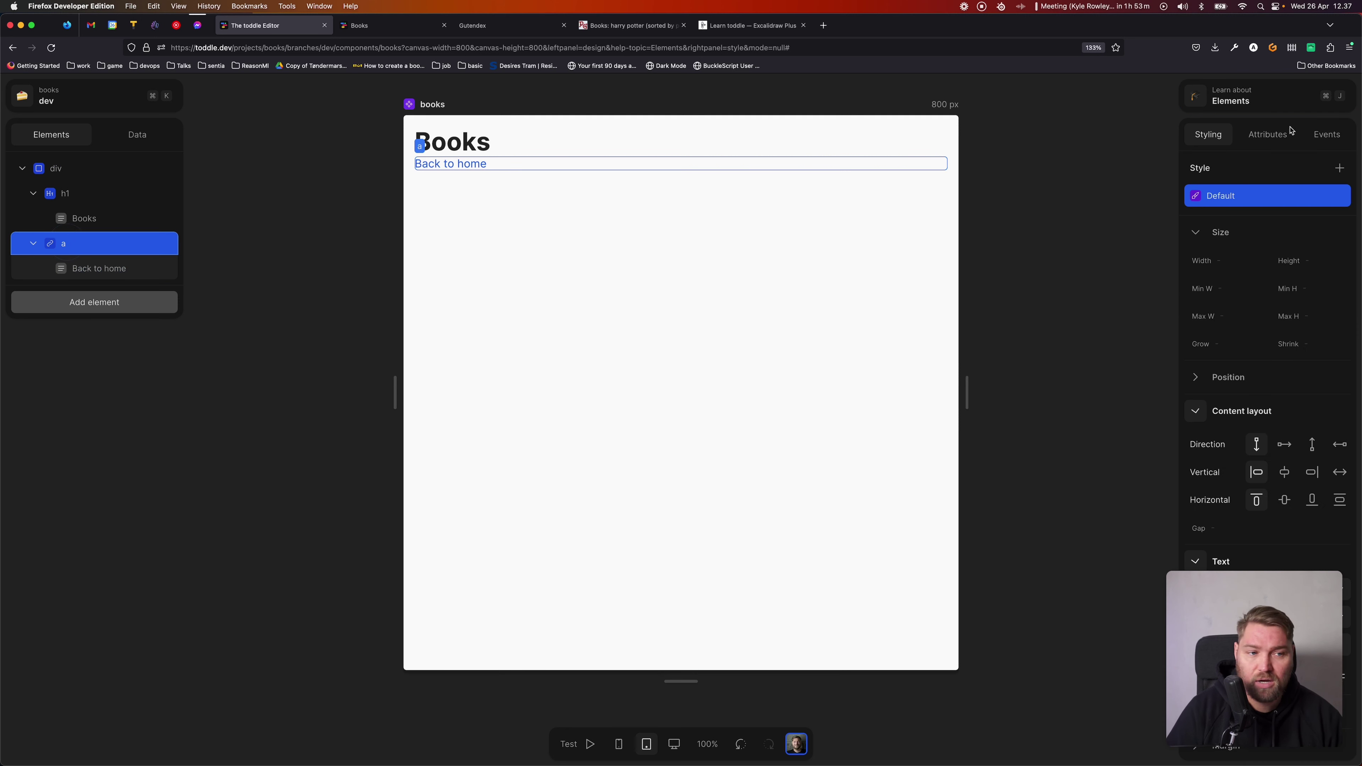
pyautogui.click(1289, 132)
pyautogui.click(1288, 282)
pyautogui.press('super+a')
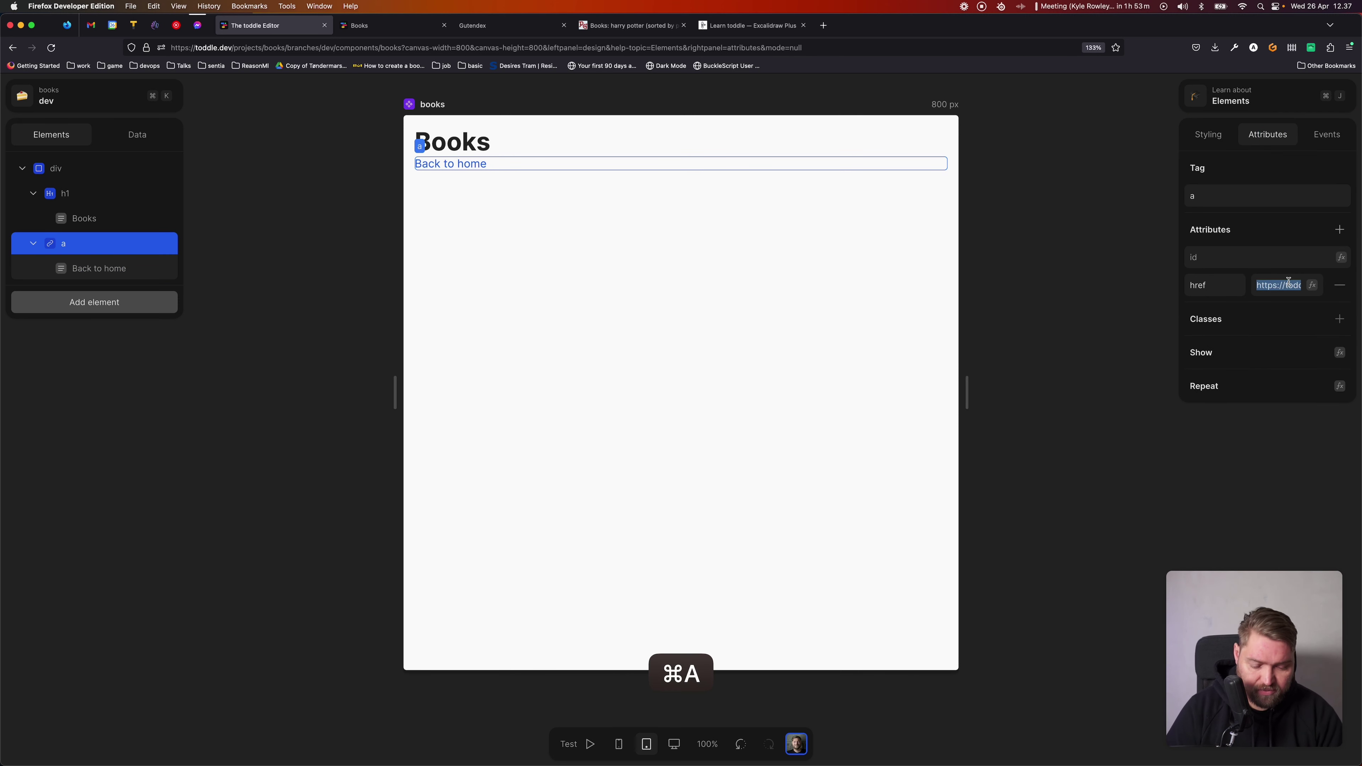
pyautogui.write('/')
pyautogui.press('Tab')
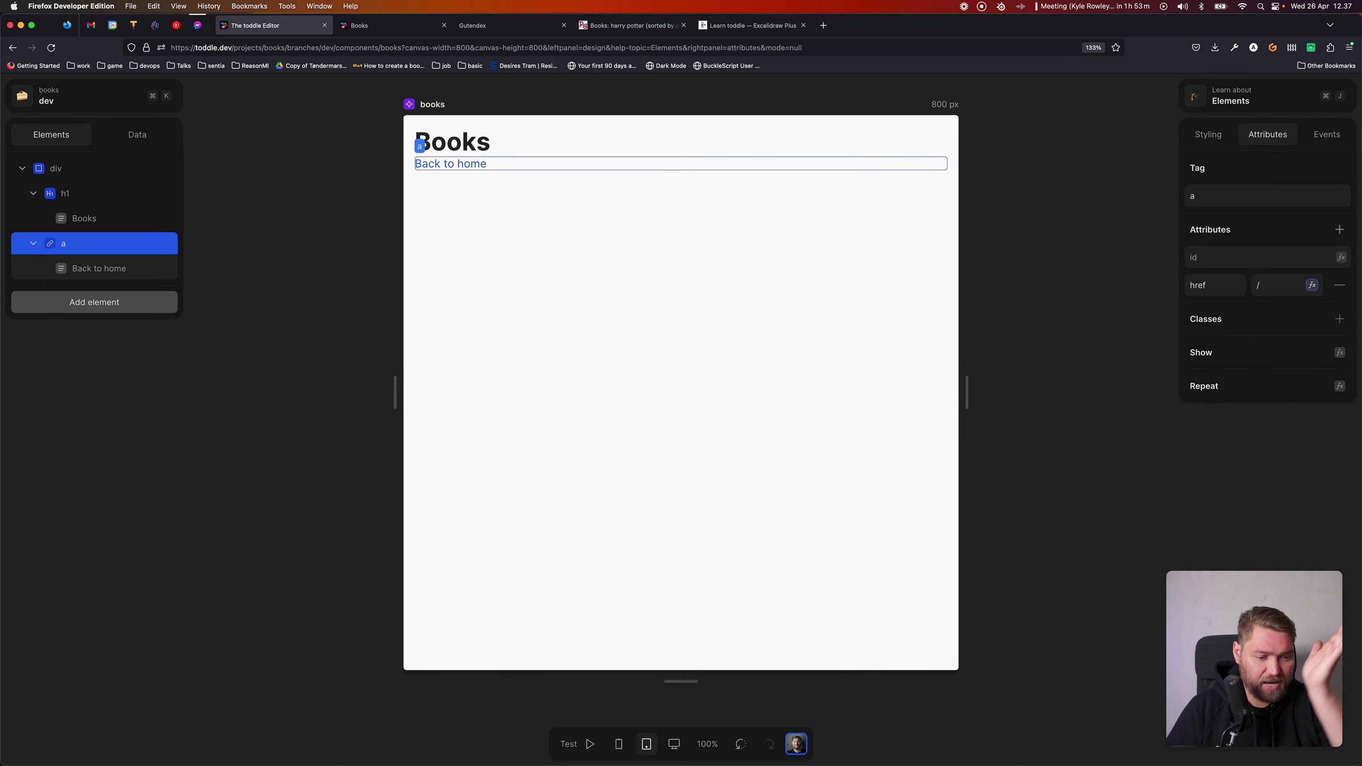
# - Reload the site preview and test the "Back to home" and "Browse books" links between both pages
pyautogui.click(375, 25)
pyautogui.press('super+r')
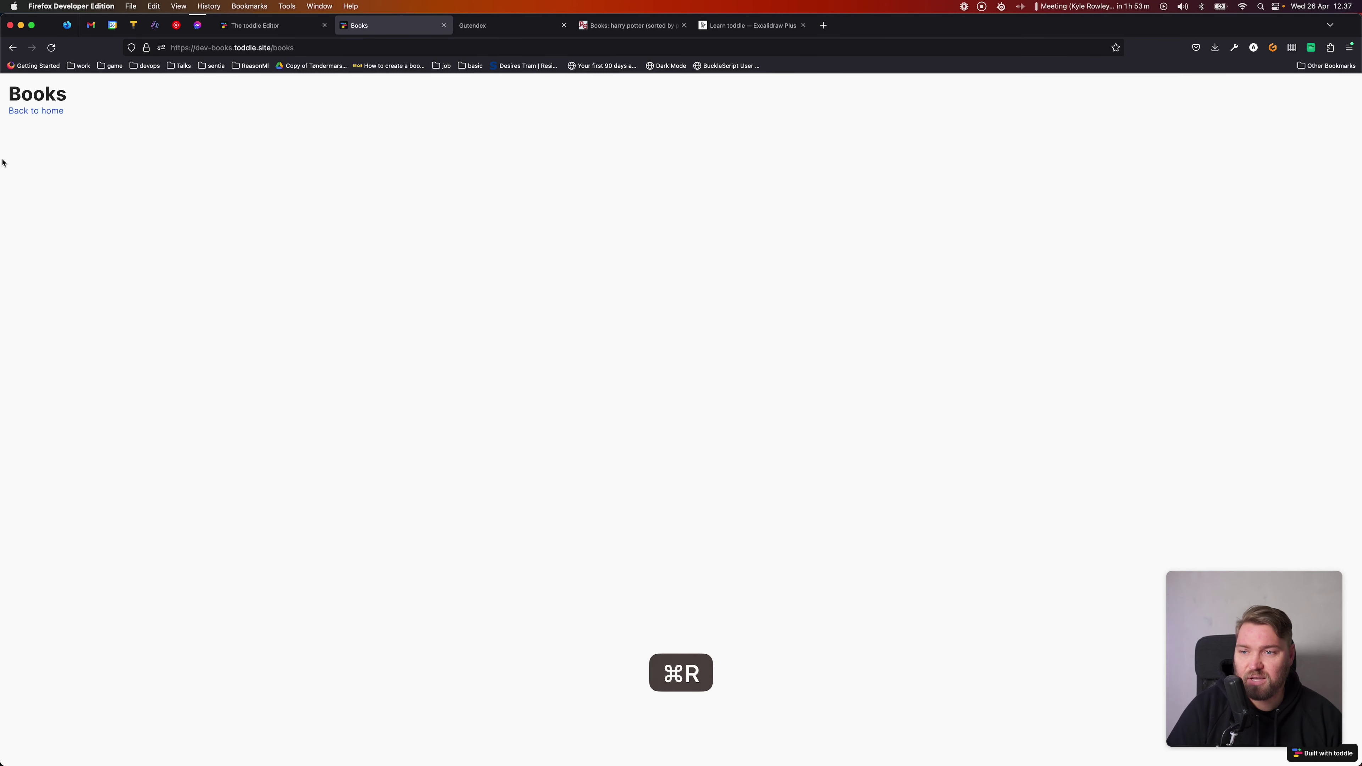
pyautogui.click(41, 114)
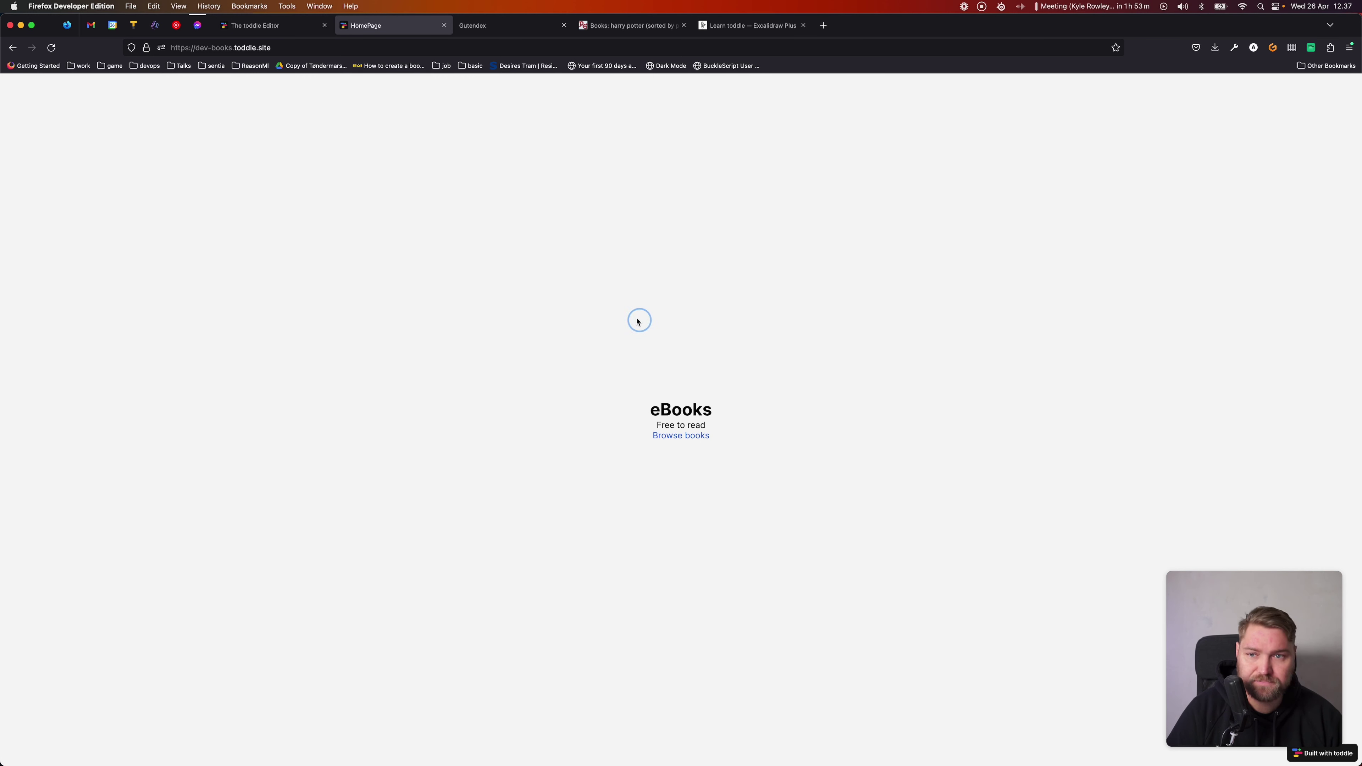
pyautogui.click(681, 435)
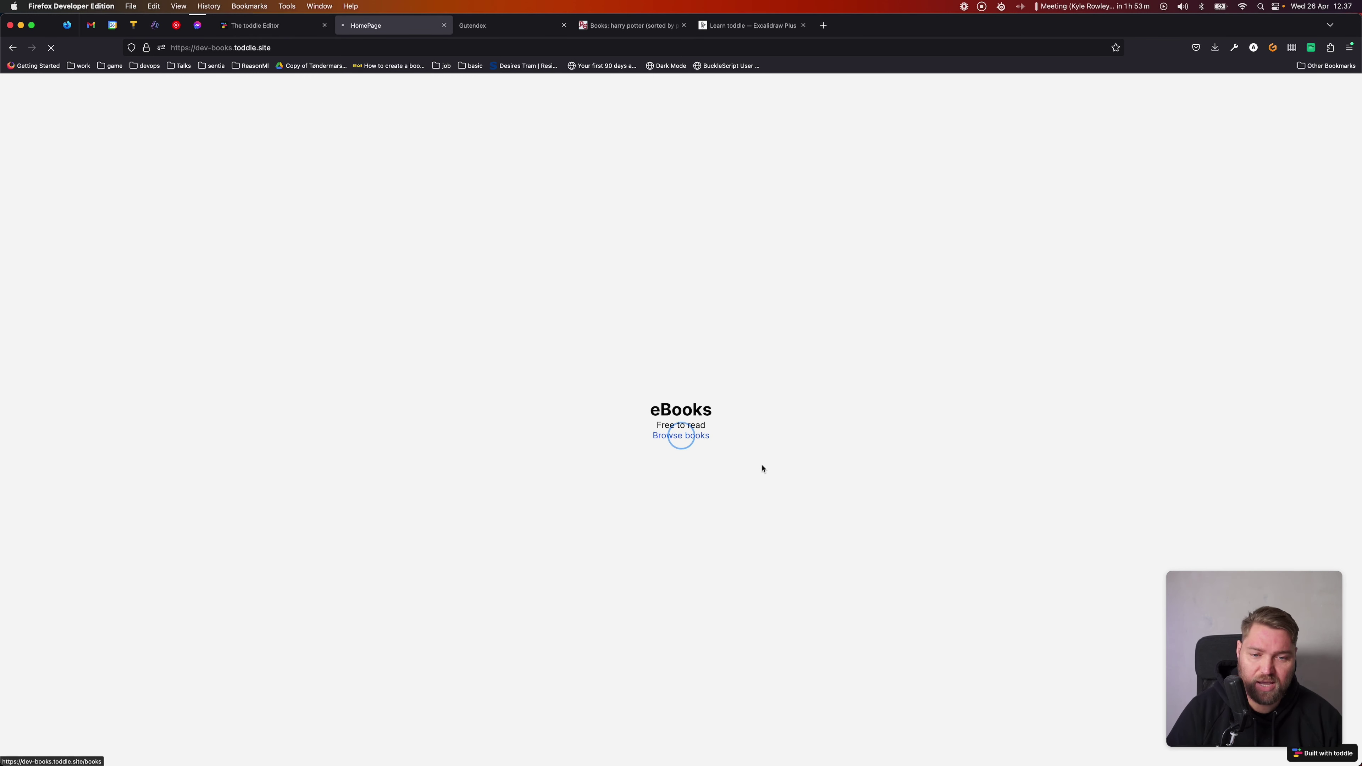
# - Return to the toddle editor and add an API request named "Books" to the books page
pyautogui.click(272, 24)
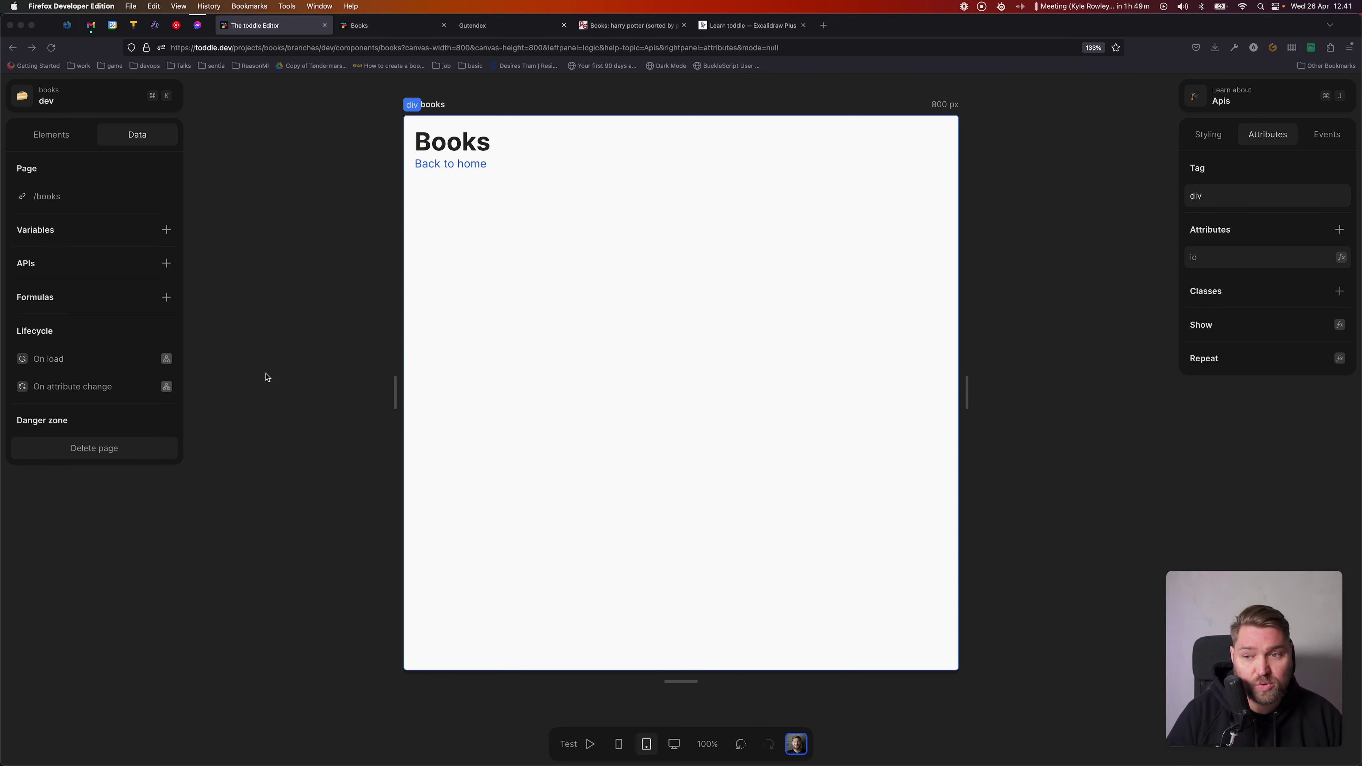
pyautogui.click(165, 263)
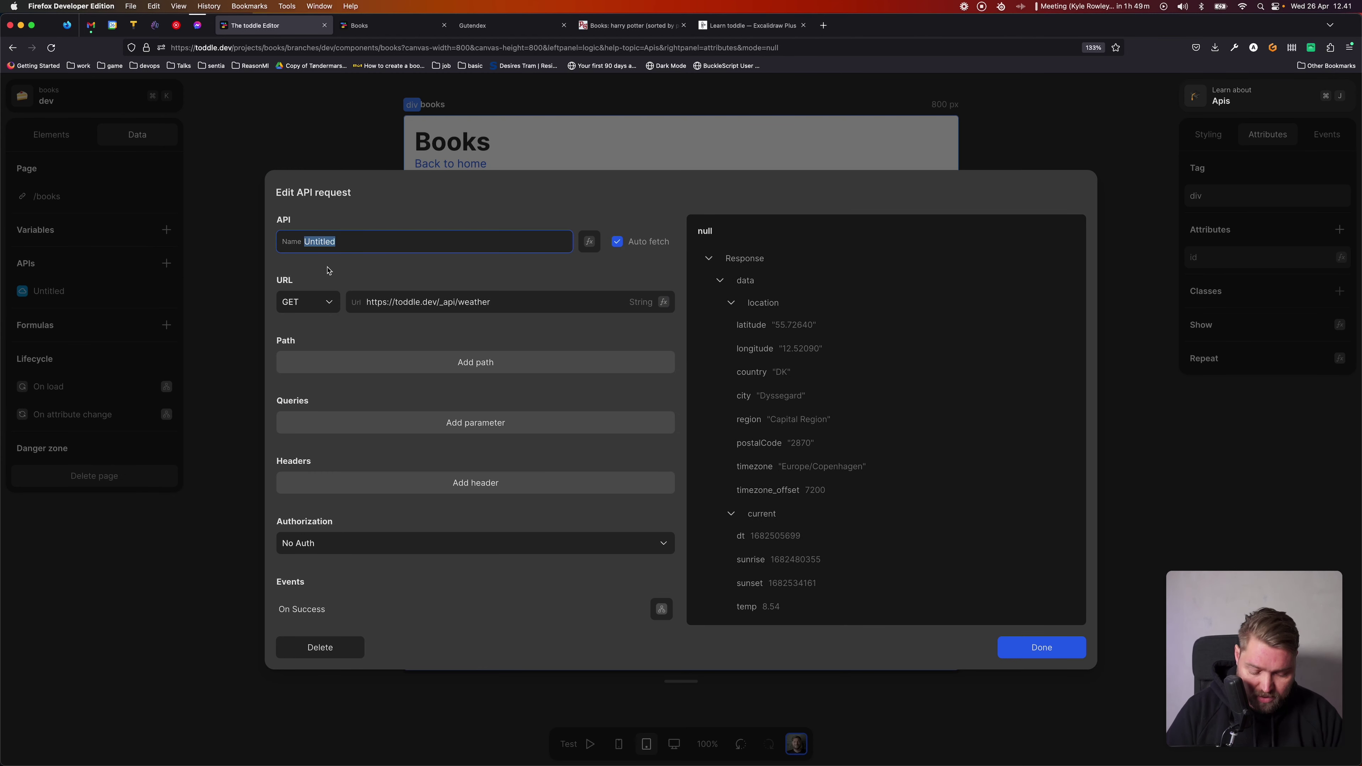
pyautogui.write('Books')
pyautogui.press('Tab')
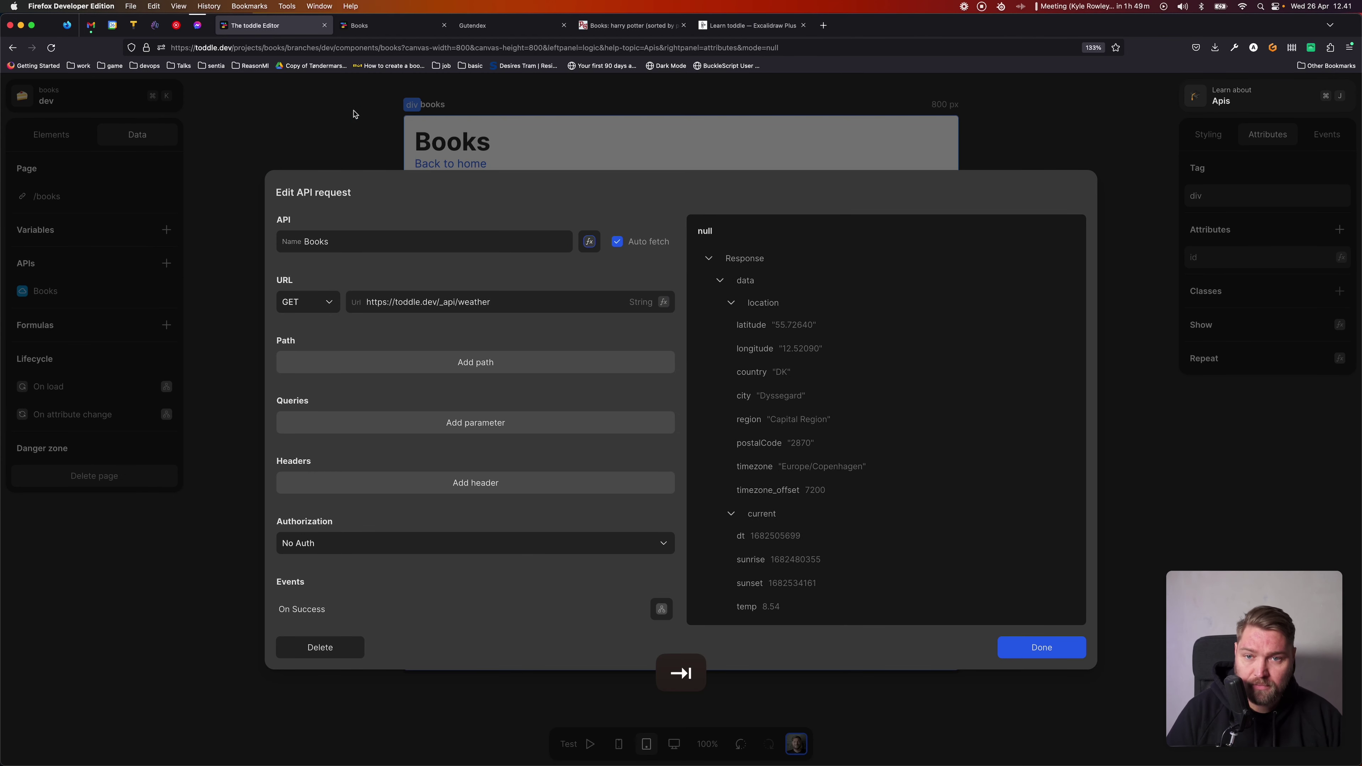
pyautogui.press('Escape')
pyautogui.press('super+3')
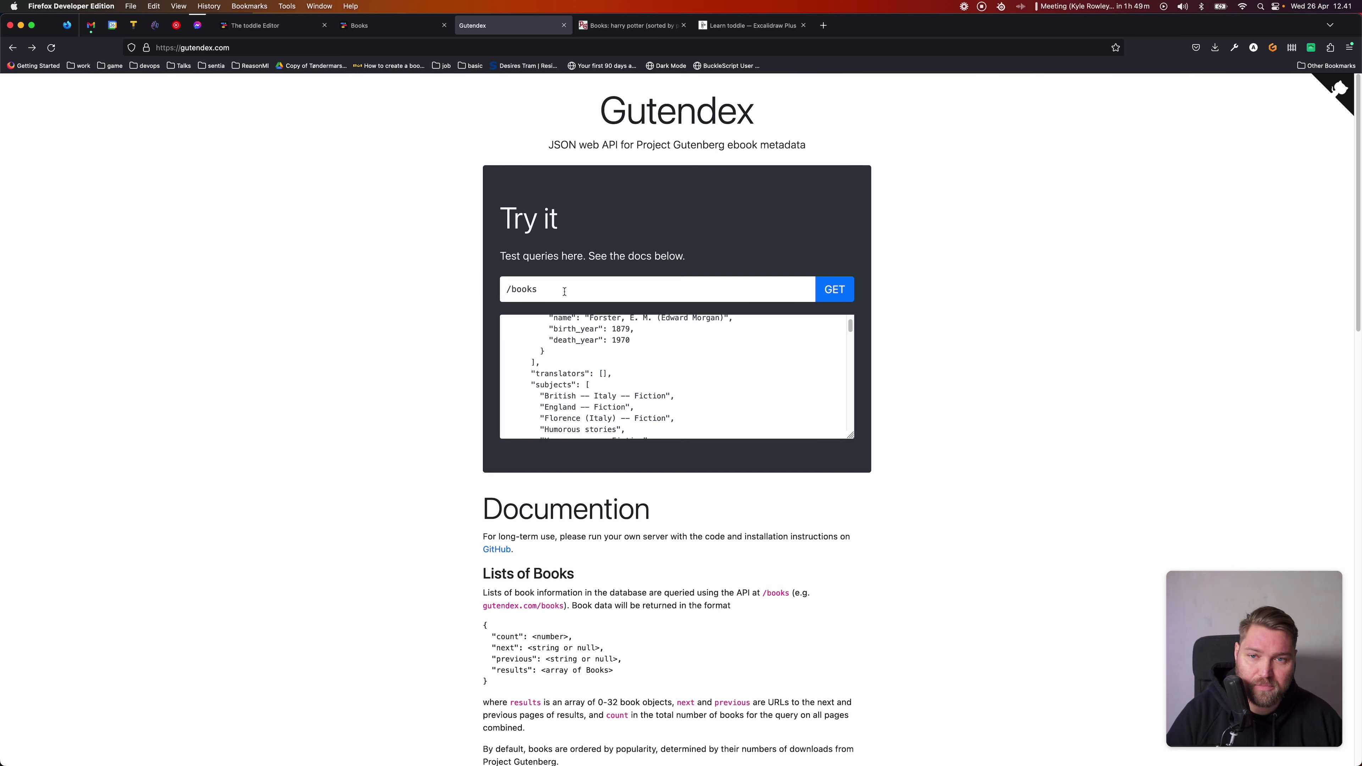
pyautogui.click(249, 53)
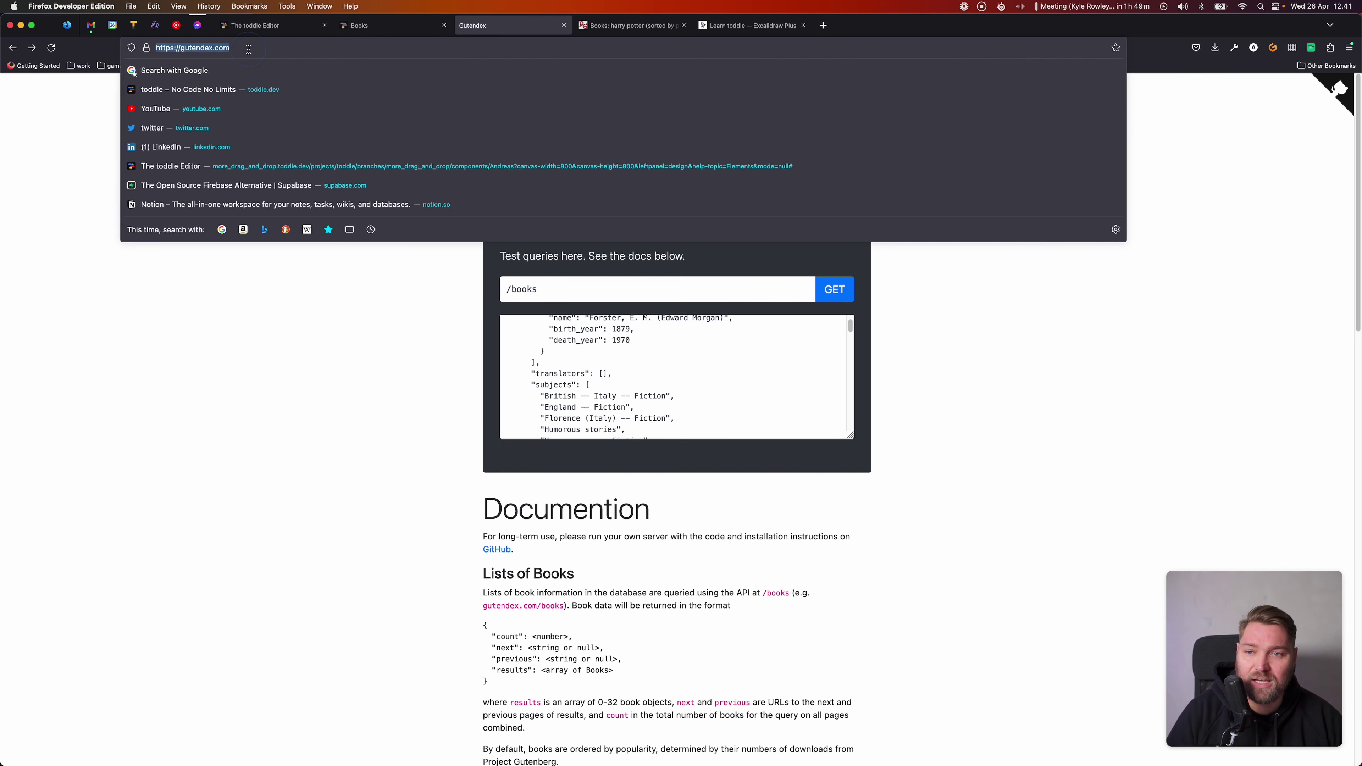
pyautogui.press('super+c')
pyautogui.click(354, 397)
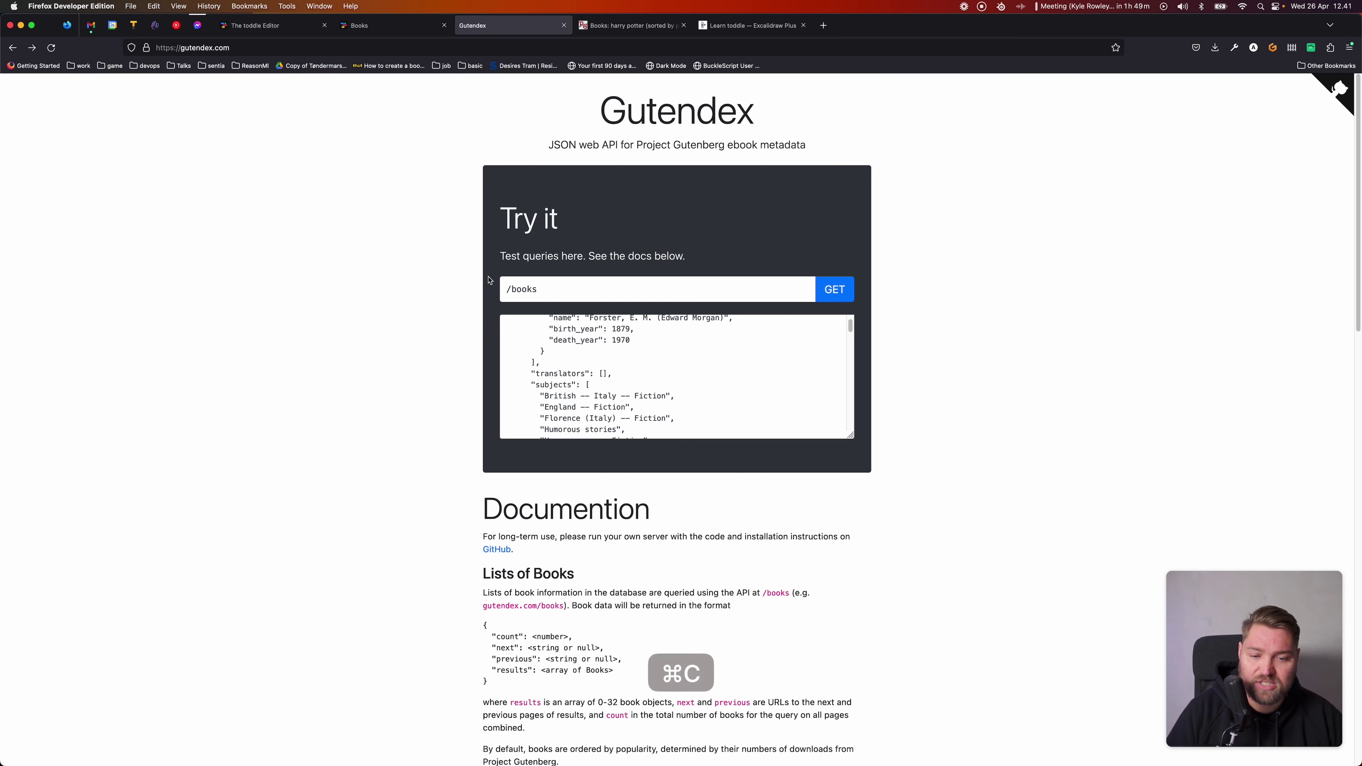
pyautogui.click(274, 25)
pyautogui.click(66, 286)
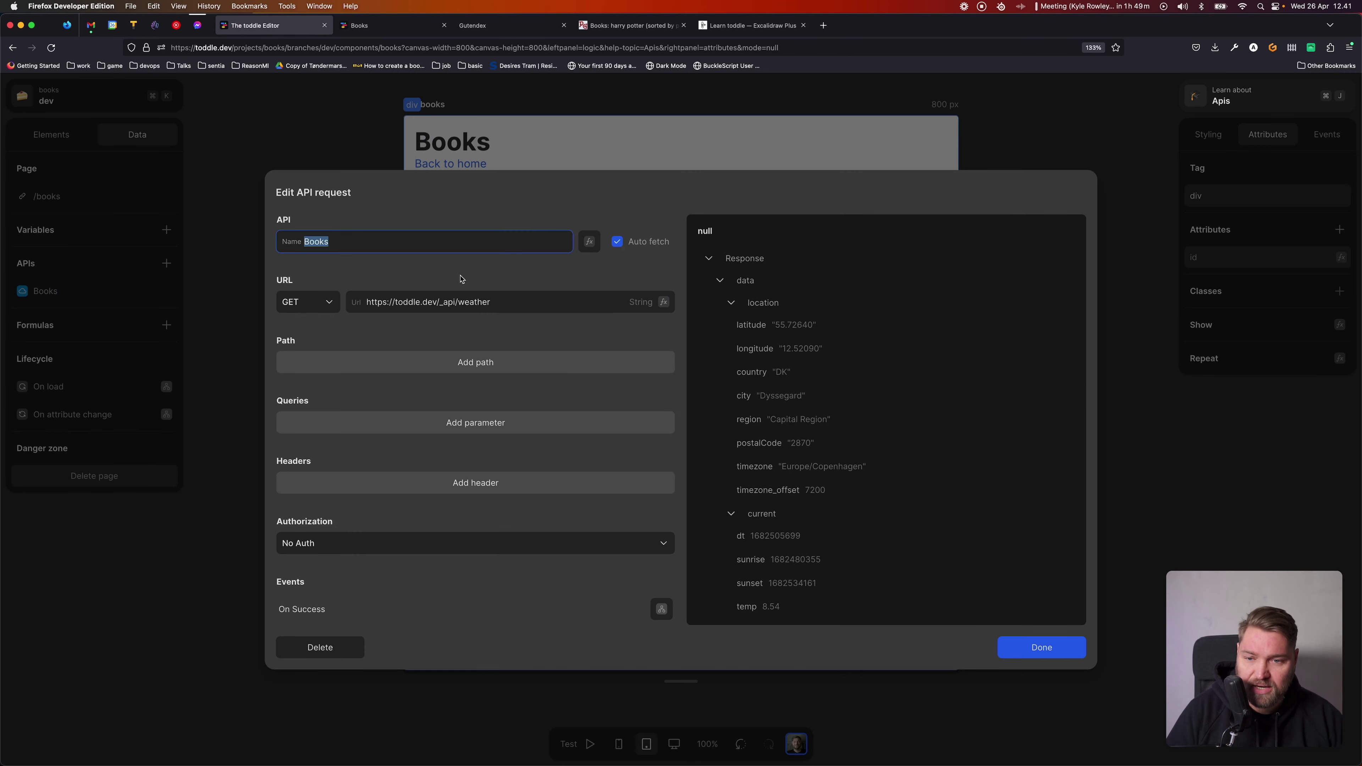
pyautogui.click(500, 302)
pyautogui.press('super+v')
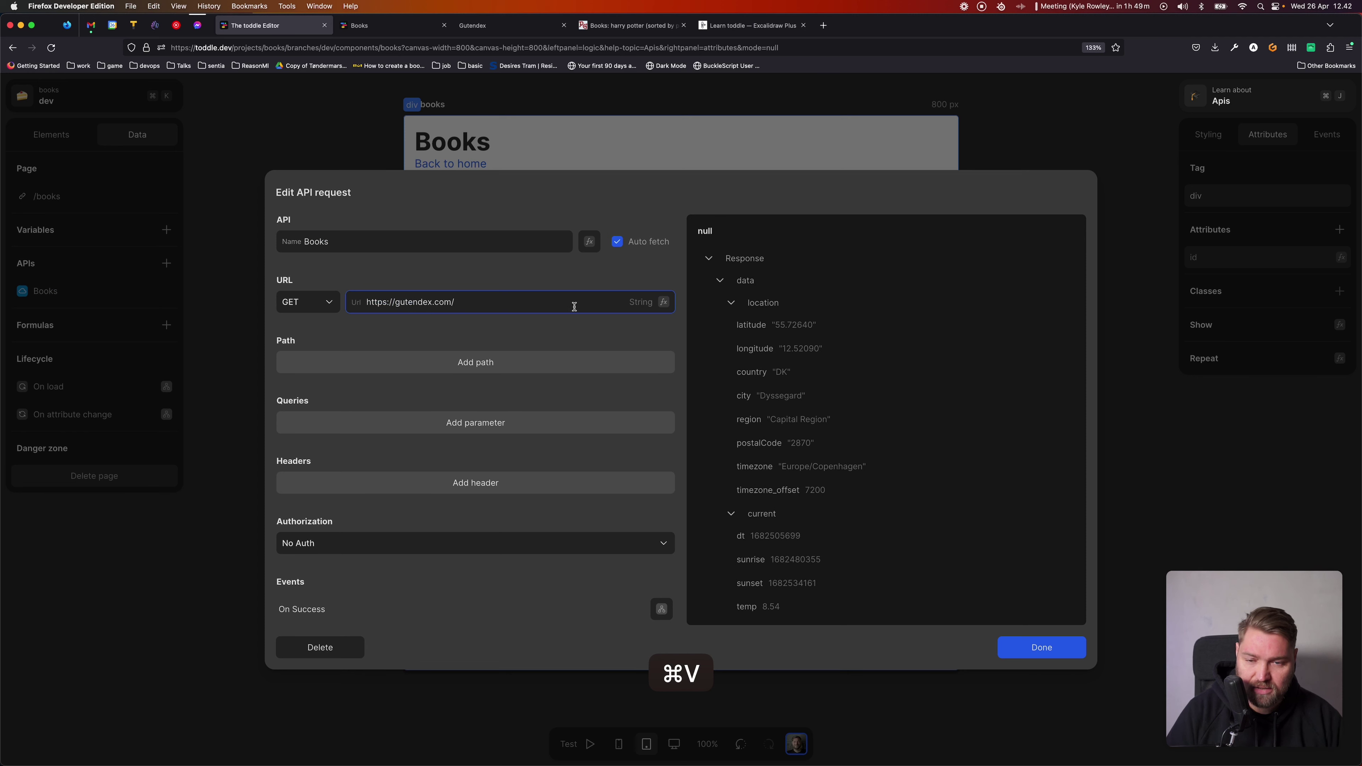
pyautogui.press('BackSpace')
pyautogui.press('Tab')
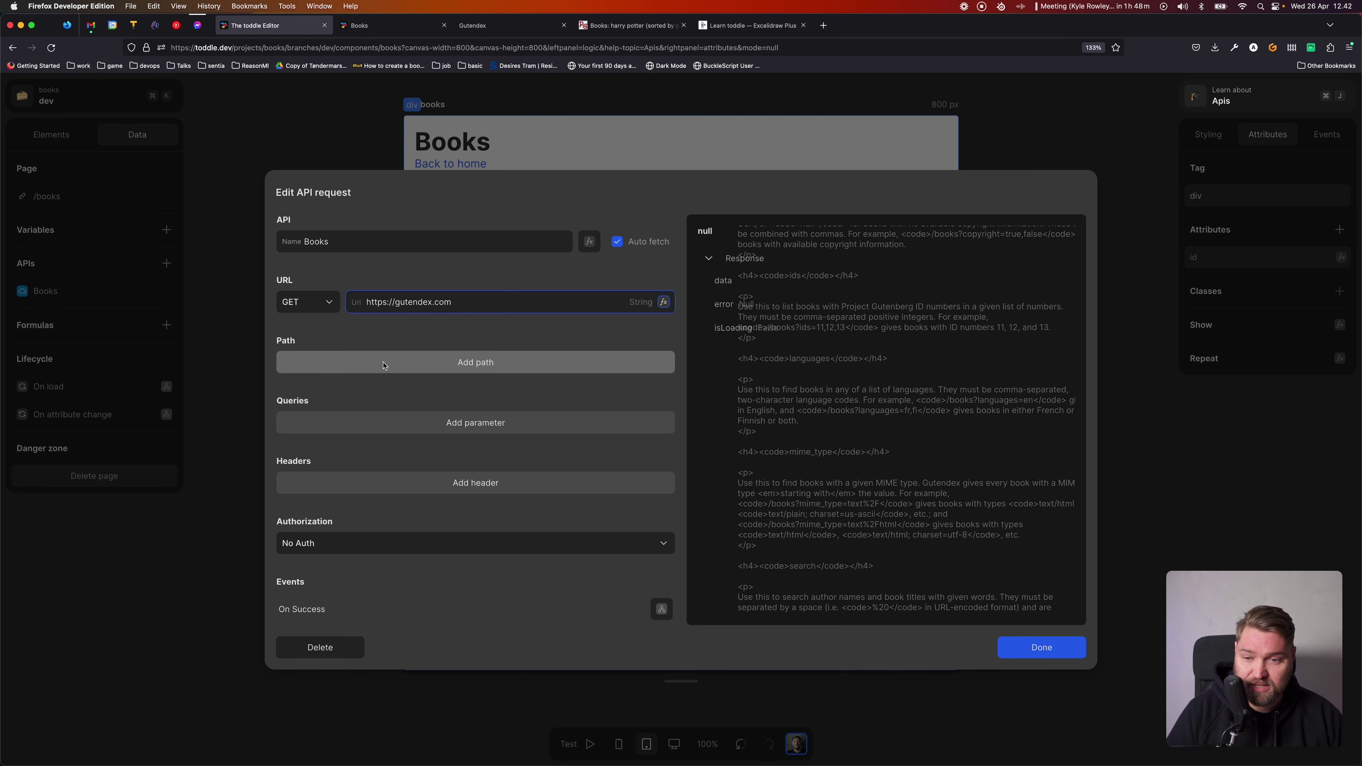
# - Add the path "books" to the Books API request, review the response data and finish editing the request
pyautogui.click(405, 362)
pyautogui.write('books')
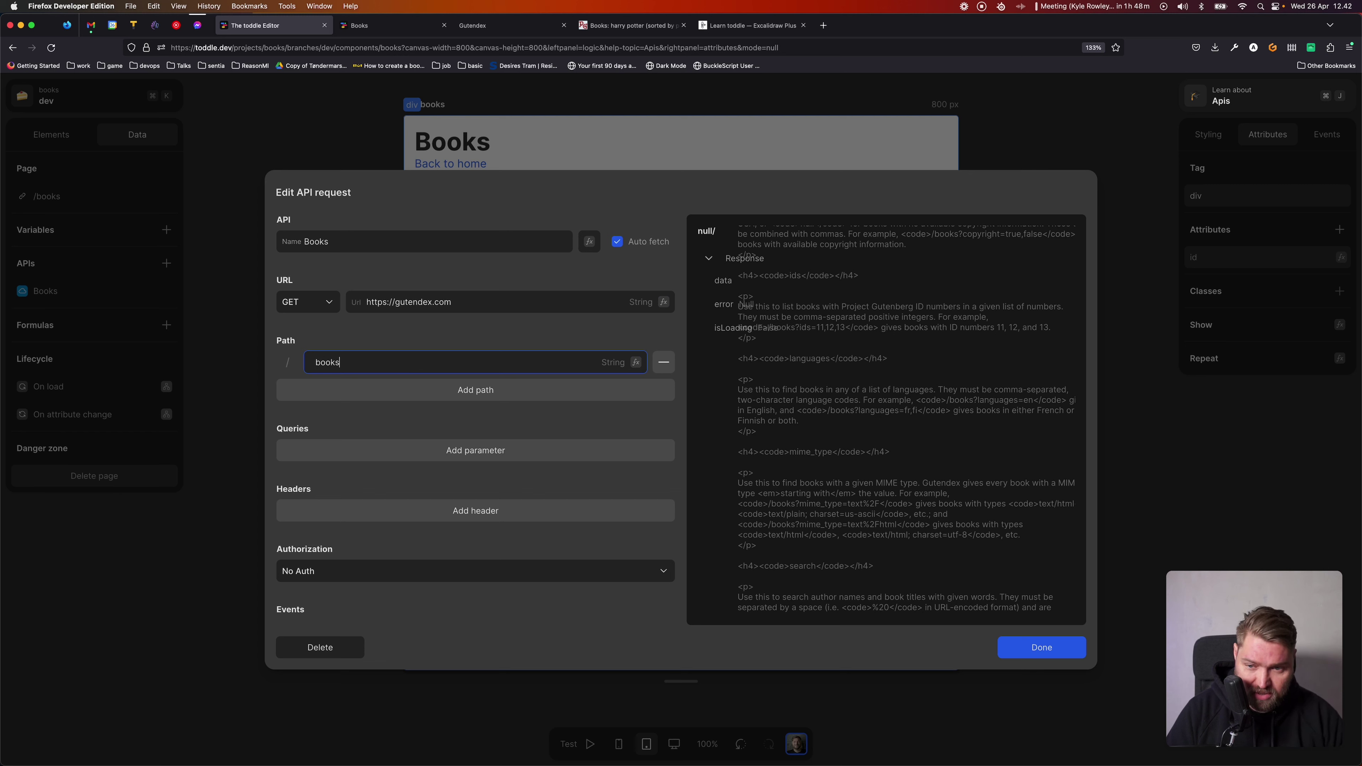
pyautogui.press('Tab')
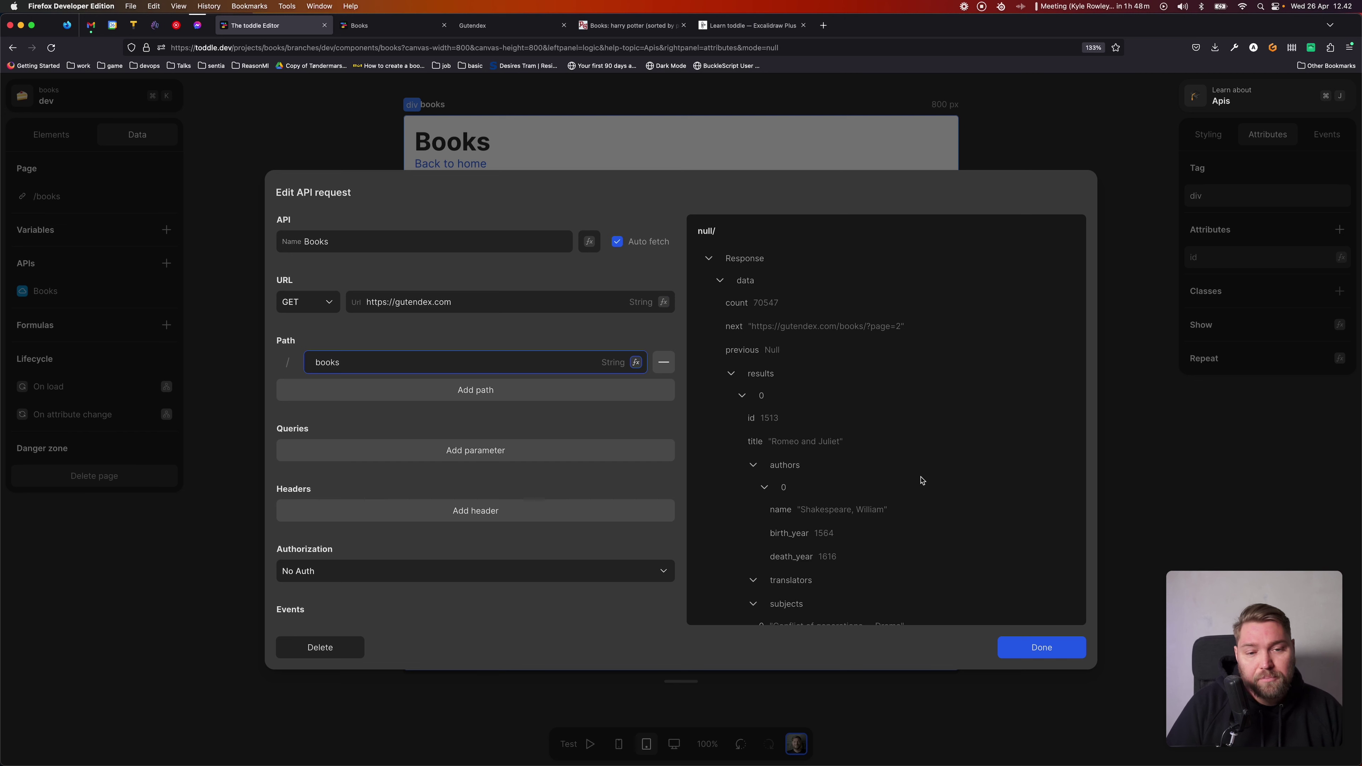
pyautogui.scroll(-3, 884, 472)
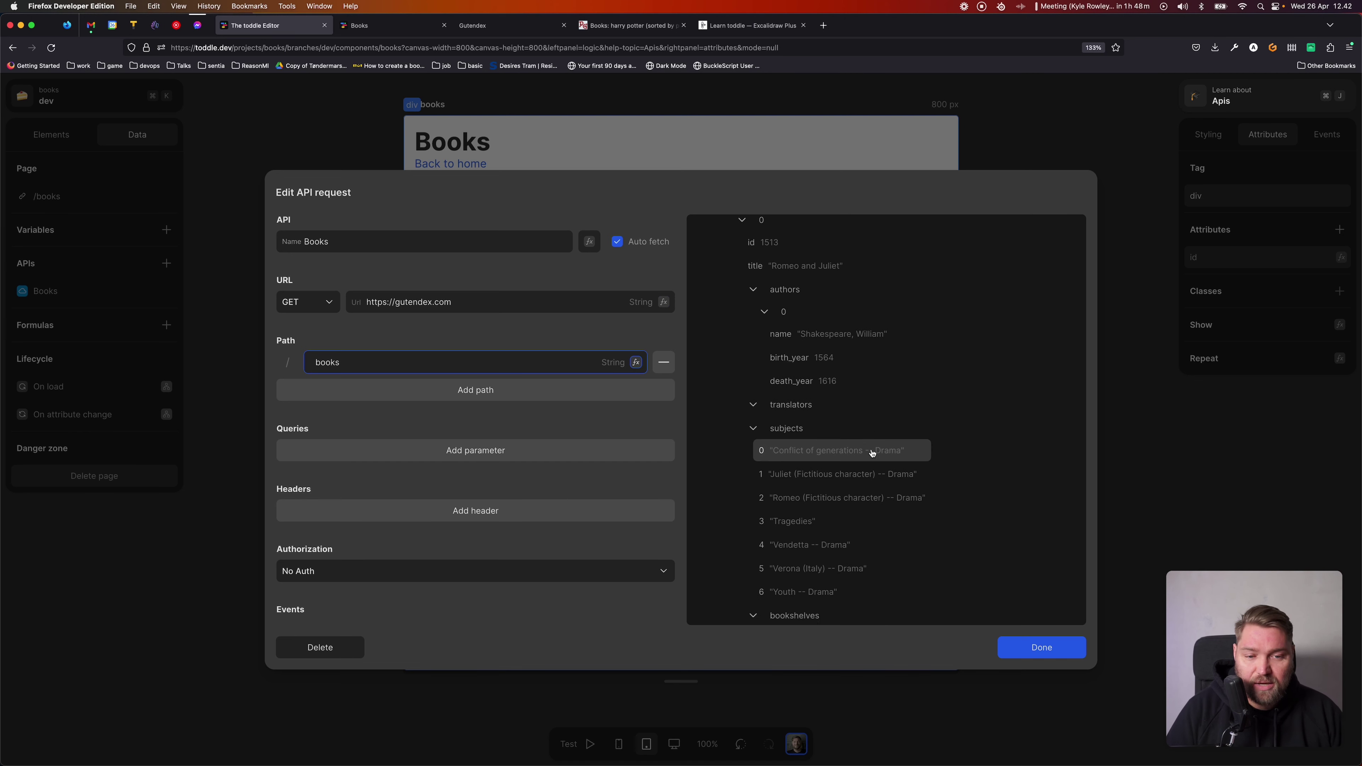
pyautogui.scroll(3, 871, 453)
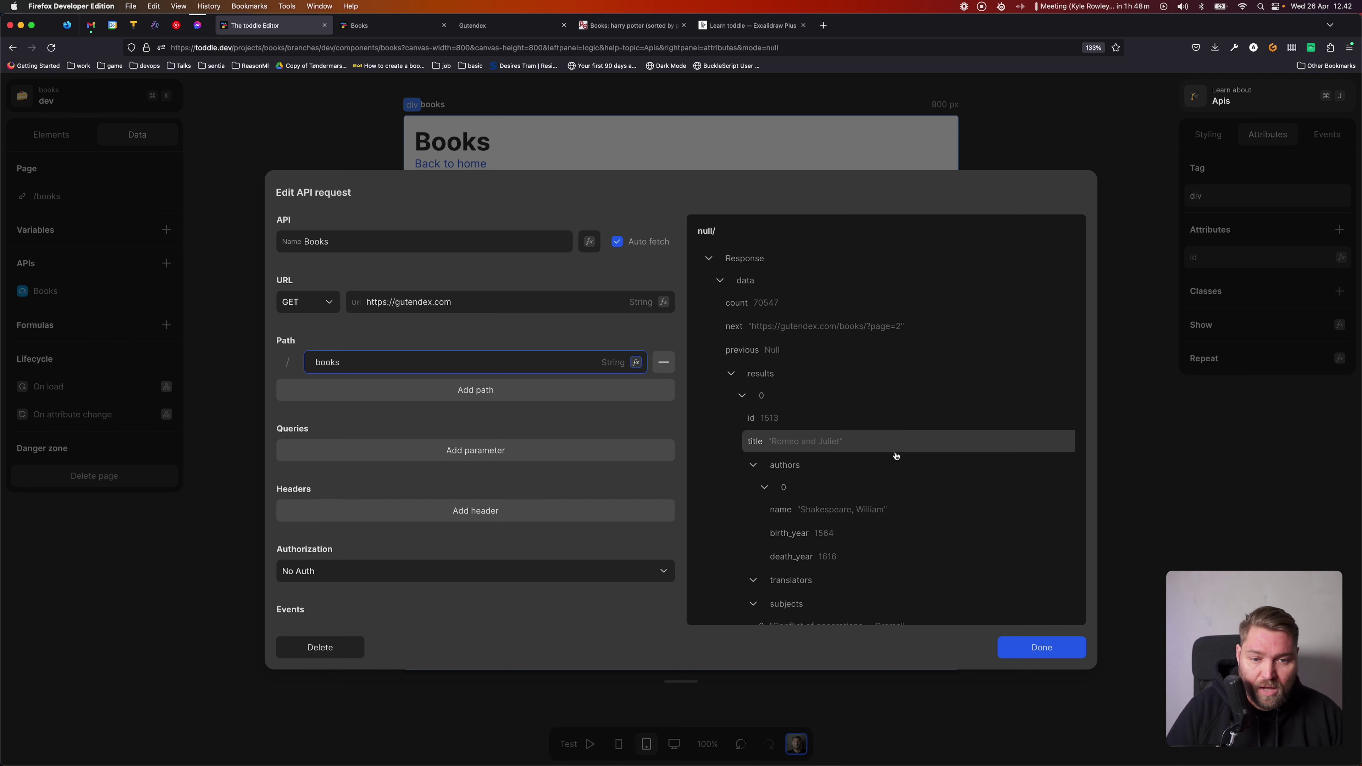
pyautogui.click(1048, 650)
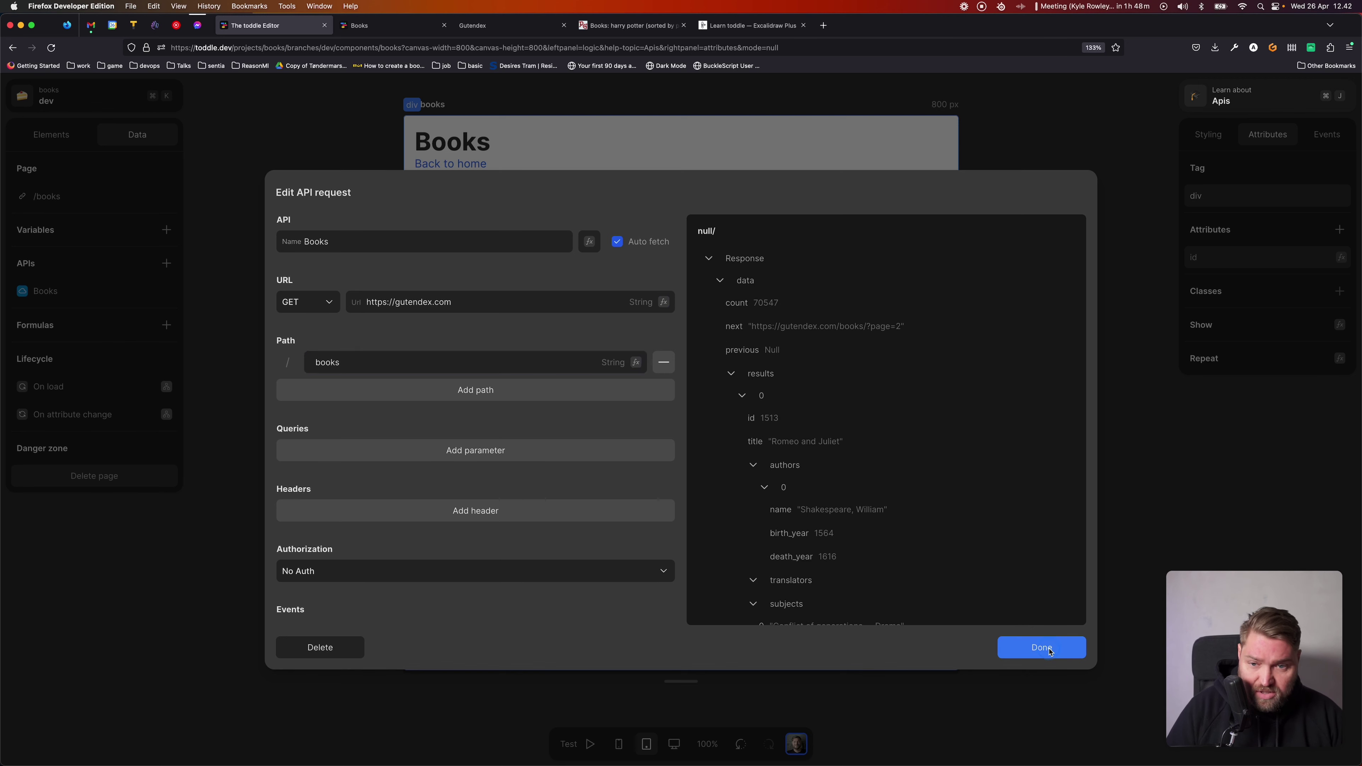
pyautogui.click(52, 135)
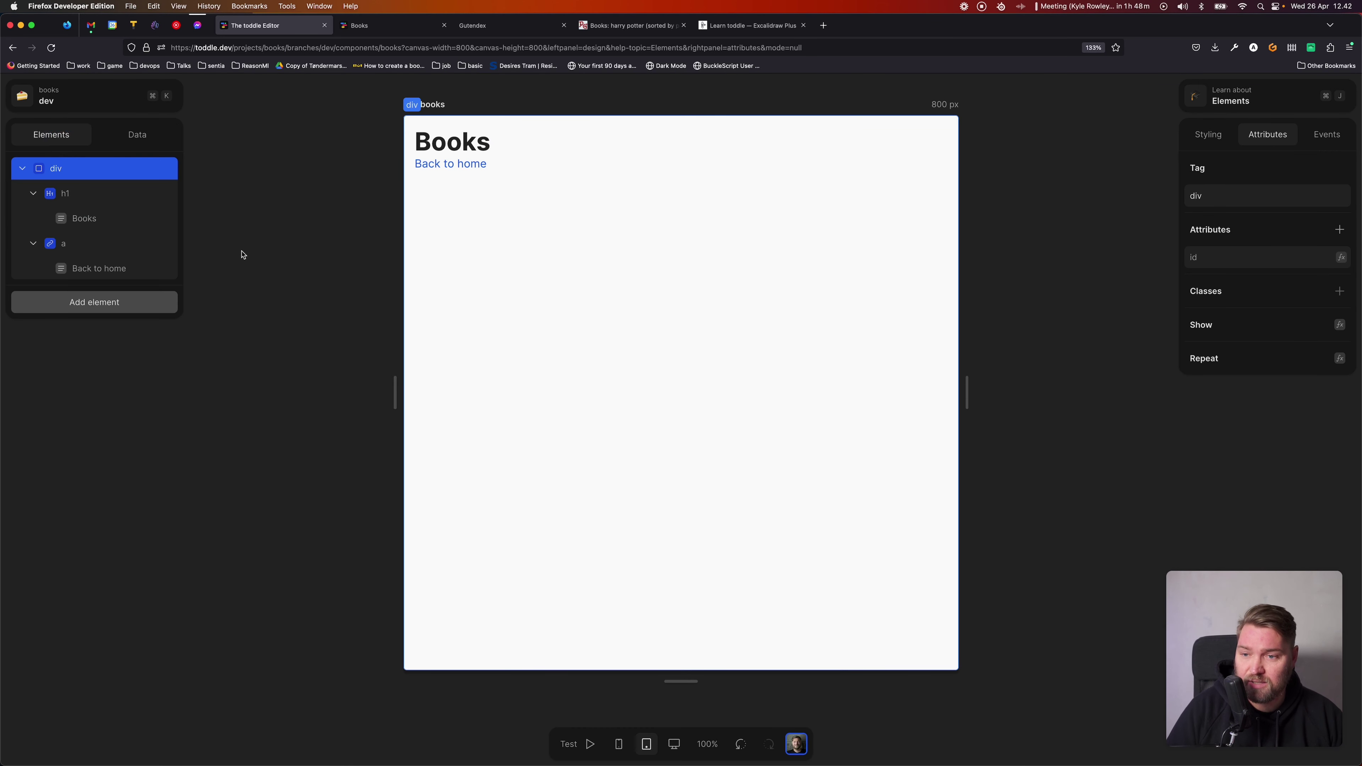
pyautogui.write('ali')
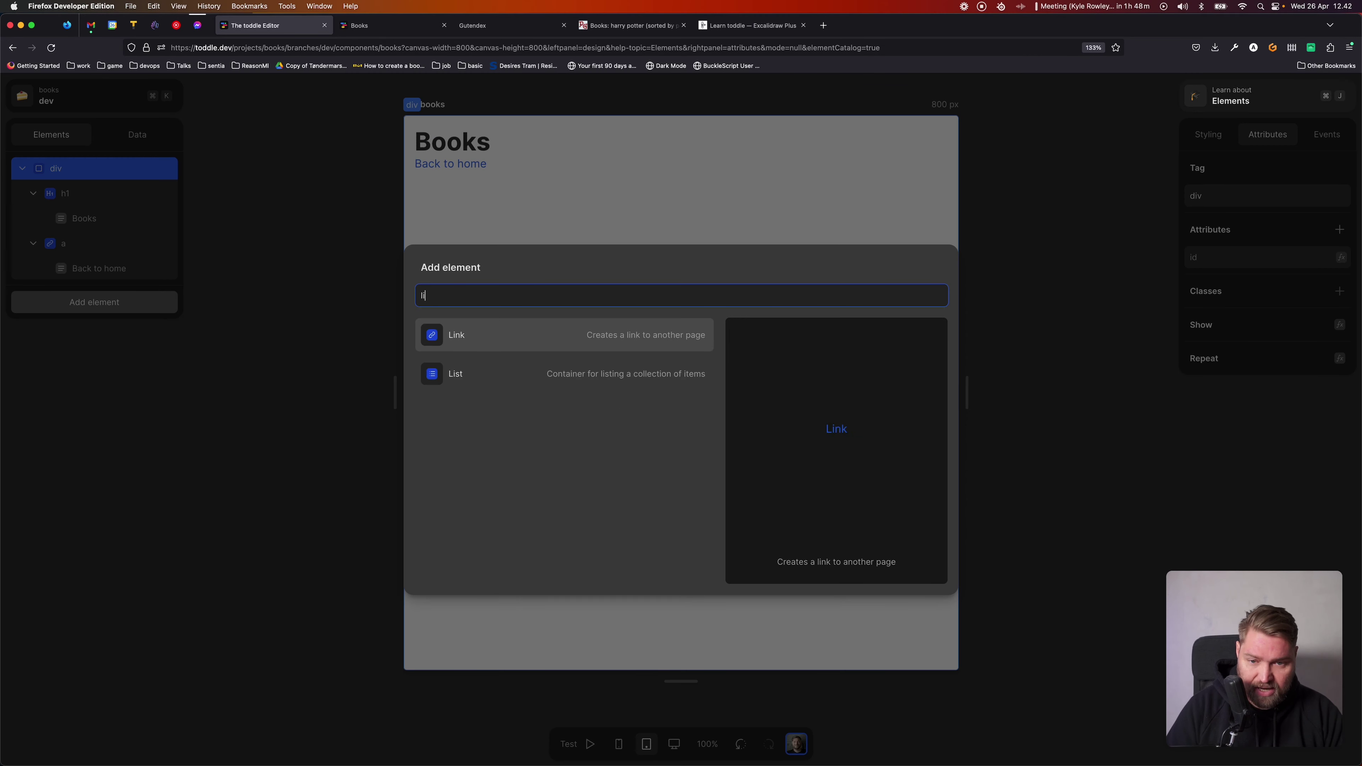
pyautogui.press('Return')
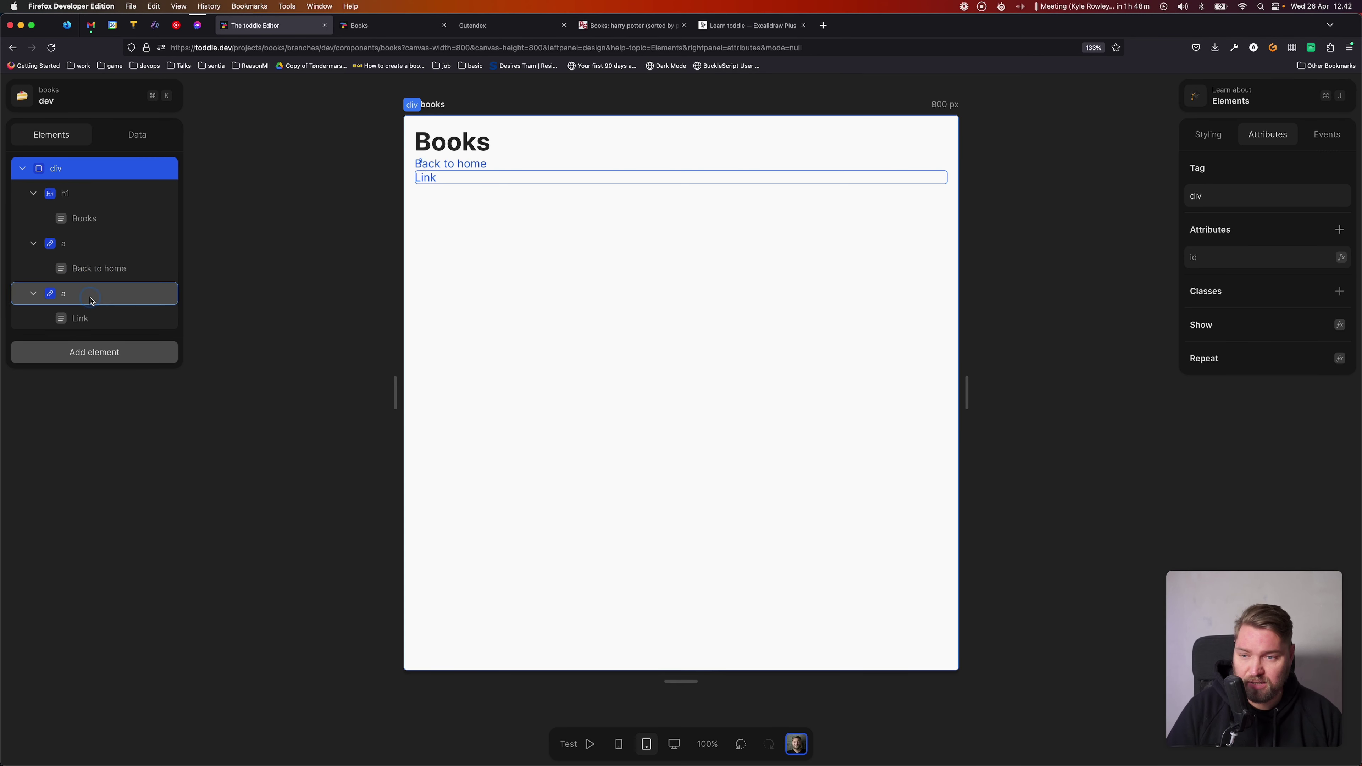
pyautogui.click(91, 294)
pyautogui.press('BackSpace')
pyautogui.click(73, 171)
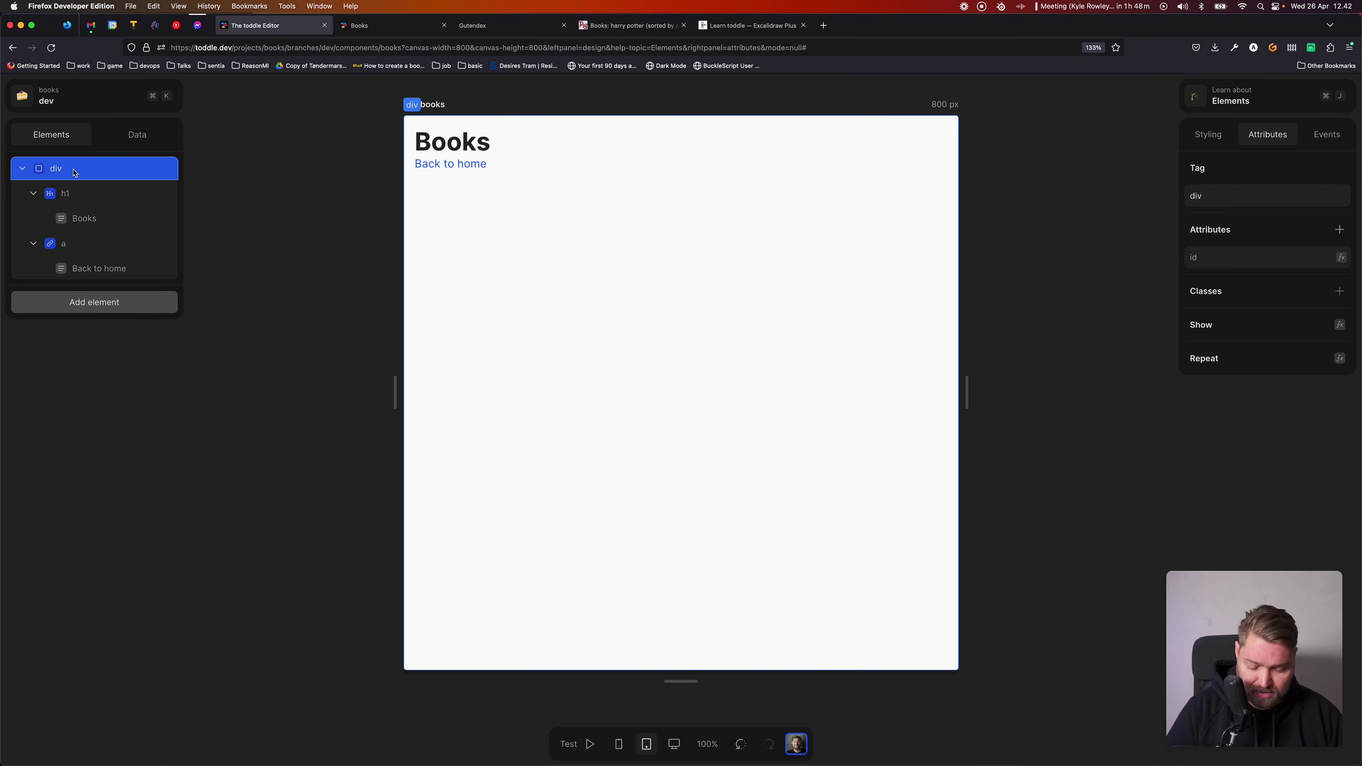
# - Add a List element to the books page's root div, below the "Back to home" link
pyautogui.click(141, 303)
pyautogui.write('lis')
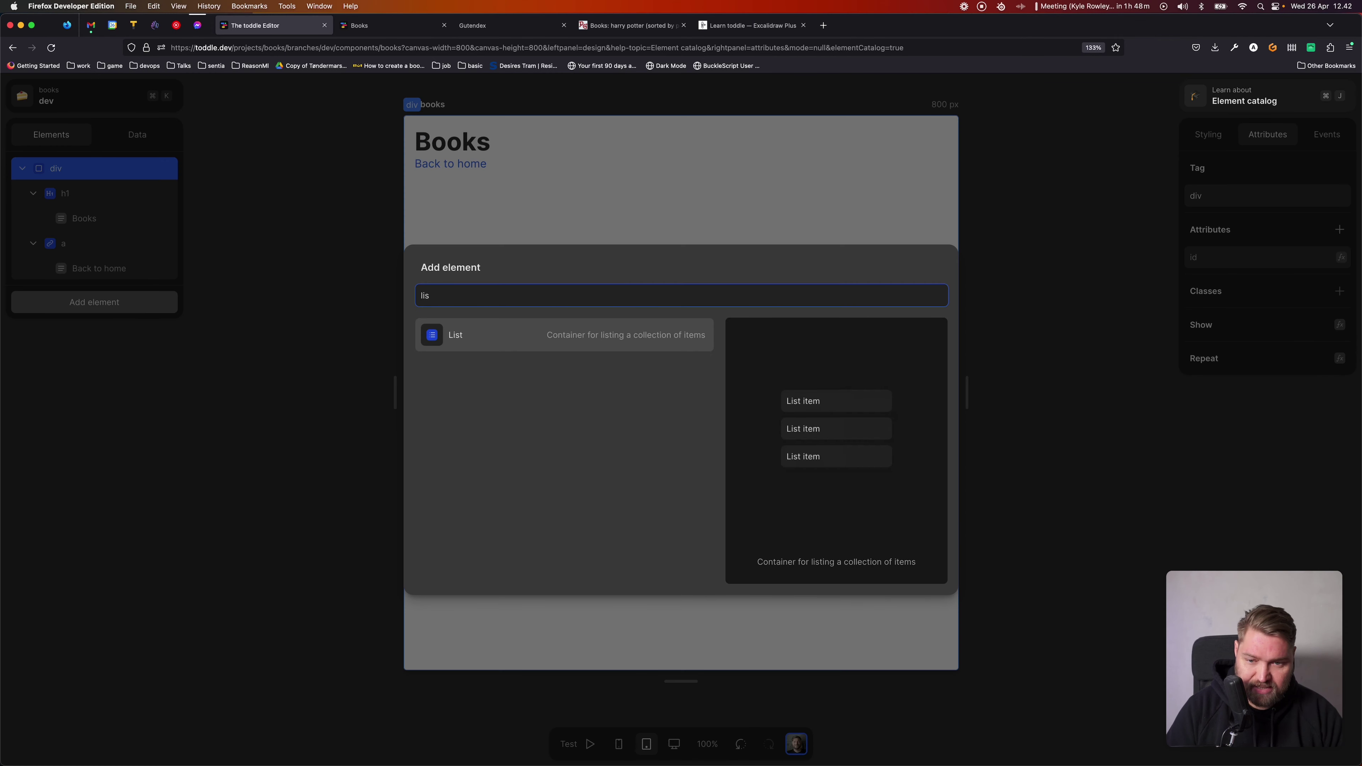
pyautogui.press('Return')
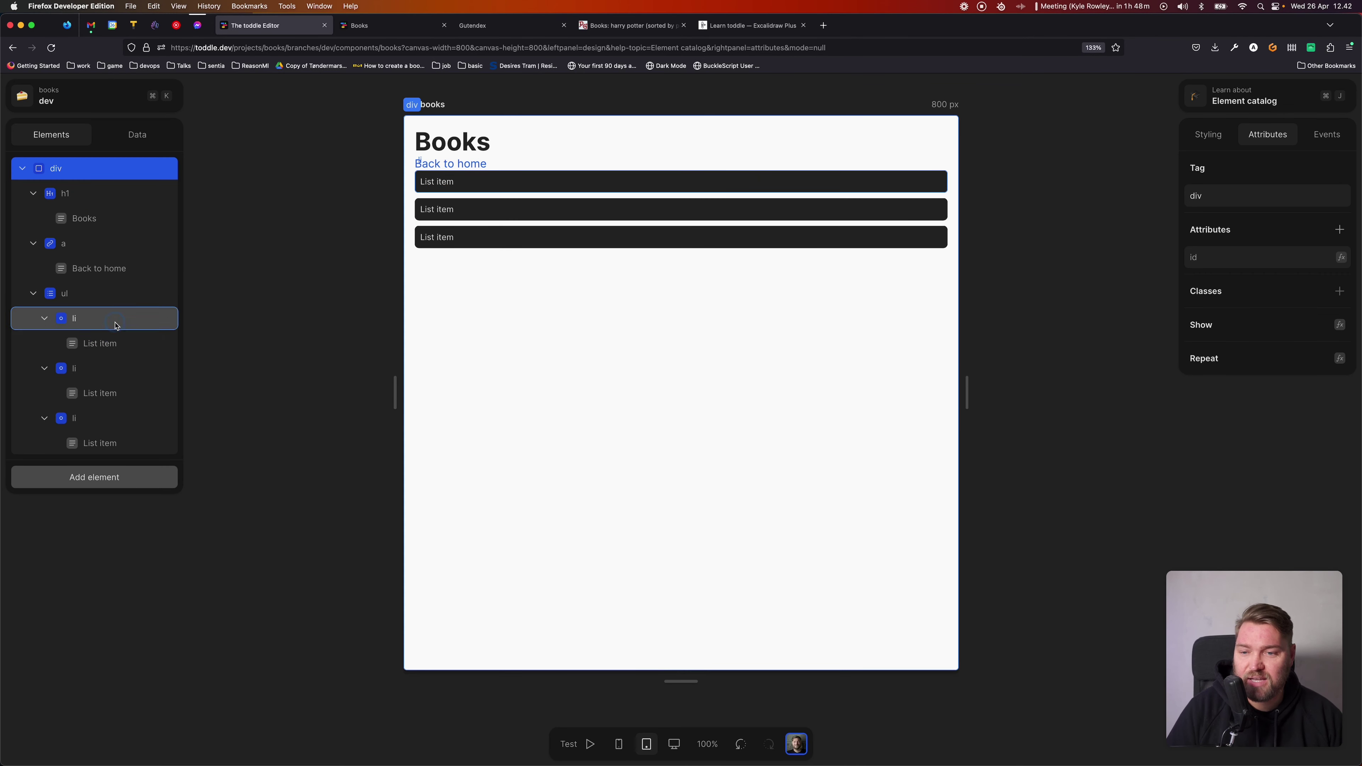
# - Remove the background color from the first list item
pyautogui.click(115, 325)
pyautogui.click(1216, 133)
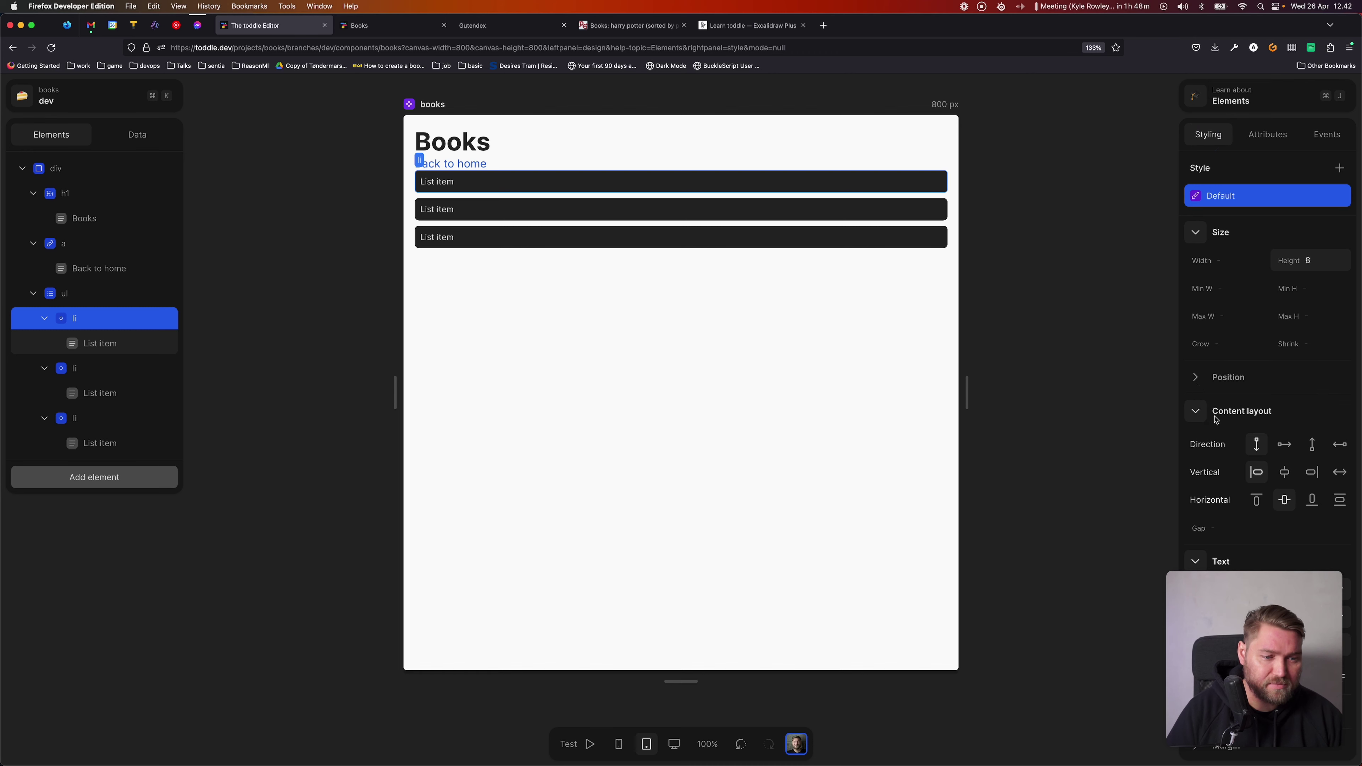
pyautogui.scroll(-5, 1215, 420)
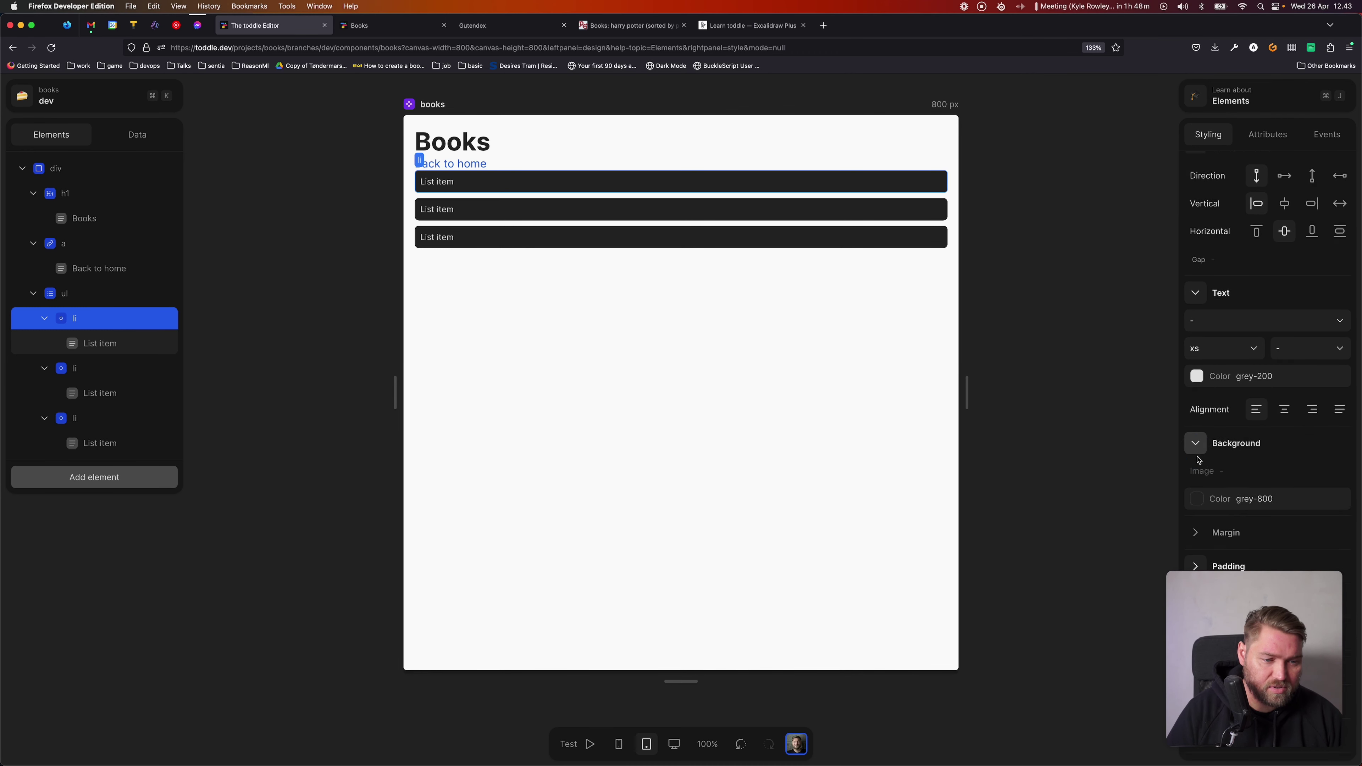
pyautogui.click(1227, 498)
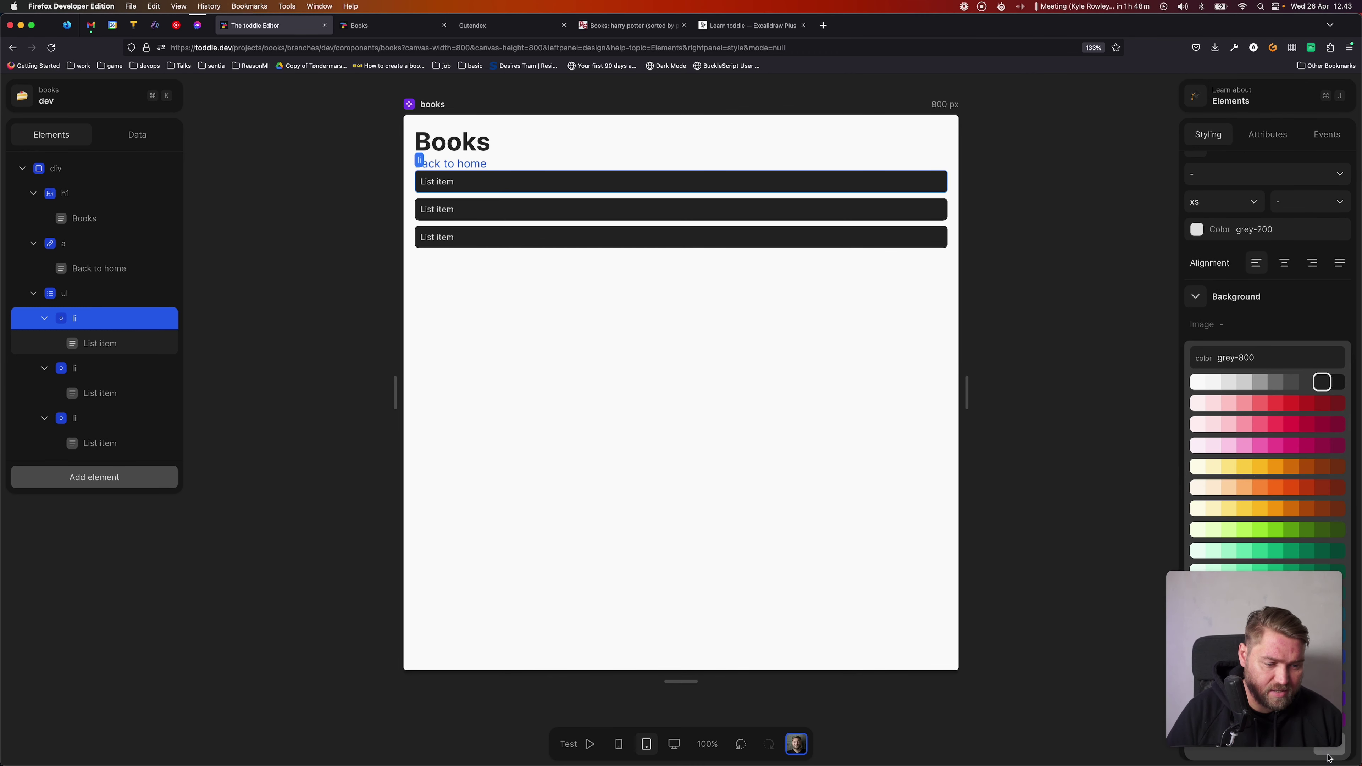
pyautogui.click(1328, 757)
pyautogui.click(587, 301)
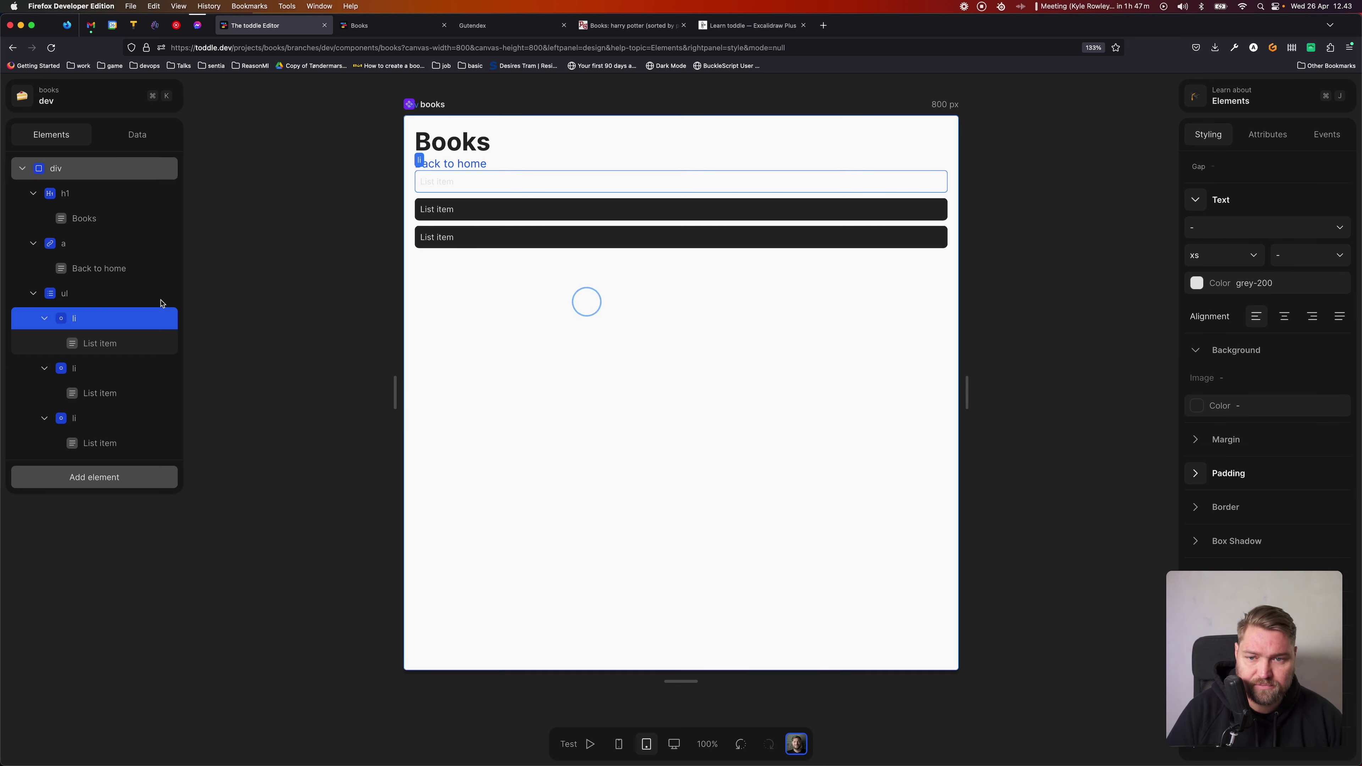
# - Delete the second and third list items so the list keeps only its first item
pyautogui.click(88, 370)
pyautogui.press('BackSpace')
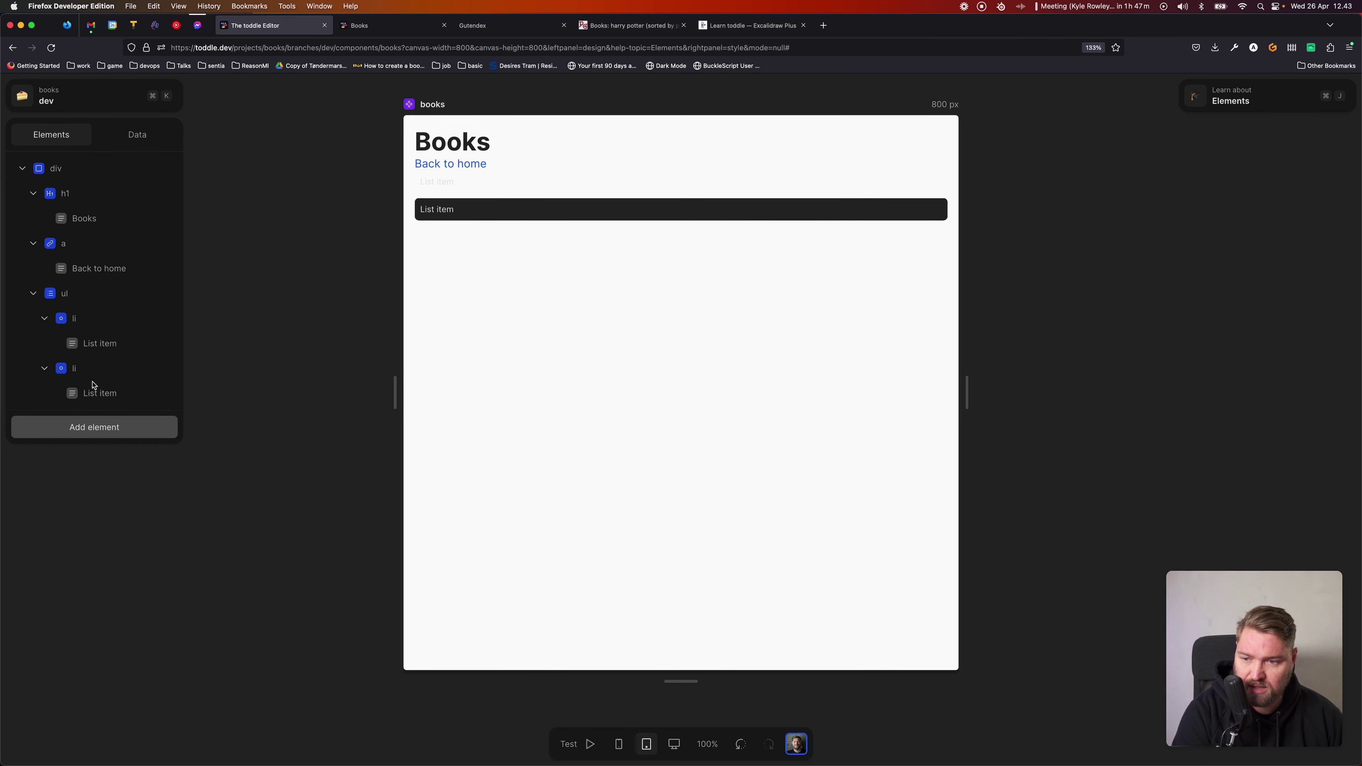
pyautogui.click(91, 370)
pyautogui.press('BackSpace')
# - Set the remaining list item's text color to grey-800
pyautogui.click(83, 321)
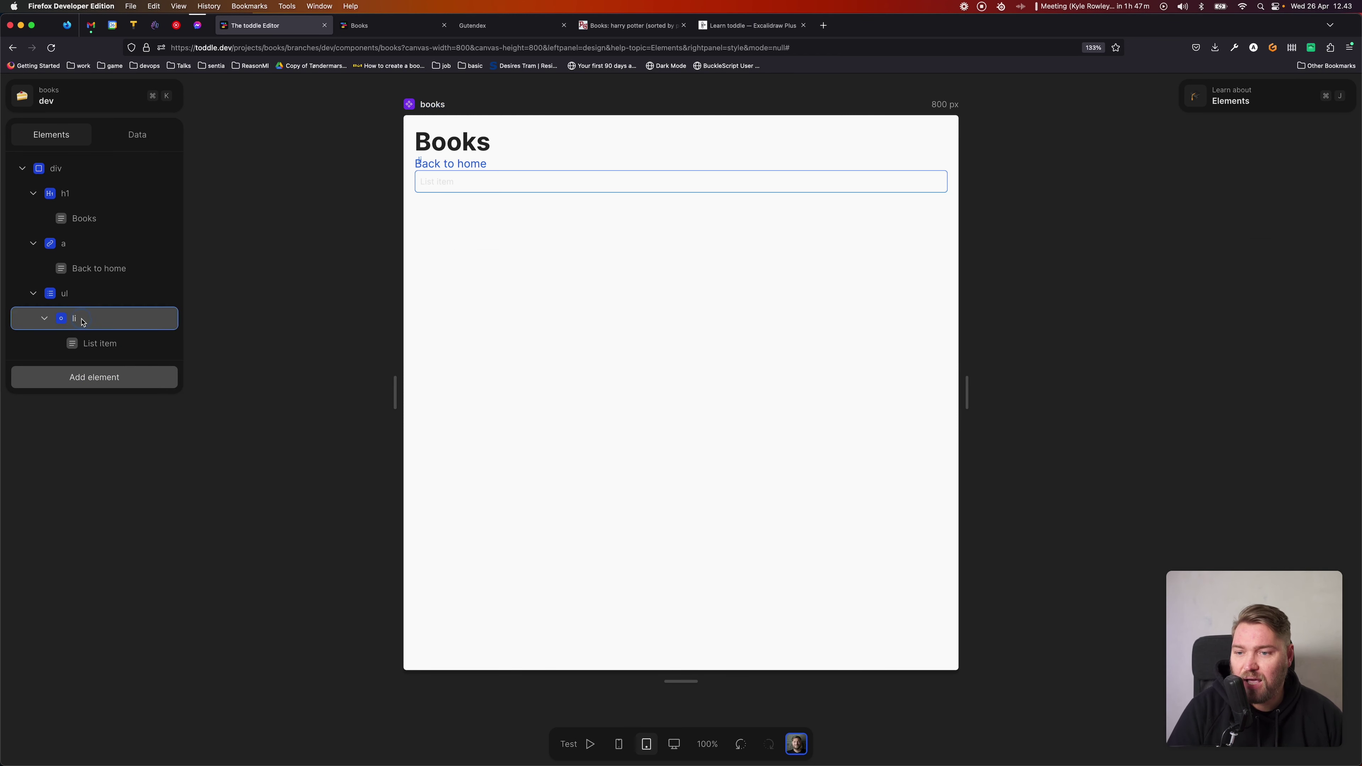
pyautogui.click(121, 345)
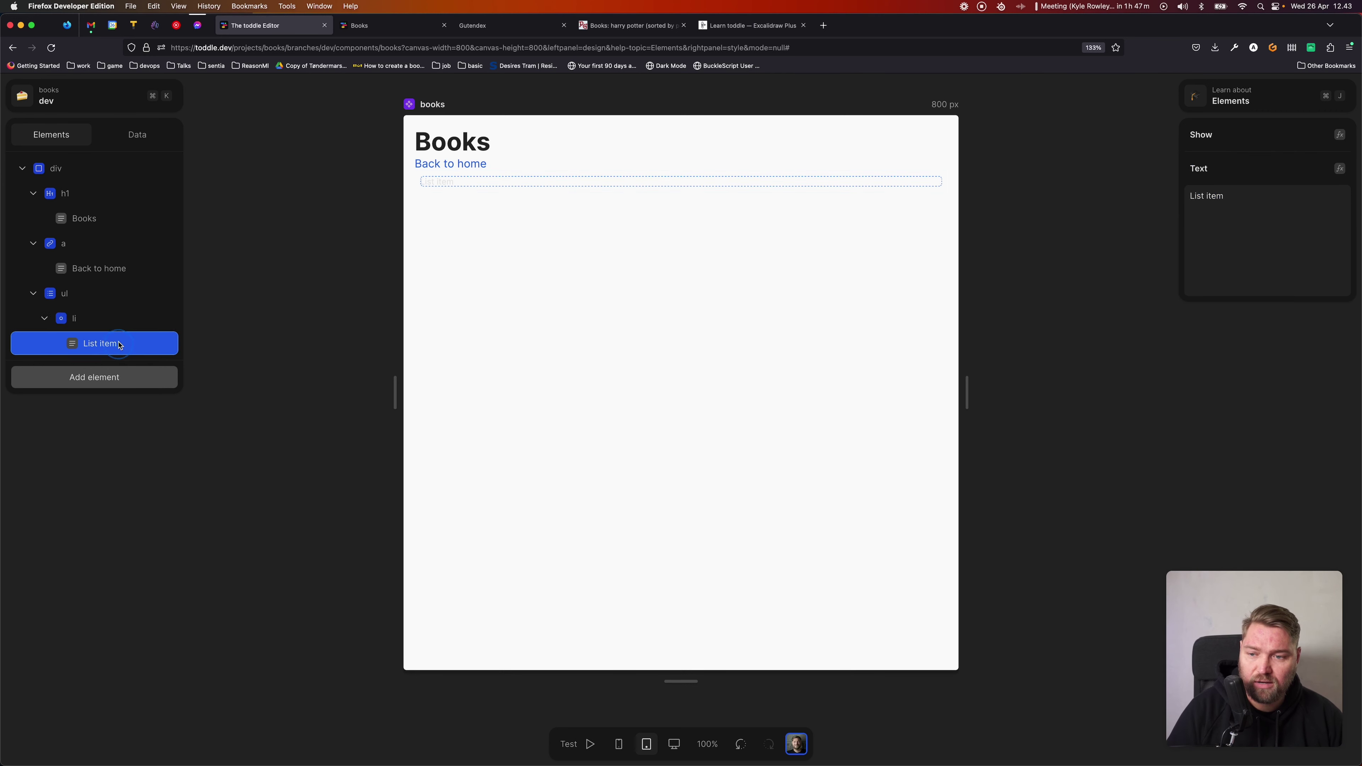
pyautogui.scroll(-5, 1197, 371)
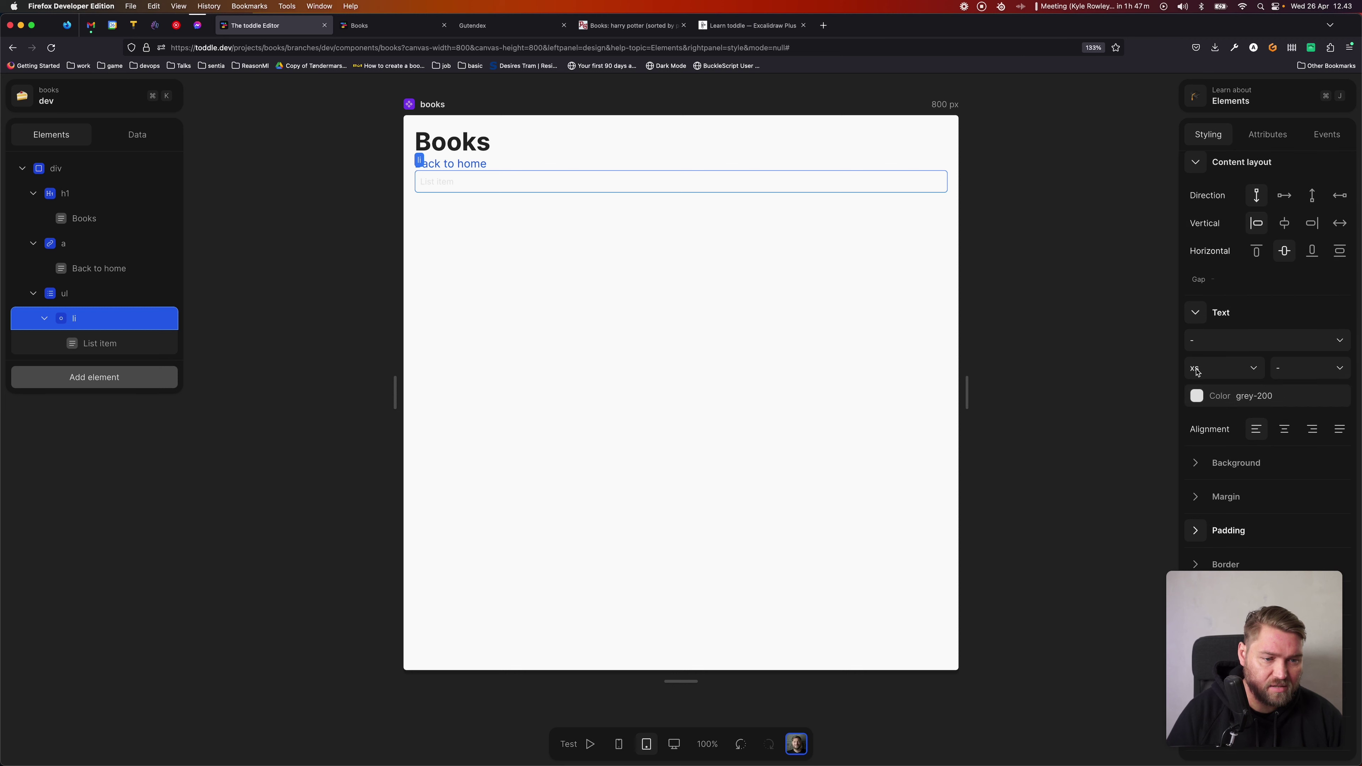
pyautogui.click(1228, 396)
pyautogui.click(1322, 425)
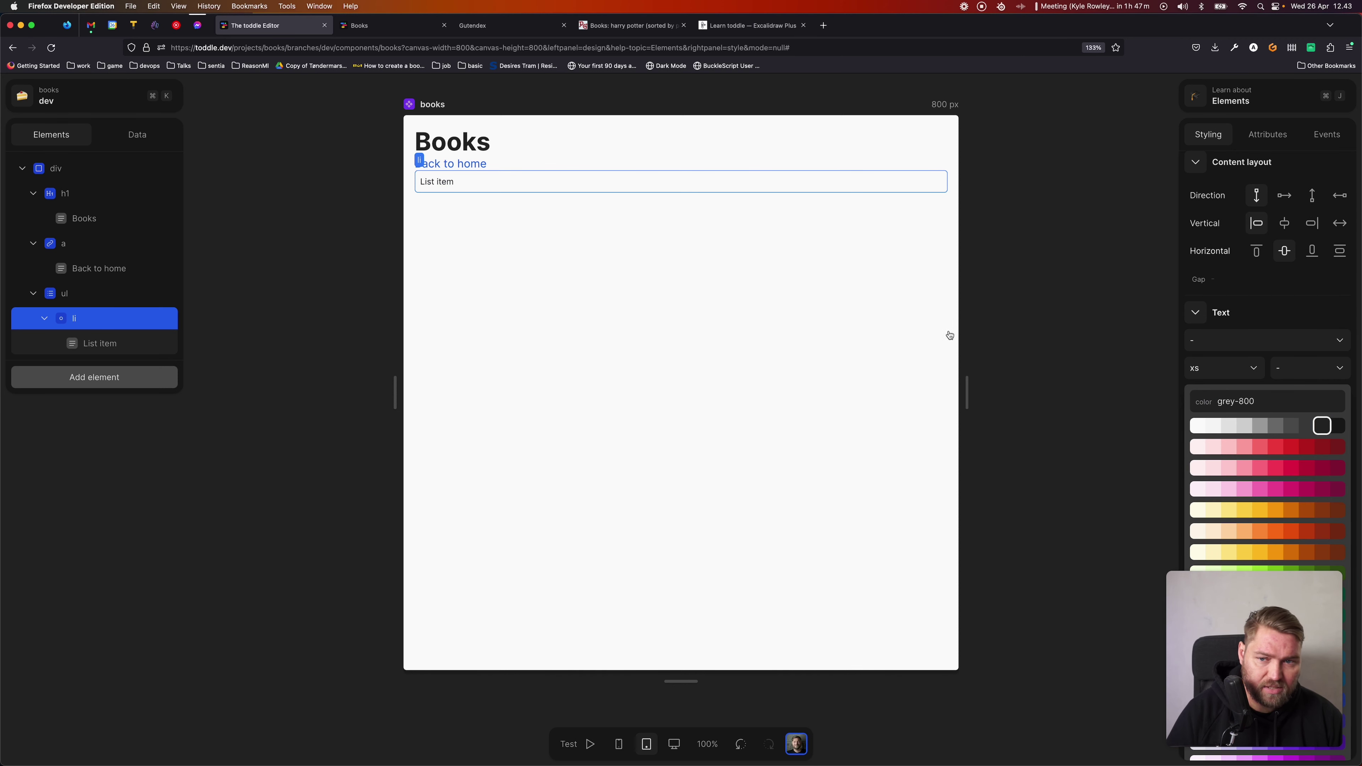
pyautogui.click(949, 335)
# - Add an img element to the list item and place it before the "List item" text
pyautogui.write('a')
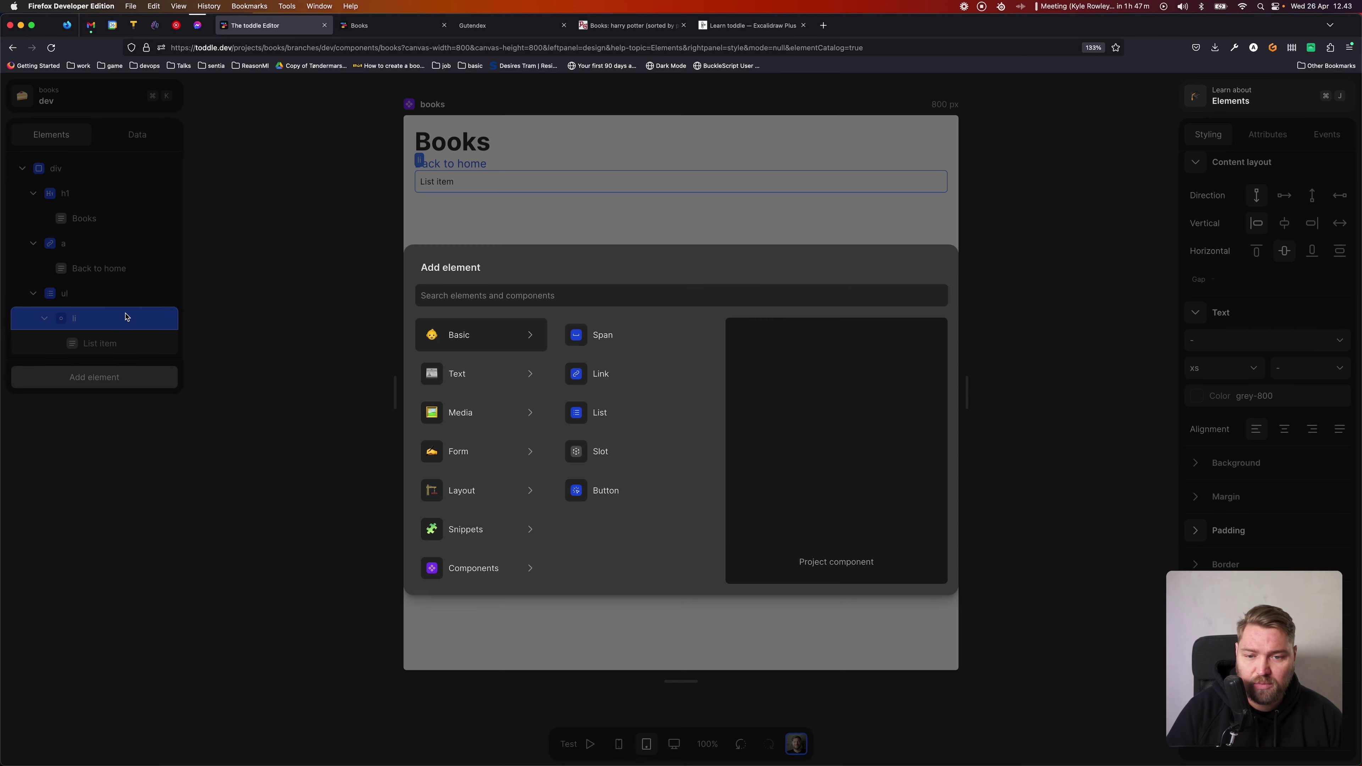
pyautogui.write('img')
pyautogui.press('Return')
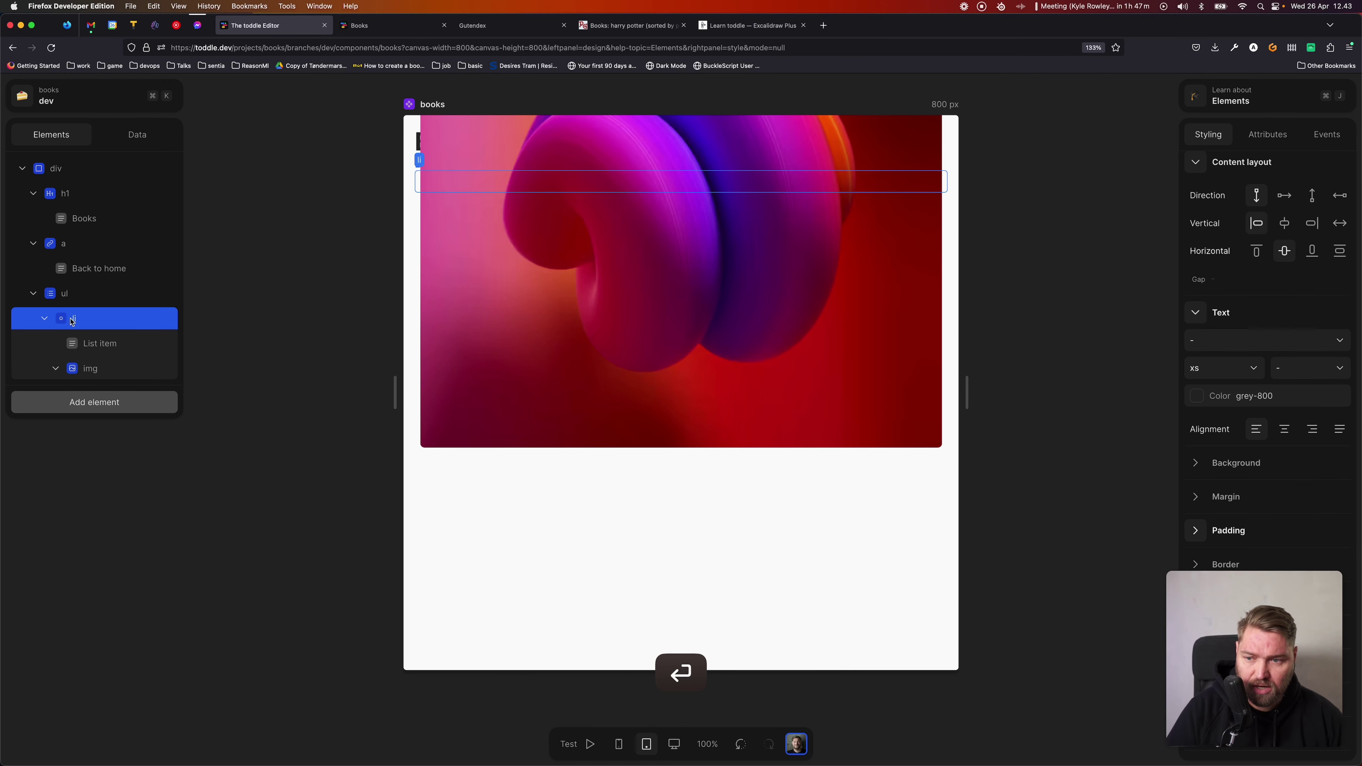
pyautogui.moveTo(112, 371); pyautogui.dragTo(100, 319)
# - Set the list item image's width to 20, trying 30 for comparison
pyautogui.click(128, 343)
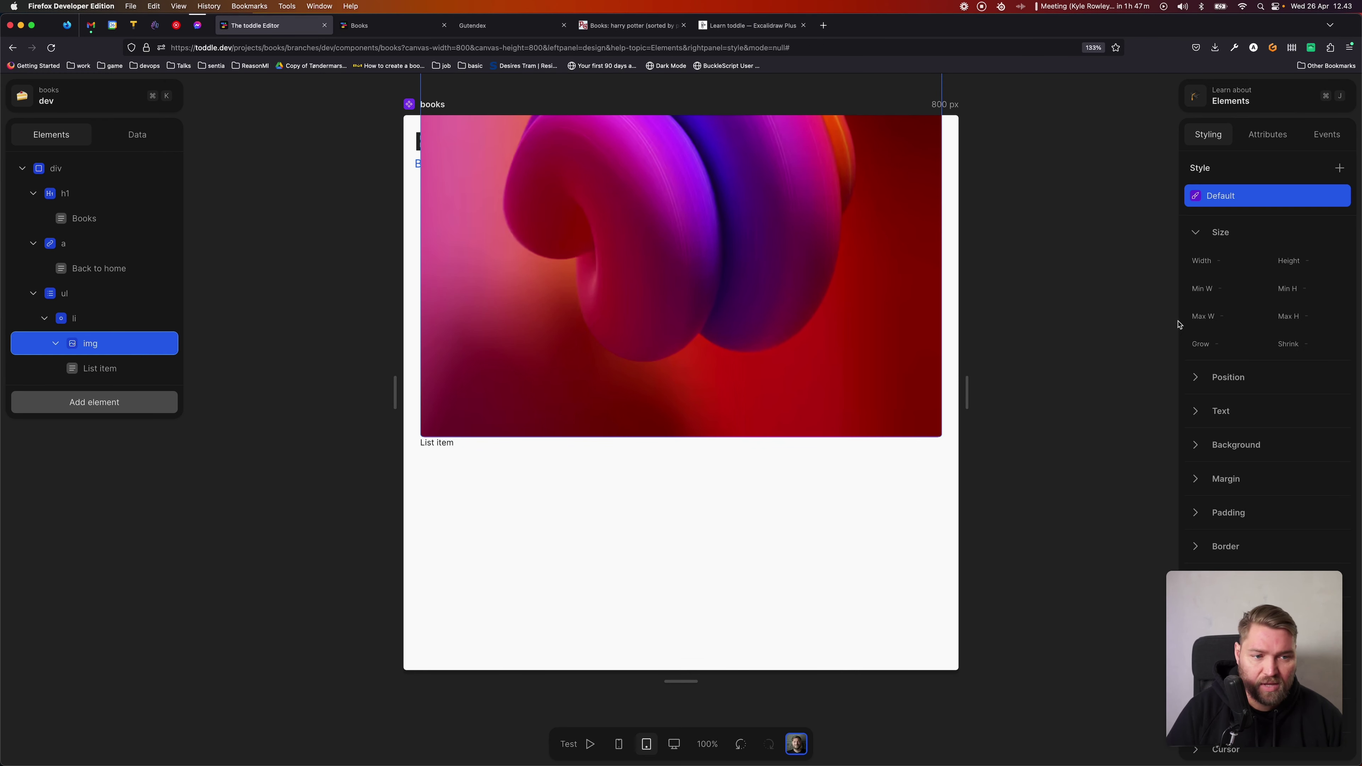
pyautogui.click(1254, 265)
pyautogui.write('20')
pyautogui.hotkey('shift', 'Up')
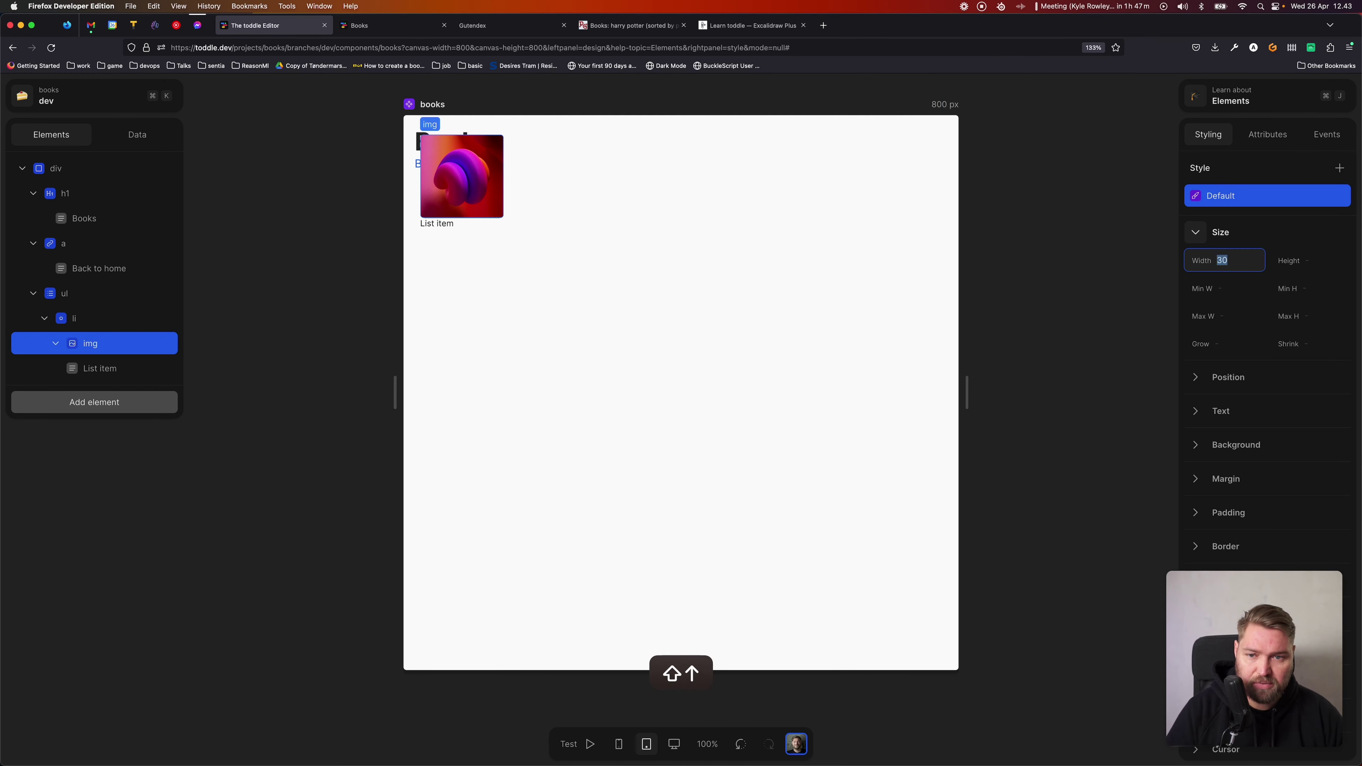
pyautogui.hotkey('shift', 'Down')
pyautogui.hotkey('shift', 'Up')
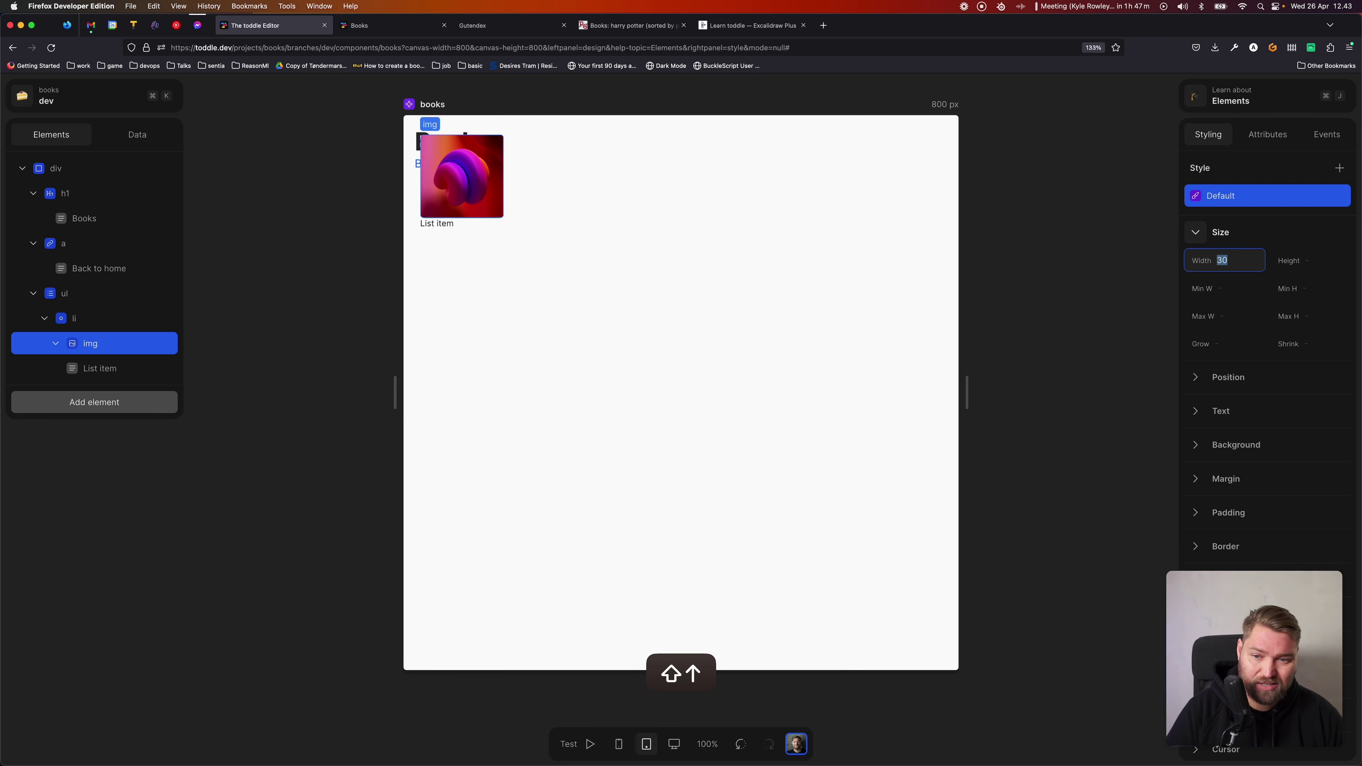
pyautogui.hotkey('shift', 'Down')
pyautogui.click(705, 426)
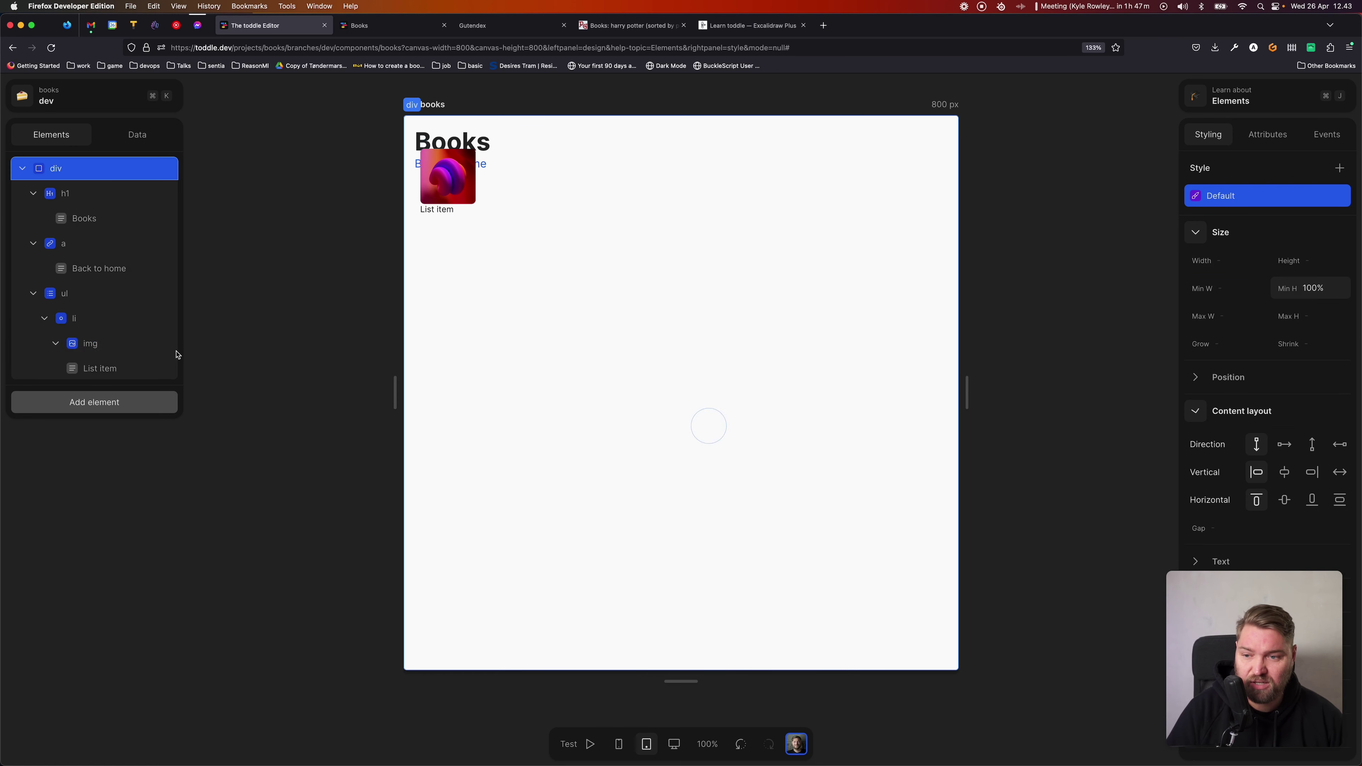
# - Clear the list item's fixed height and lay out its image and text in a horizontal row
pyautogui.click(86, 318)
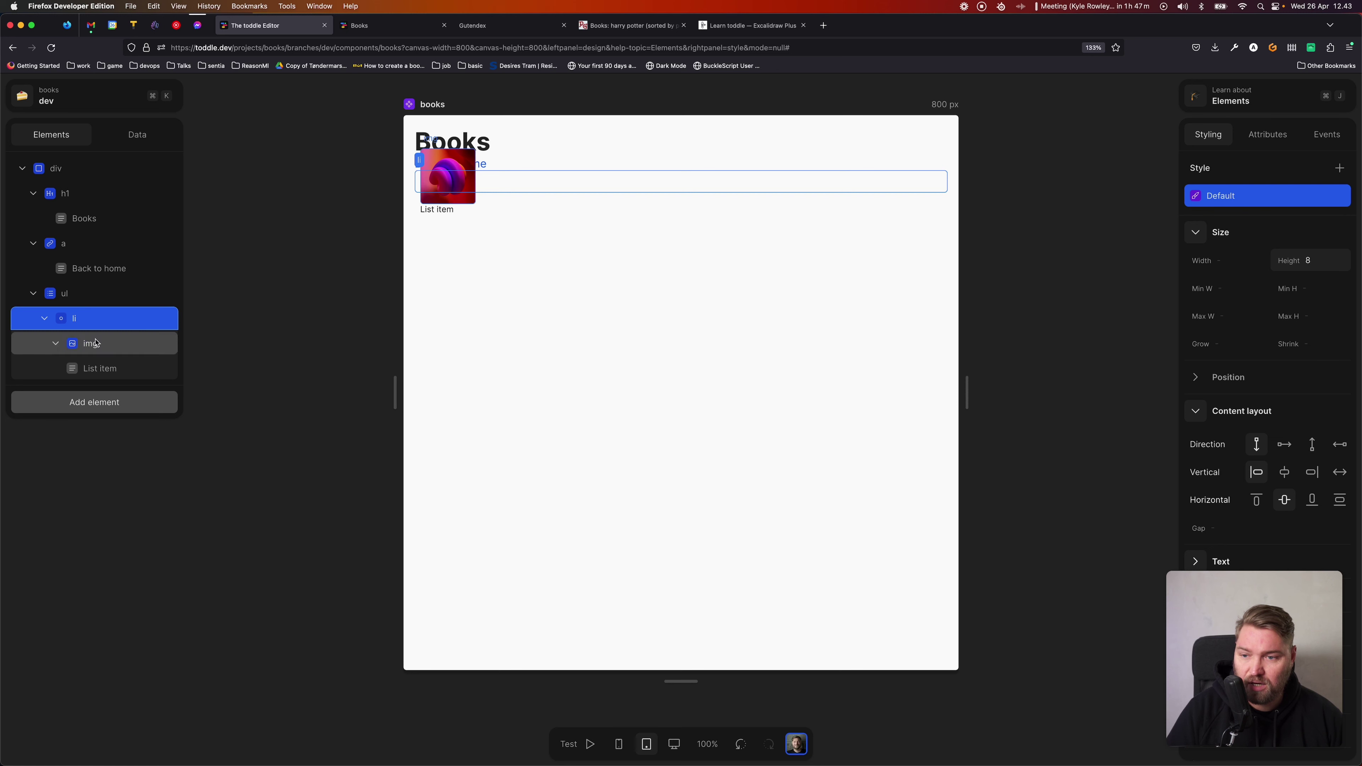
pyautogui.press('BackSpace')
pyautogui.press('Return')
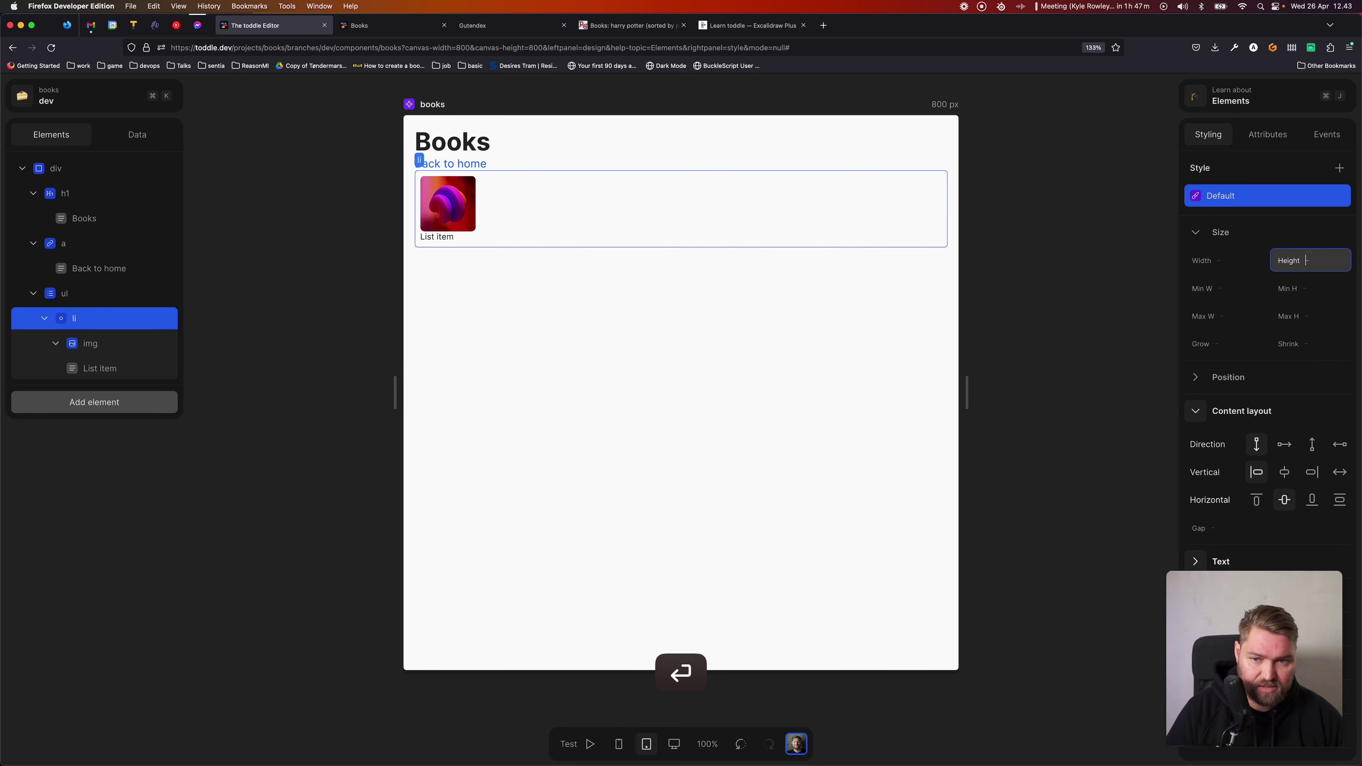
pyautogui.click(508, 426)
pyautogui.click(132, 318)
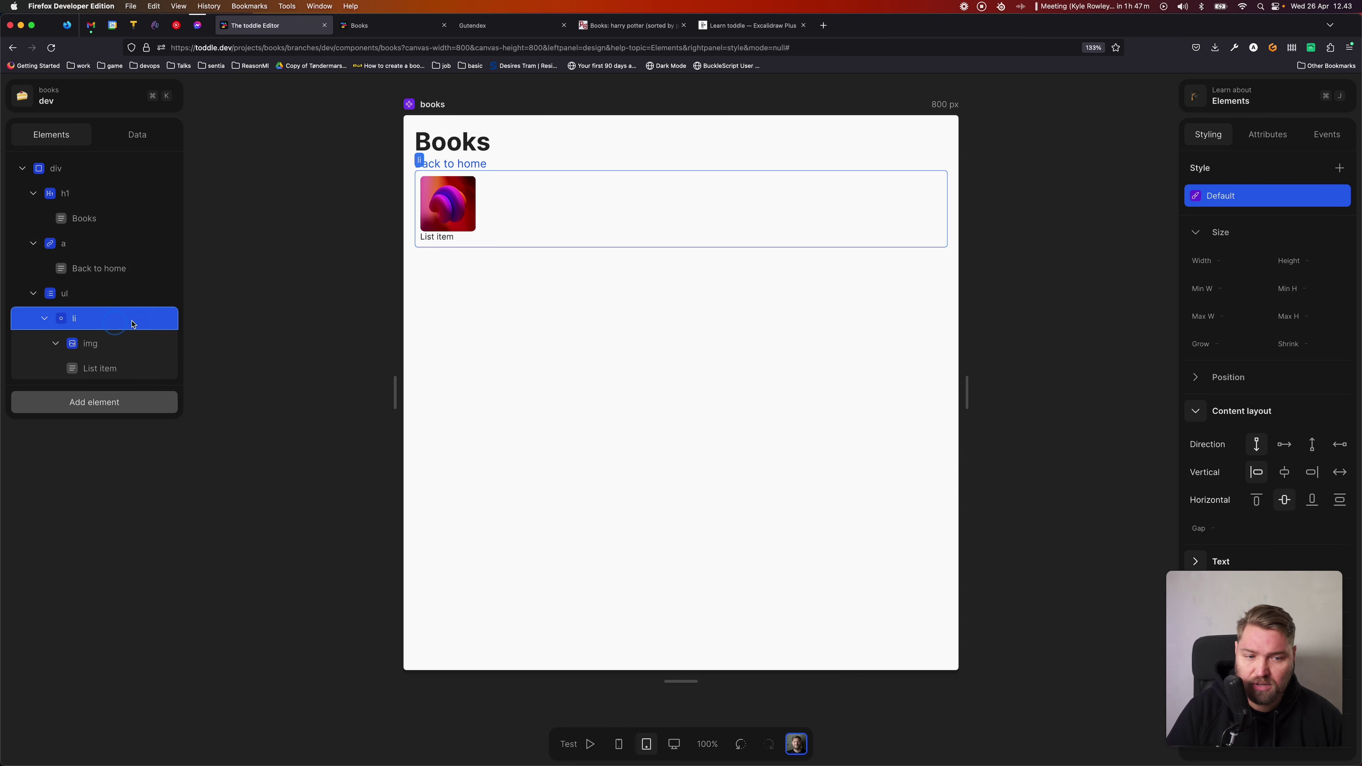
pyautogui.click(1283, 444)
pyautogui.click(557, 435)
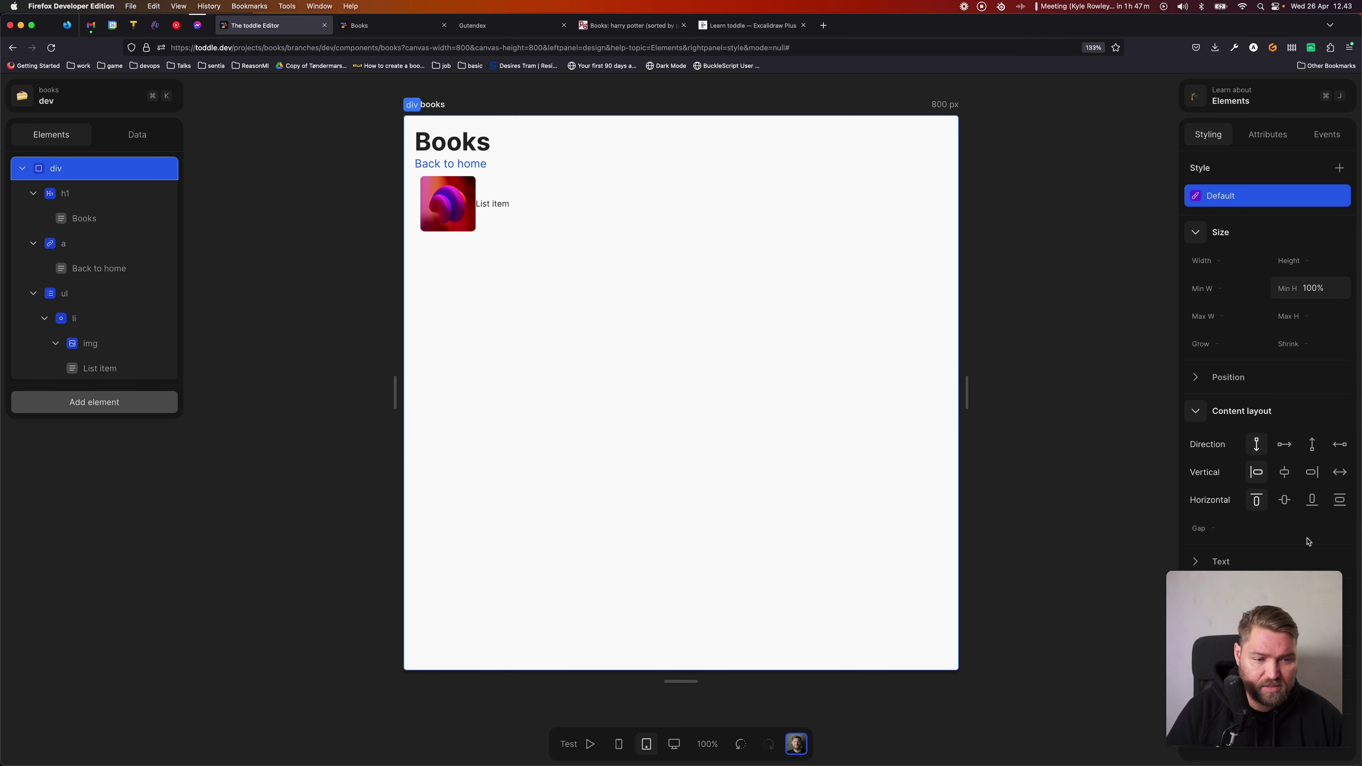
pyautogui.click(1244, 528)
pyautogui.write('2')
pyautogui.press('Tab')
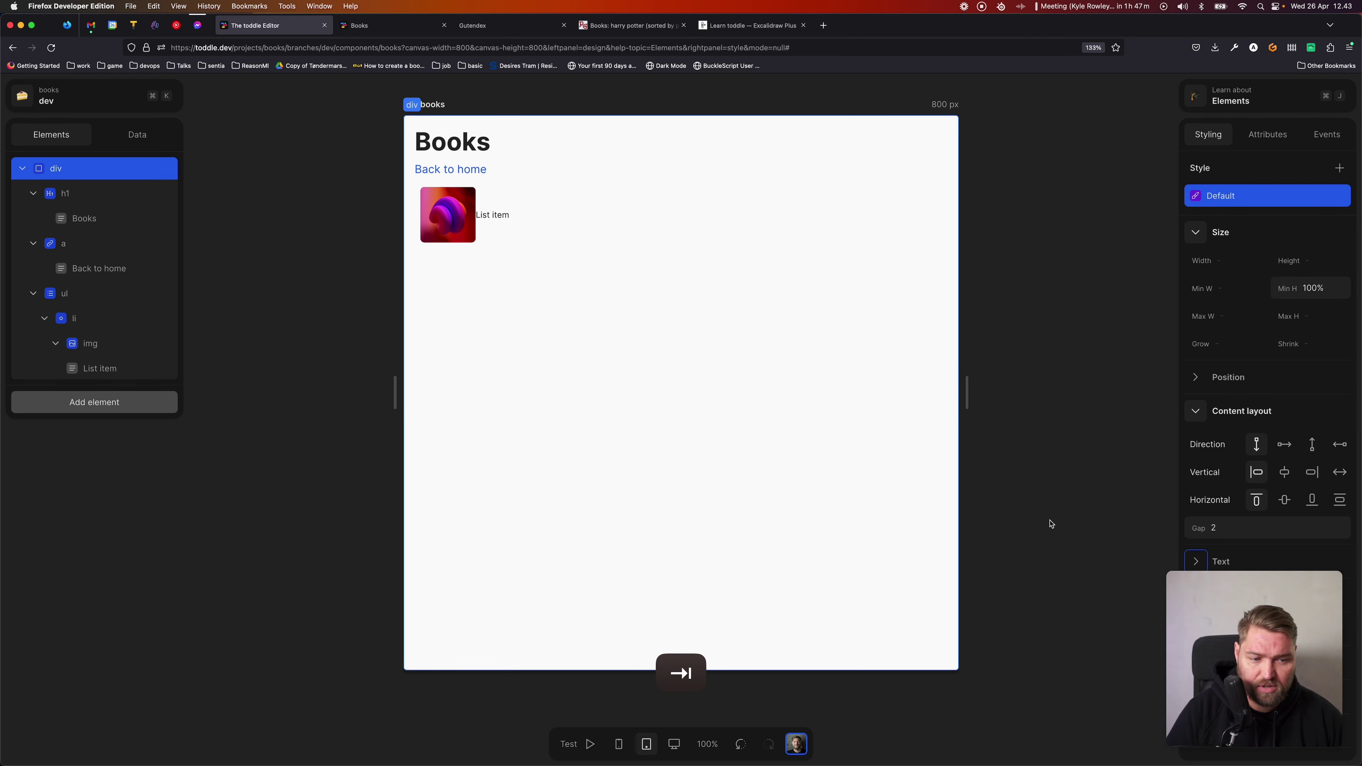
pyautogui.press('super+z')
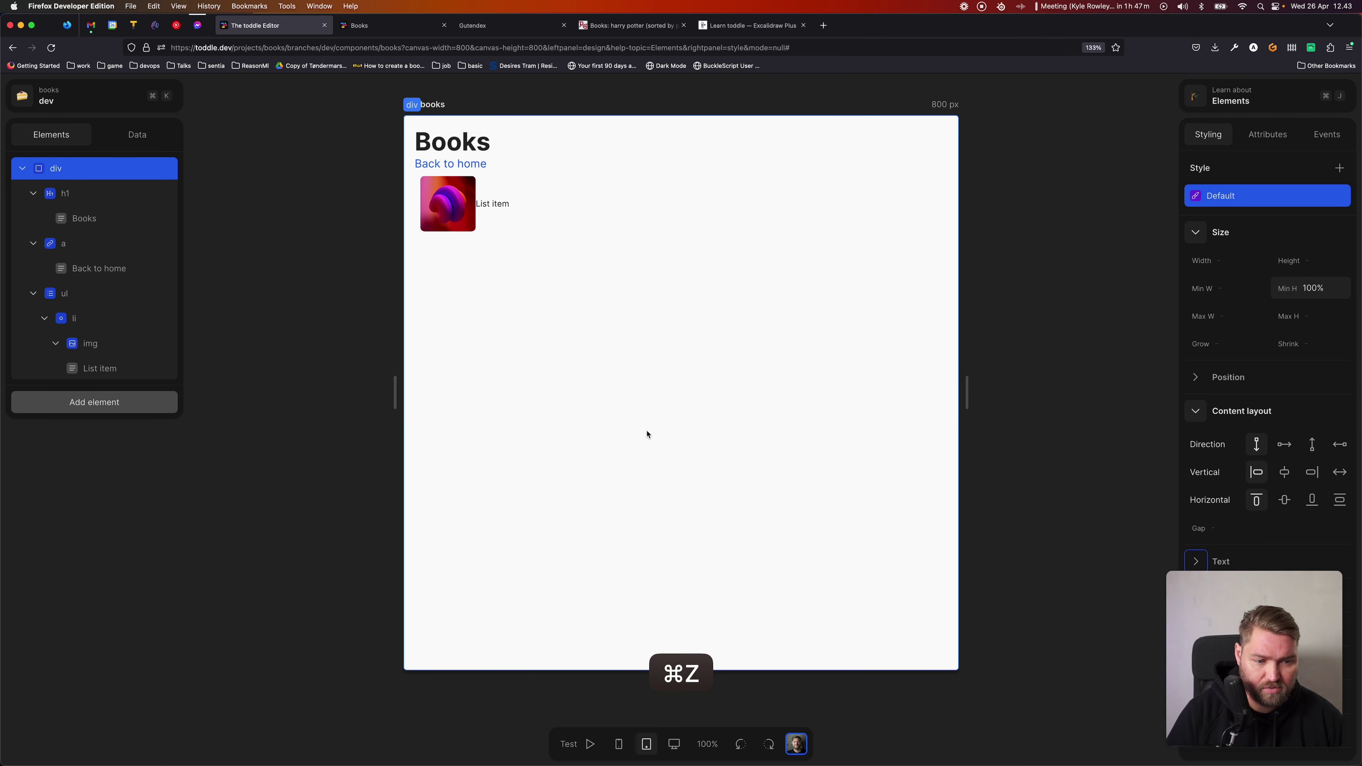
# - Set the gap between the list item's image and text to 2
pyautogui.click(121, 316)
pyautogui.click(1276, 528)
pyautogui.write('2')
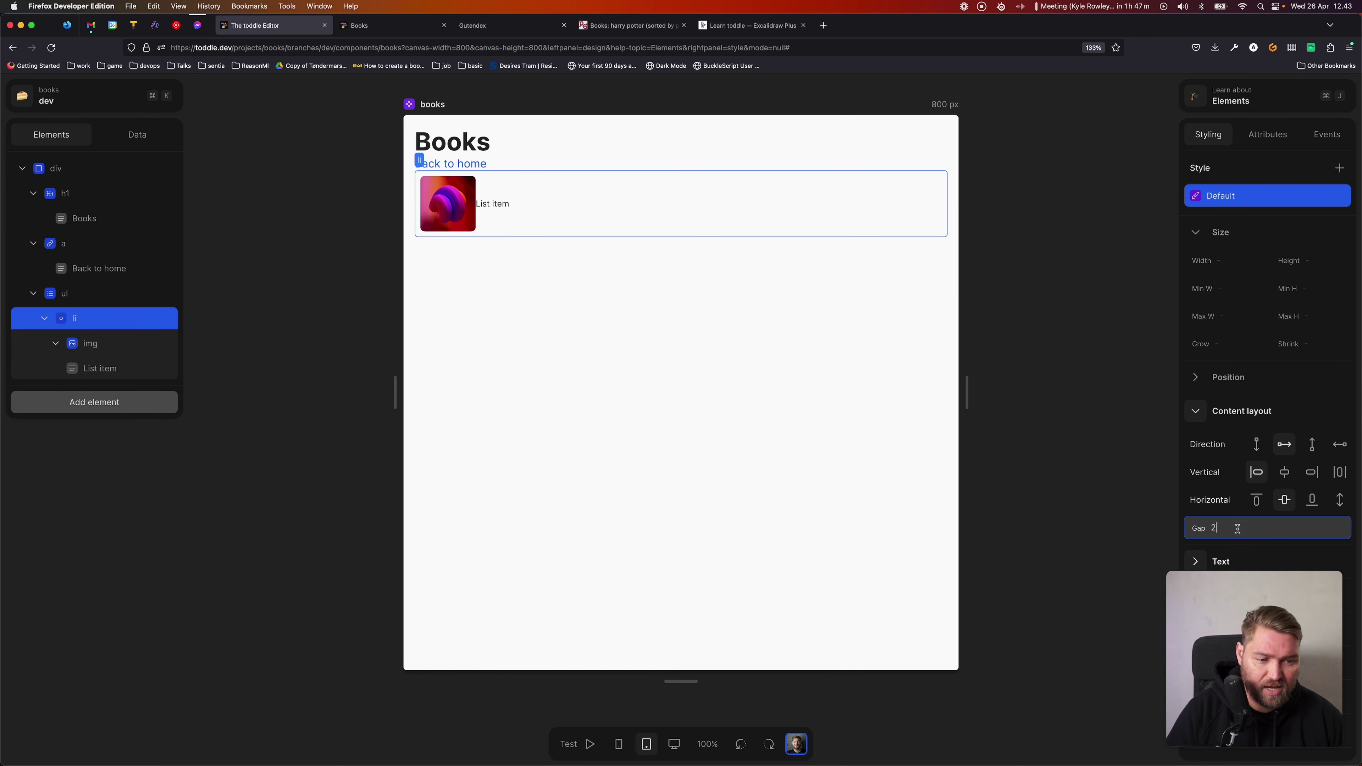
pyautogui.press('Tab')
pyautogui.click(618, 422)
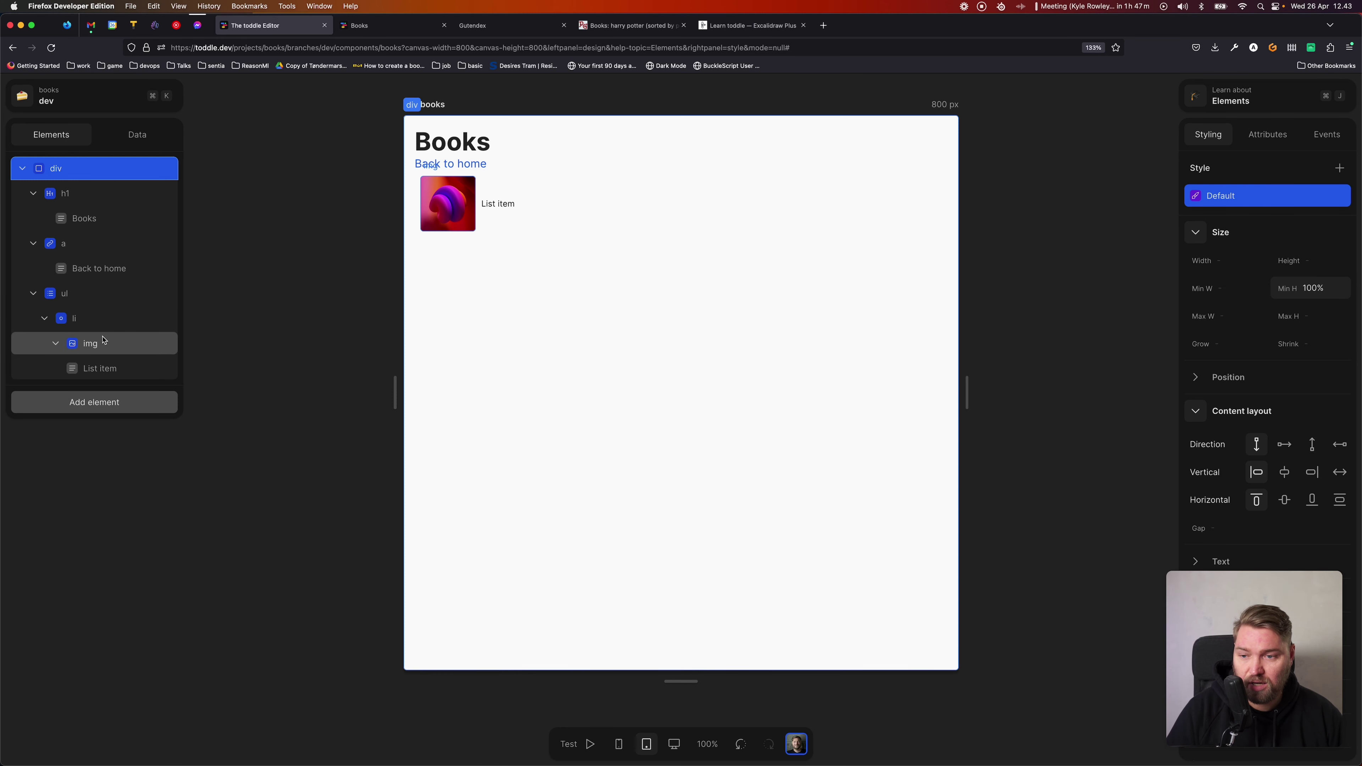
# - Add a repeat formula to the list item that loops over the Books API's data results, and close the formula editor
pyautogui.click(103, 320)
pyautogui.click(103, 342)
pyautogui.click(104, 322)
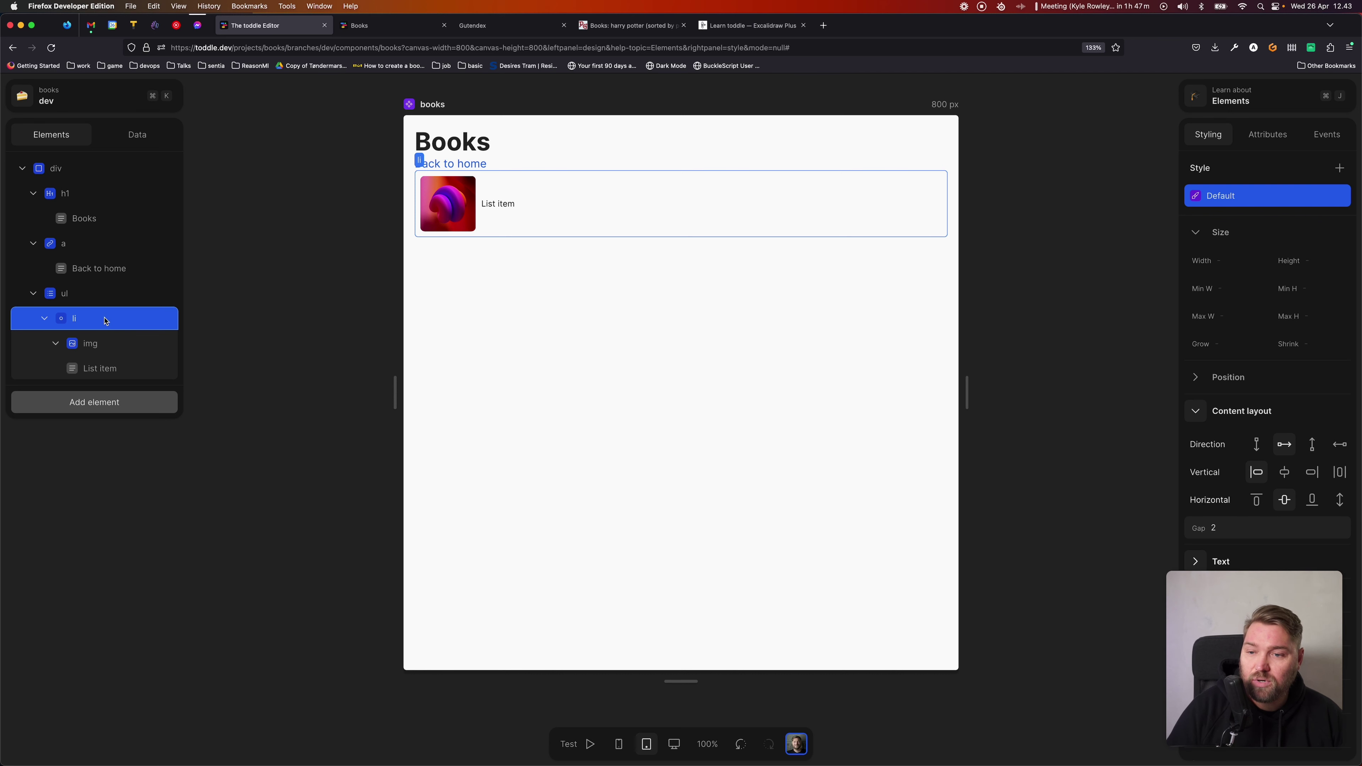
pyautogui.rightClick(103, 322)
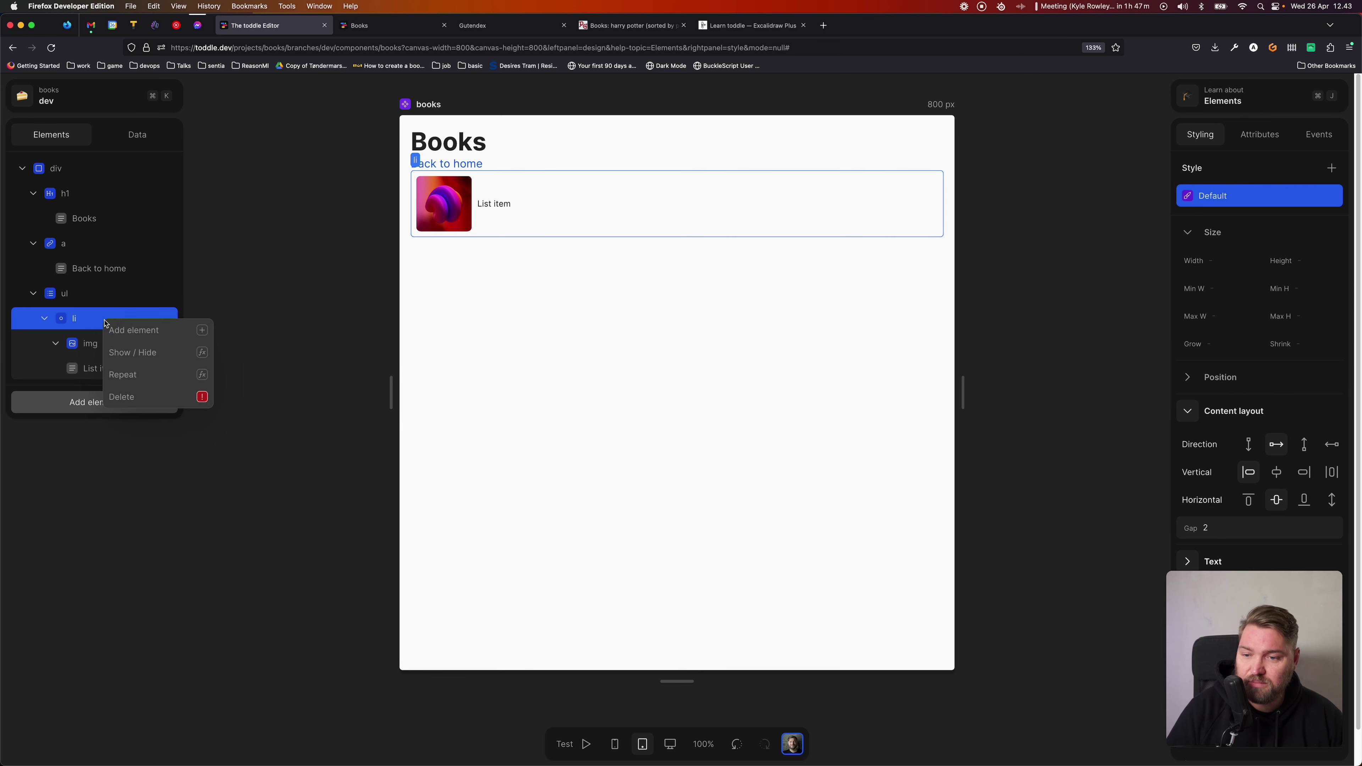
pyautogui.click(159, 382)
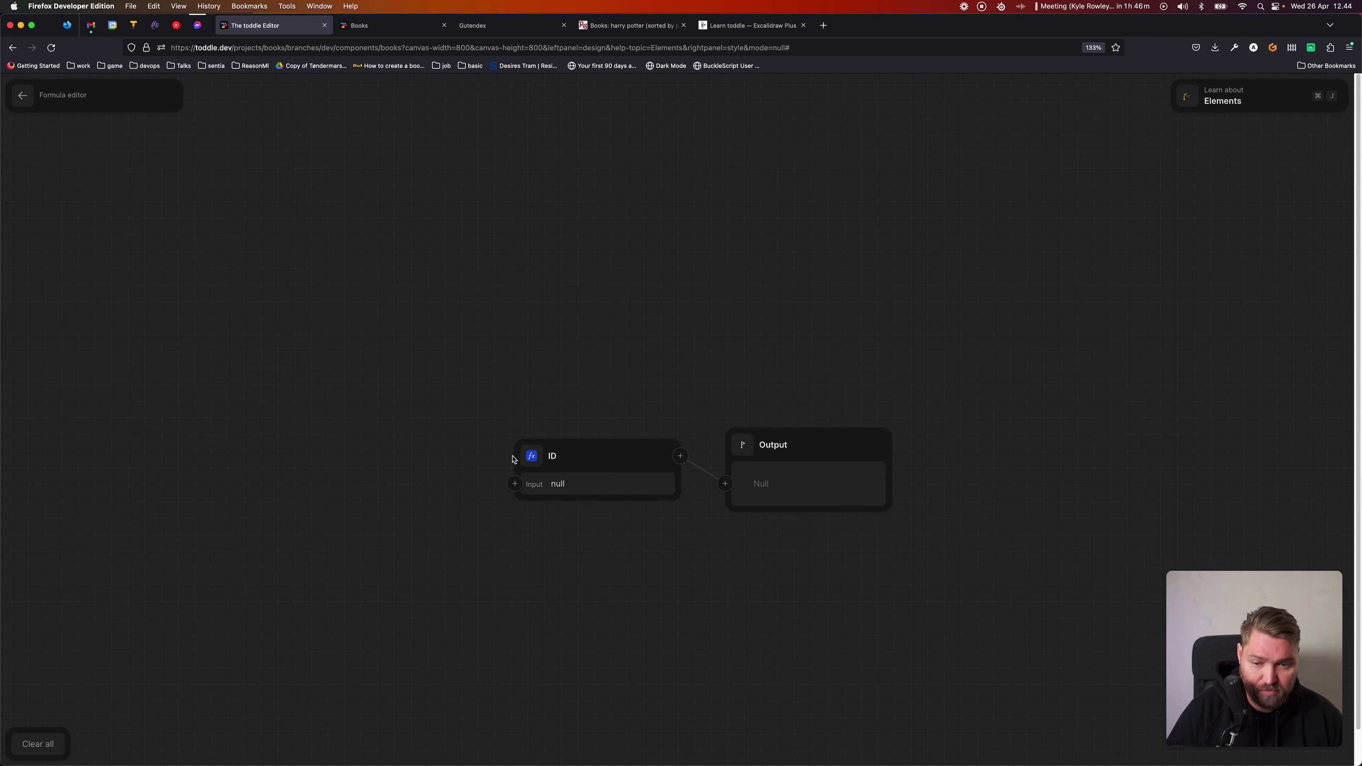
pyautogui.click(532, 458)
pyautogui.click(571, 558)
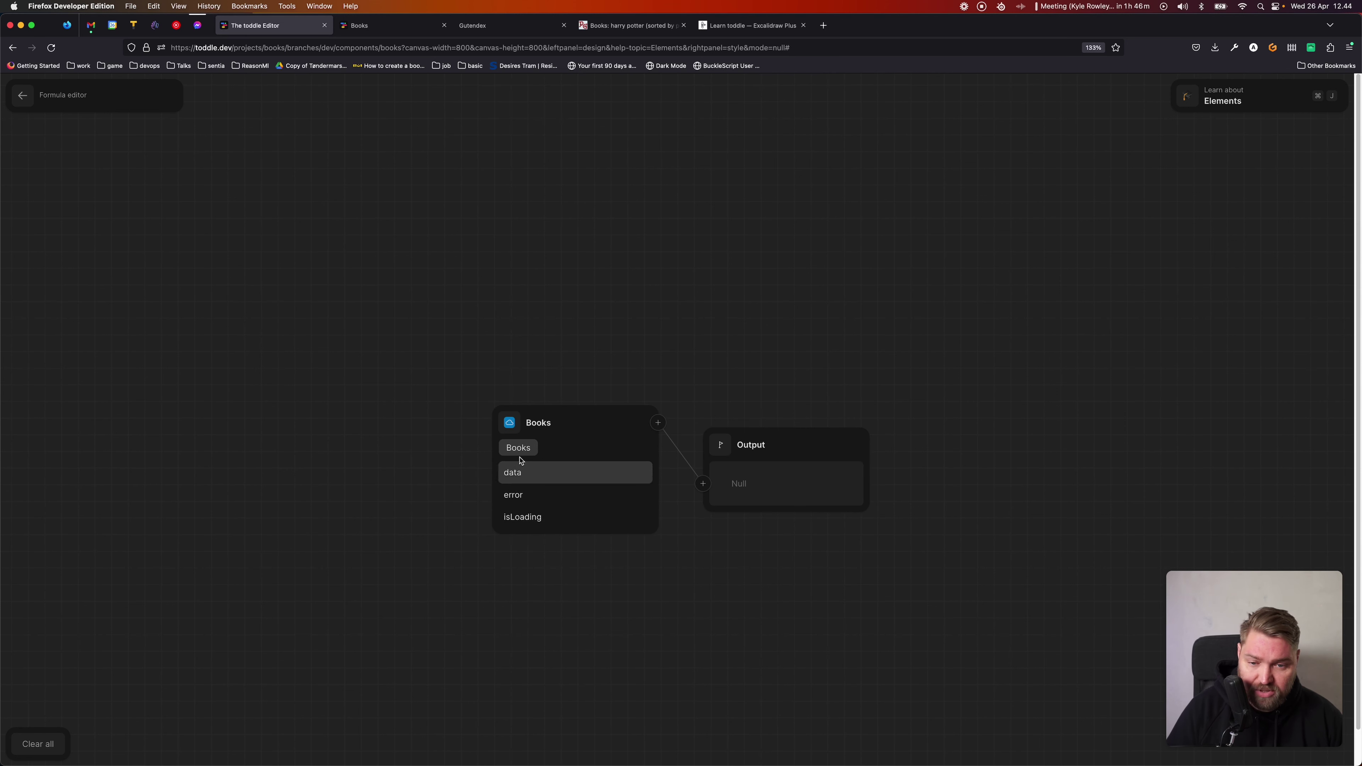
pyautogui.click(518, 469)
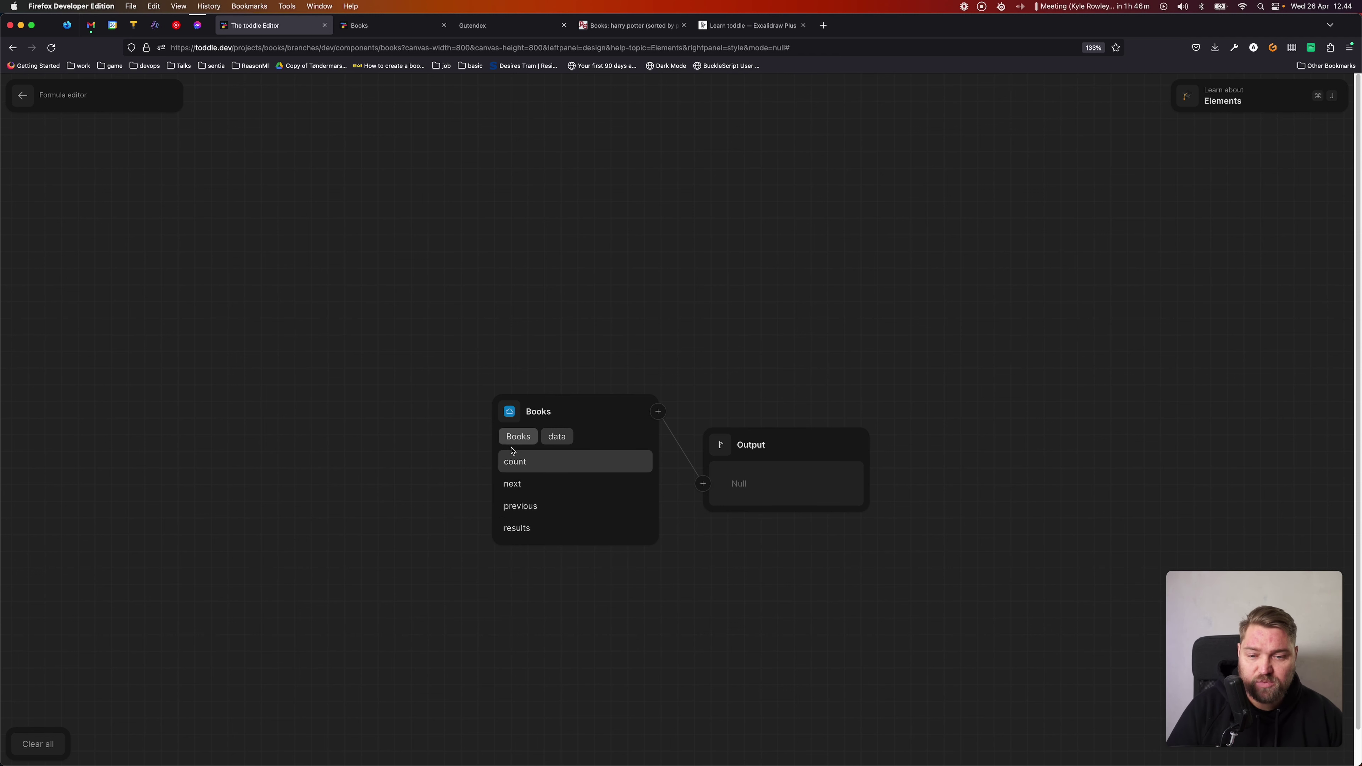
pyautogui.click(546, 529)
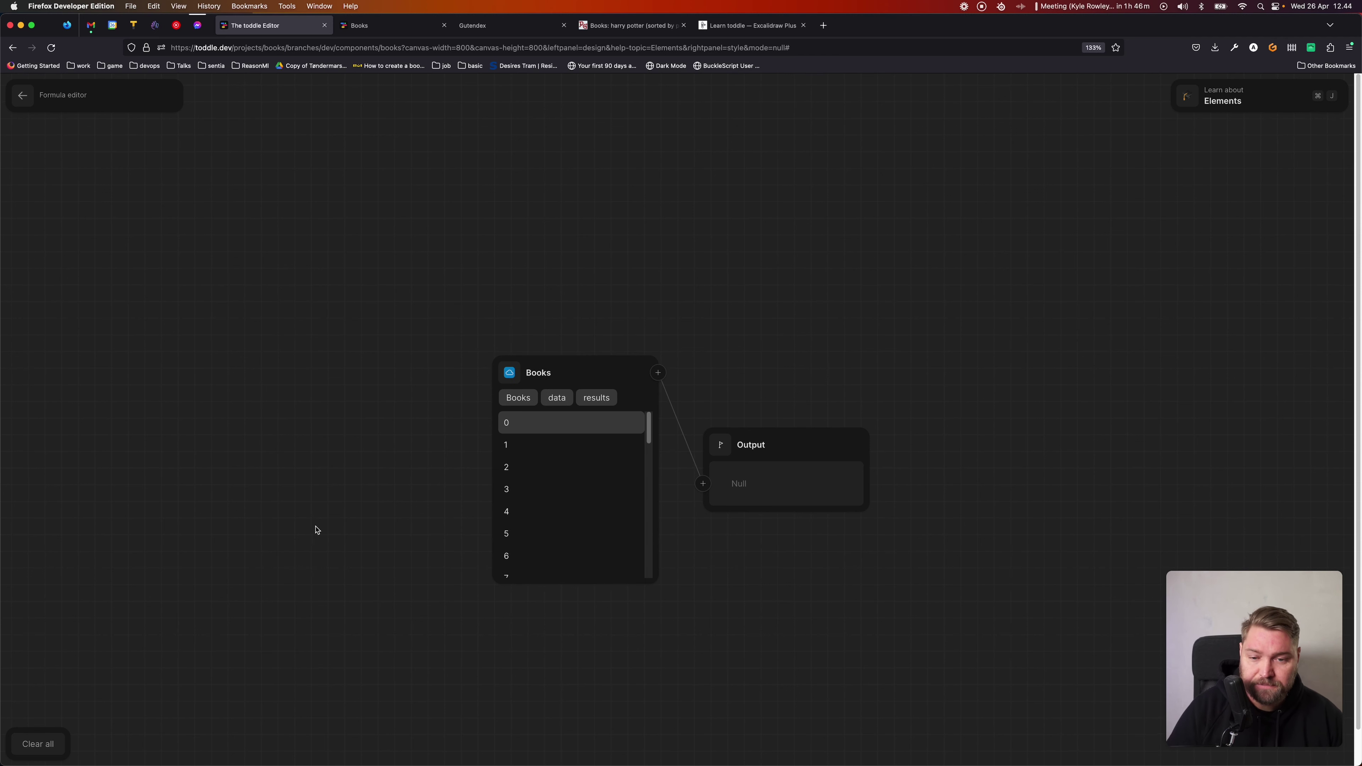
pyautogui.scroll(-10, 556, 510)
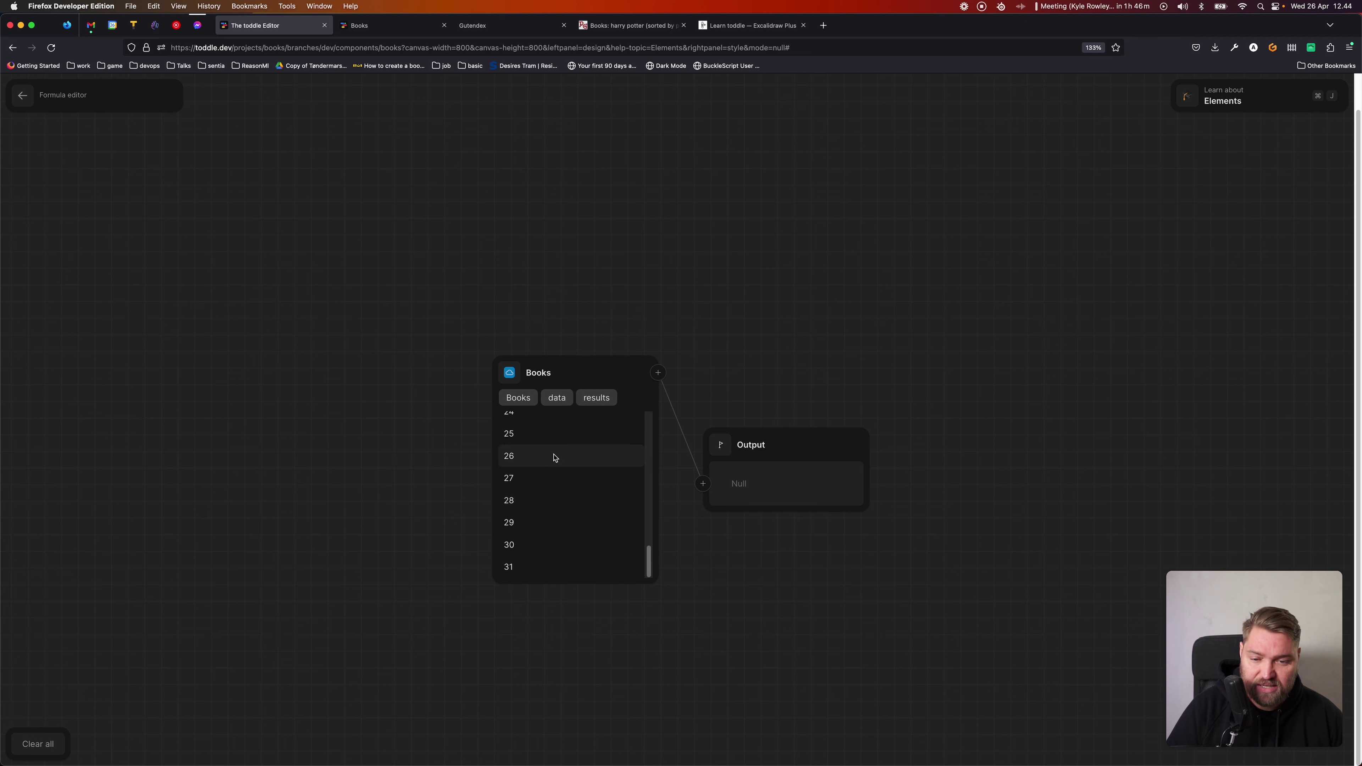
pyautogui.scroll(10, 555, 457)
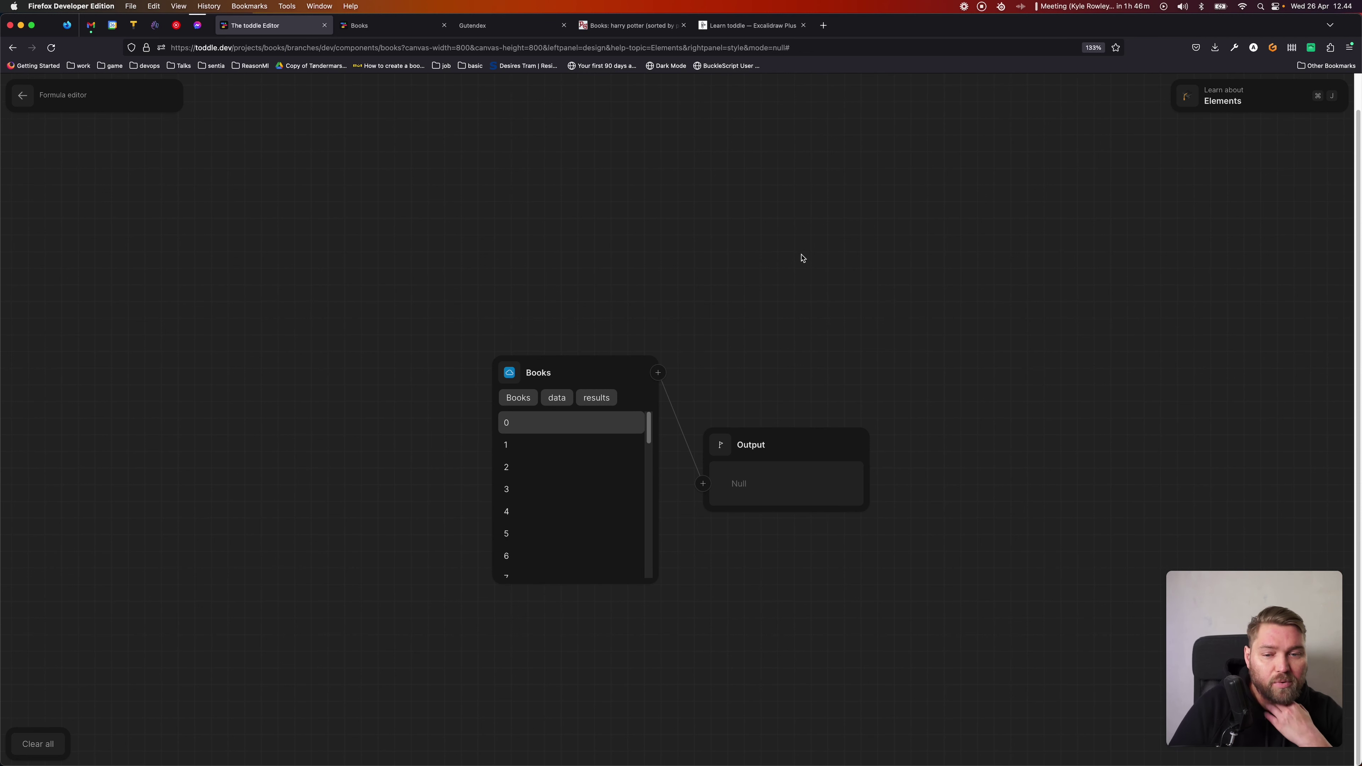
pyautogui.press('Escape')
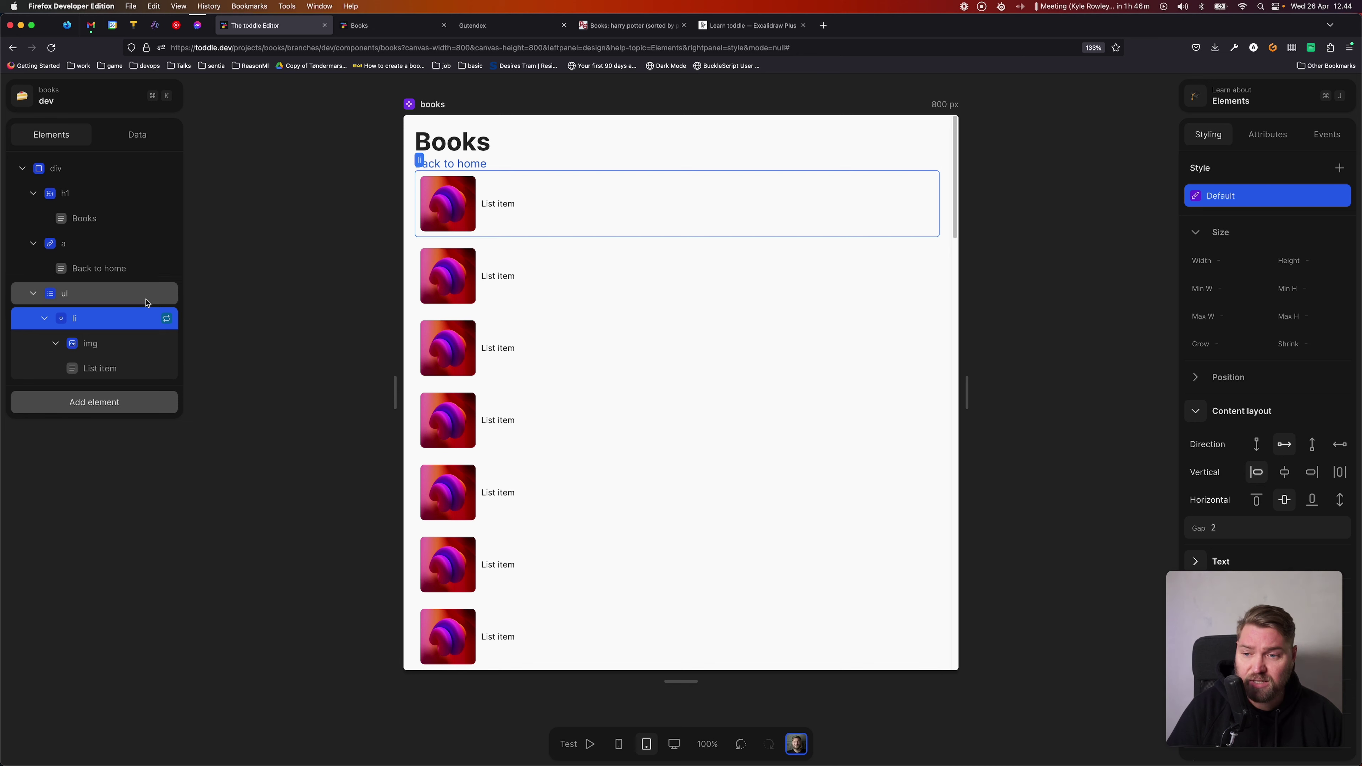
# - Open the formula for the list item image's src attribute and switch its source node to the repeated Item
pyautogui.click(121, 347)
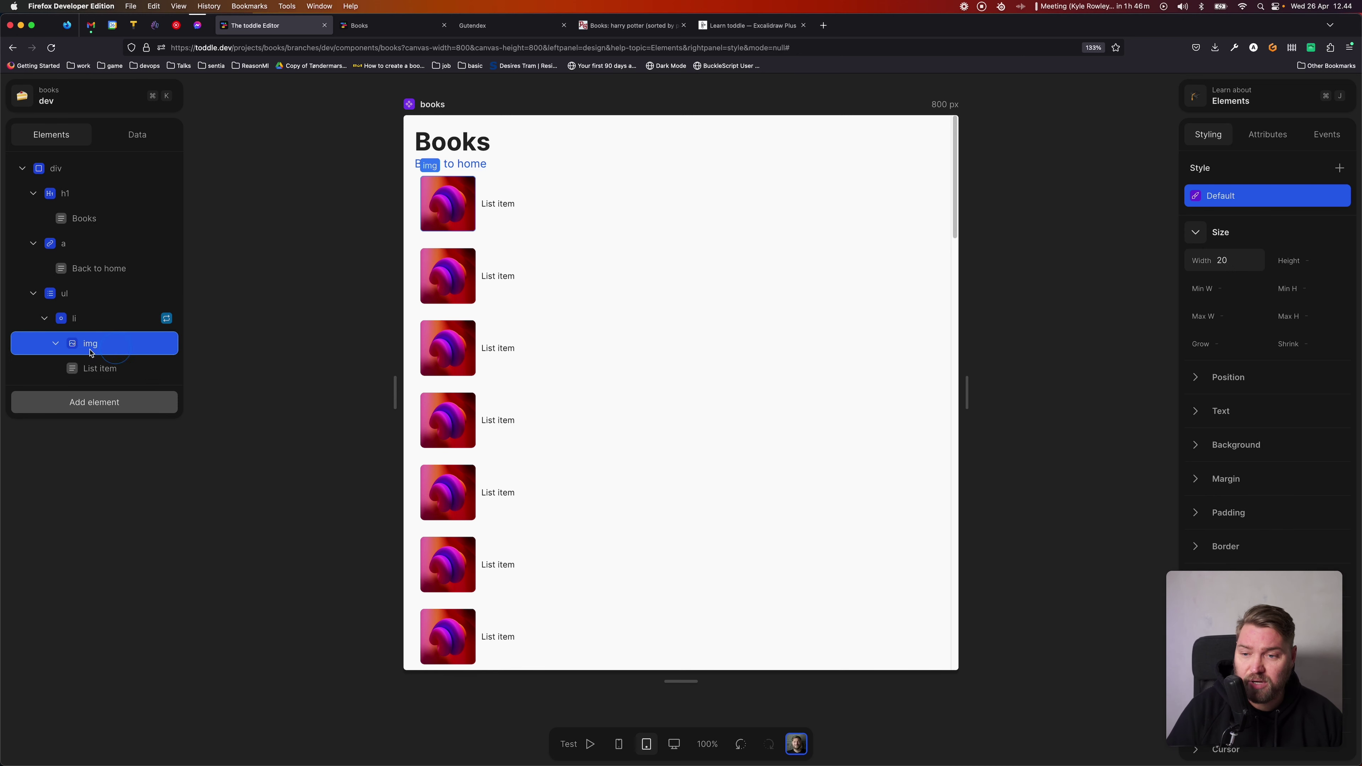
pyautogui.click(1273, 140)
pyautogui.click(1313, 323)
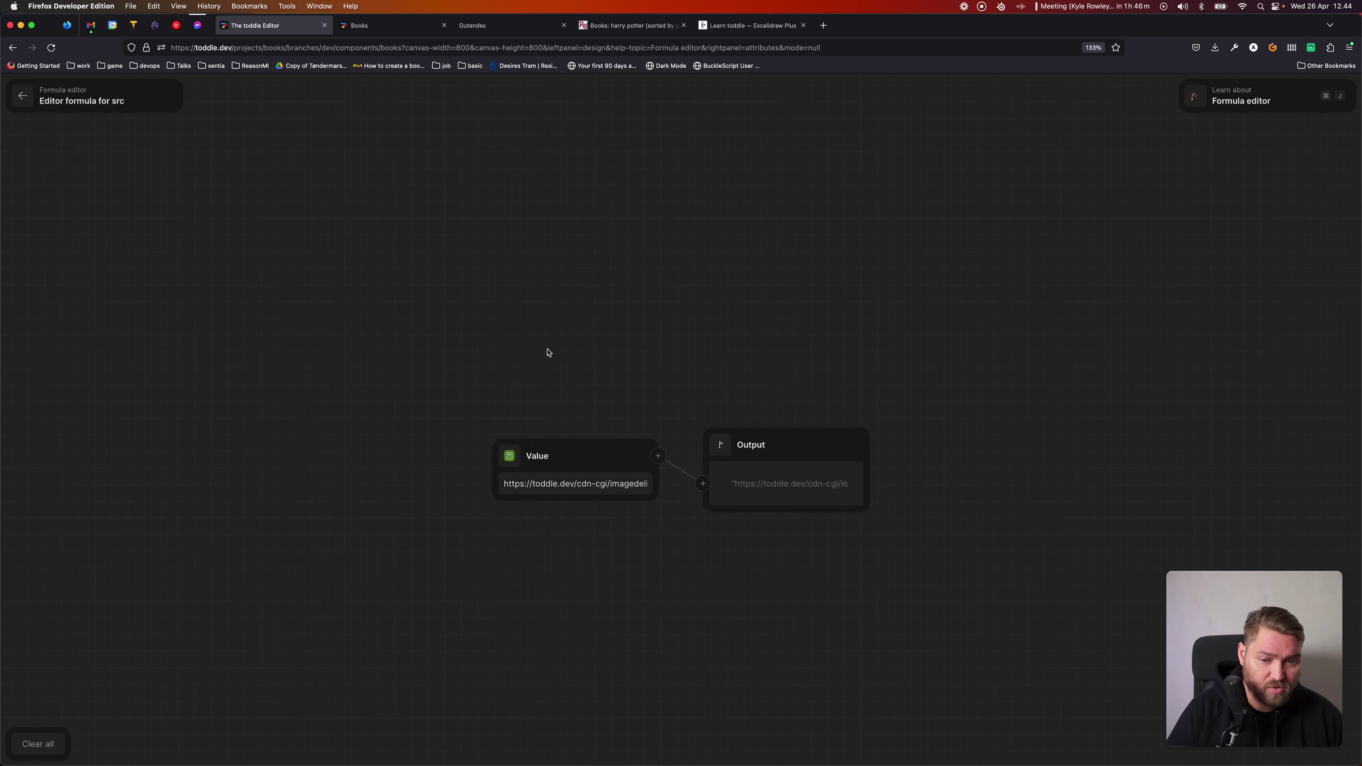
pyautogui.click(509, 453)
pyautogui.click(563, 558)
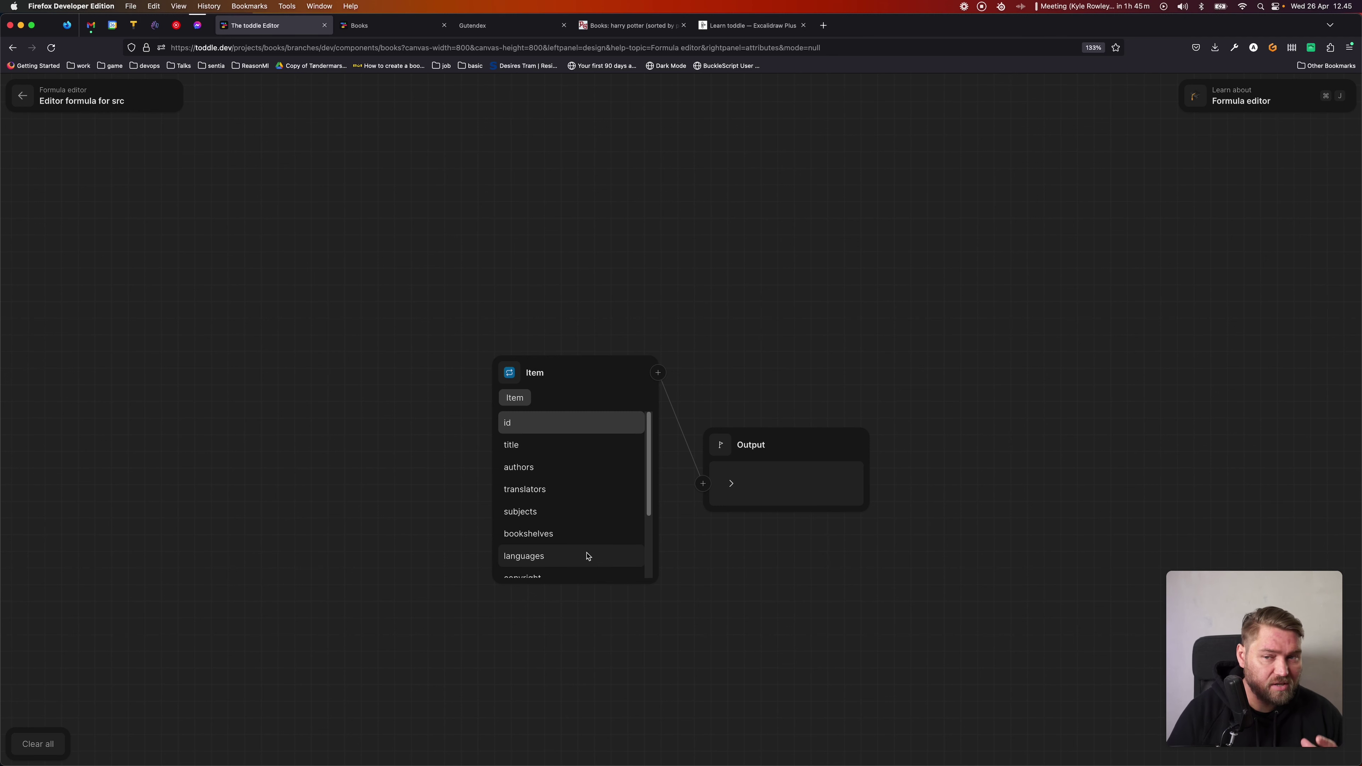
pyautogui.scroll(-1, 590, 485)
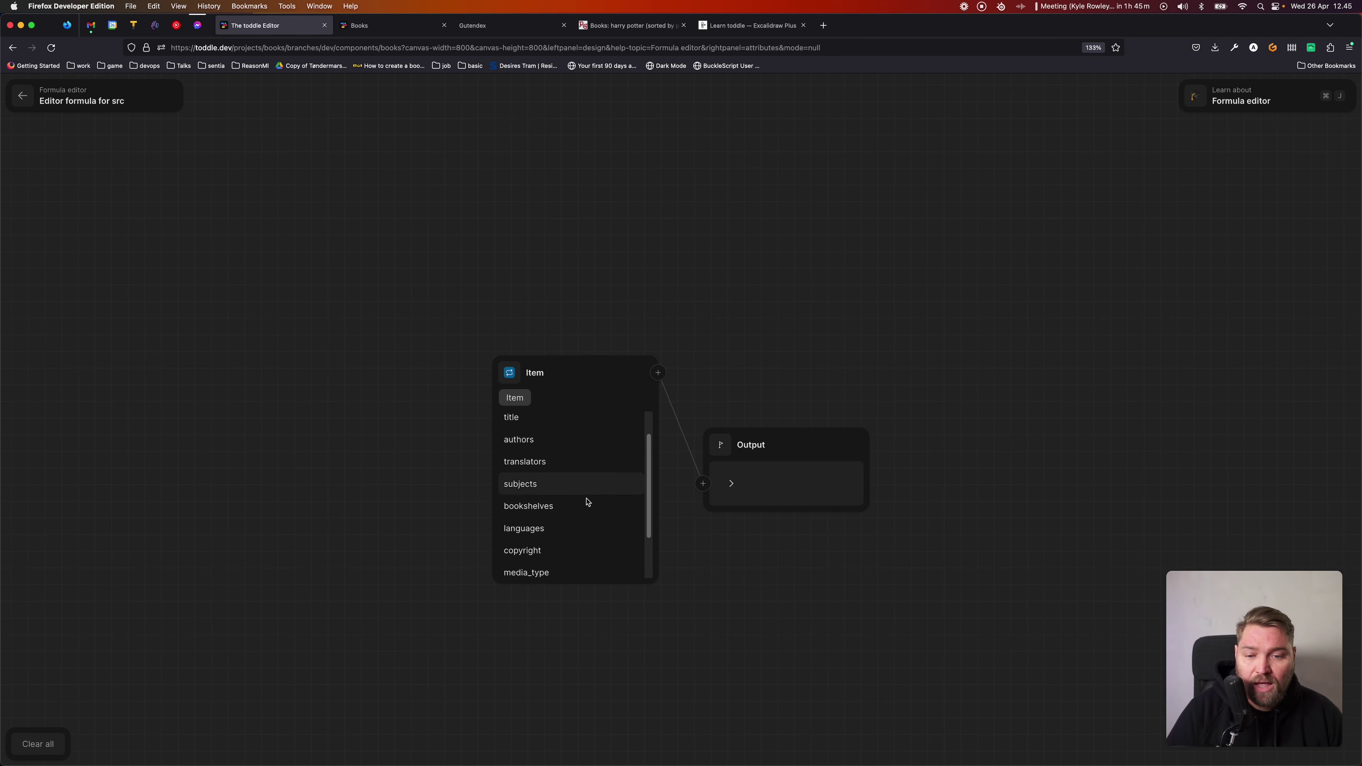
pyautogui.scroll(-2, 580, 513)
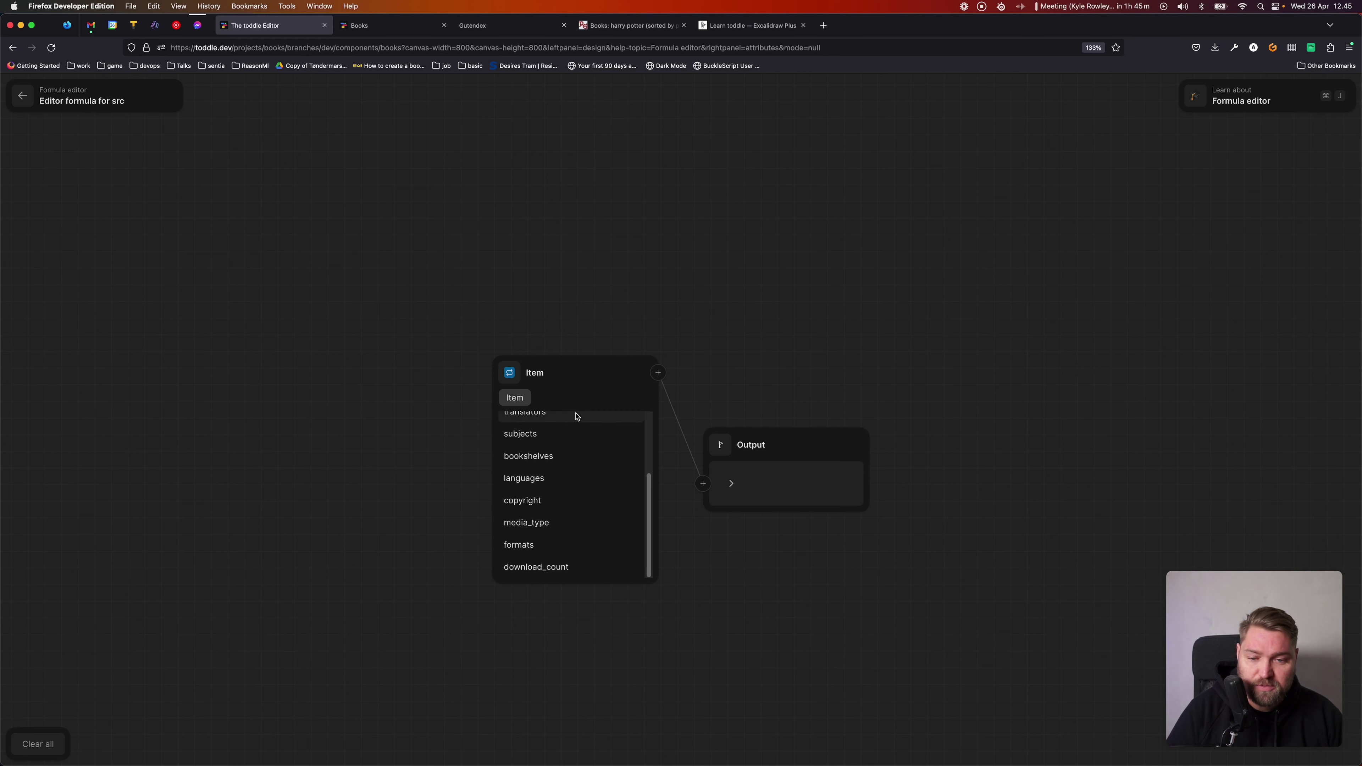
pyautogui.click(551, 524)
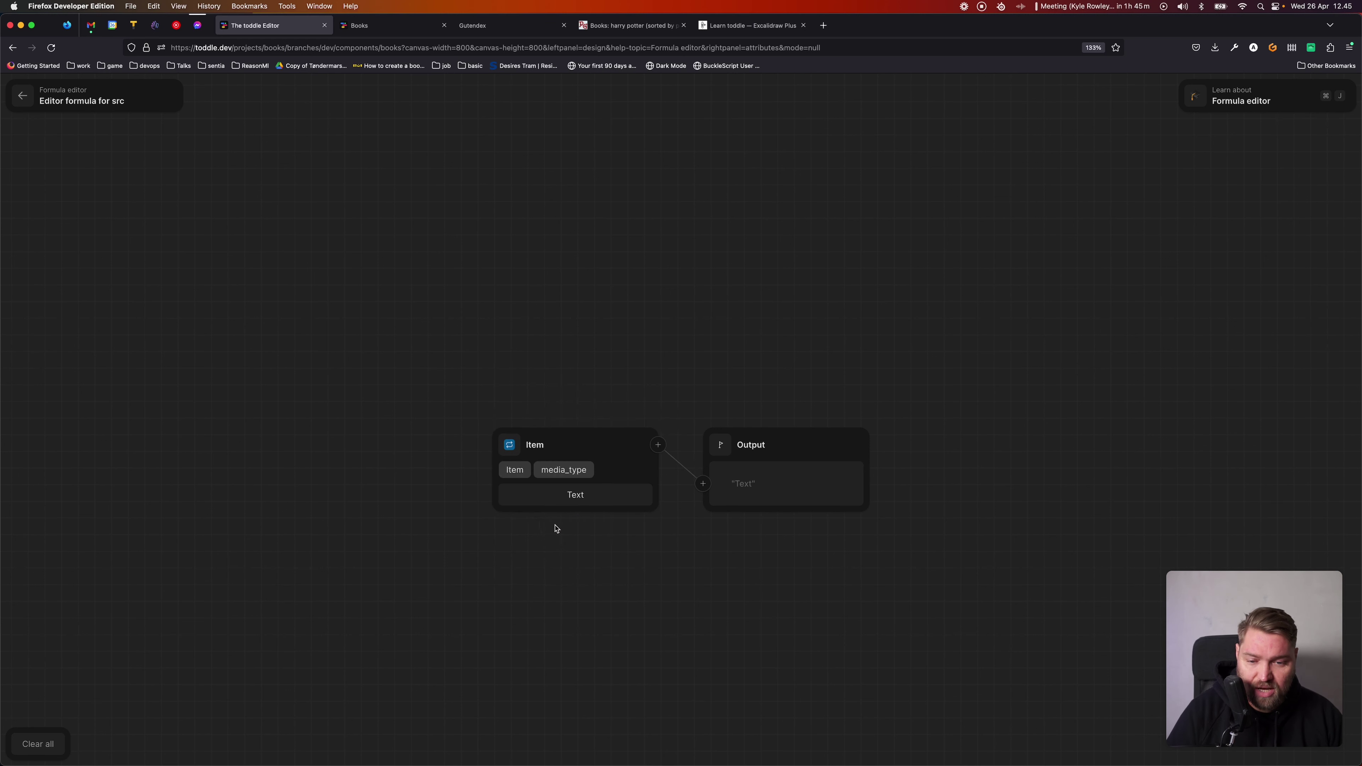
pyautogui.click(567, 470)
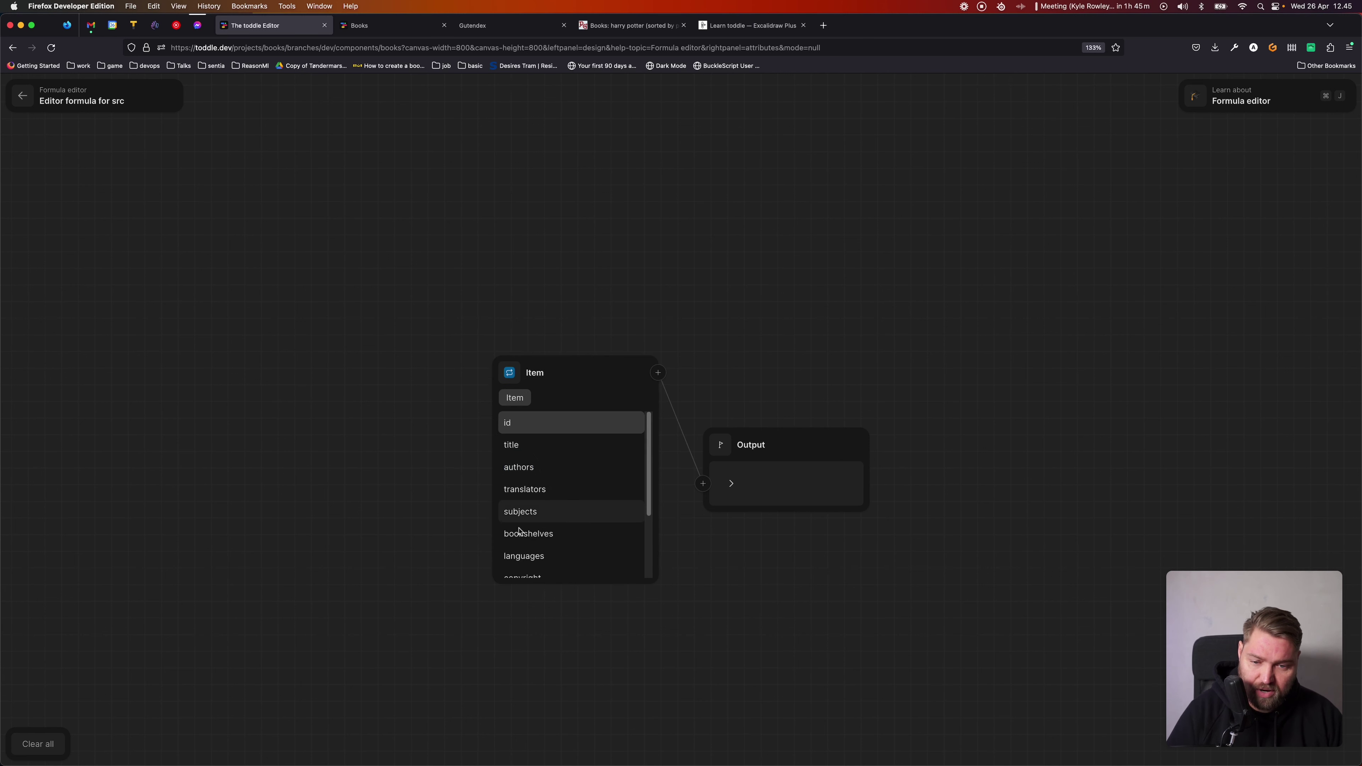
# - Bind the image's src to the item's formats image/jpeg value and close the formula editor
pyautogui.click(554, 550)
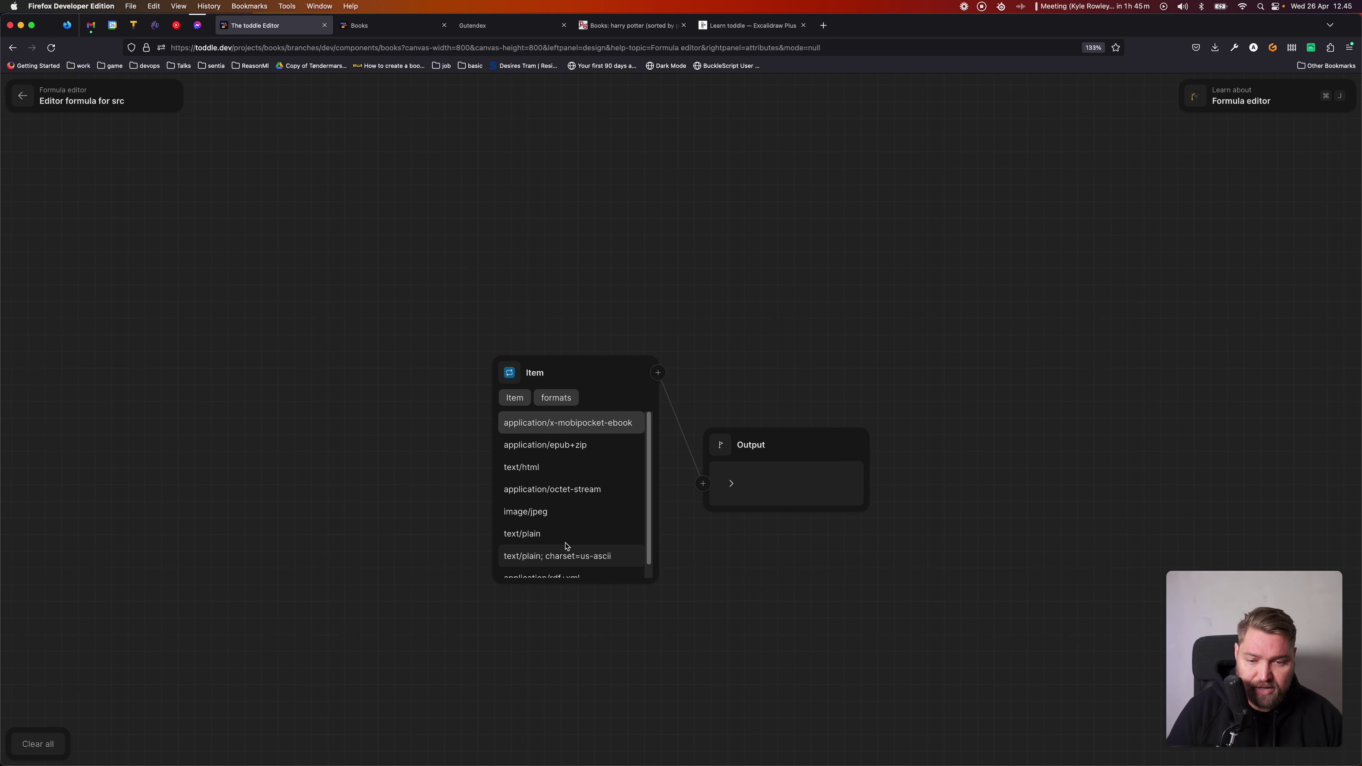
pyautogui.scroll(-1, 565, 546)
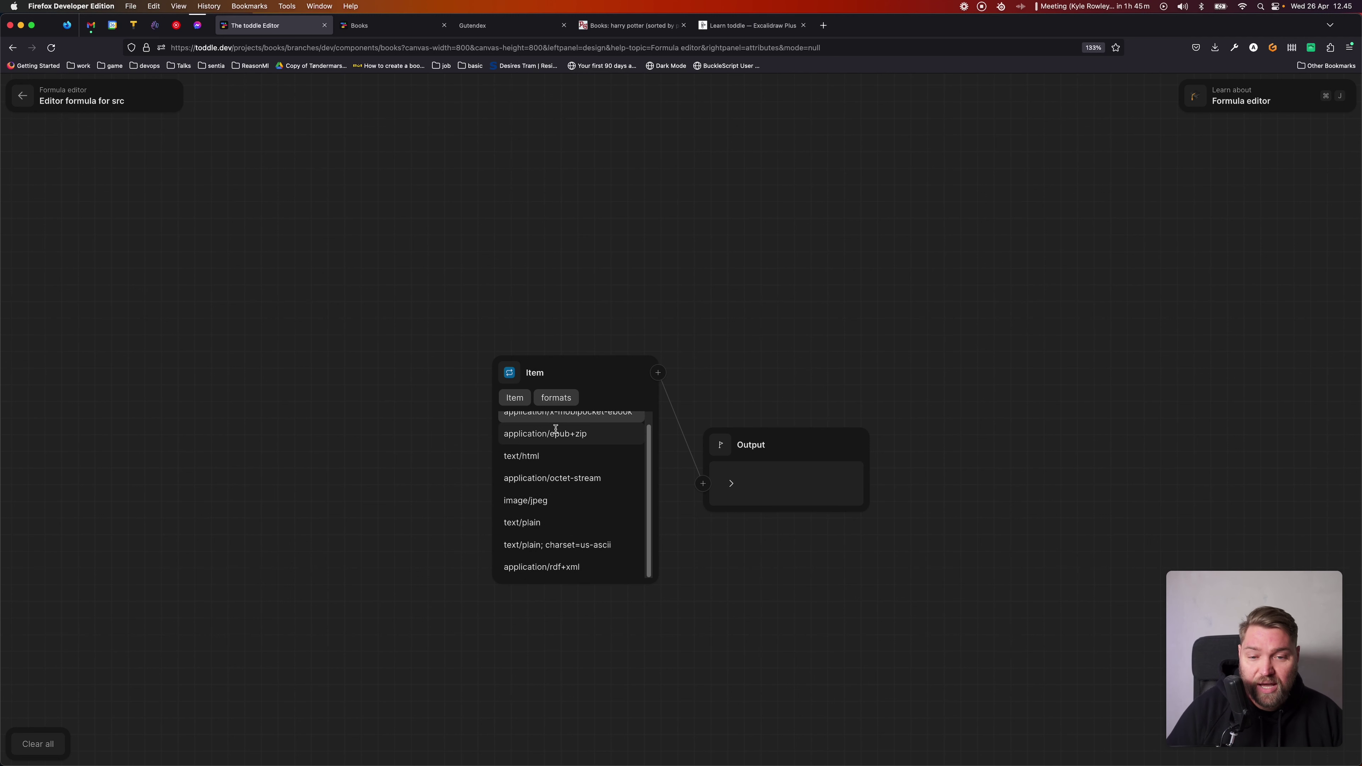
pyautogui.click(562, 508)
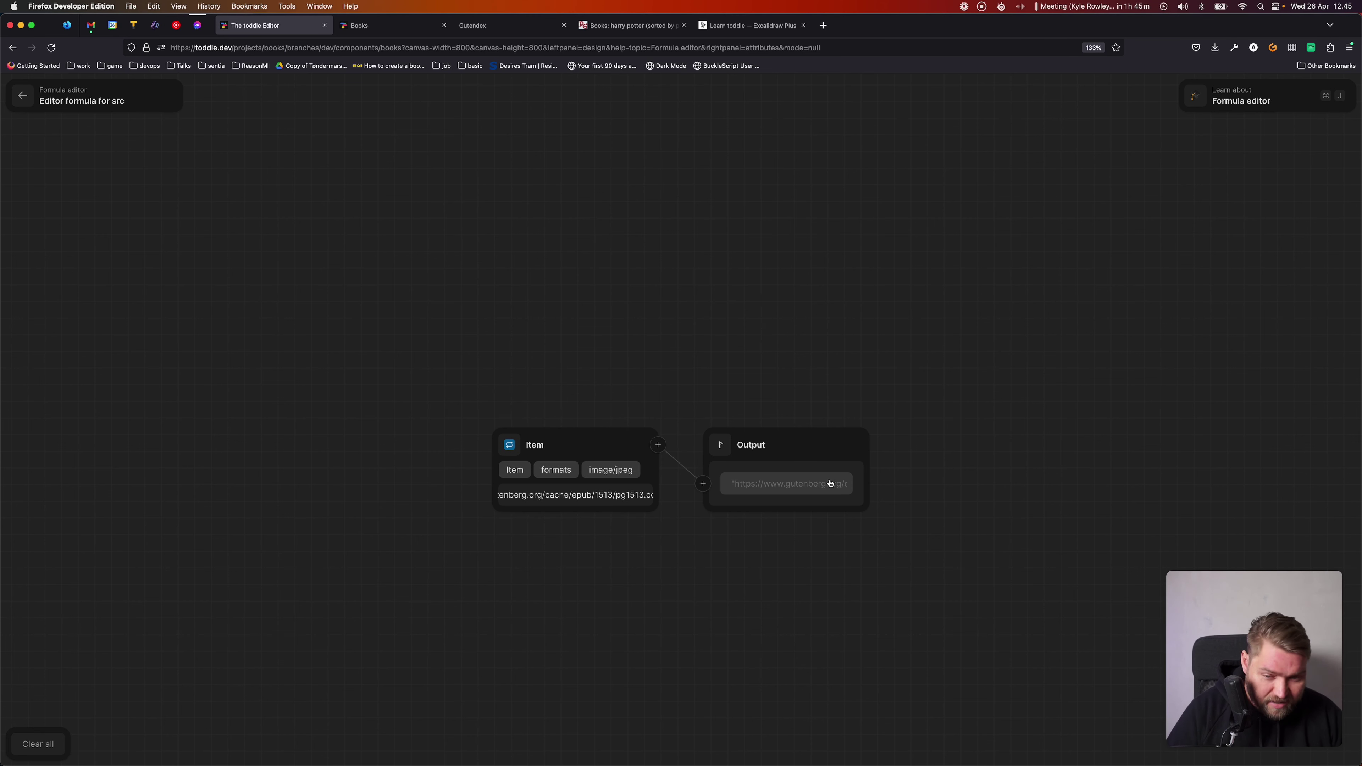
pyautogui.click(725, 376)
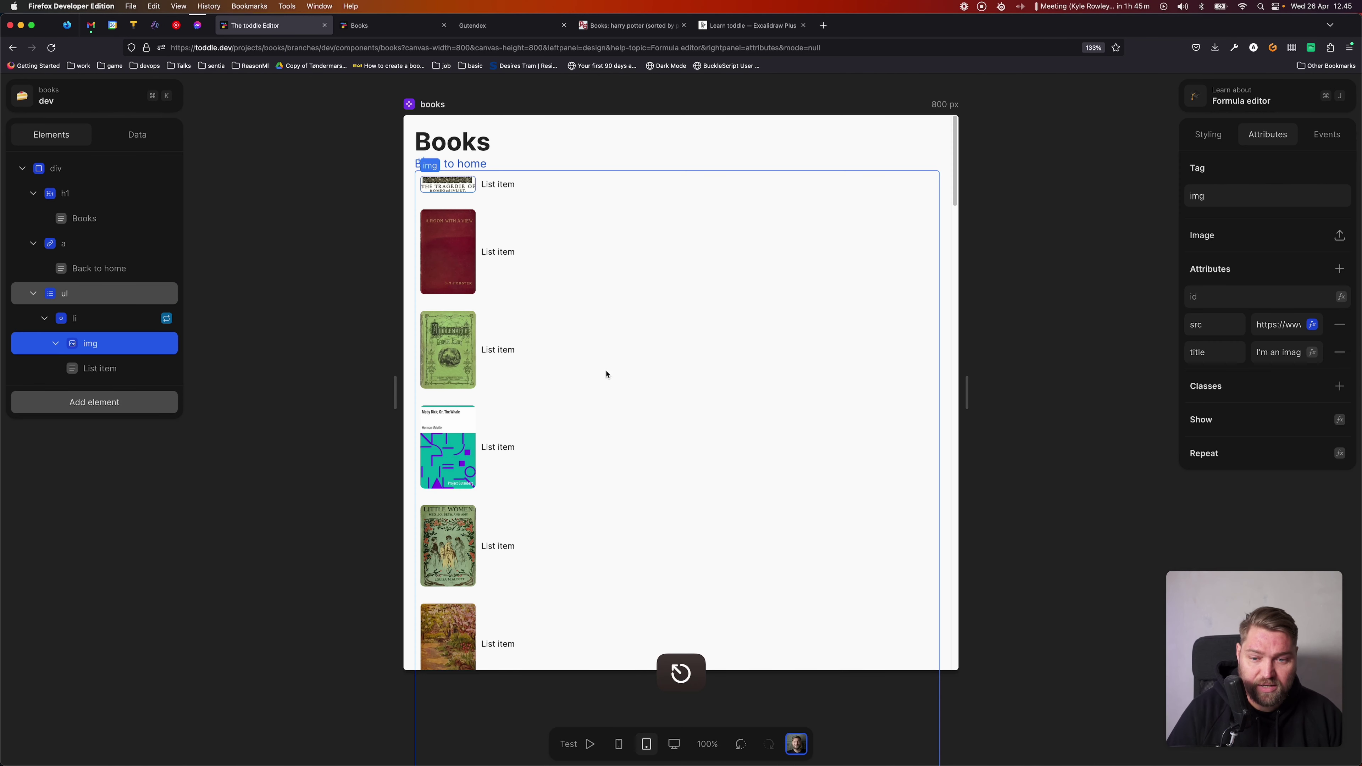
# - Preview the books page briefly in test mode and inspect the list item and its cover image
pyautogui.scroll(5, 481, 284)
pyautogui.scroll(-4, 481, 284)
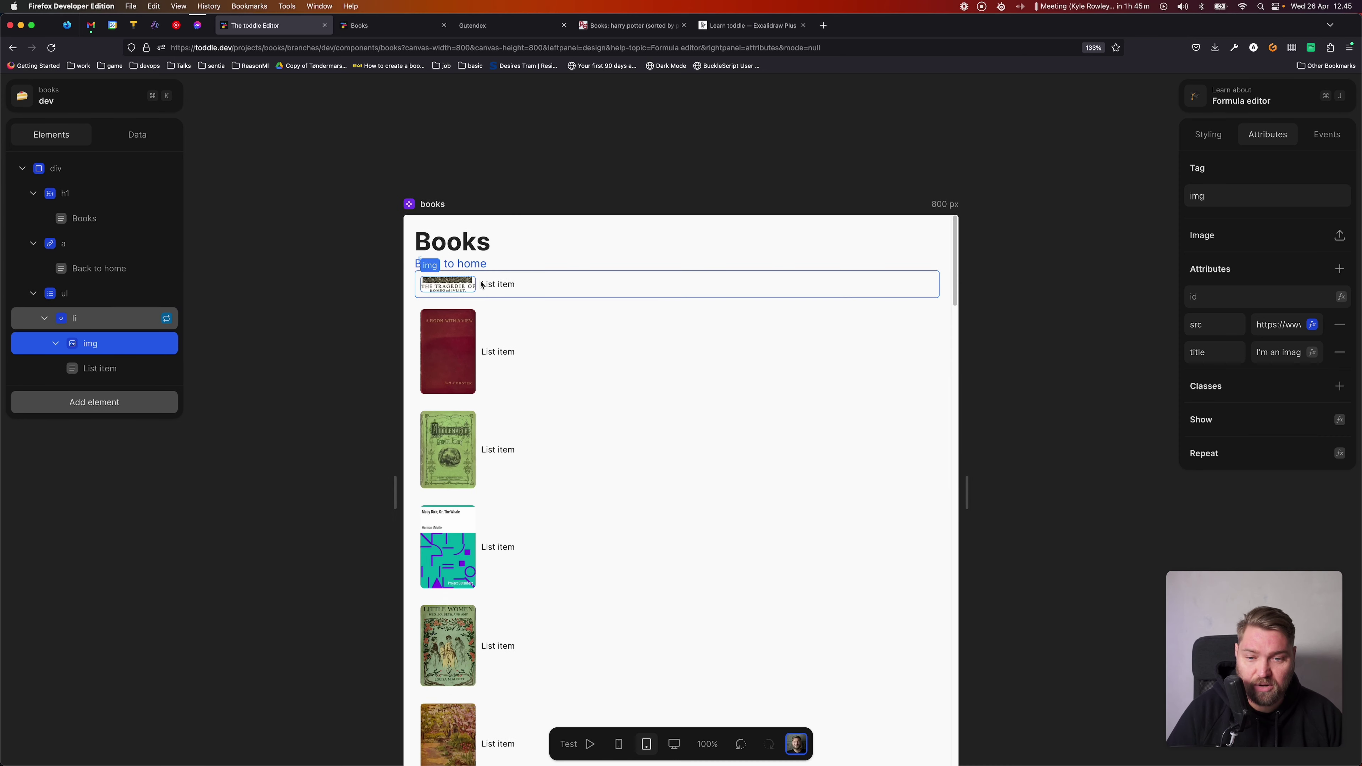
pyautogui.press('t')
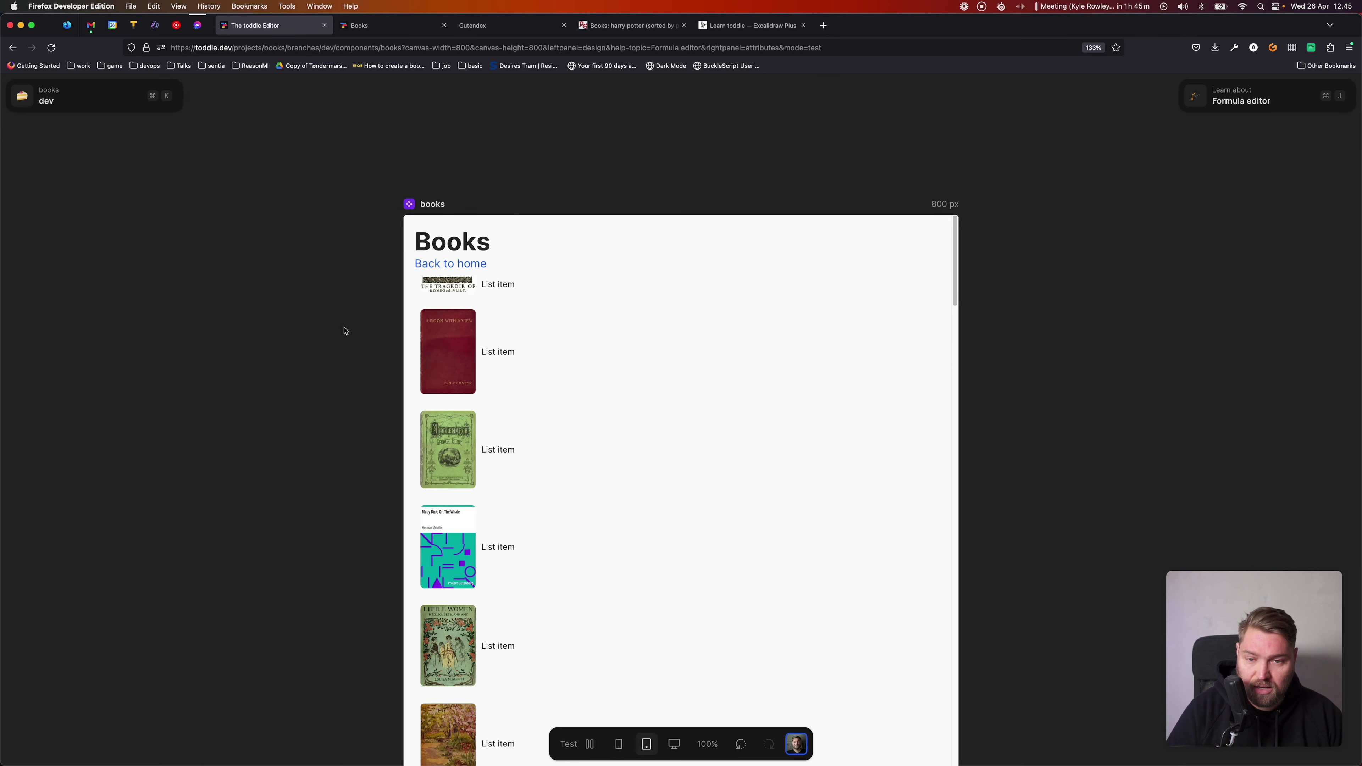
pyautogui.click(317, 341)
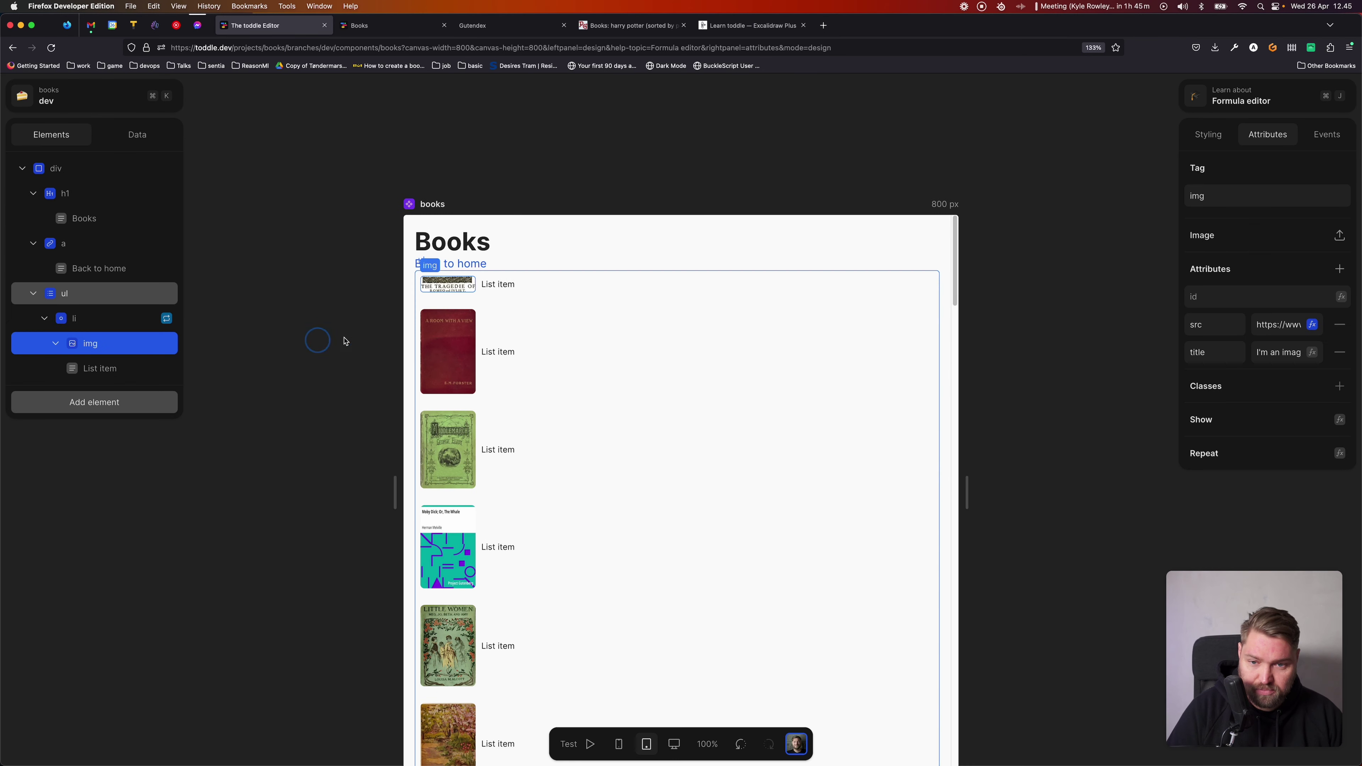
pyautogui.click(121, 324)
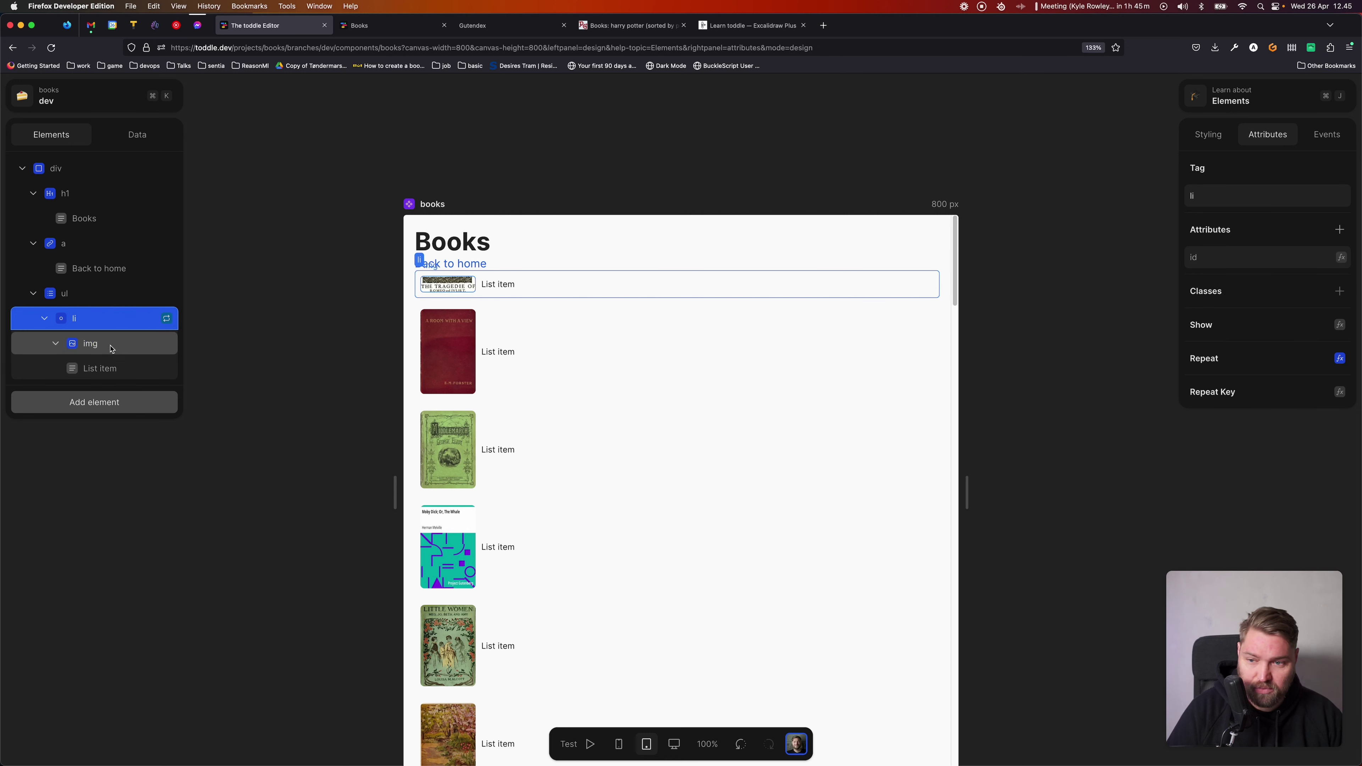
pyautogui.click(447, 287)
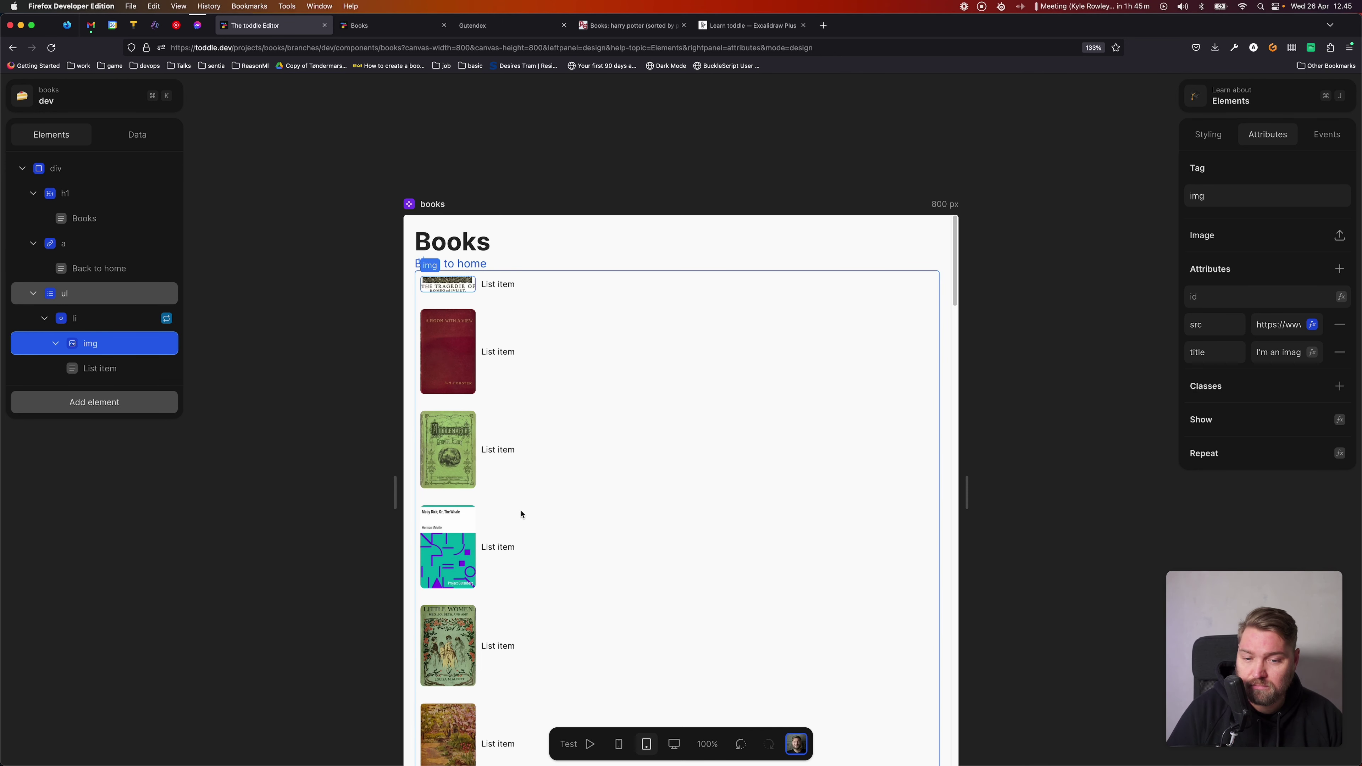
pyautogui.scroll(-2, 521, 514)
# - Bind the list item's text to the repeated Item's title with a formula and close the formula editor
pyautogui.click(131, 369)
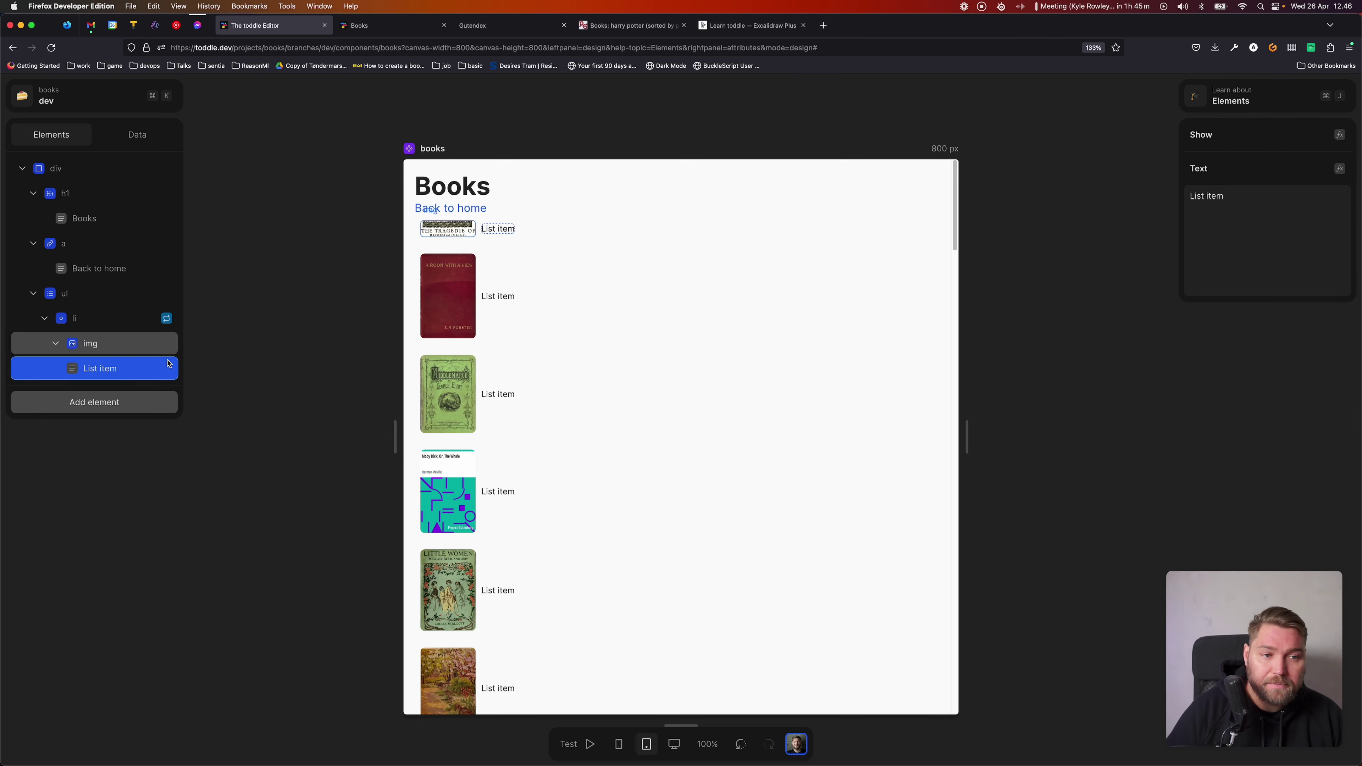
pyautogui.click(1339, 169)
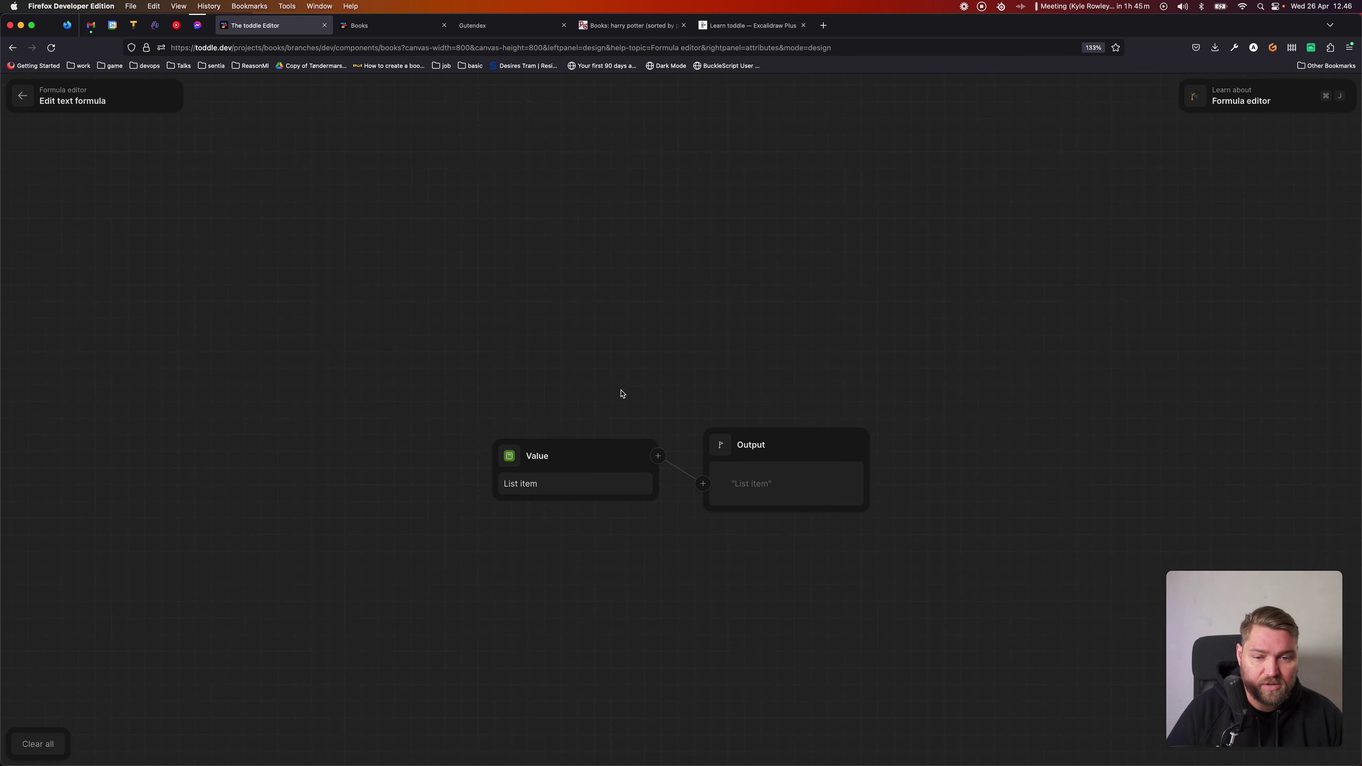
pyautogui.click(509, 455)
pyautogui.click(523, 553)
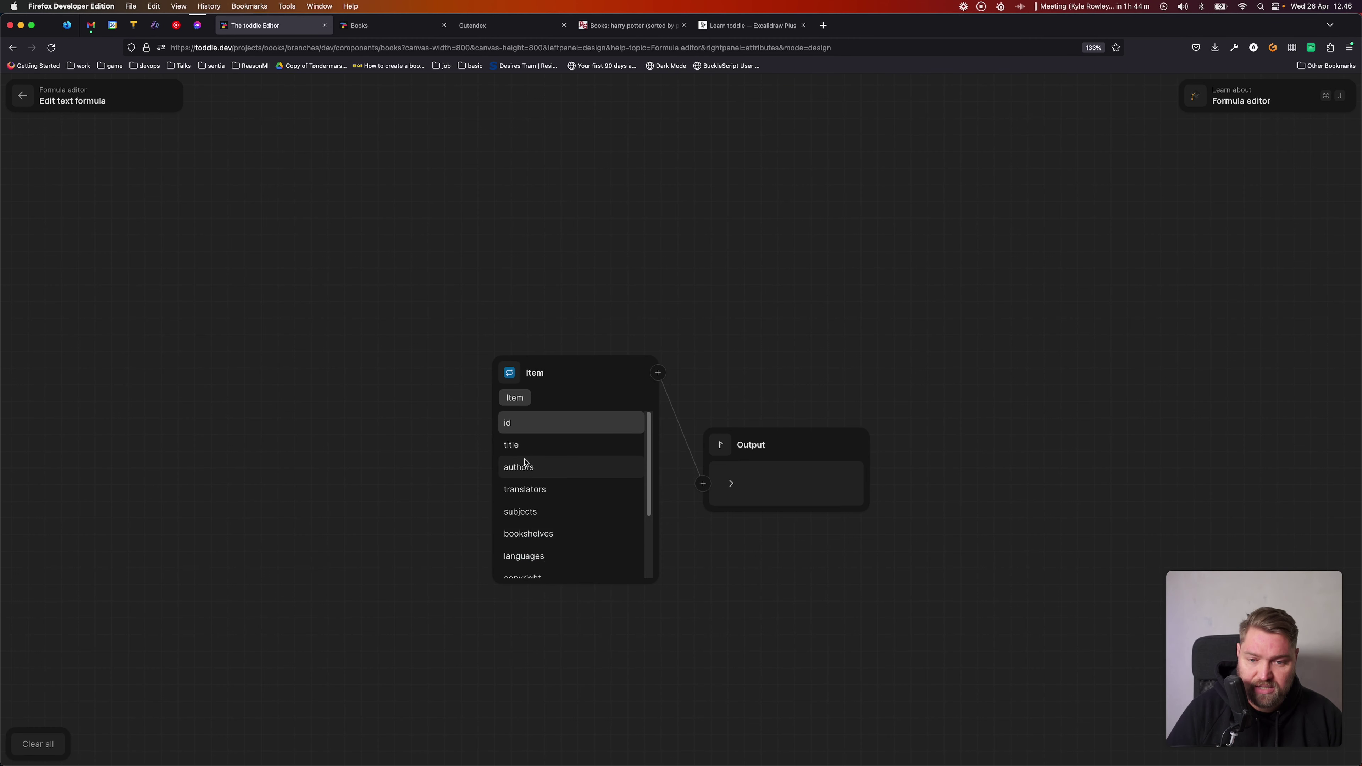
pyautogui.click(523, 446)
pyautogui.press('Escape')
pyautogui.click(332, 324)
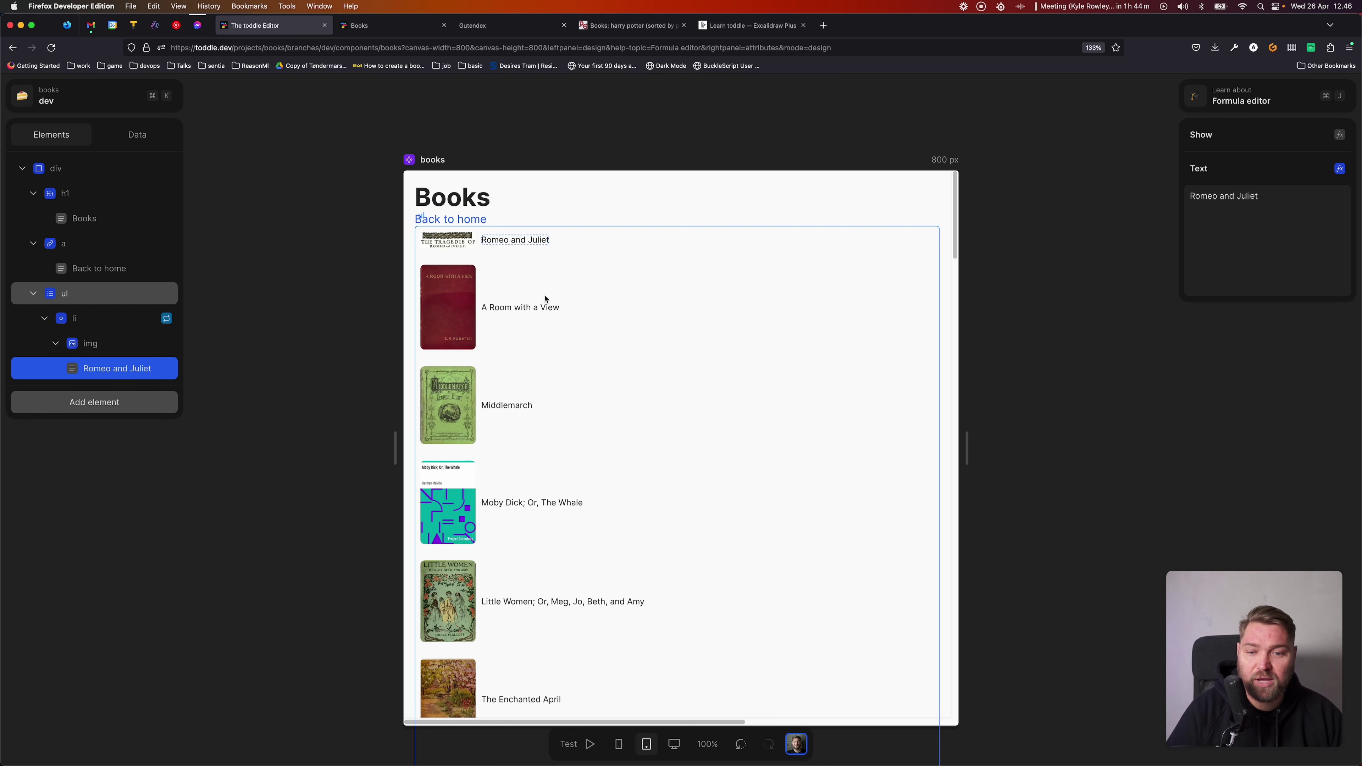
pyautogui.click(563, 408)
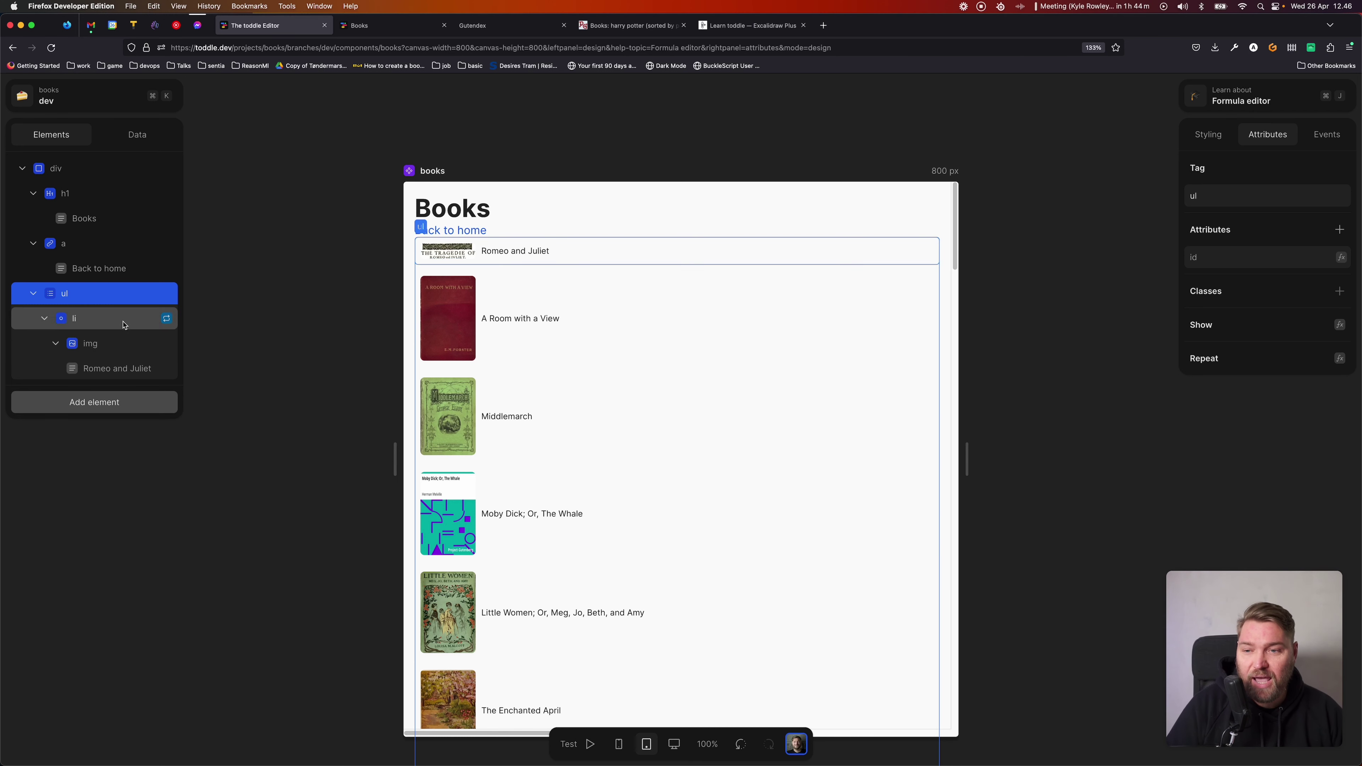
# - Switch to the Gutendex documentation and read up on the search and languages query parameters
pyautogui.click(504, 27)
pyautogui.scroll(-10, 407, 386)
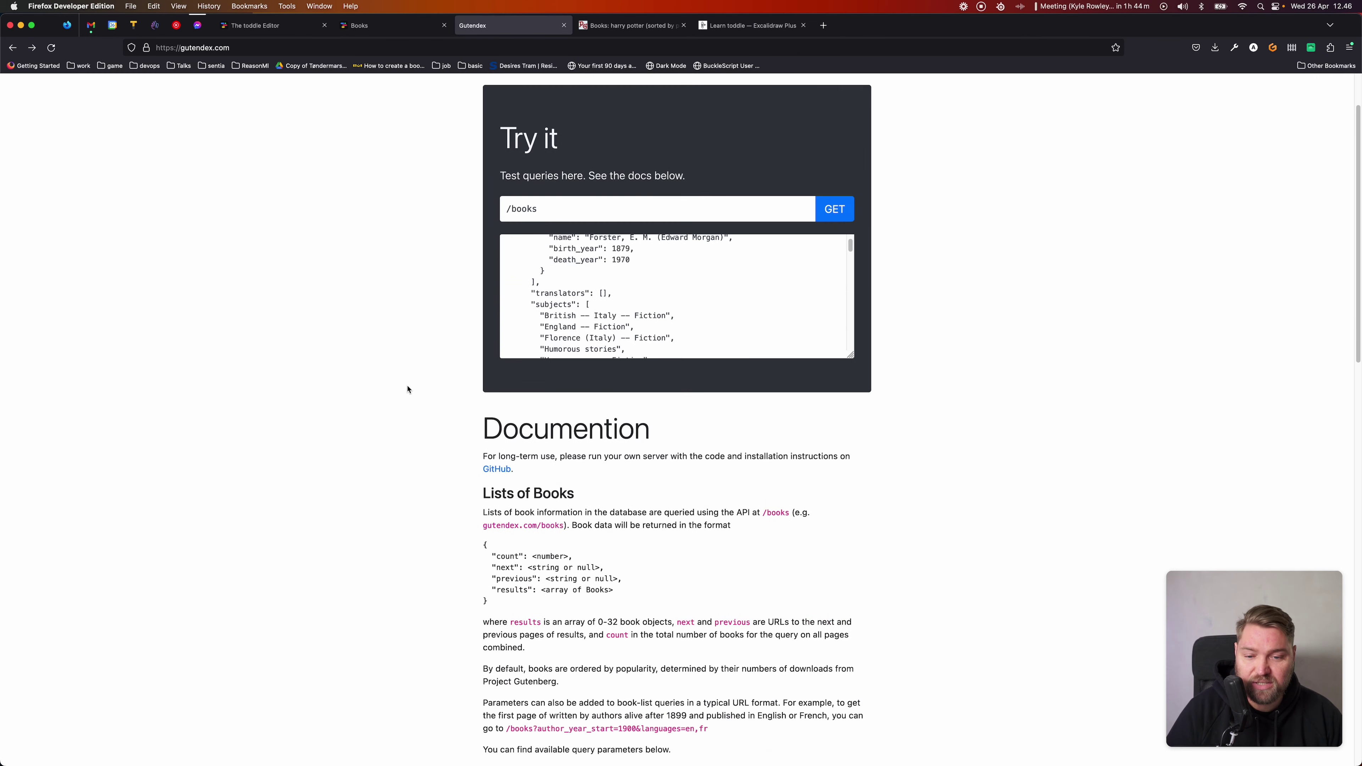
pyautogui.scroll(-4, 406, 385)
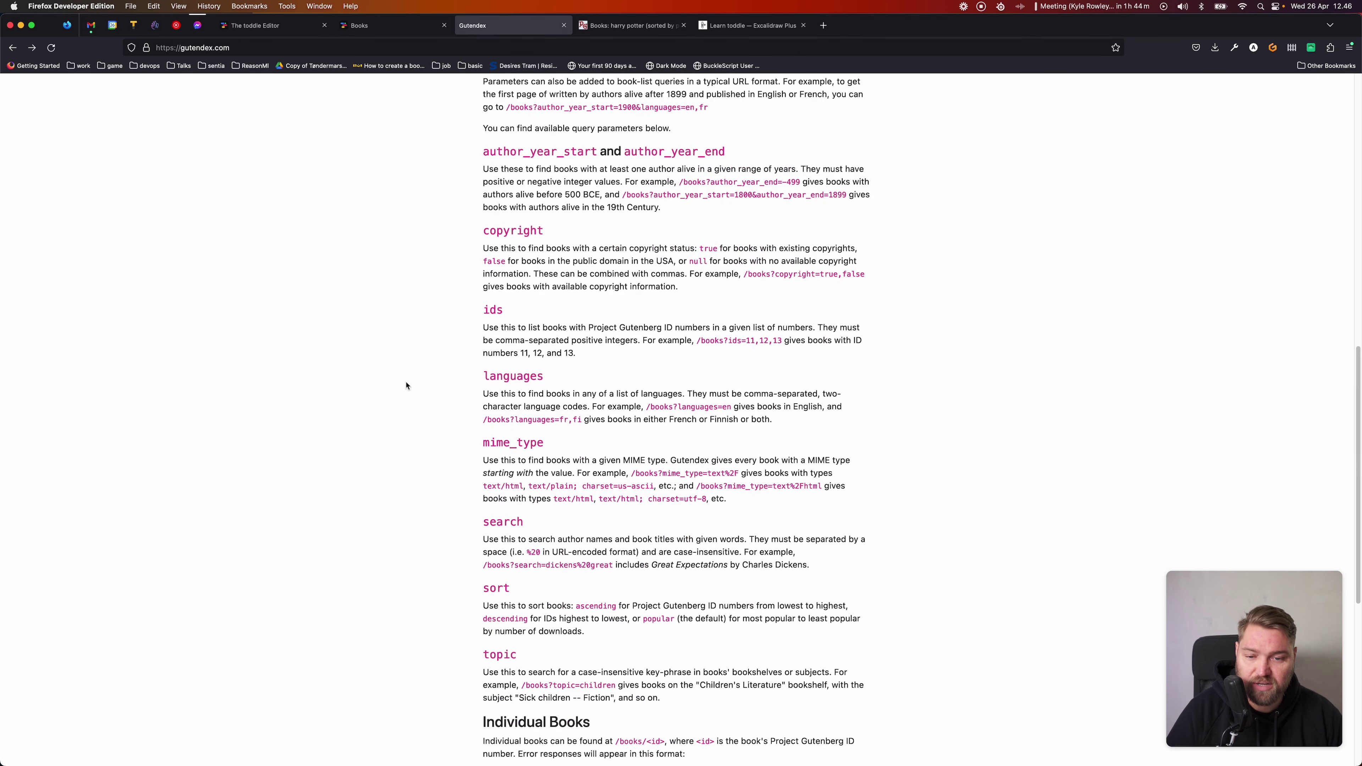
pyautogui.doubleClick(499, 415)
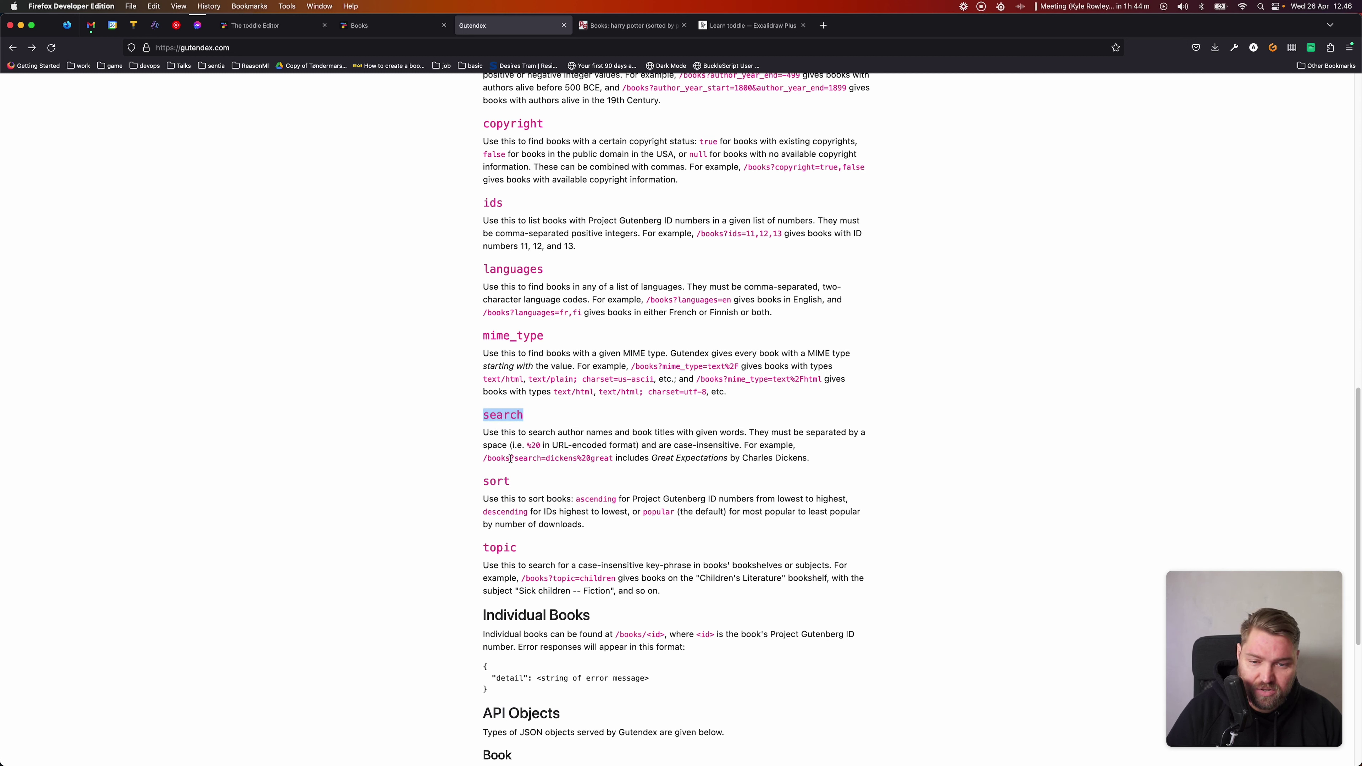
pyautogui.moveTo(510, 457); pyautogui.dragTo(613, 458)
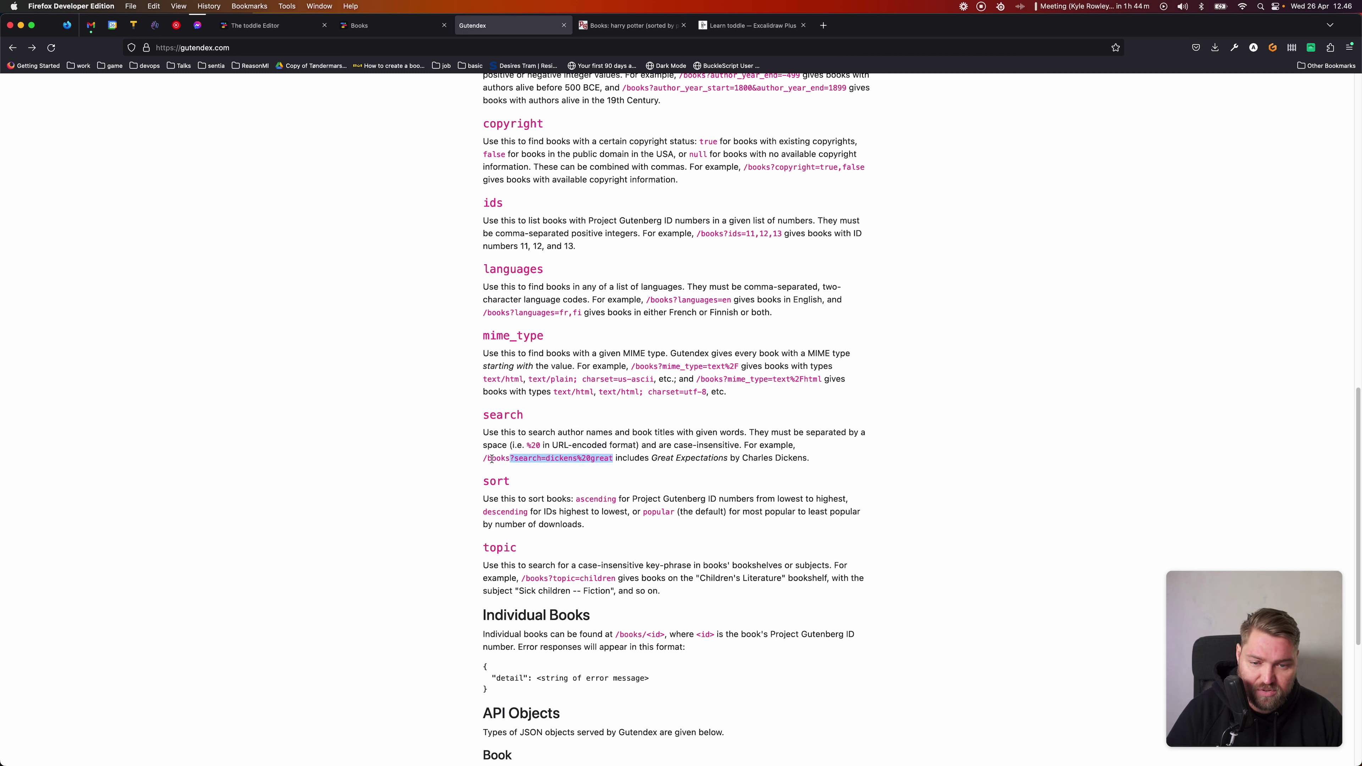
pyautogui.doubleClick(383, 280)
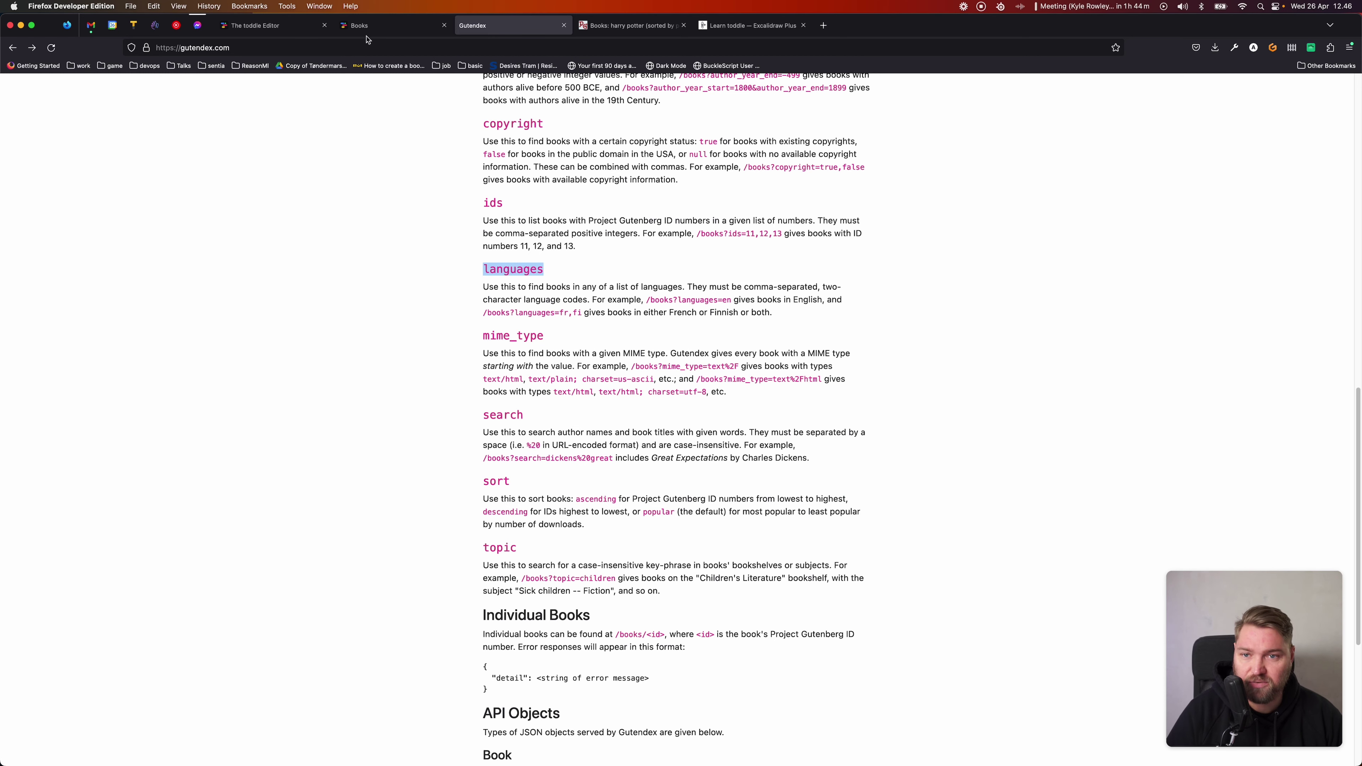
# - Return to the toddle editor and add a query parameter named search to the Books API request
pyautogui.click(255, 25)
pyautogui.click(145, 132)
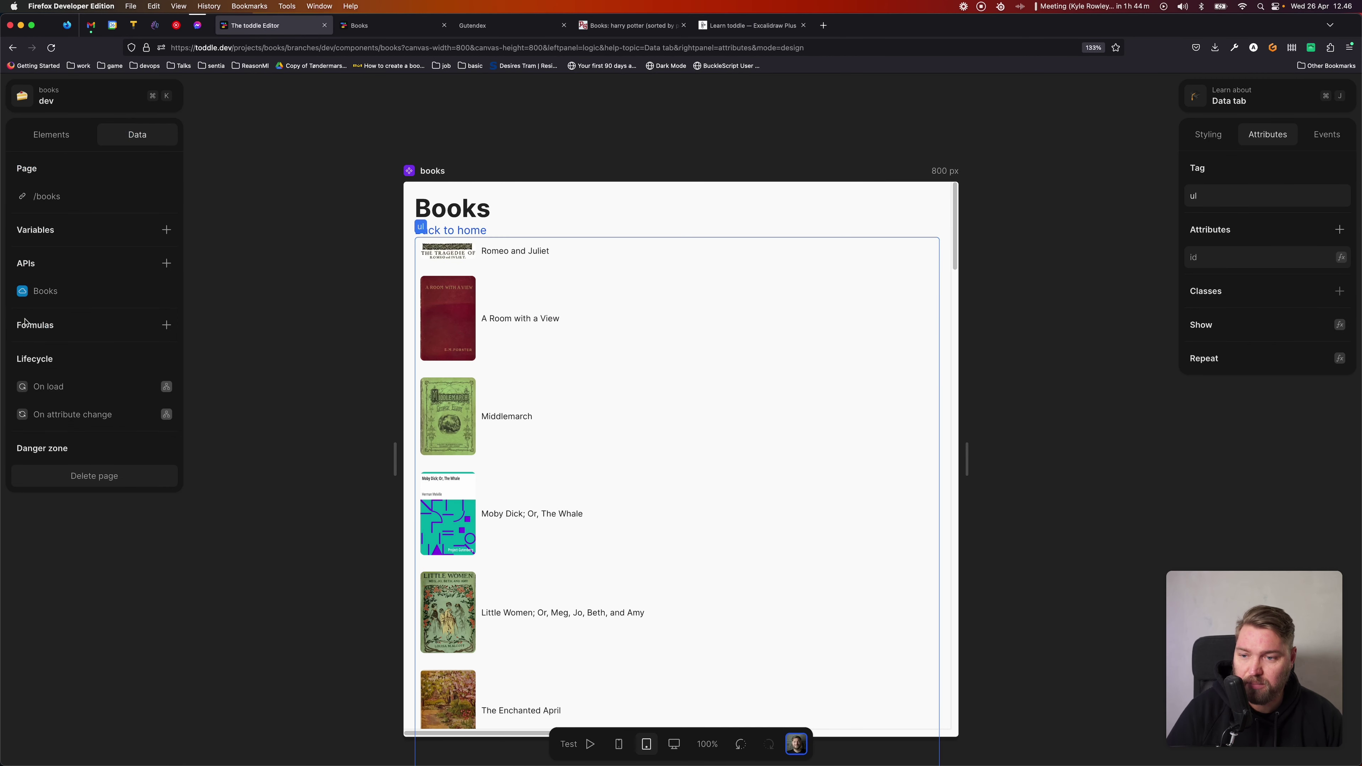
pyautogui.click(51, 290)
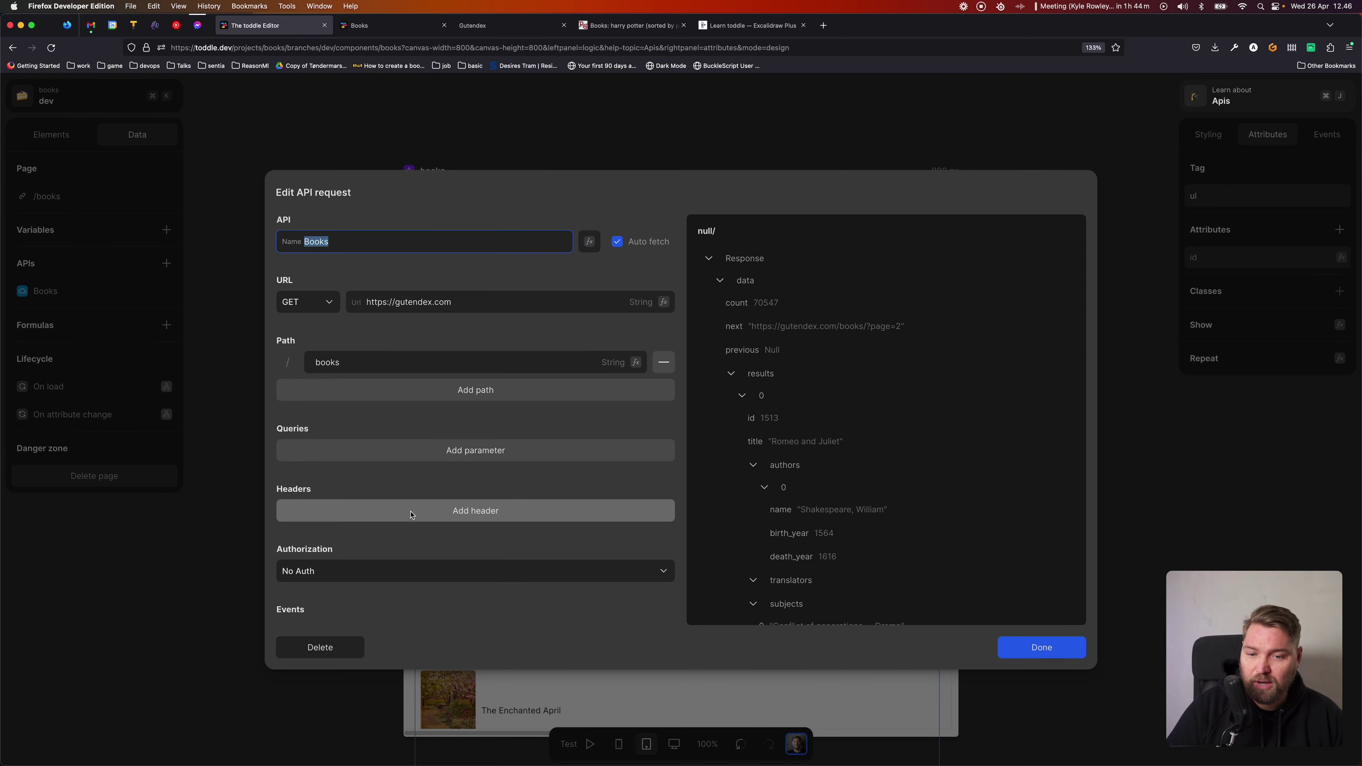
pyautogui.click(472, 451)
pyautogui.click(413, 454)
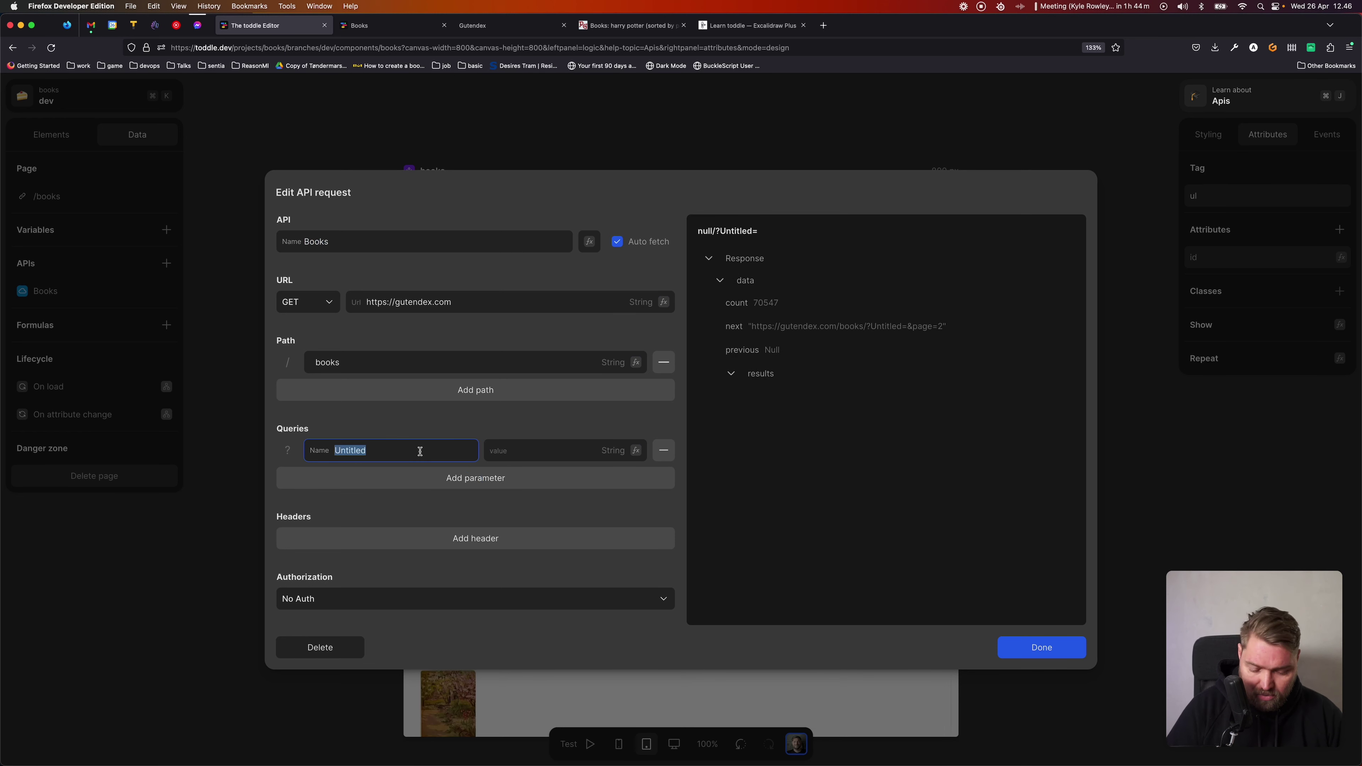
pyautogui.write('search')
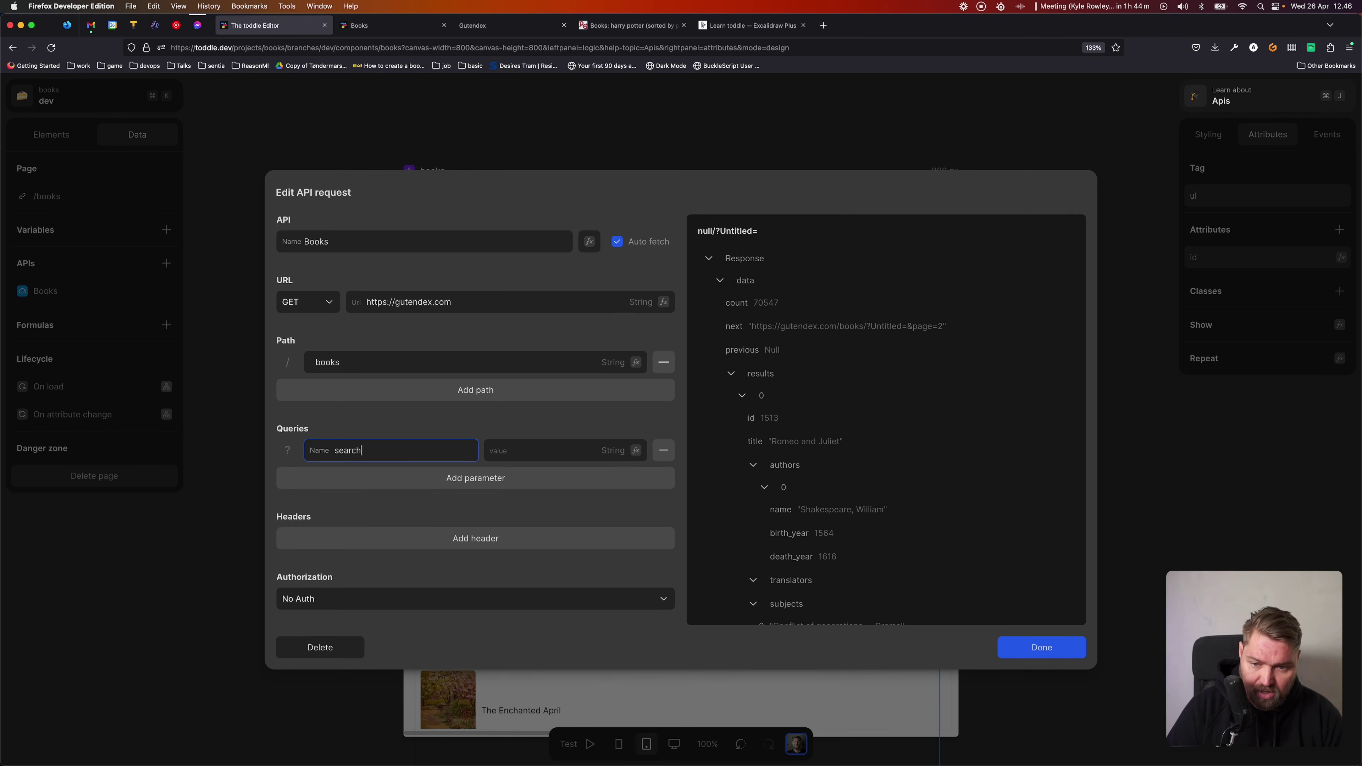
pyautogui.press('Tab')
# - Set the search parameter's value to gatsby and apply it to the Books API request
pyautogui.write('romo')
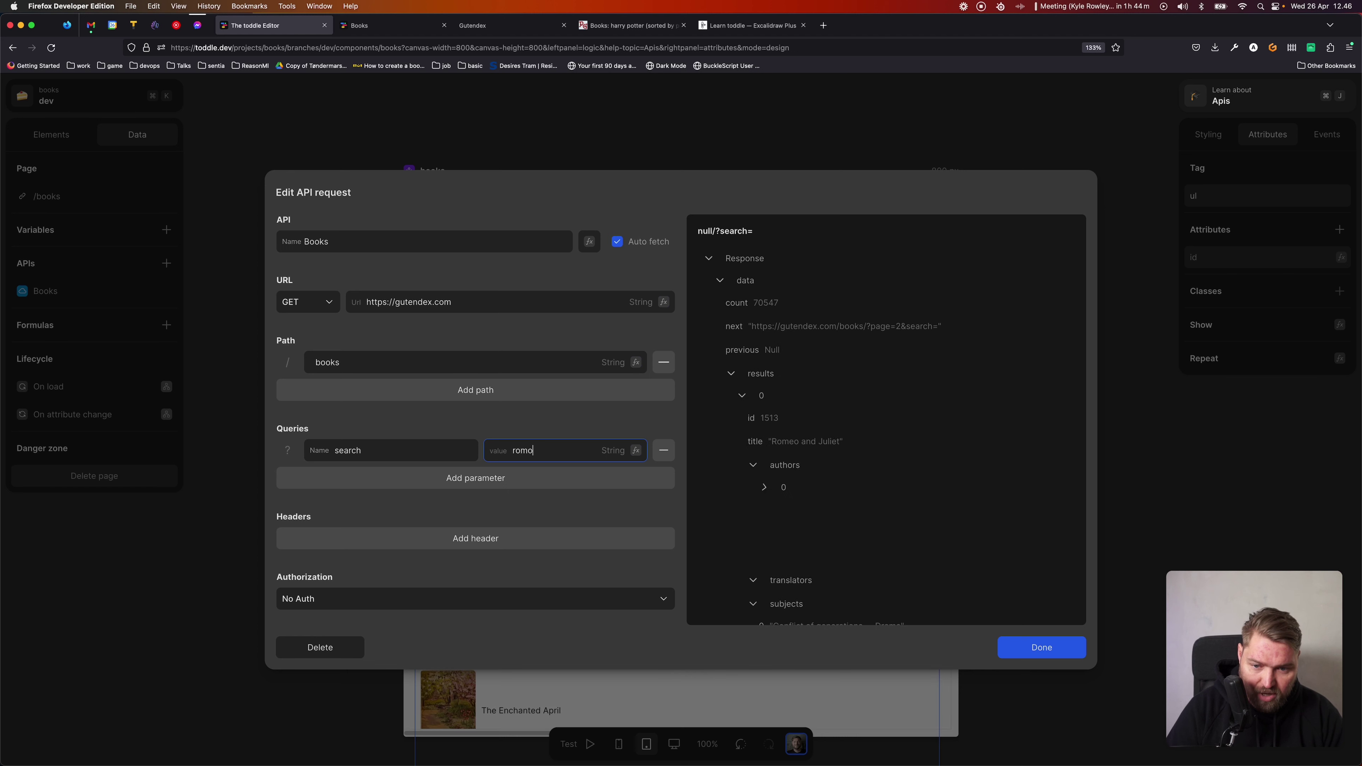
pyautogui.press('BackSpace')
pyautogui.write('eo')
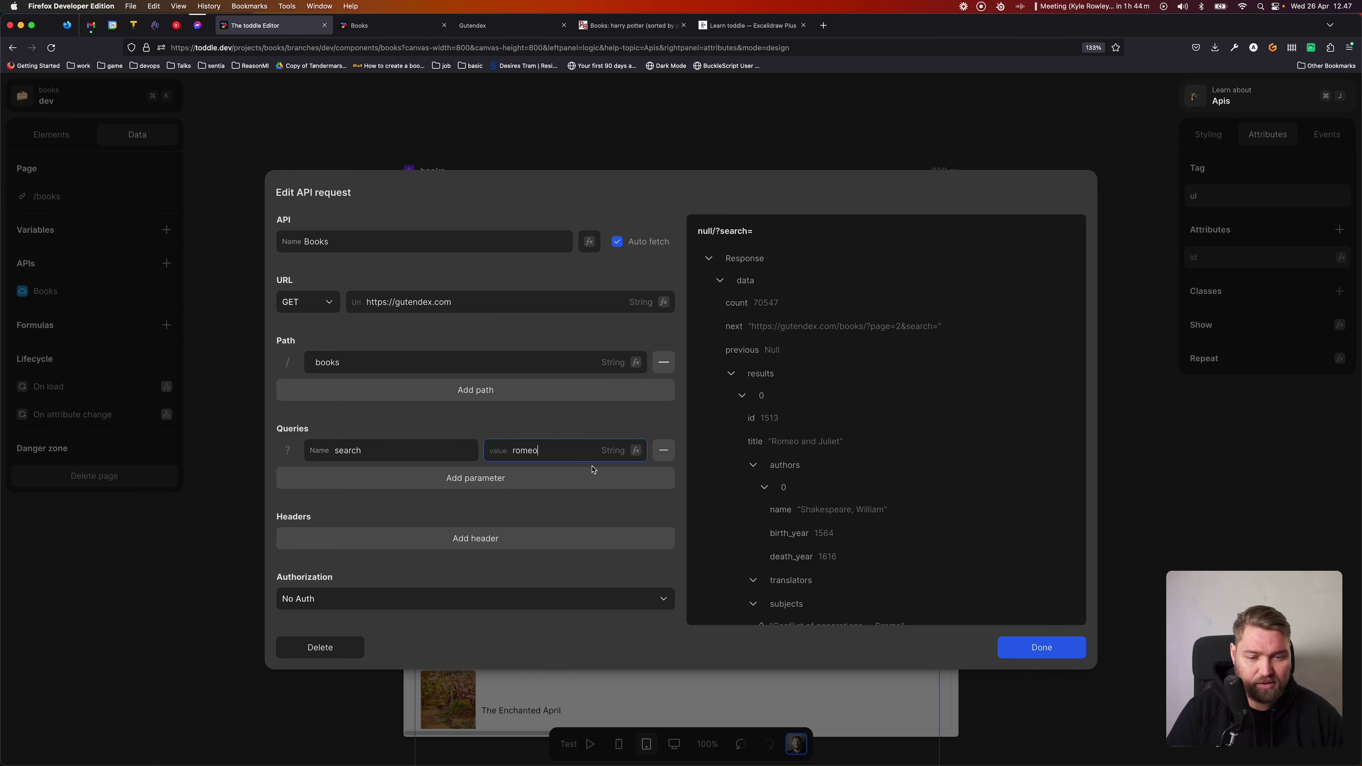
pyautogui.press('super+BackSpace')
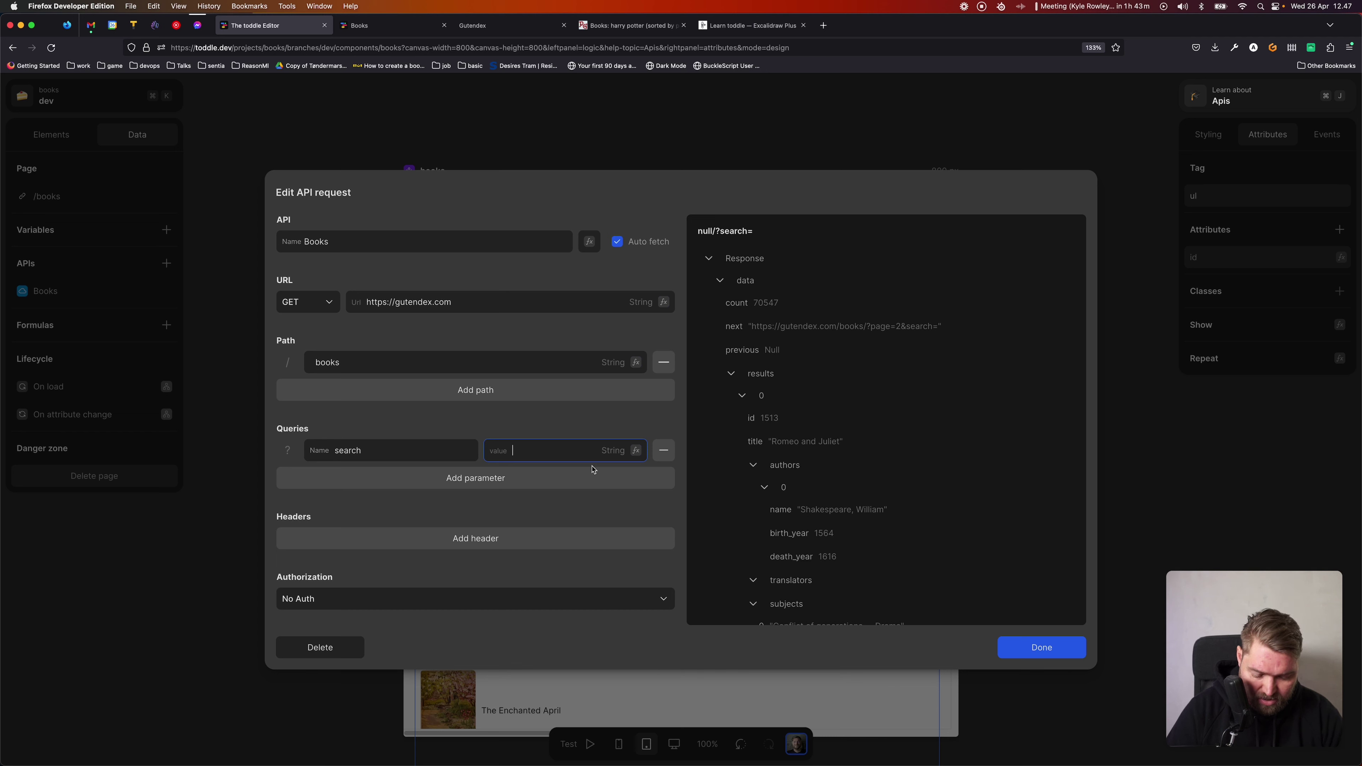
pyautogui.write('gatsby')
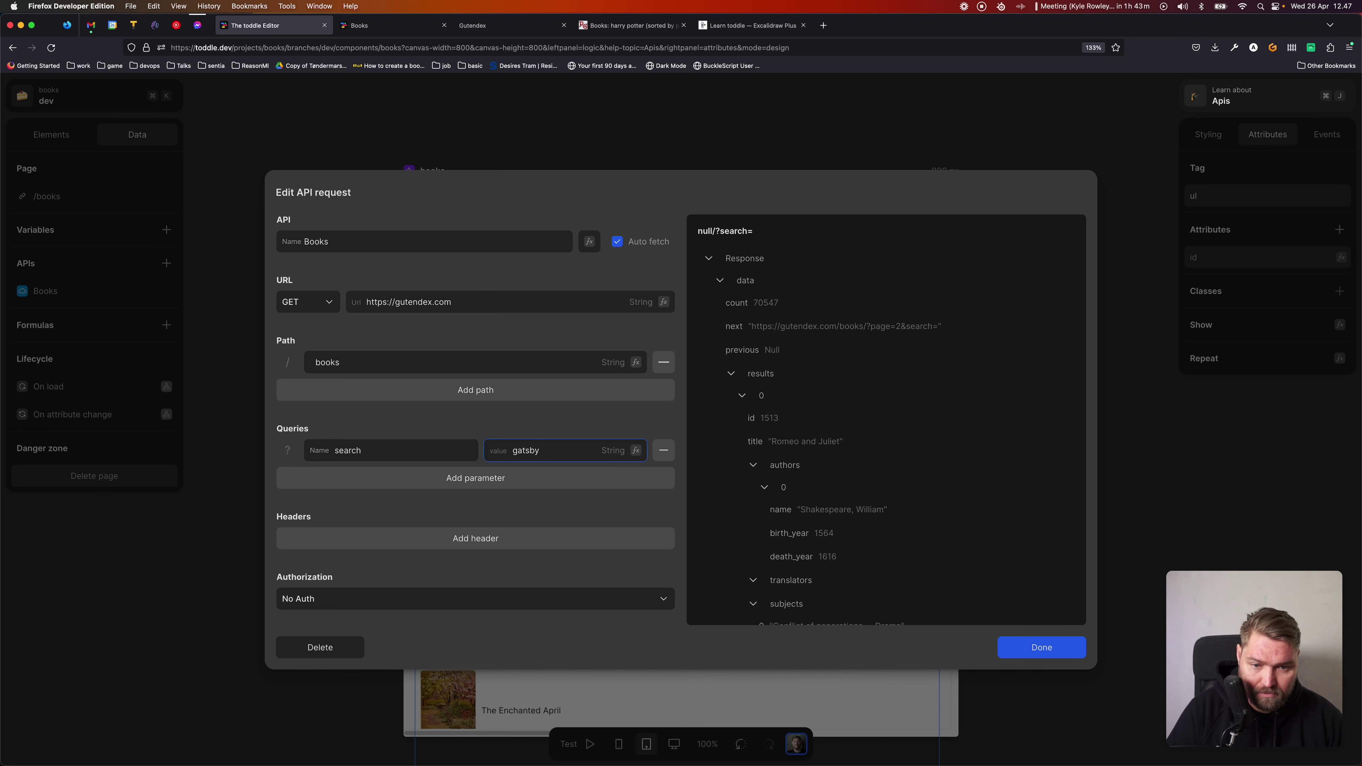
pyautogui.press('Return')
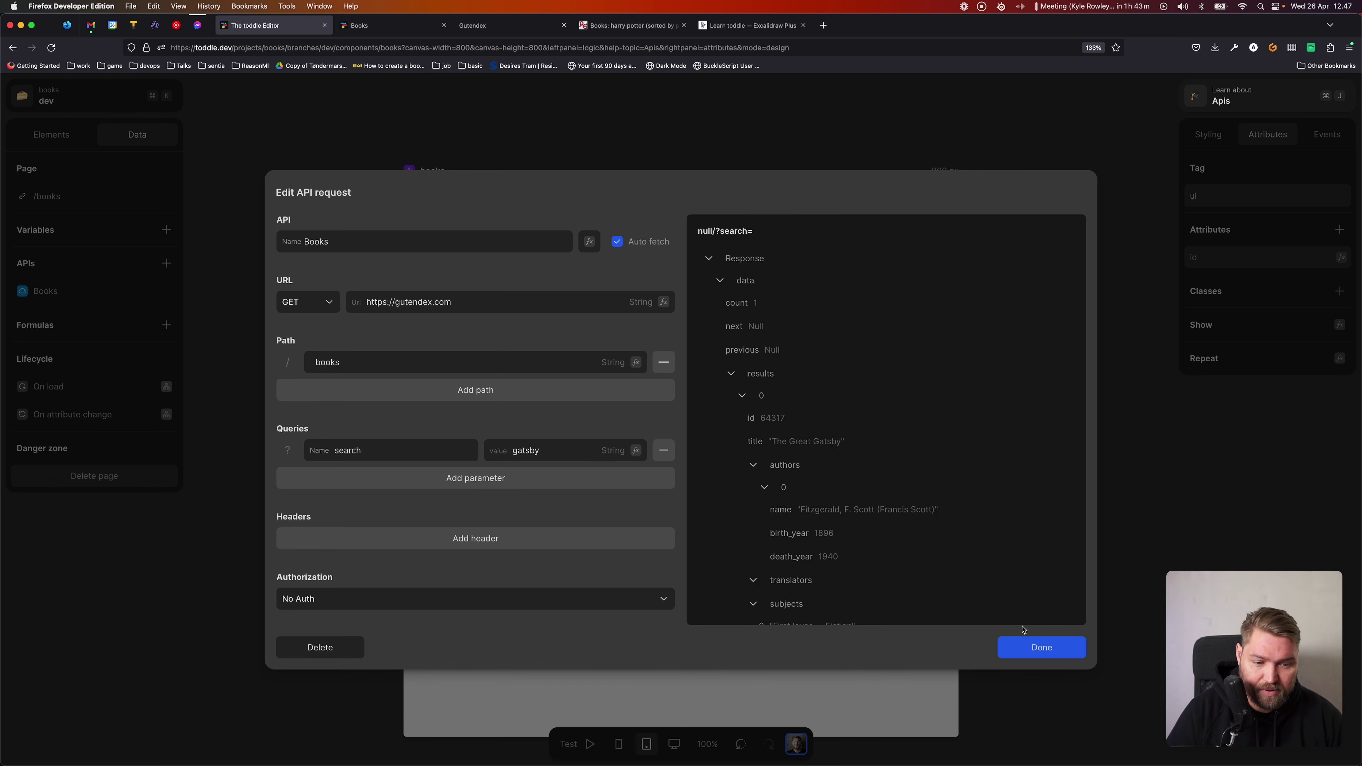
# - Close the Books API request, reopen it to review the search parameter's value, and close it again
pyautogui.click(1032, 647)
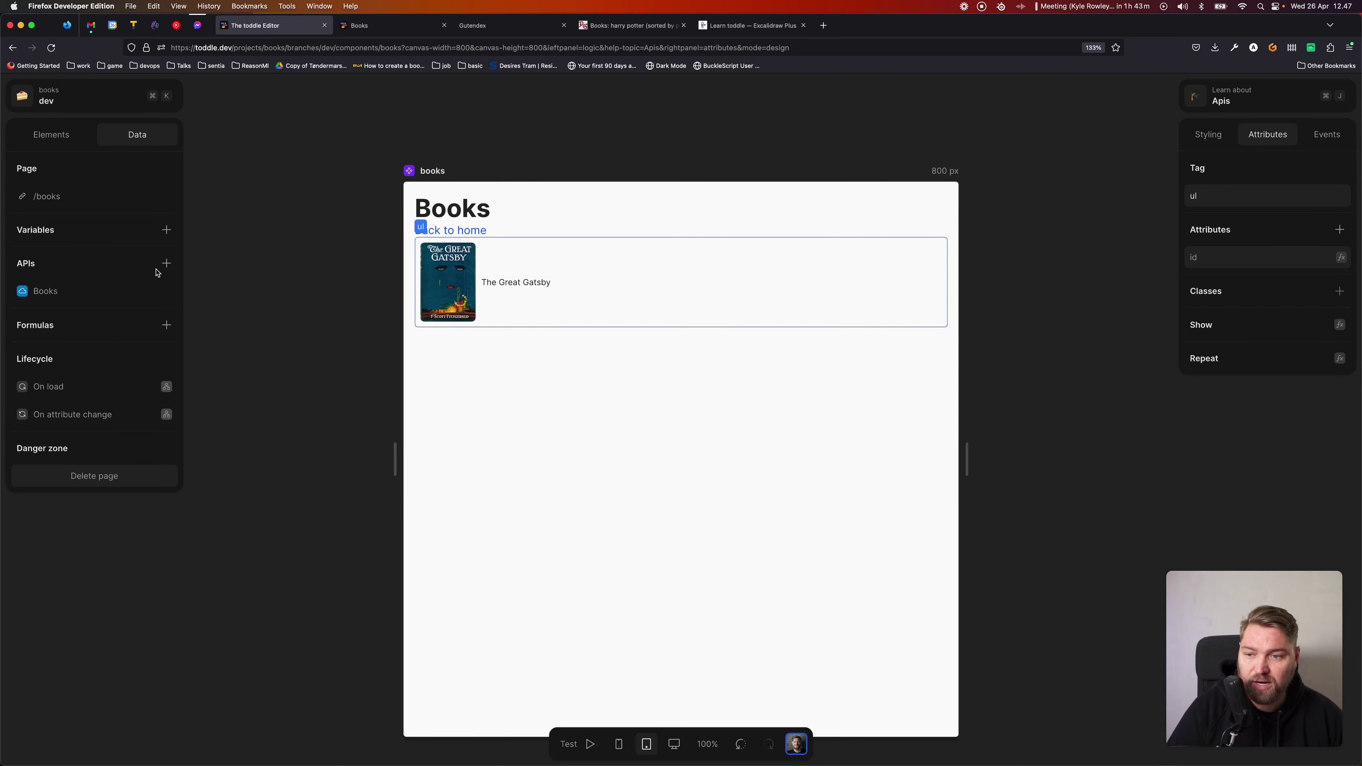
pyautogui.click(86, 292)
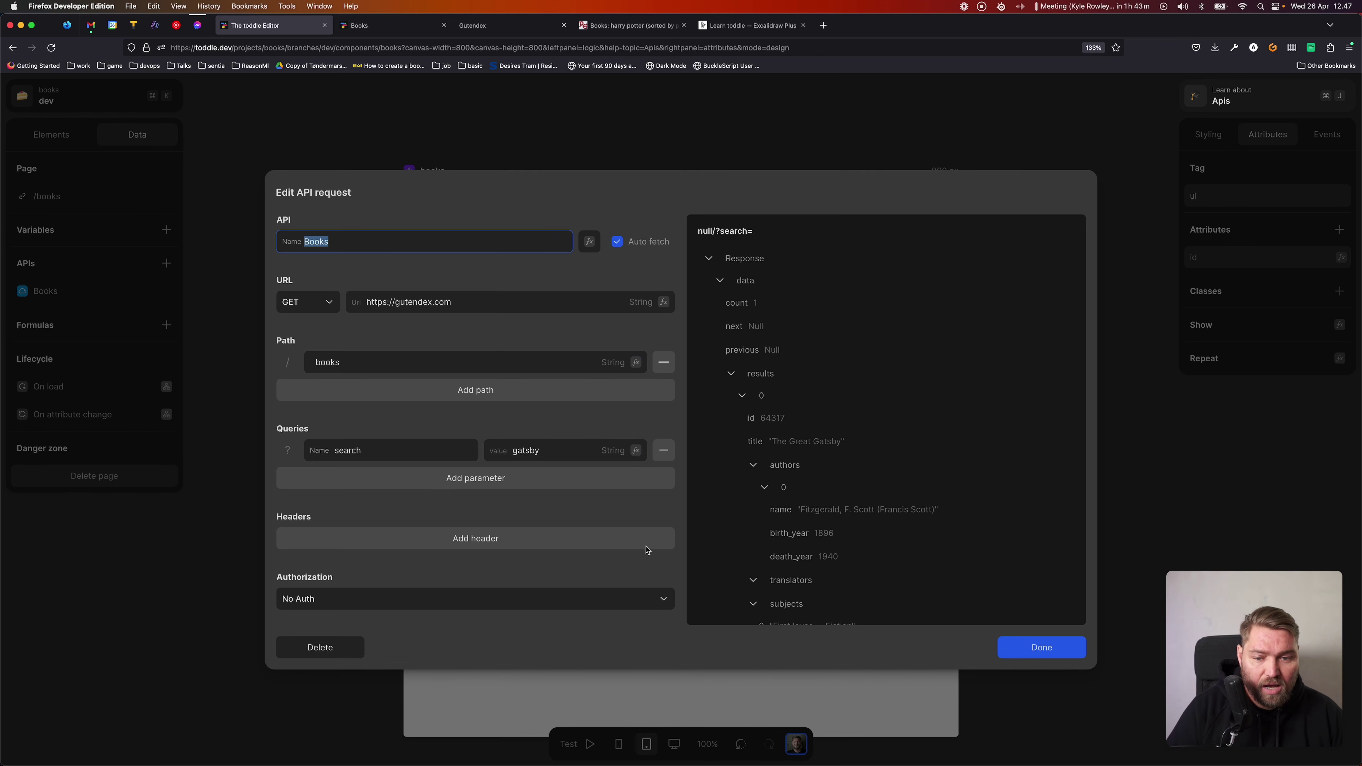
pyautogui.click(572, 452)
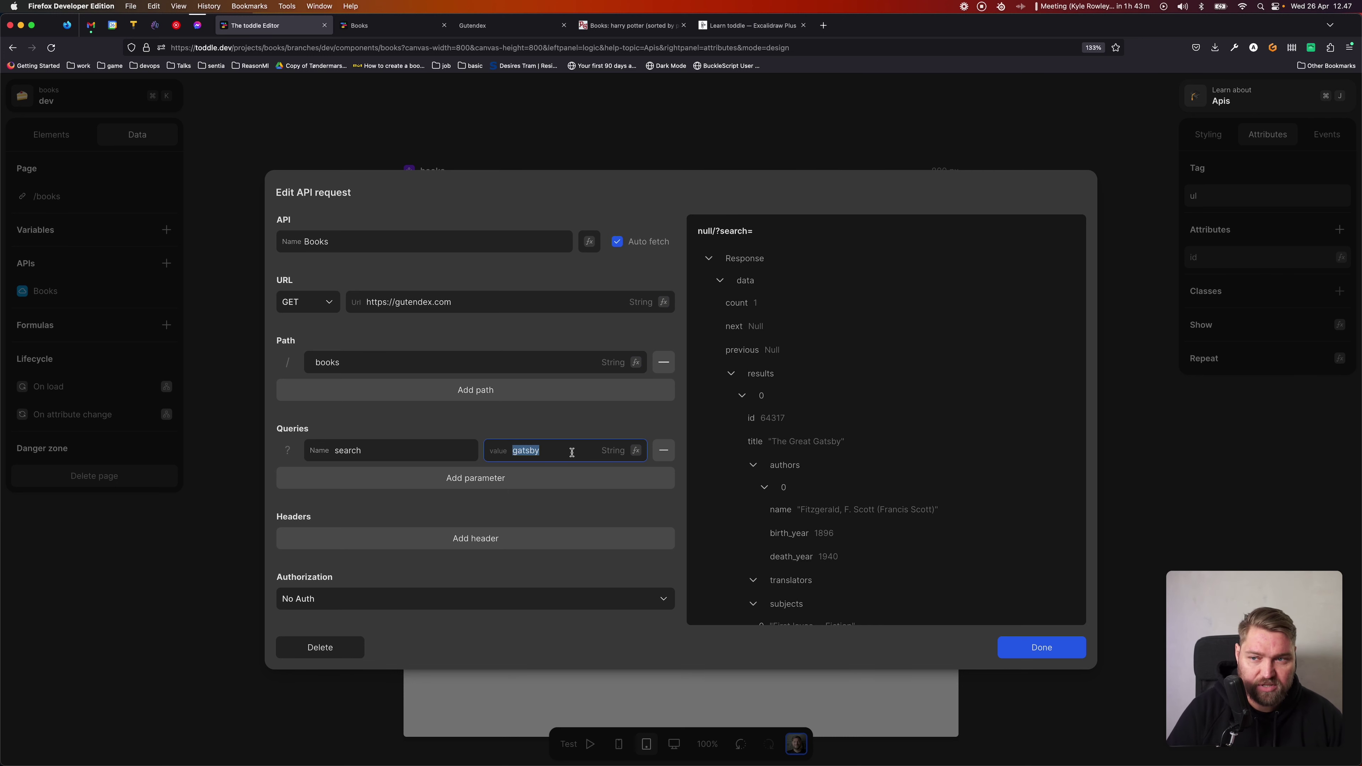
pyautogui.click(1025, 649)
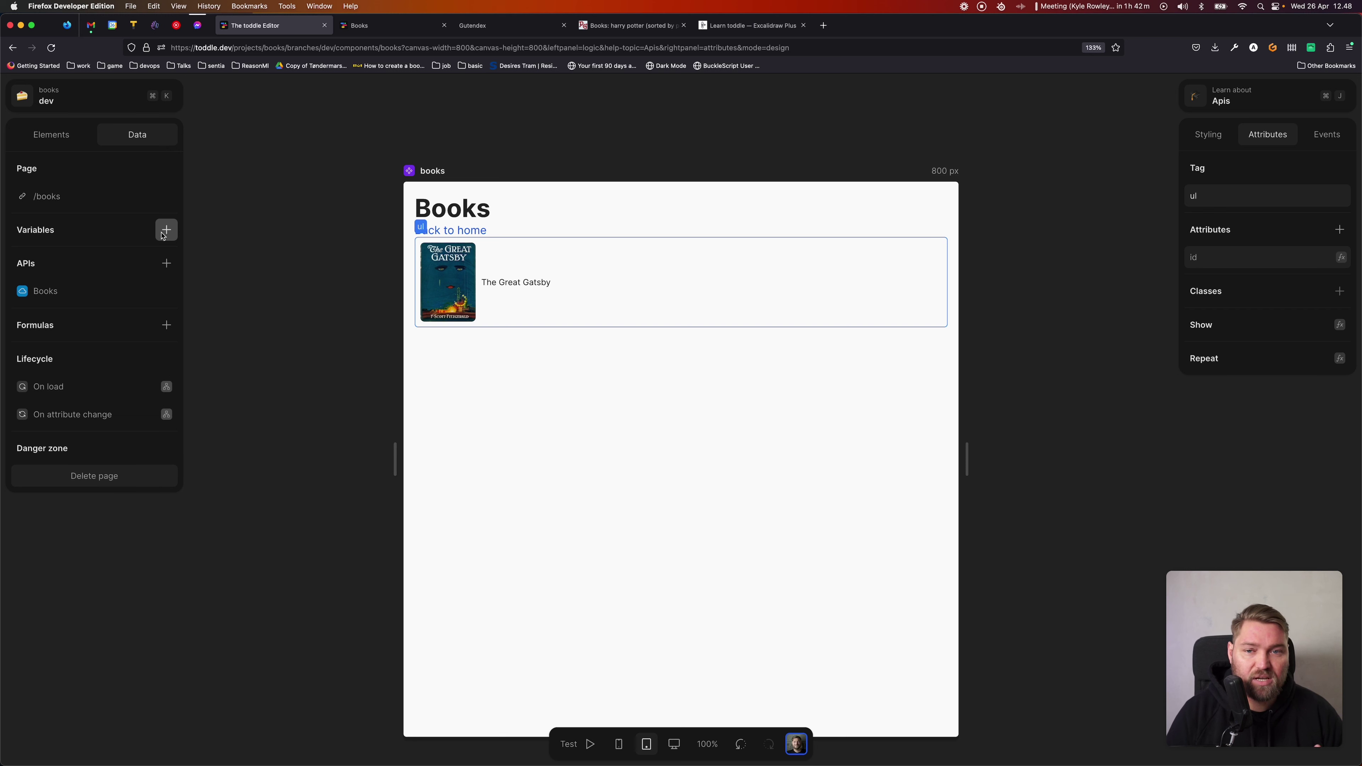
# - Add a query named search with the test value great to the books page URL
pyautogui.click(96, 189)
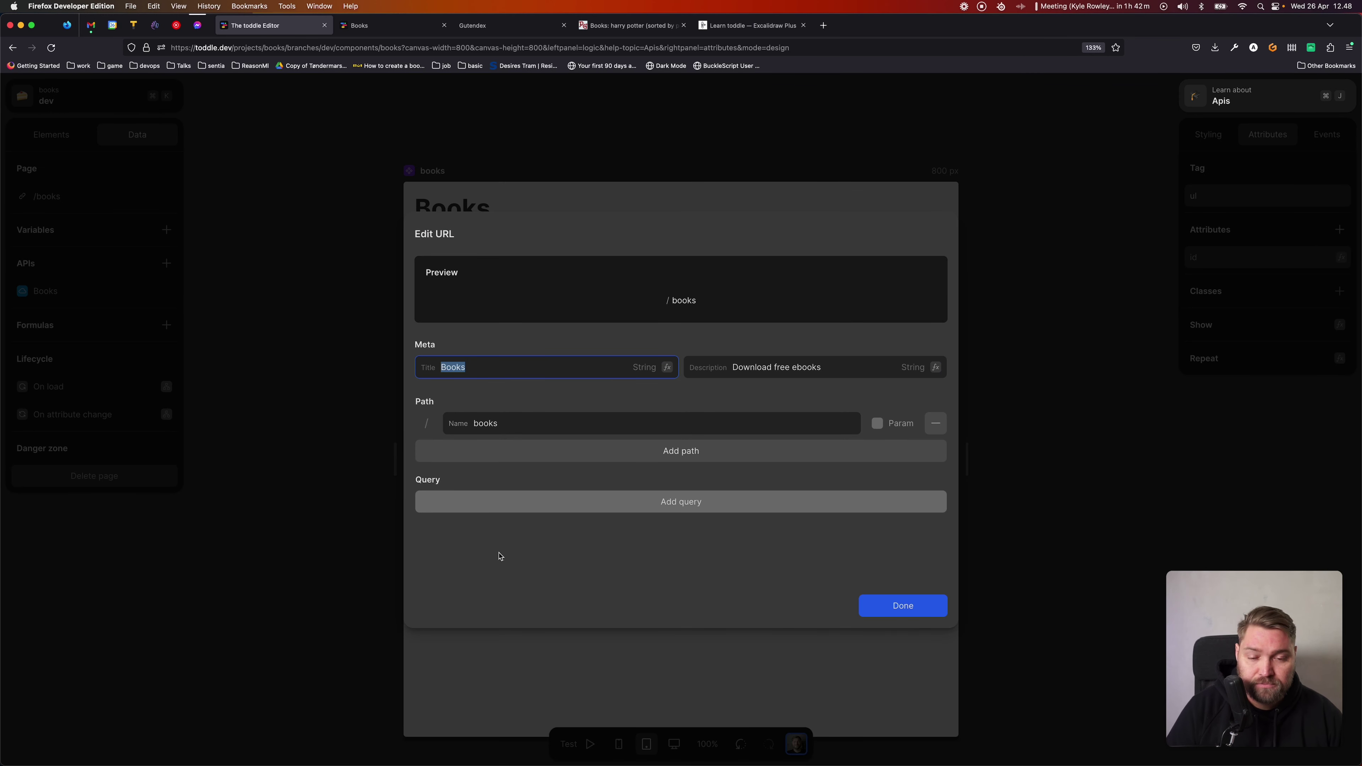
pyautogui.click(562, 505)
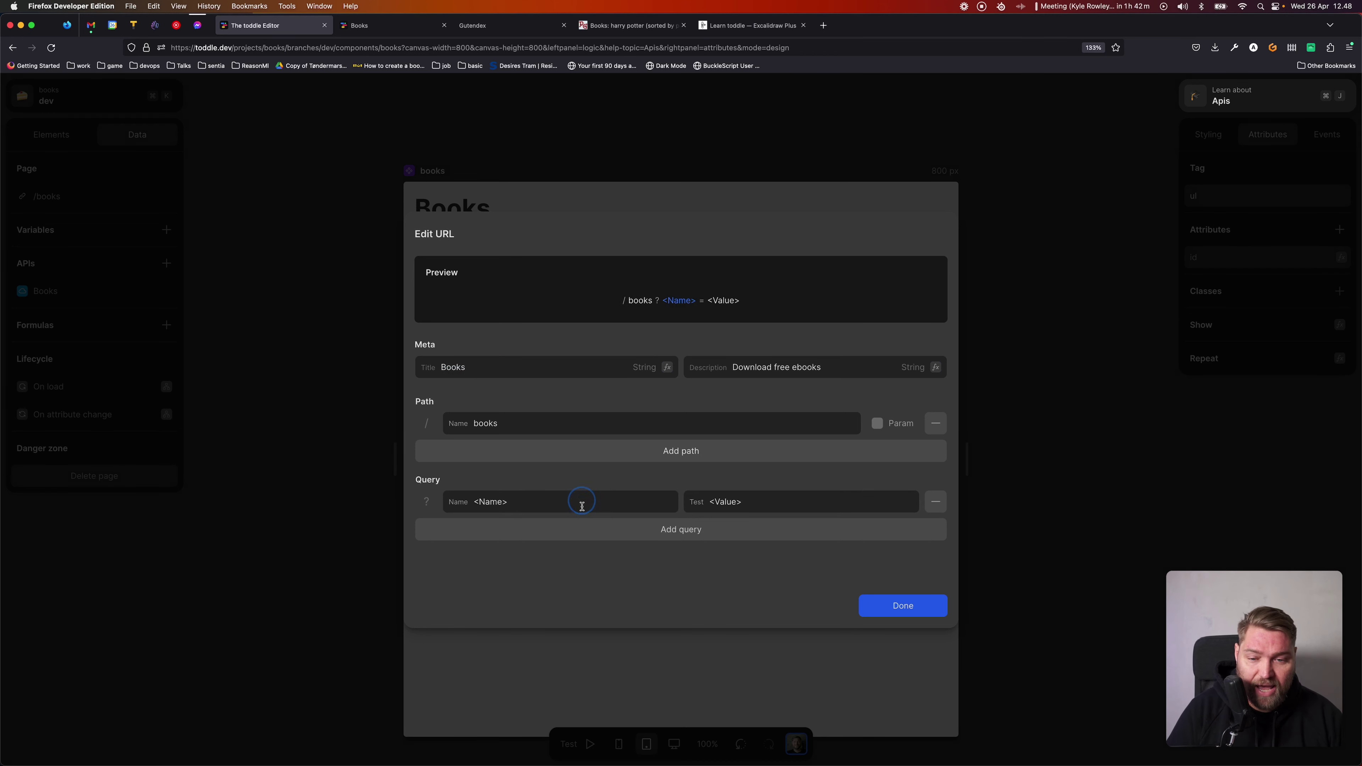
pyautogui.click(561, 505)
pyautogui.write('searc')
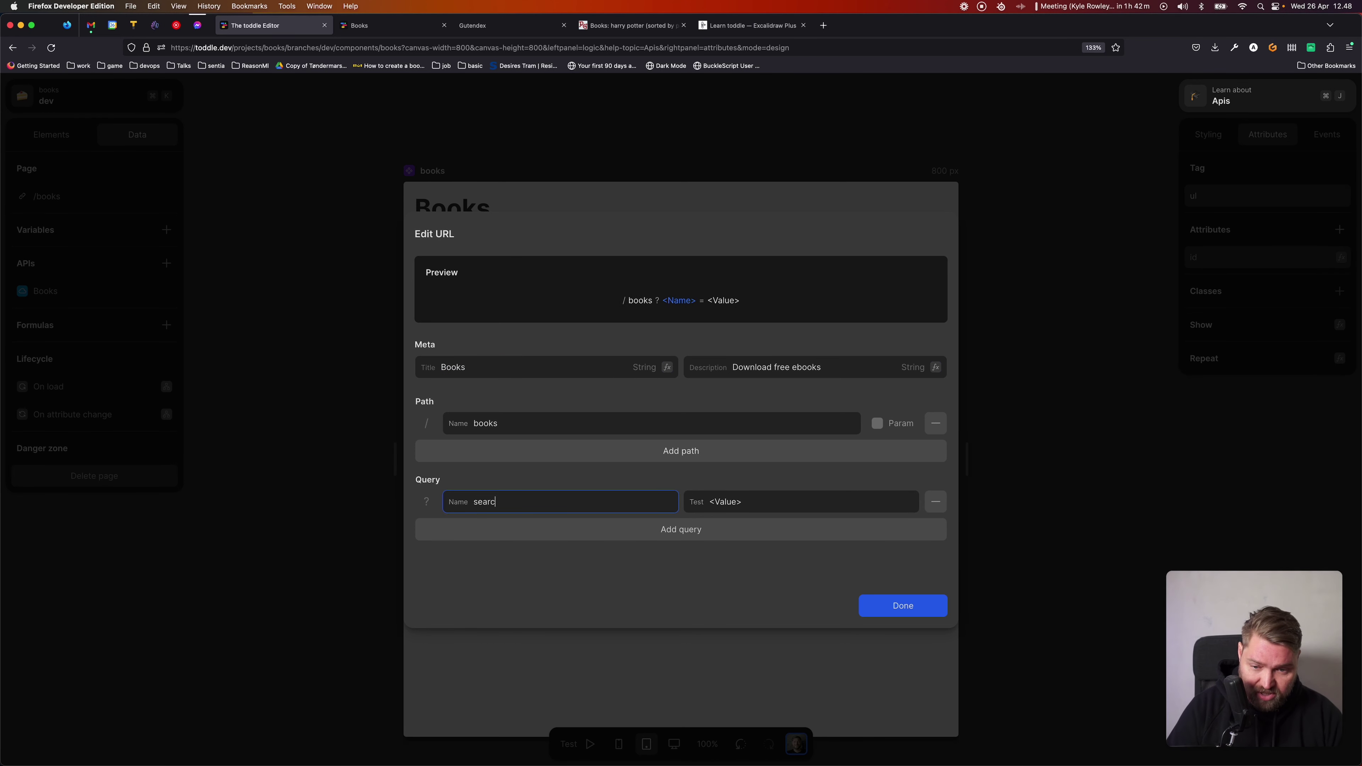
pyautogui.write('h')
pyautogui.press('Tab')
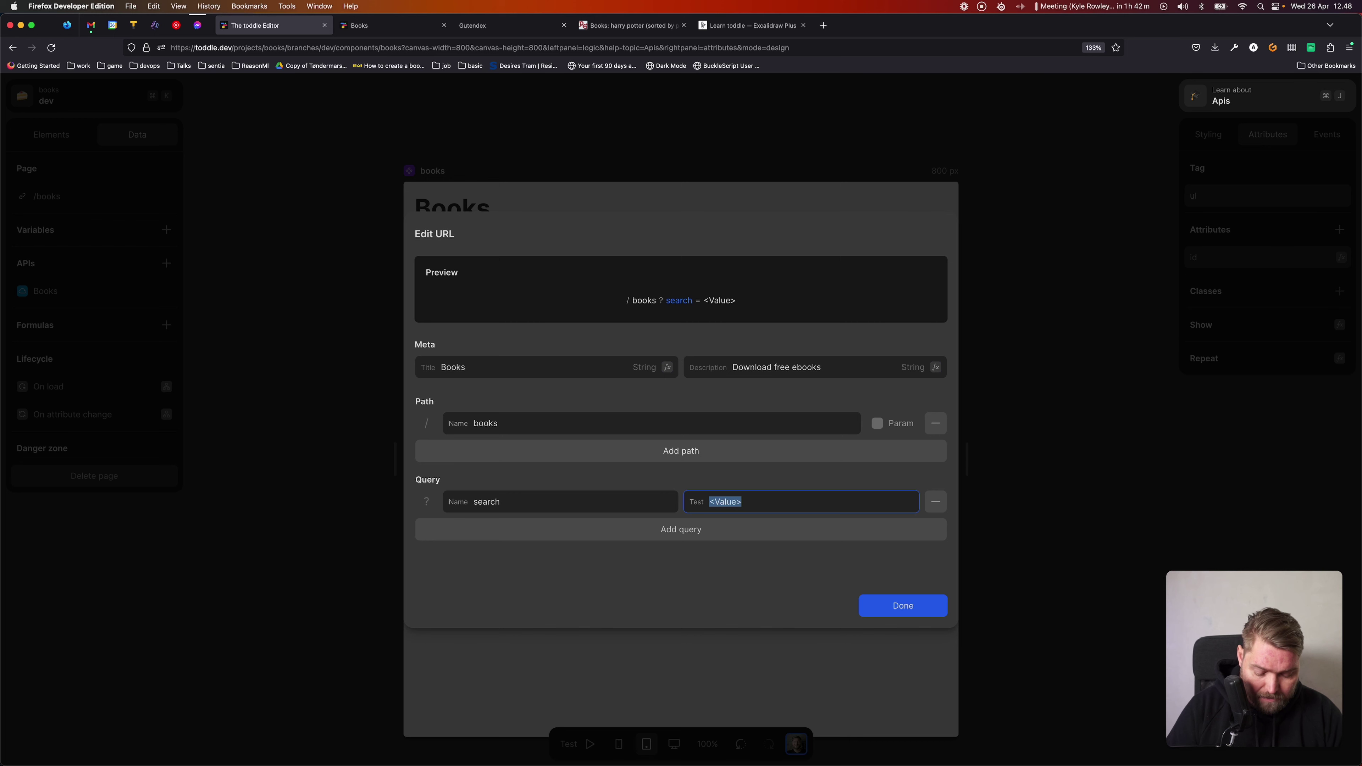
pyautogui.write('great')
pyautogui.press('Tab')
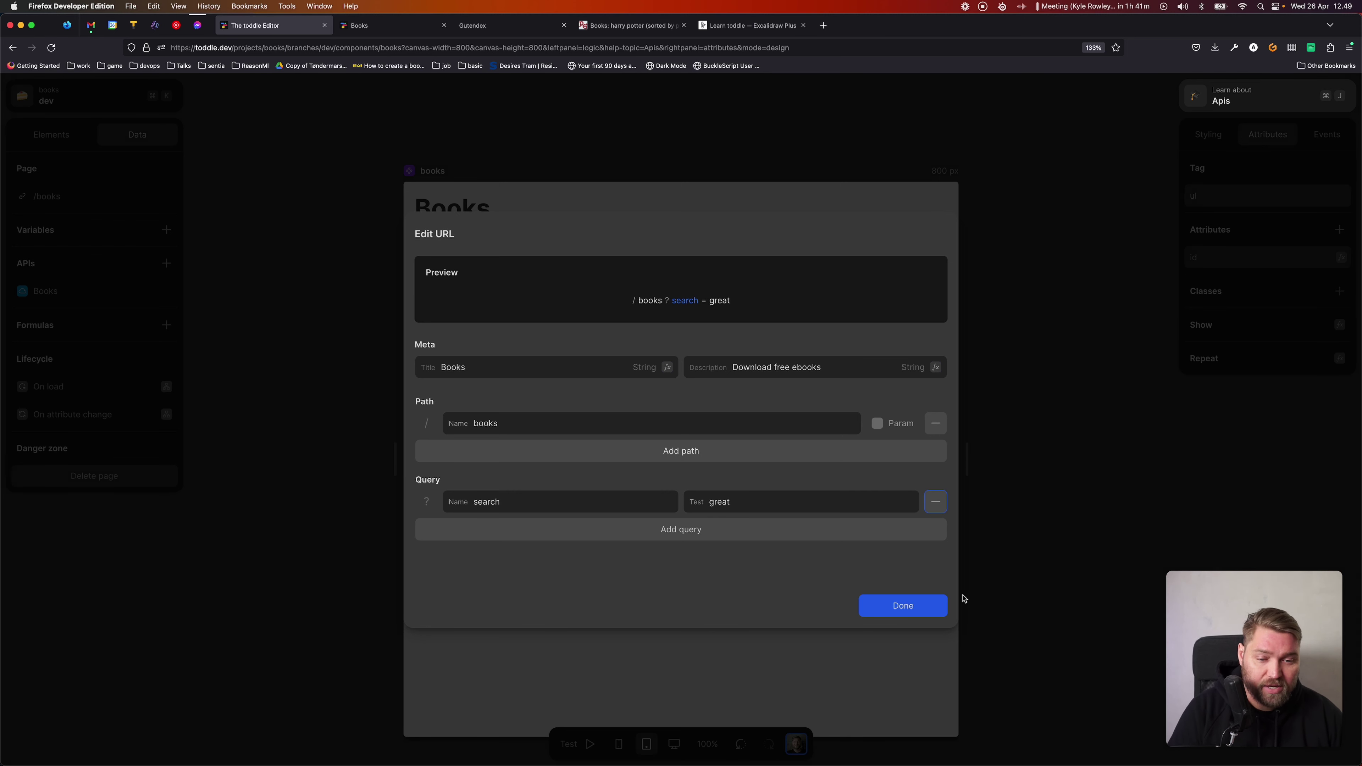
pyautogui.click(933, 605)
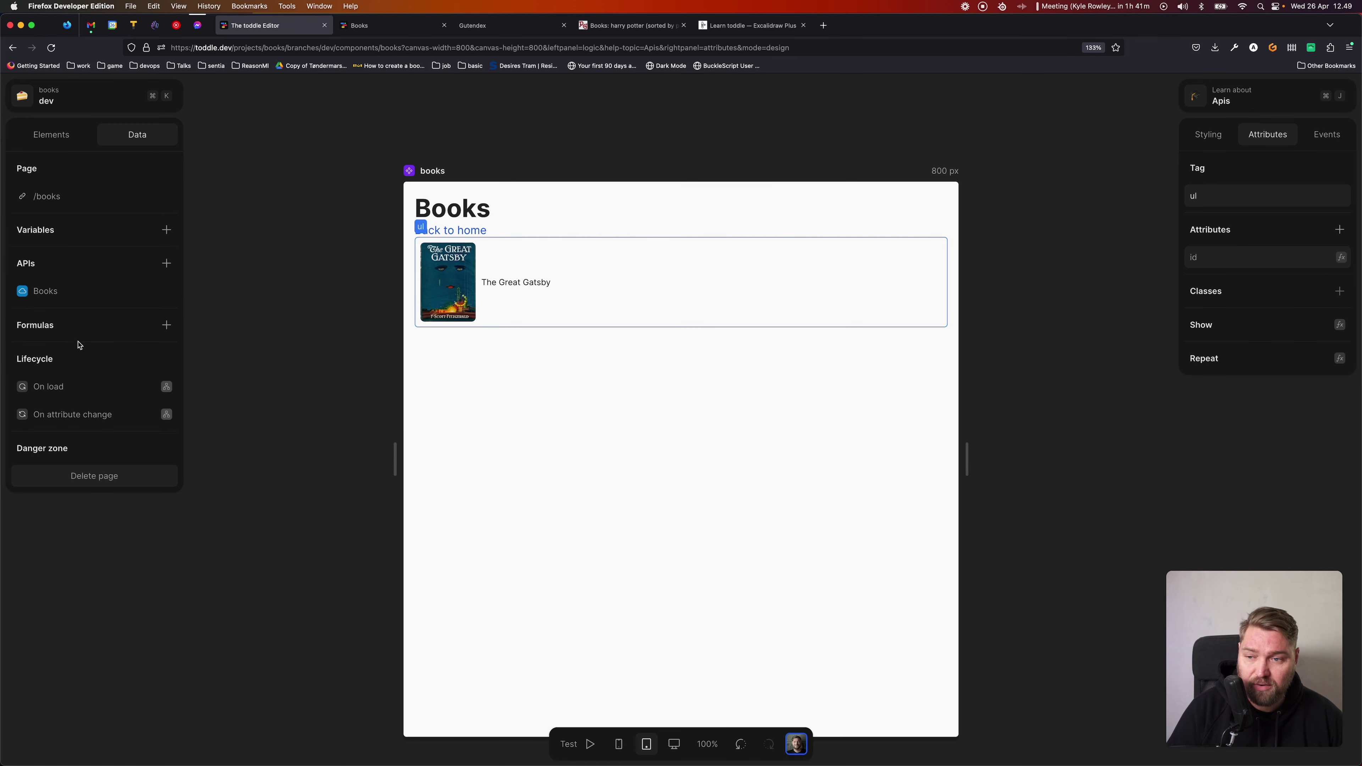
# - Replace the fixed search value in the Books API request with a formula reading the search URL parameter
pyautogui.click(47, 289)
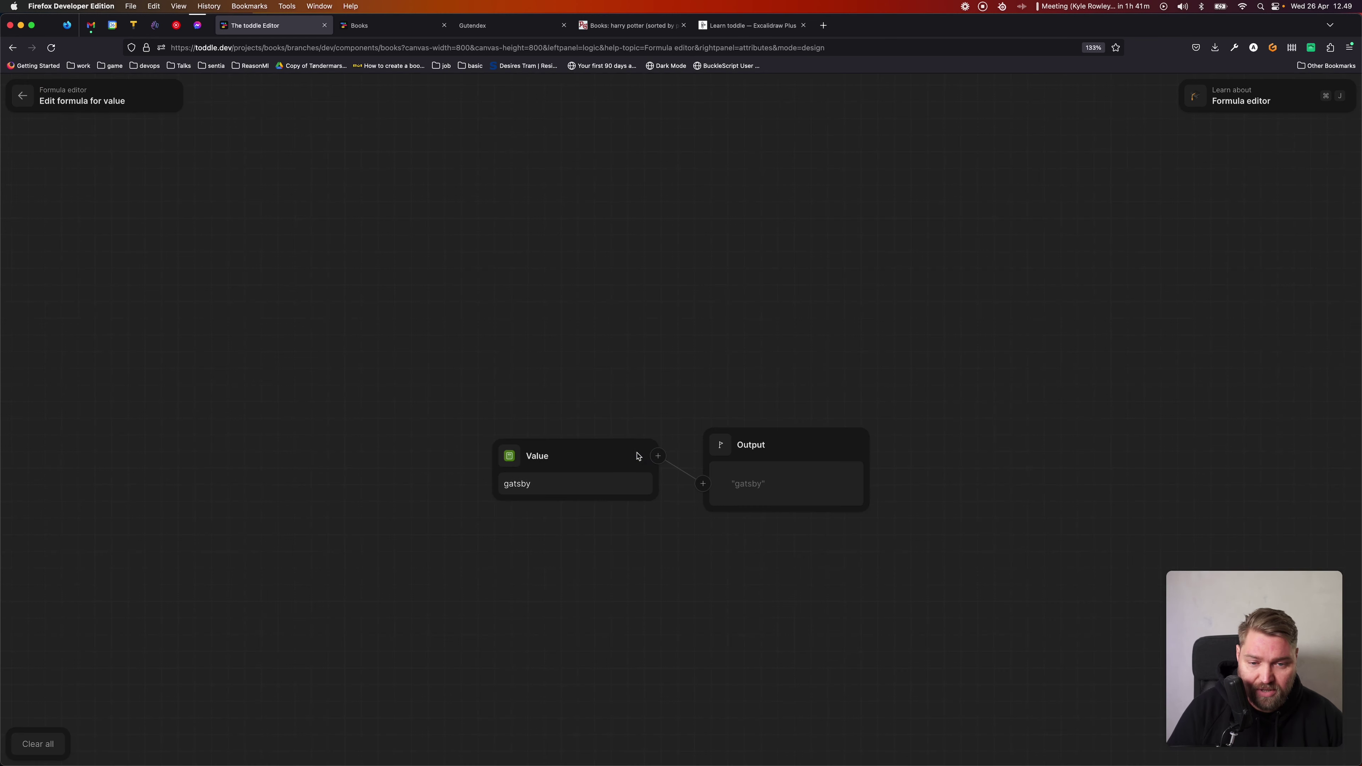
pyautogui.click(639, 452)
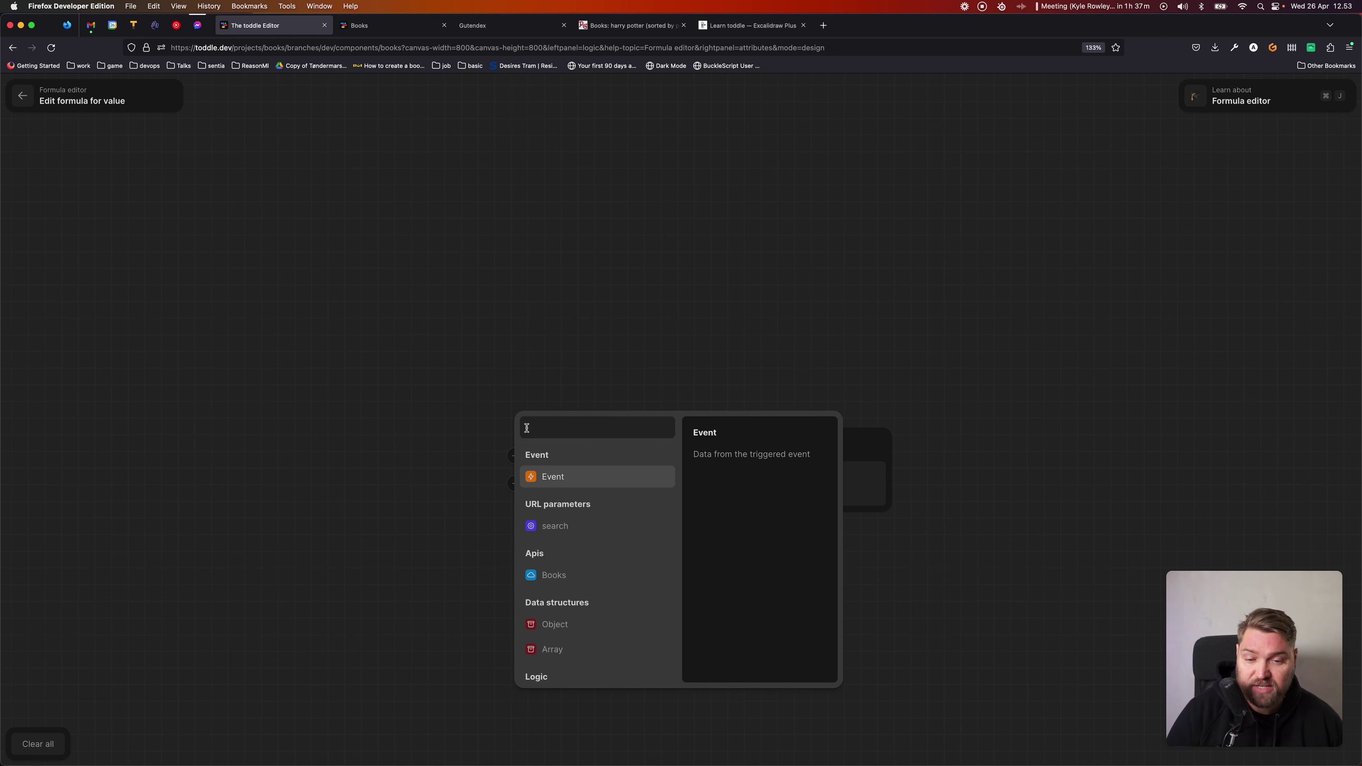
pyautogui.click(583, 530)
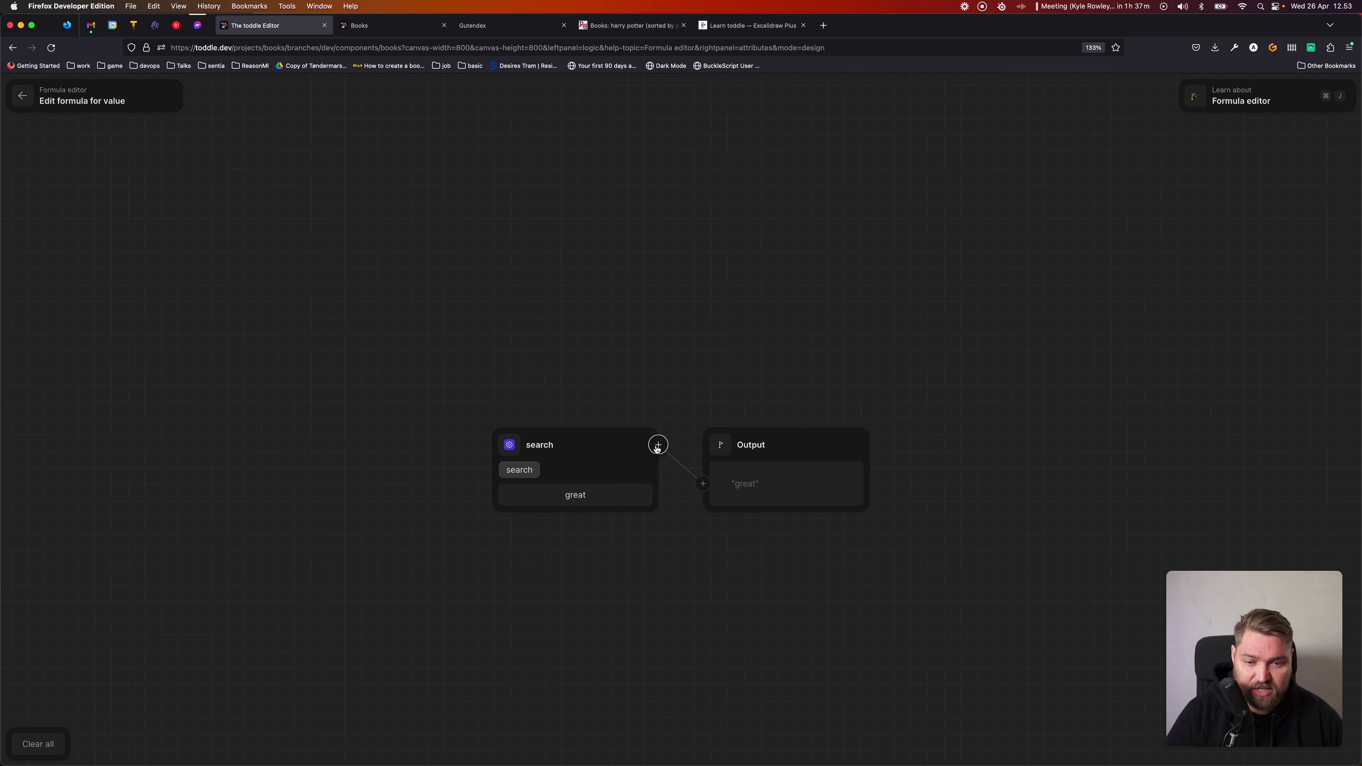
# - Wrap the search parameter in a Default to formula with a String fallback and apply it to the Books API request
pyautogui.click(657, 445)
pyautogui.write('defa')
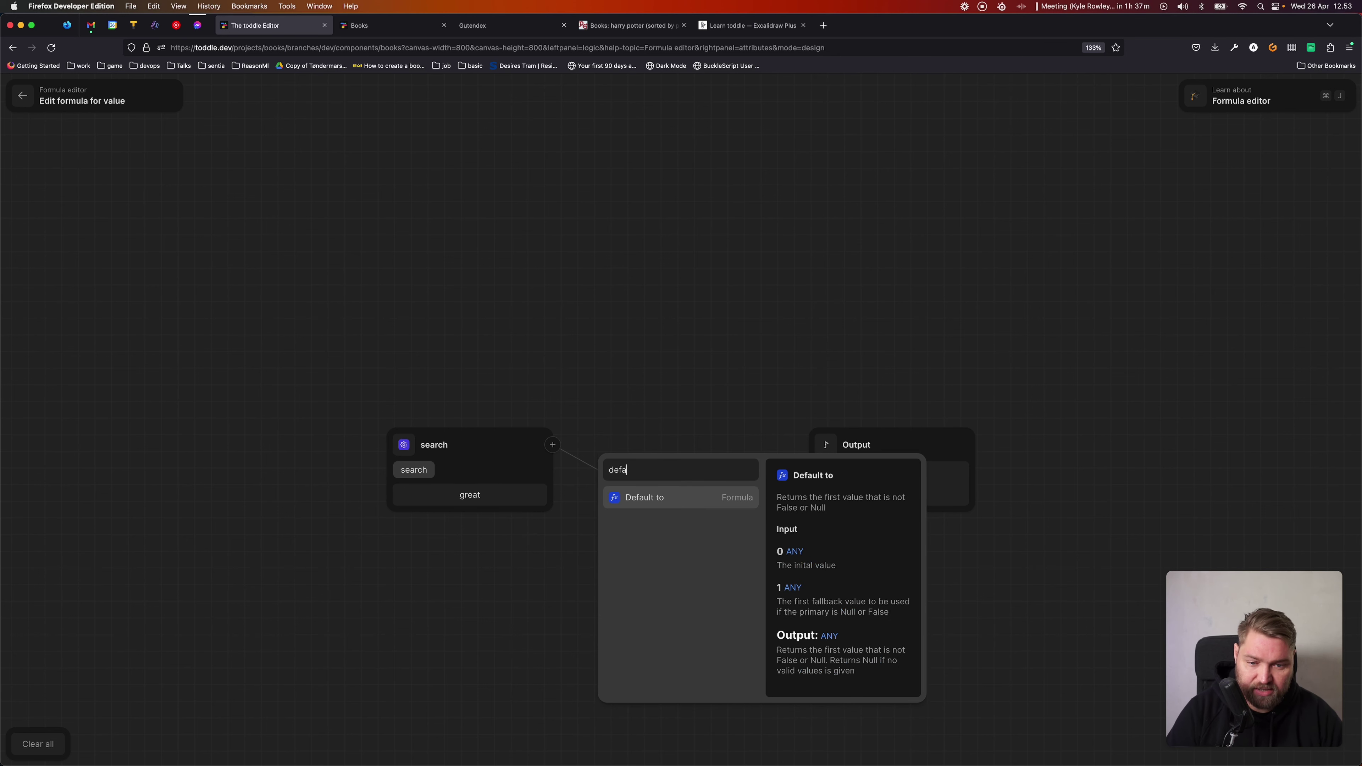
pyautogui.press('Return')
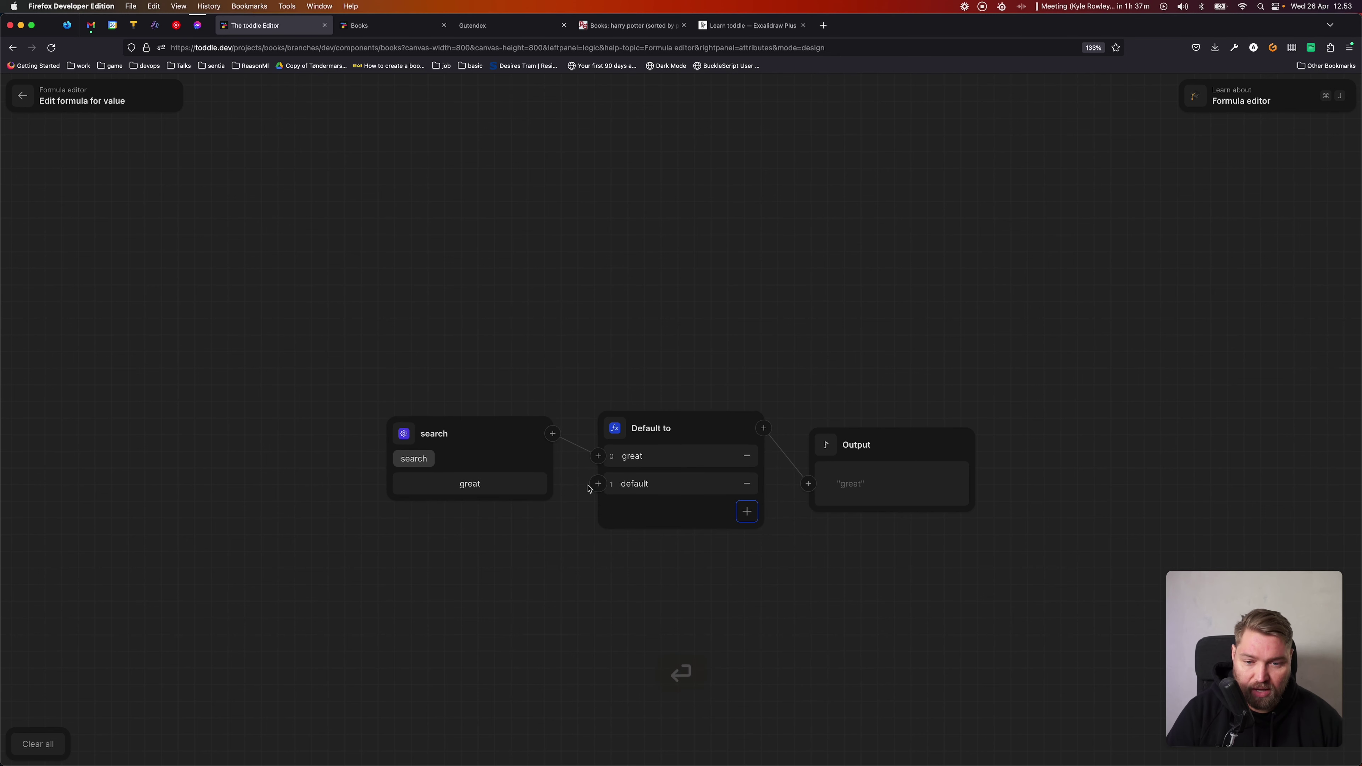
pyautogui.click(598, 484)
pyautogui.write('string')
pyautogui.press('Return')
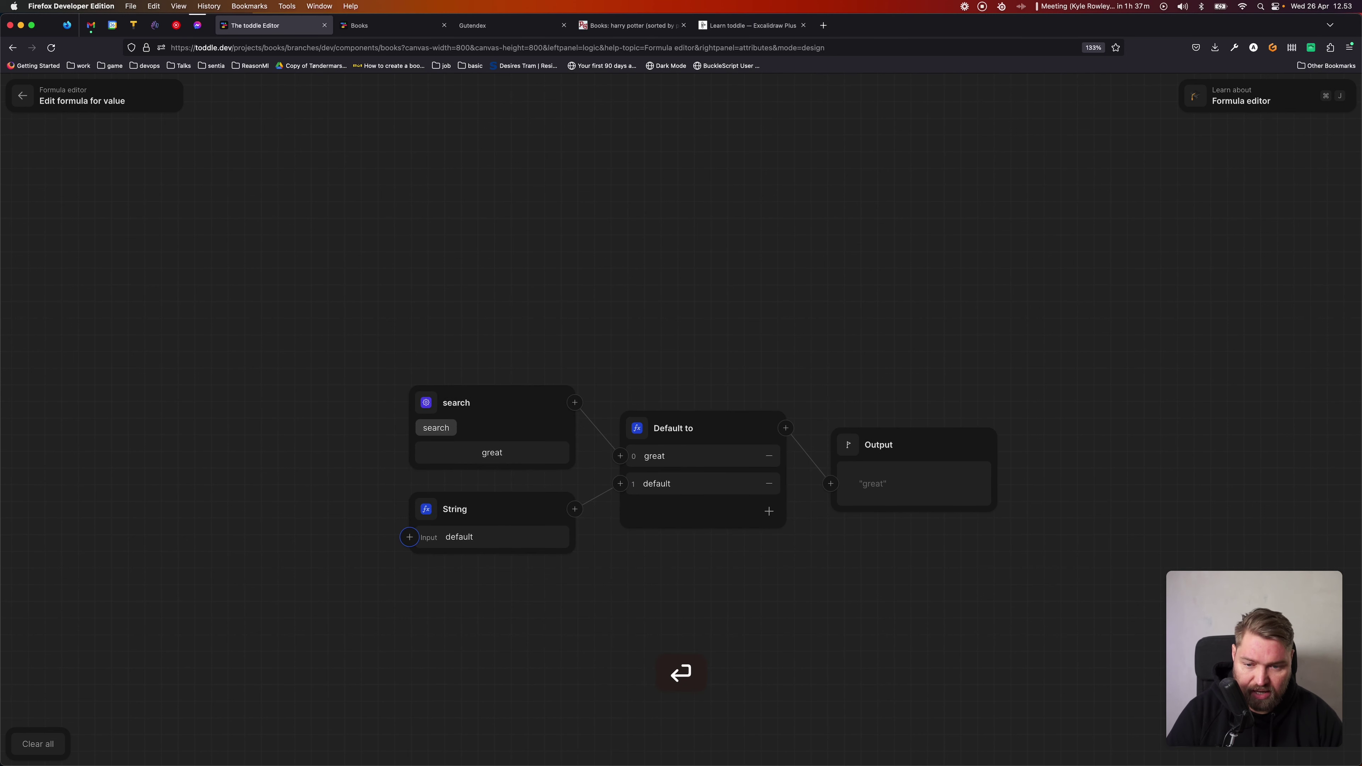
pyautogui.press('Tab')
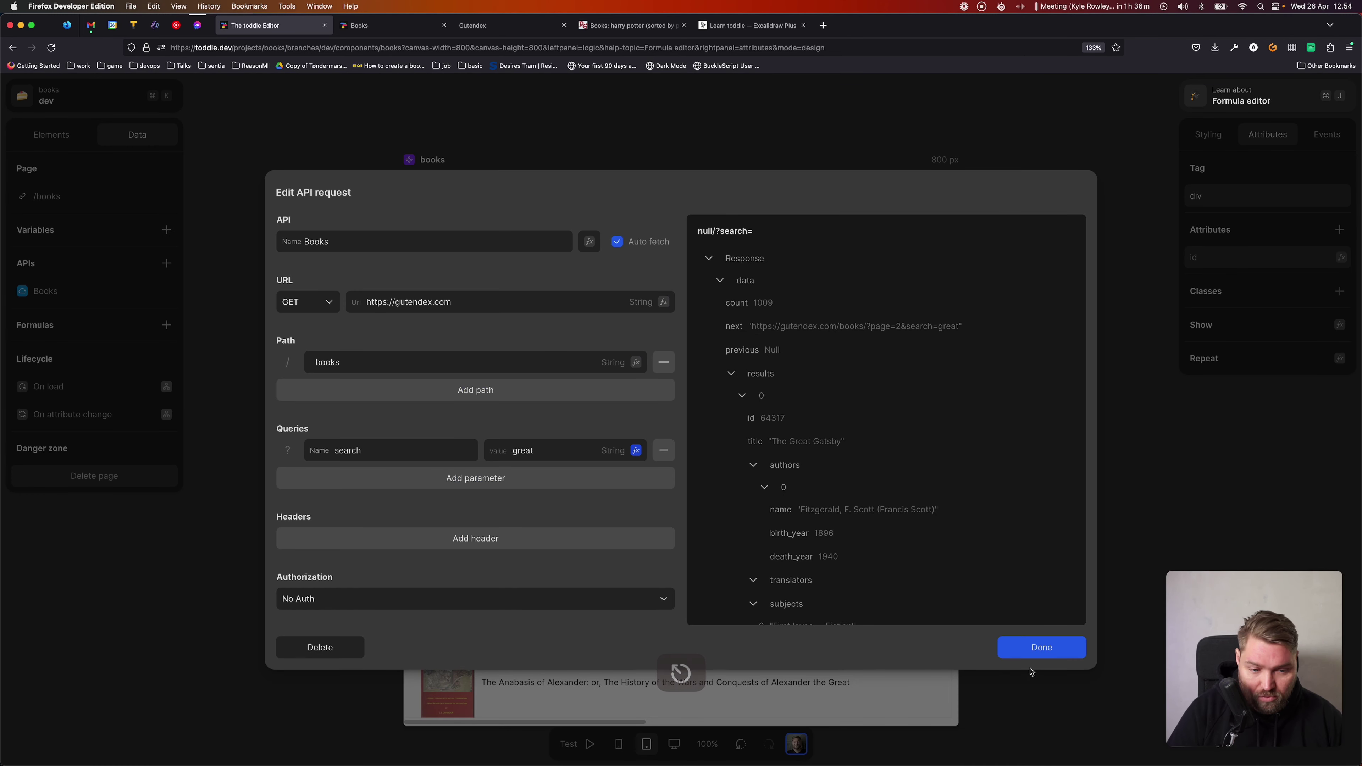
pyautogui.click(1040, 651)
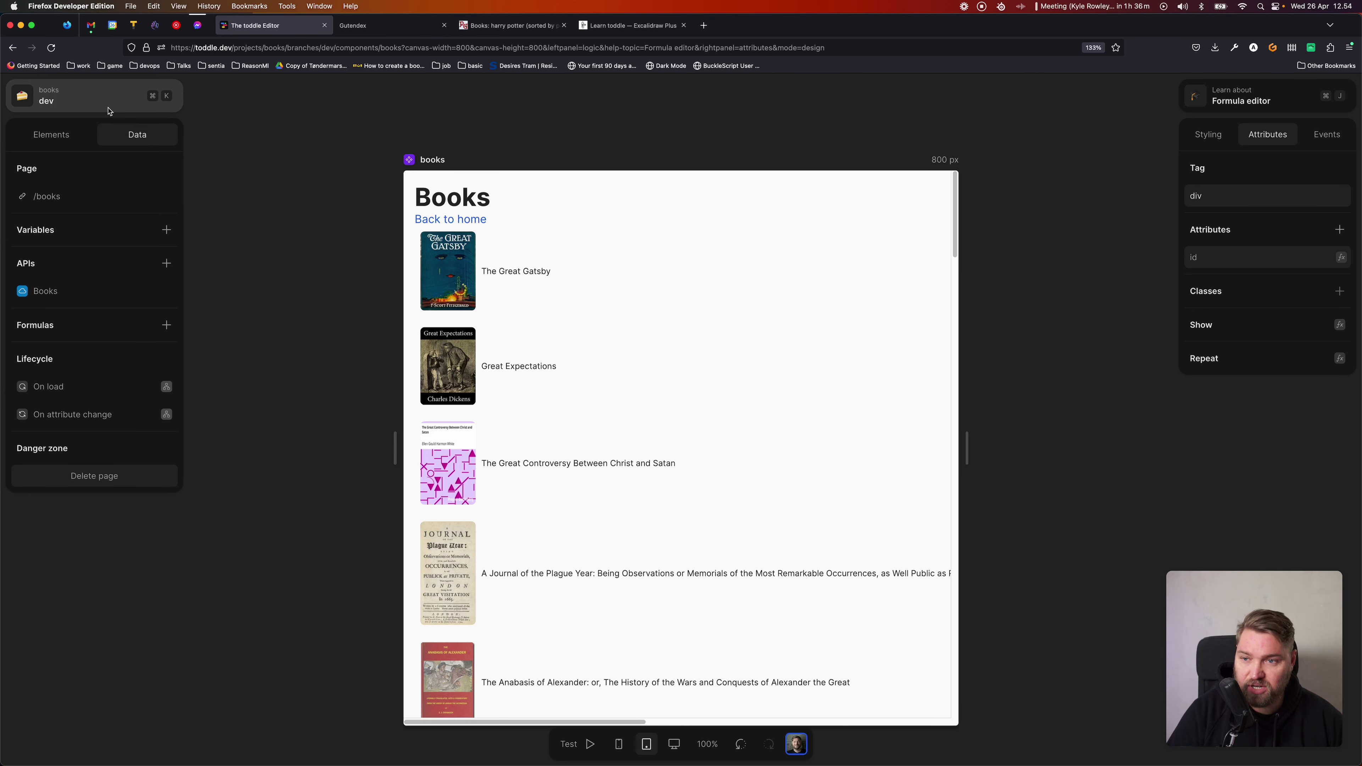
# - Preview the site and load the books page with the query ?search=gatsby
pyautogui.click(64, 97)
pyautogui.click(70, 125)
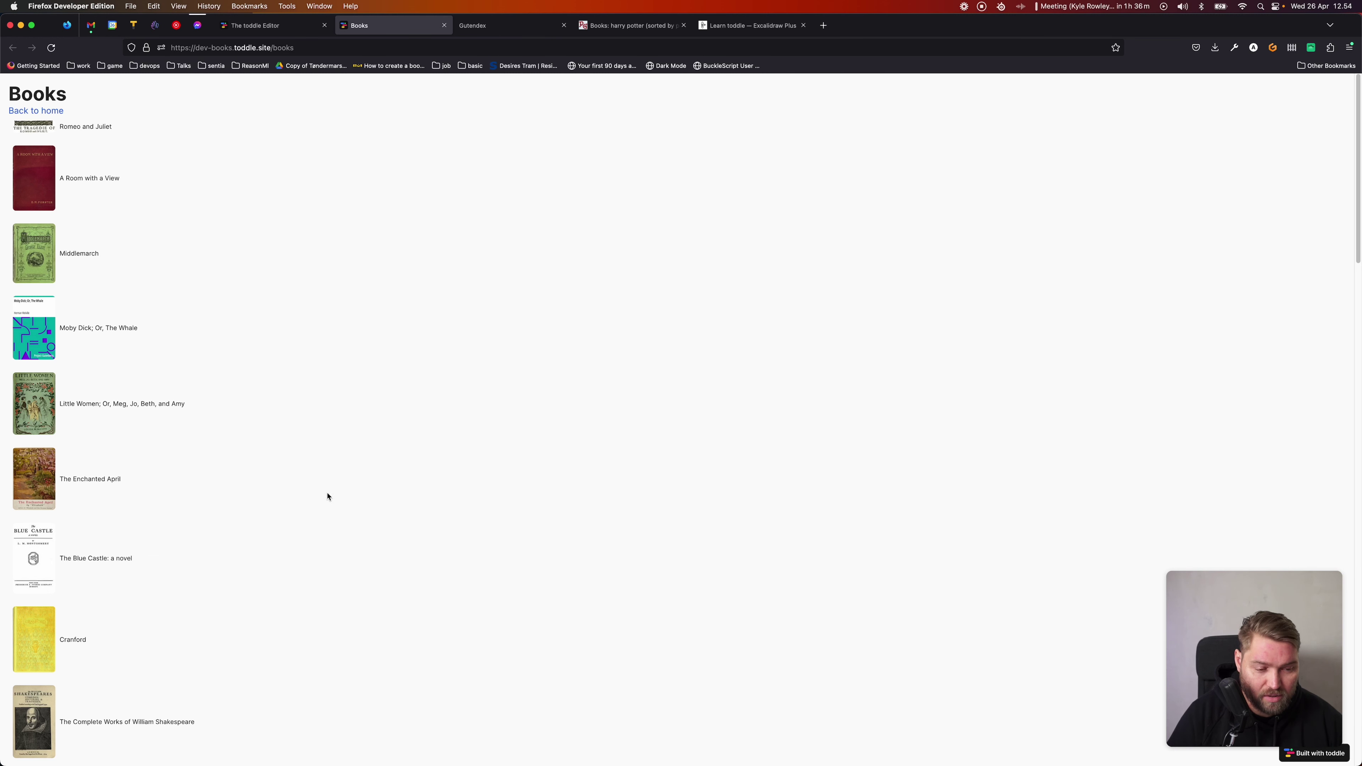
pyautogui.click(326, 52)
pyautogui.click(373, 45)
pyautogui.write('?search=gatsby')
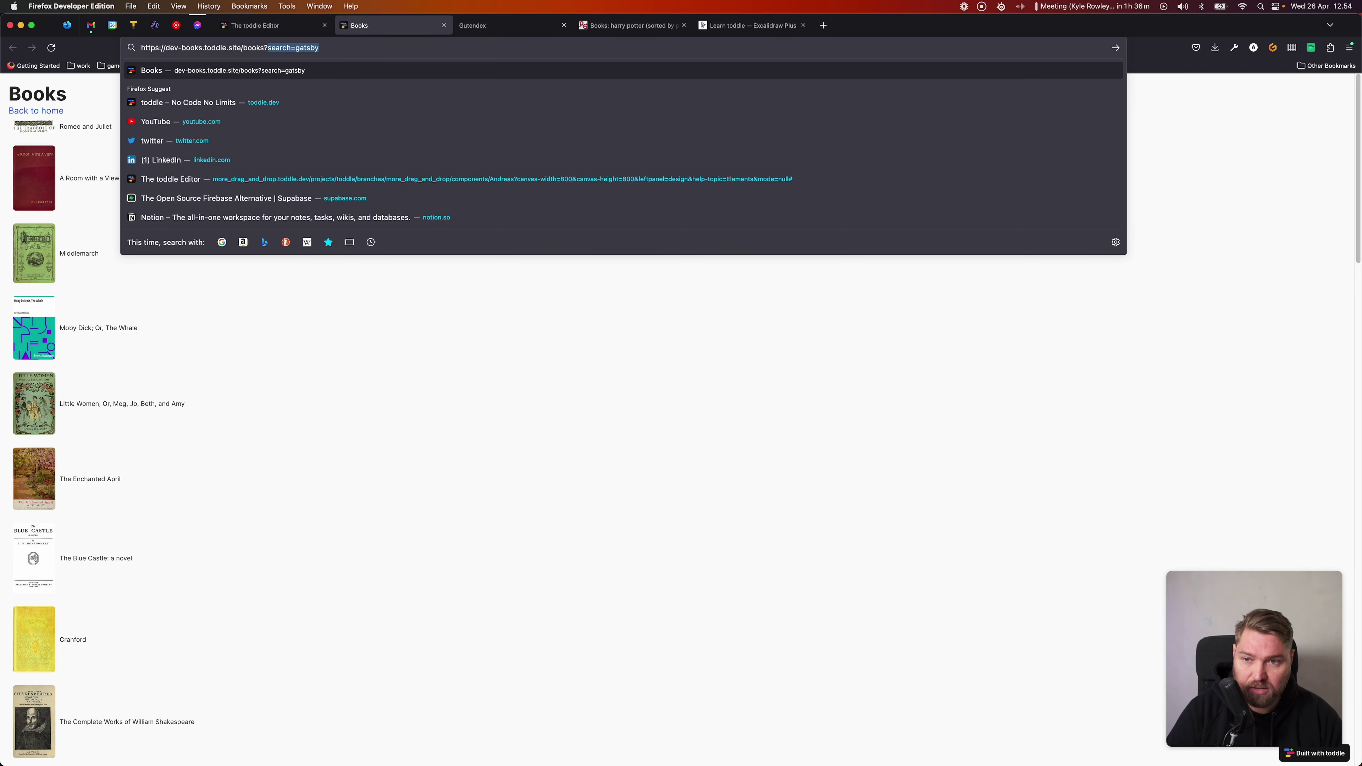
pyautogui.press('Right')
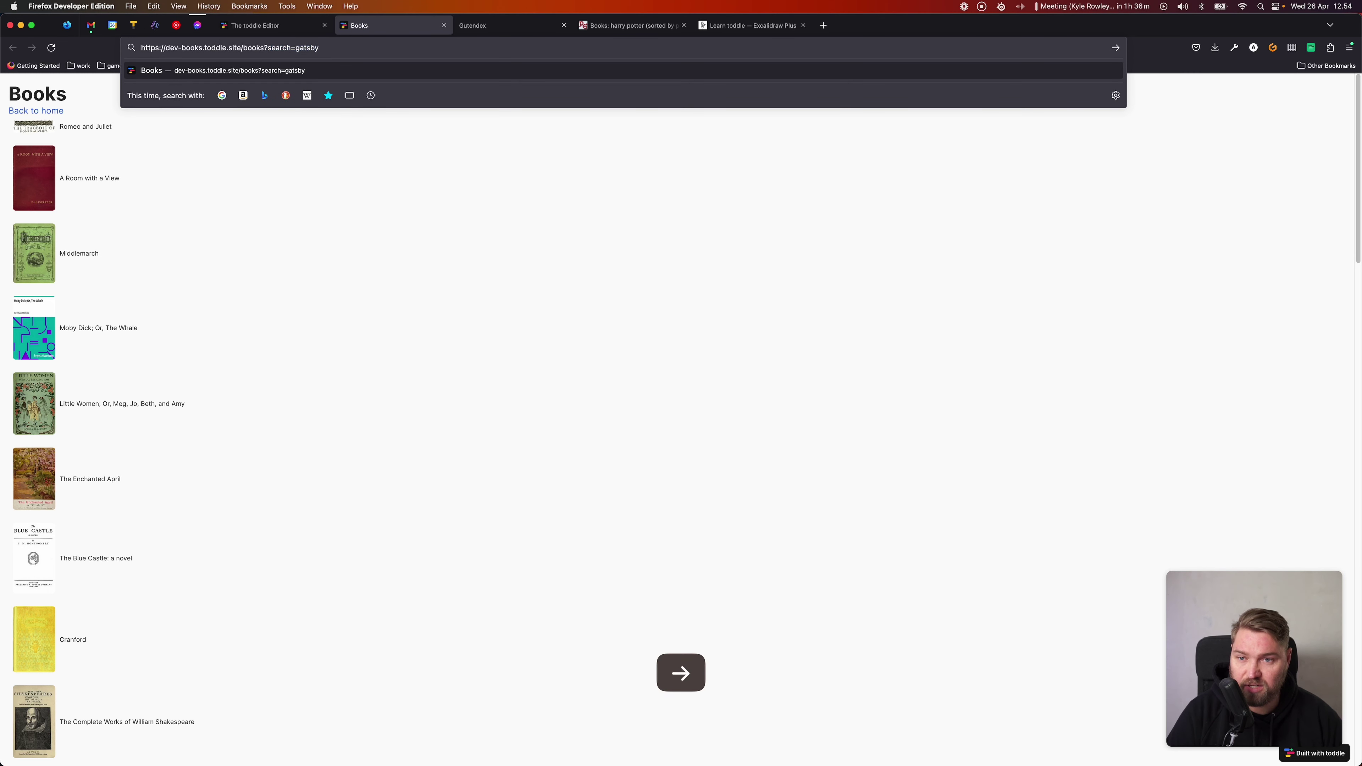
pyautogui.press('Return')
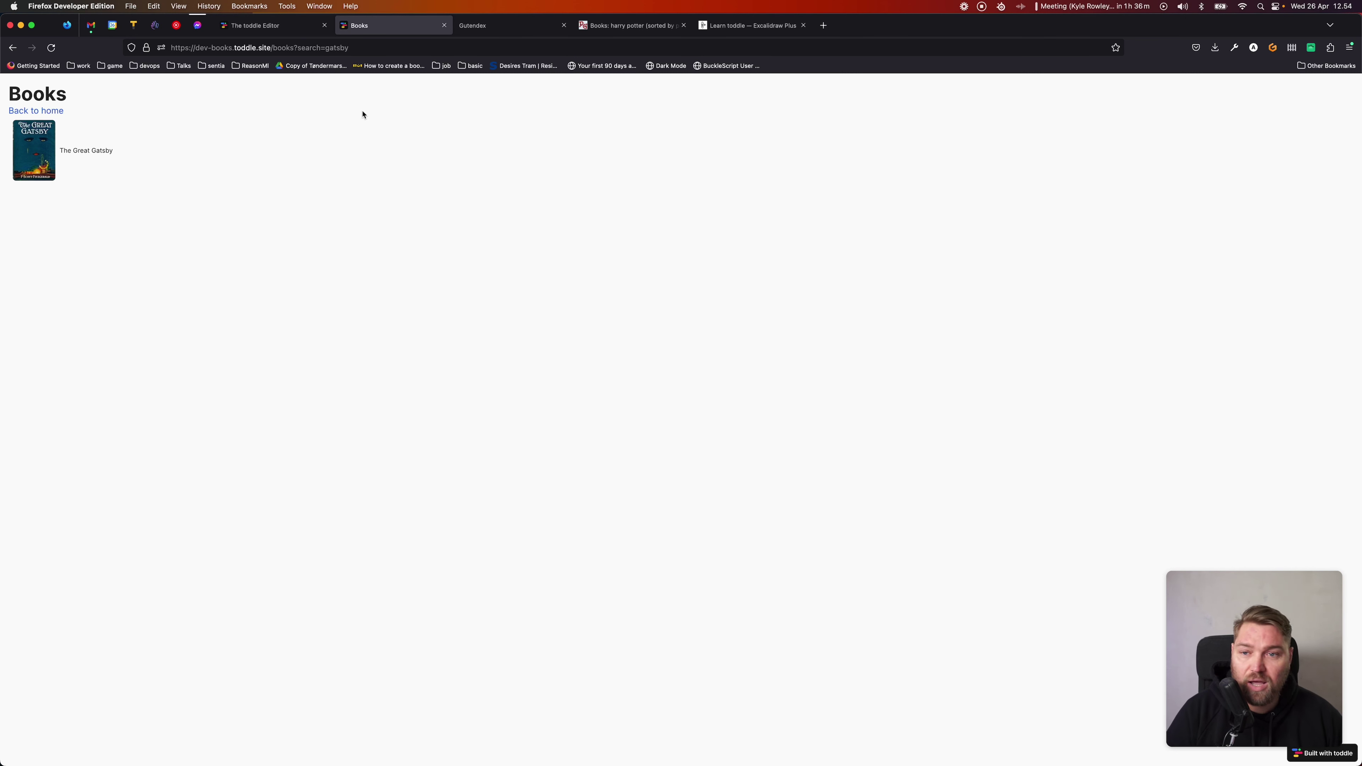
# - Load the previewed books page with the search query set to Mr and copy its URL
pyautogui.click(308, 47)
pyautogui.doubleClick(338, 47)
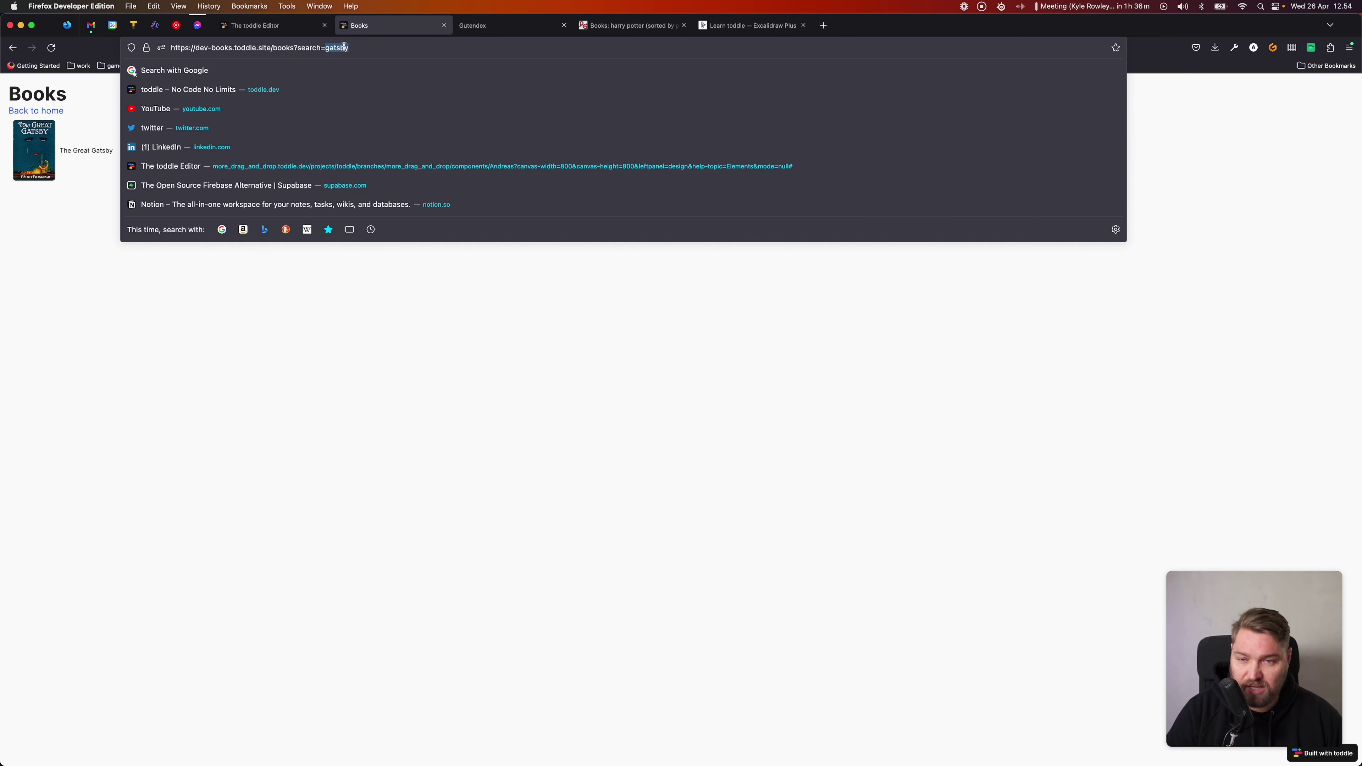
pyautogui.write('Mr')
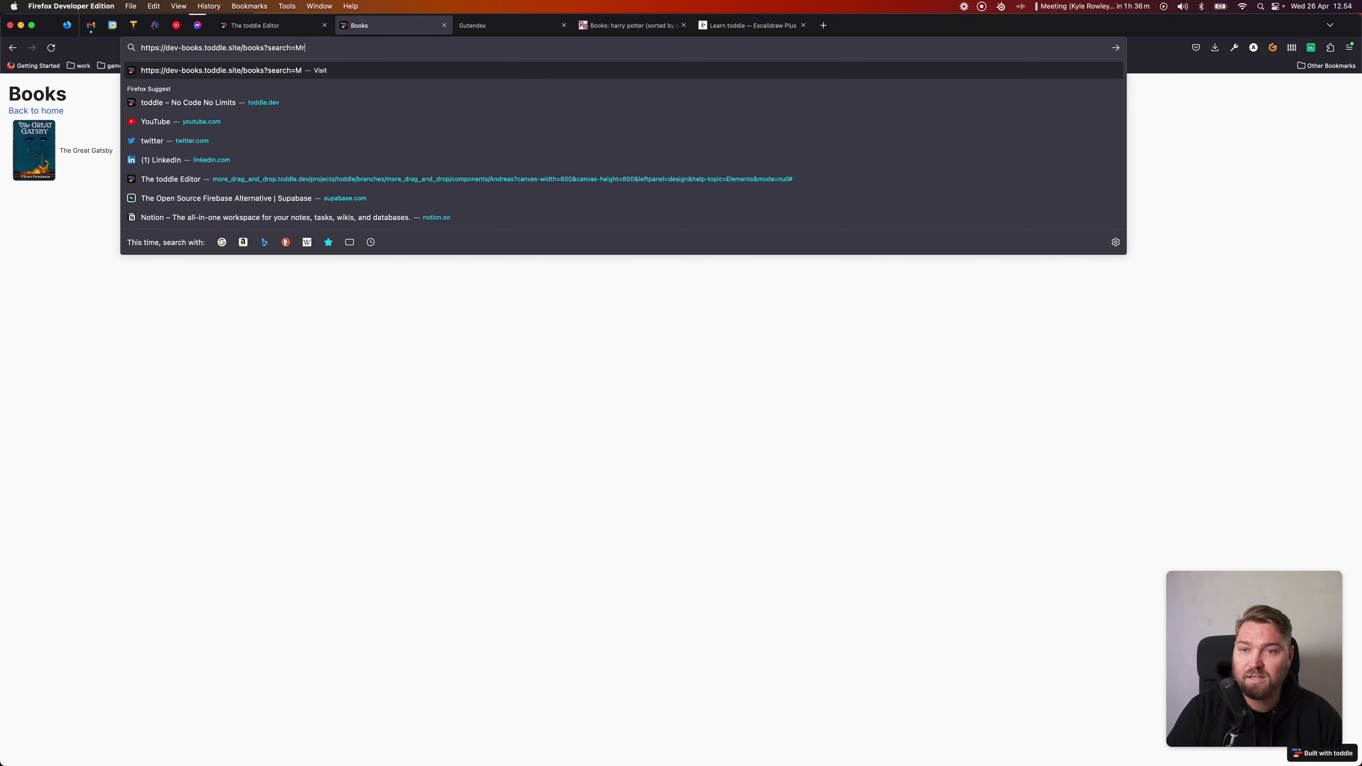
pyautogui.press('Return')
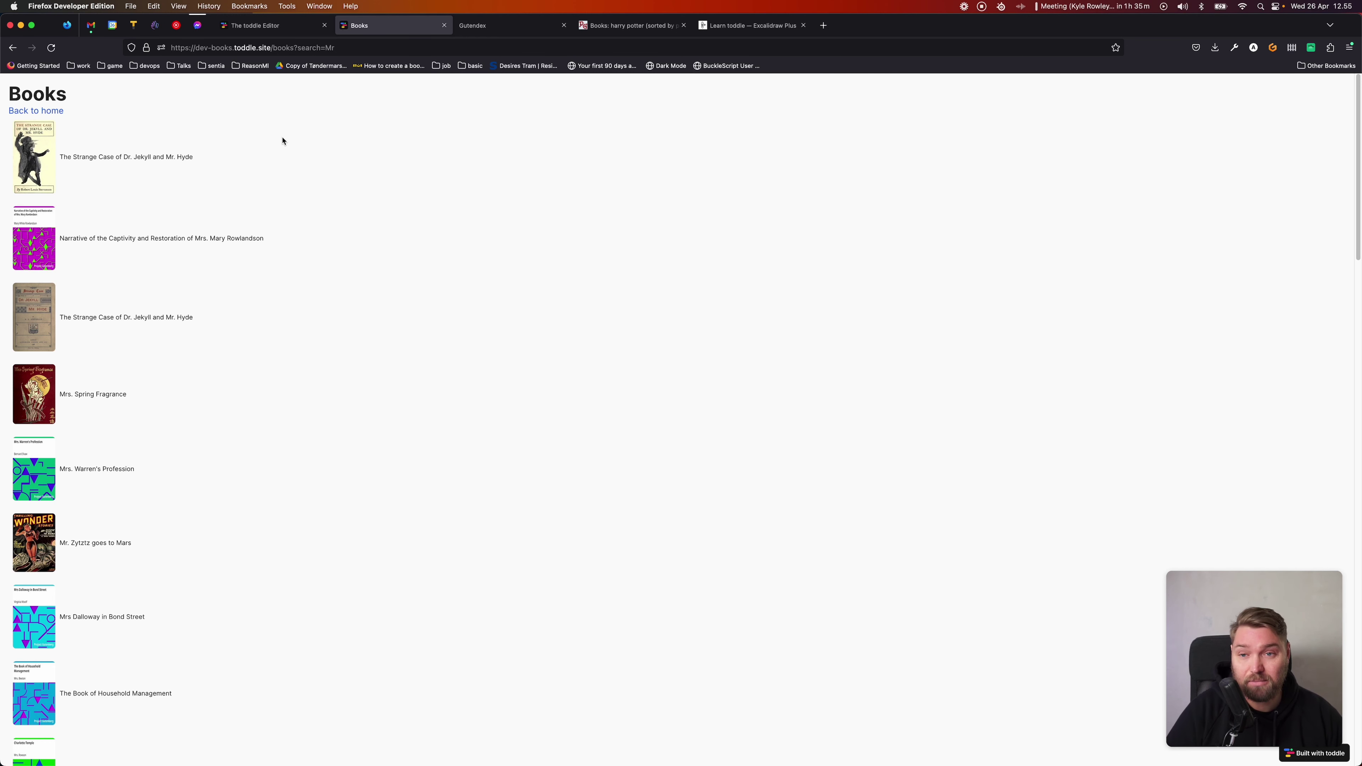
pyautogui.click(350, 48)
pyautogui.press('super+c')
pyautogui.click(542, 449)
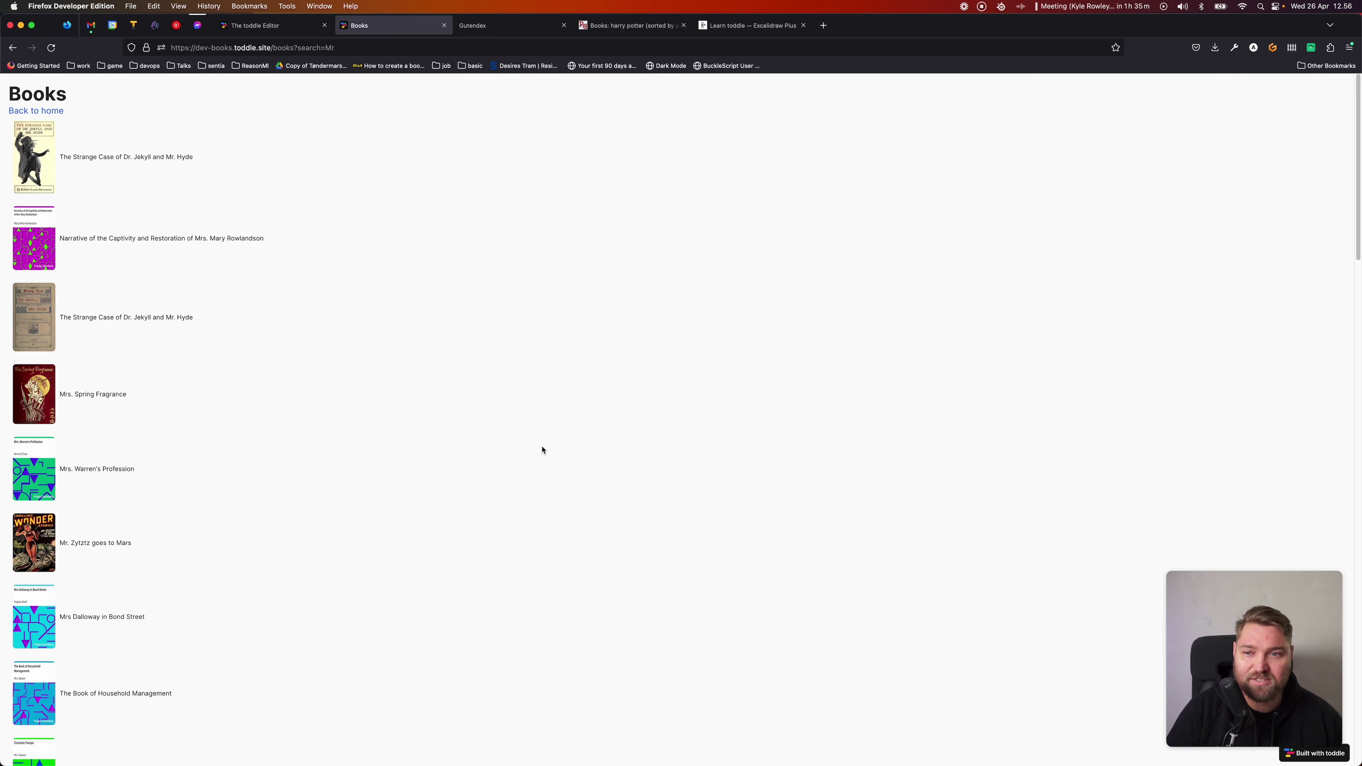
# - Switch back to the toddle editor, reload it and check the Books API request
pyautogui.click(274, 25)
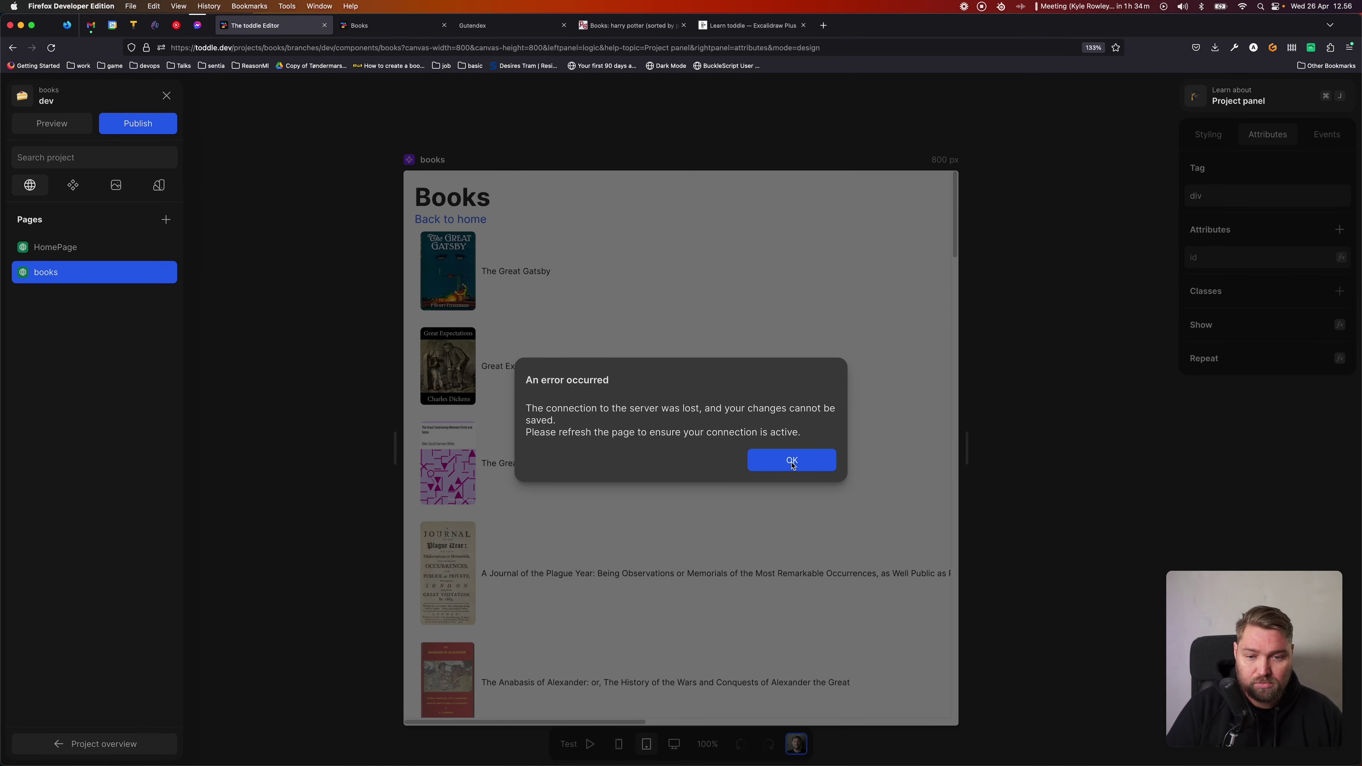
pyautogui.press('super+r')
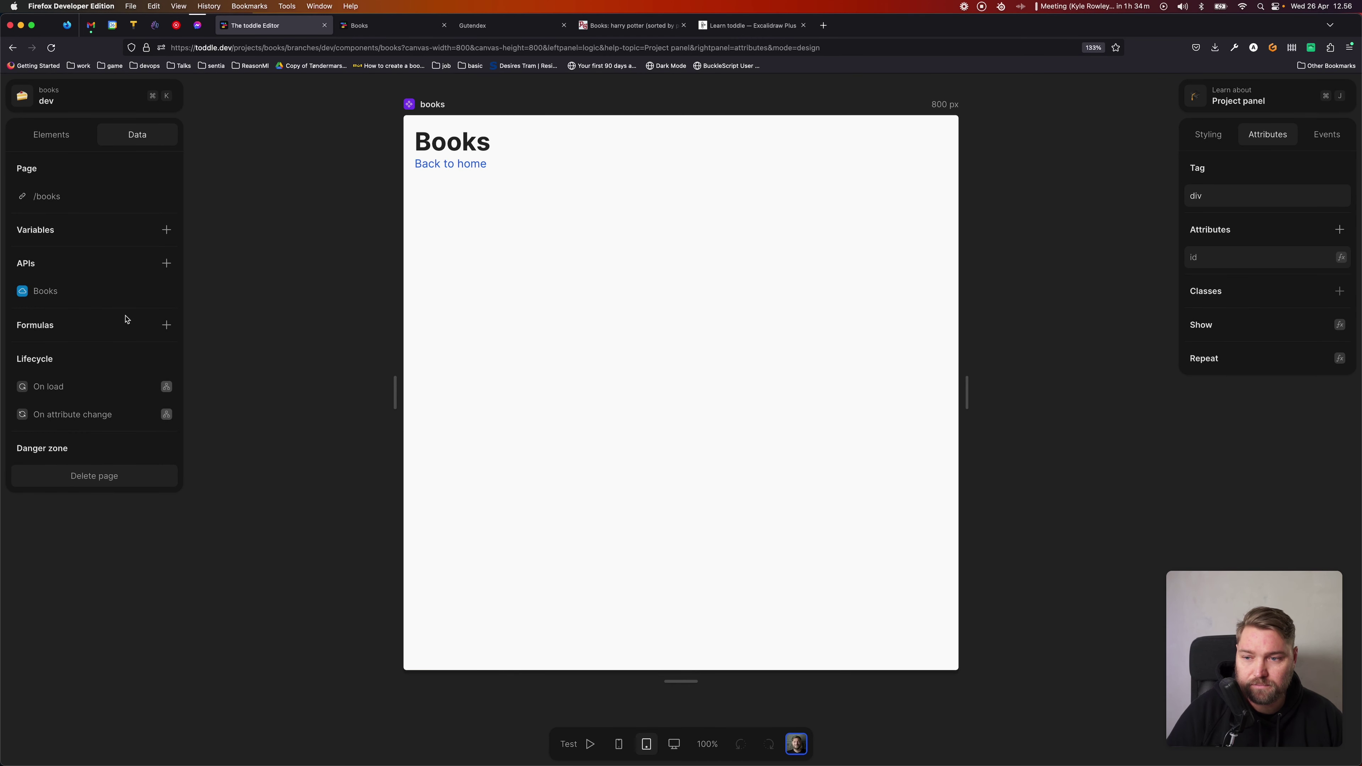
pyautogui.click(89, 301)
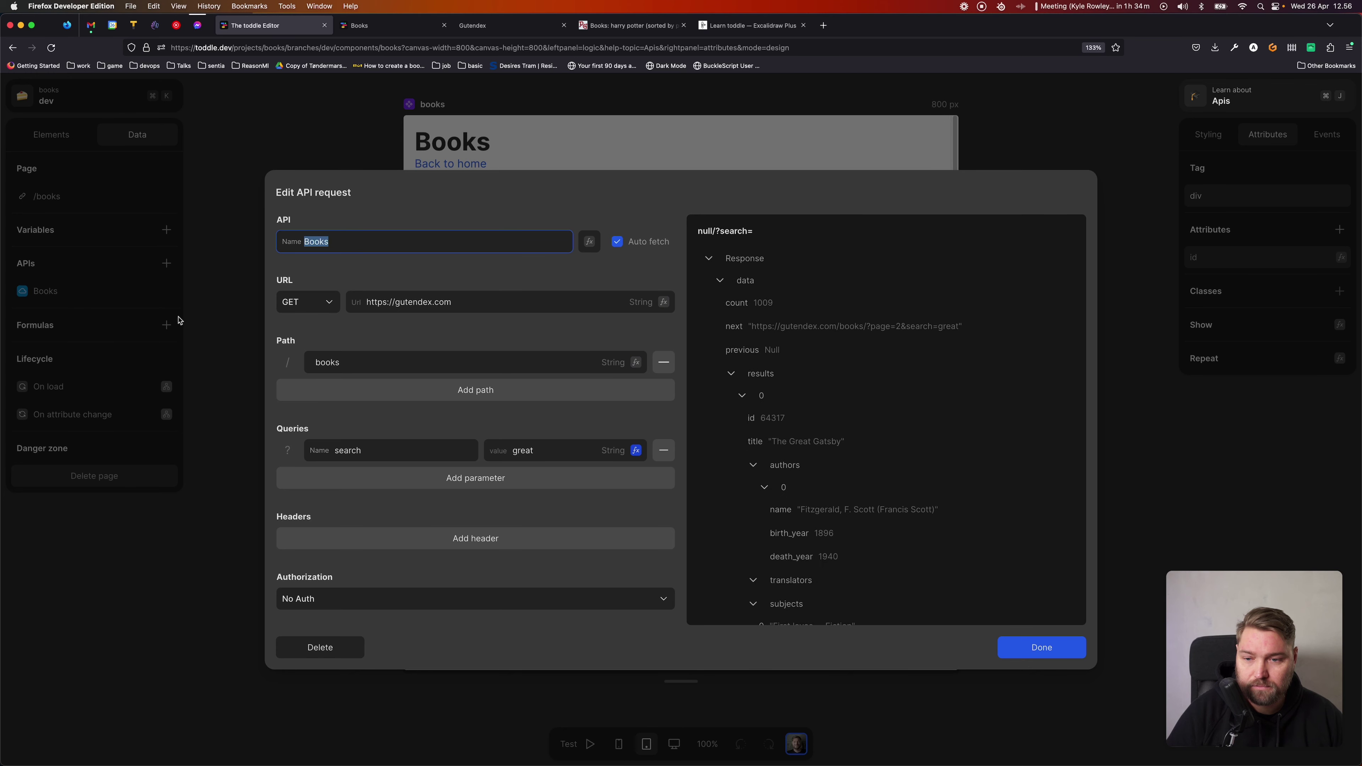
pyautogui.click(257, 330)
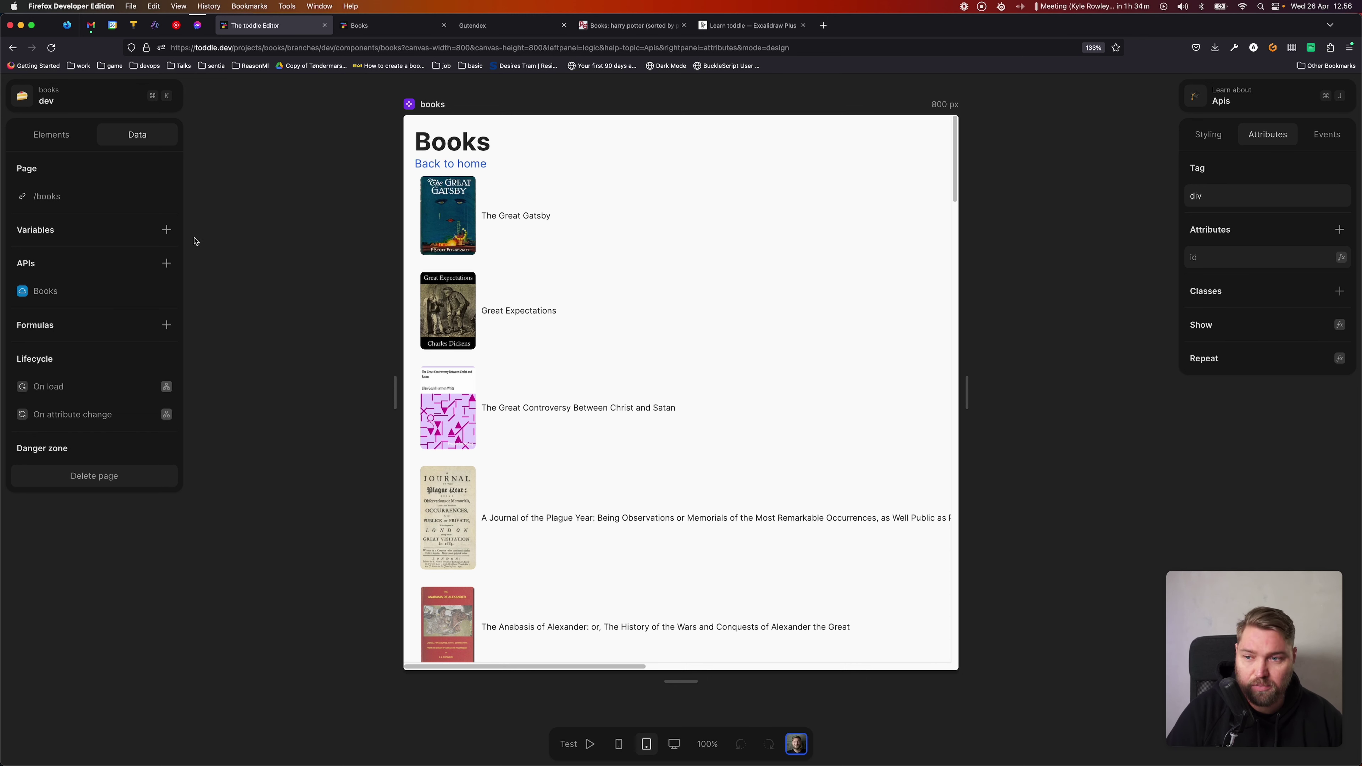
# - Add an input element to the root div and move it between the Back to home link and the book list
pyautogui.click(51, 135)
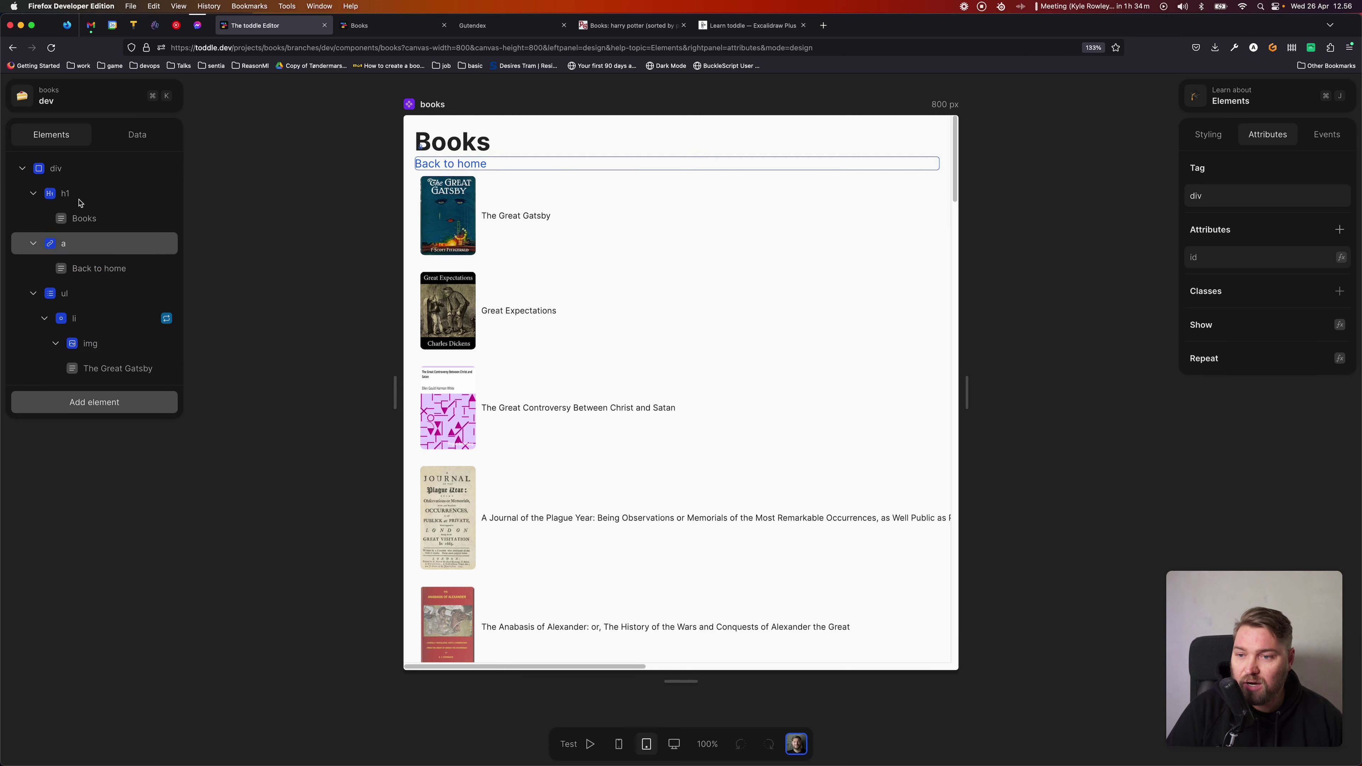
pyautogui.click(56, 168)
pyautogui.write('a')
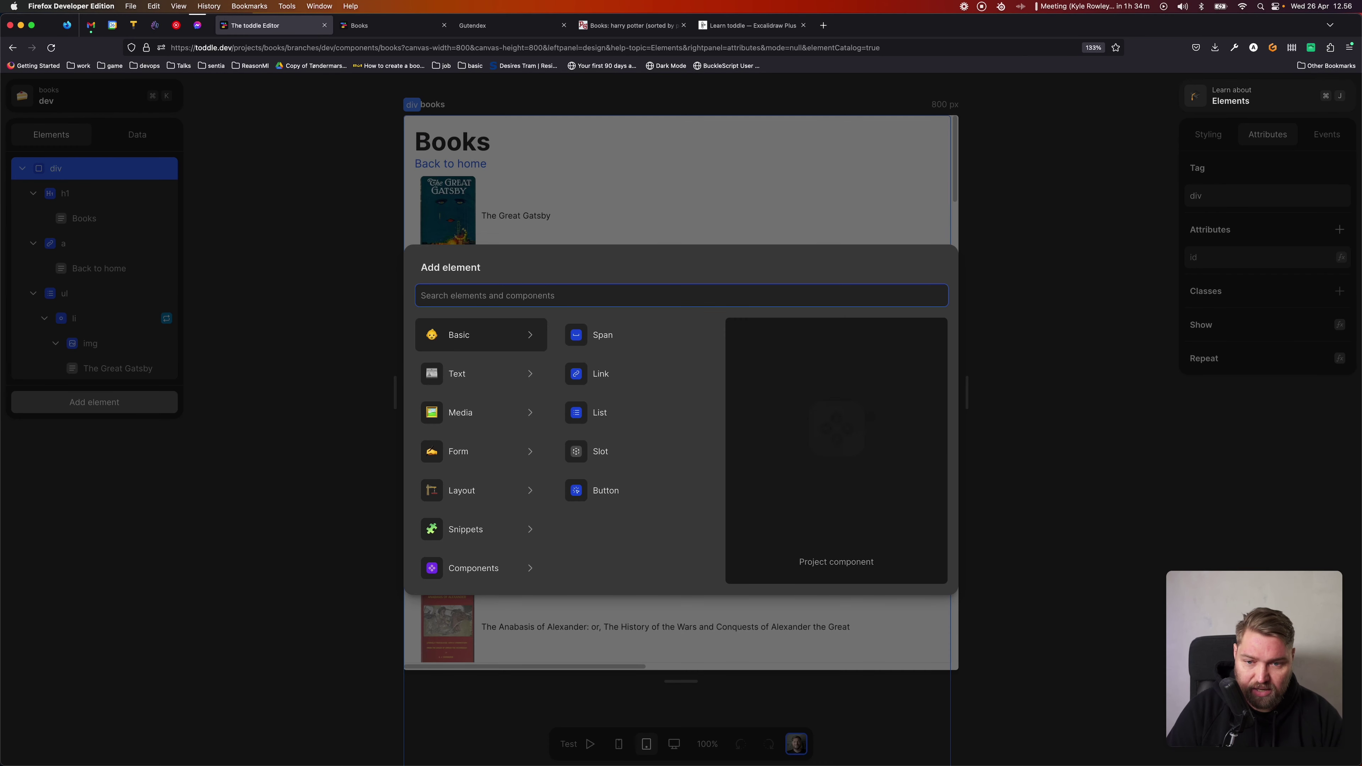
pyautogui.write('s')
pyautogui.hotkey('alt', 'BackSpace')
pyautogui.write('sea')
pyautogui.hotkey('alt', 'BackSpace')
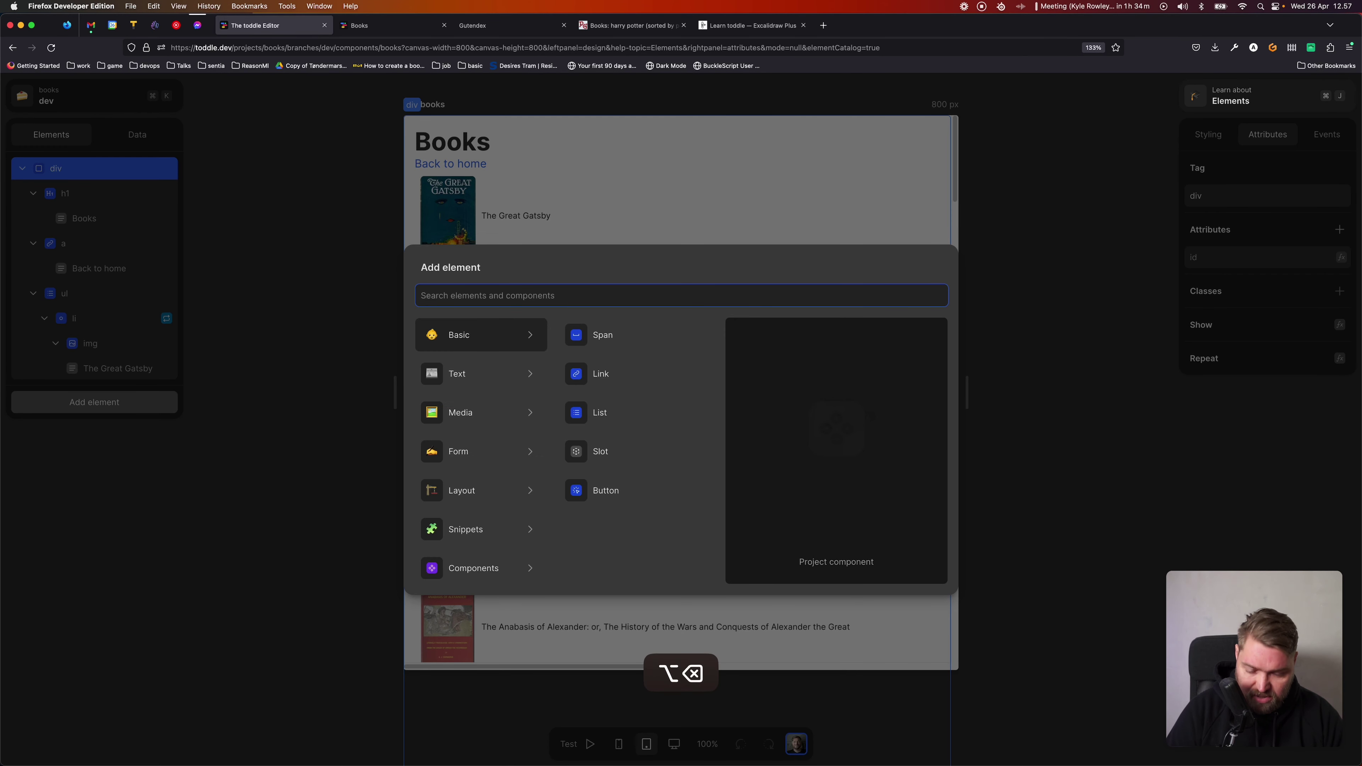
pyautogui.write('input')
pyautogui.press('Return')
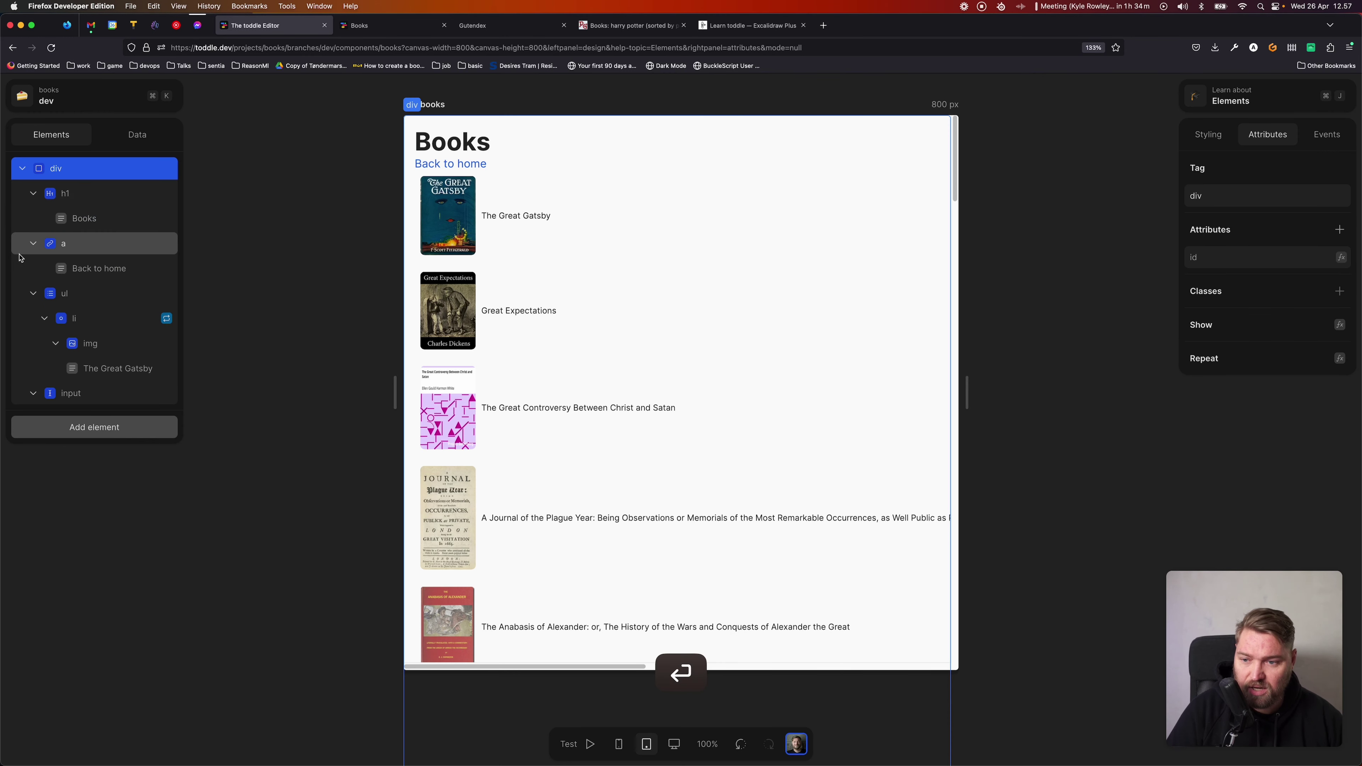
pyautogui.moveTo(83, 394); pyautogui.dragTo(31, 283)
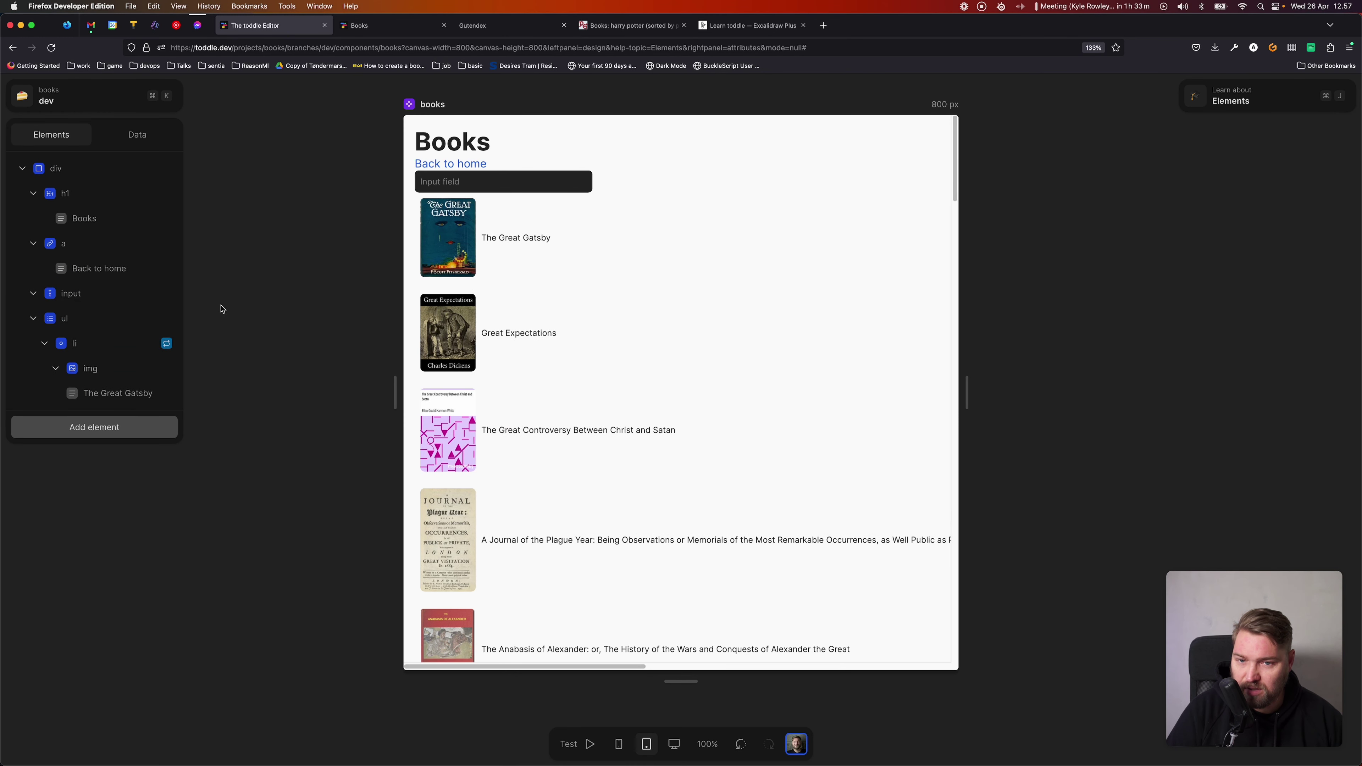
# - Set the background color of the input element above the book list to grey-200
pyautogui.click(514, 184)
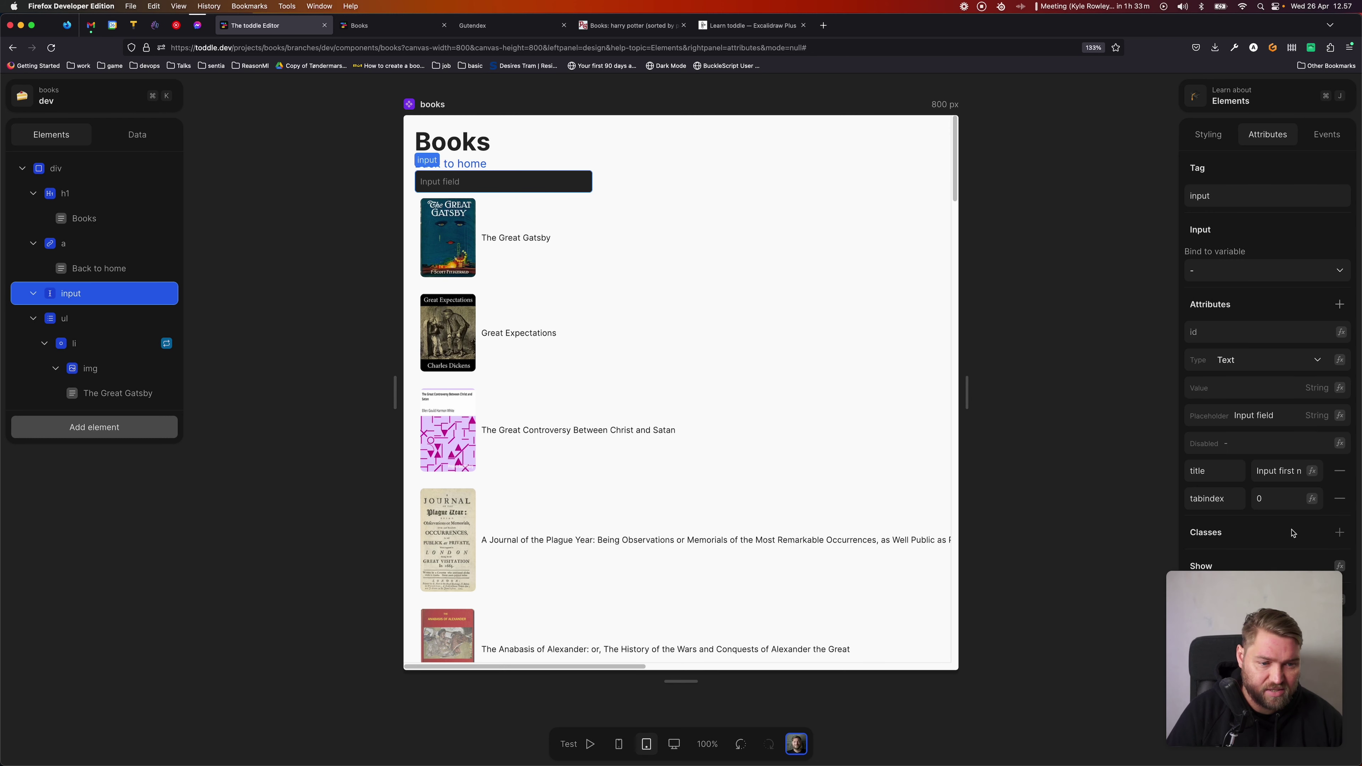
pyautogui.click(1208, 134)
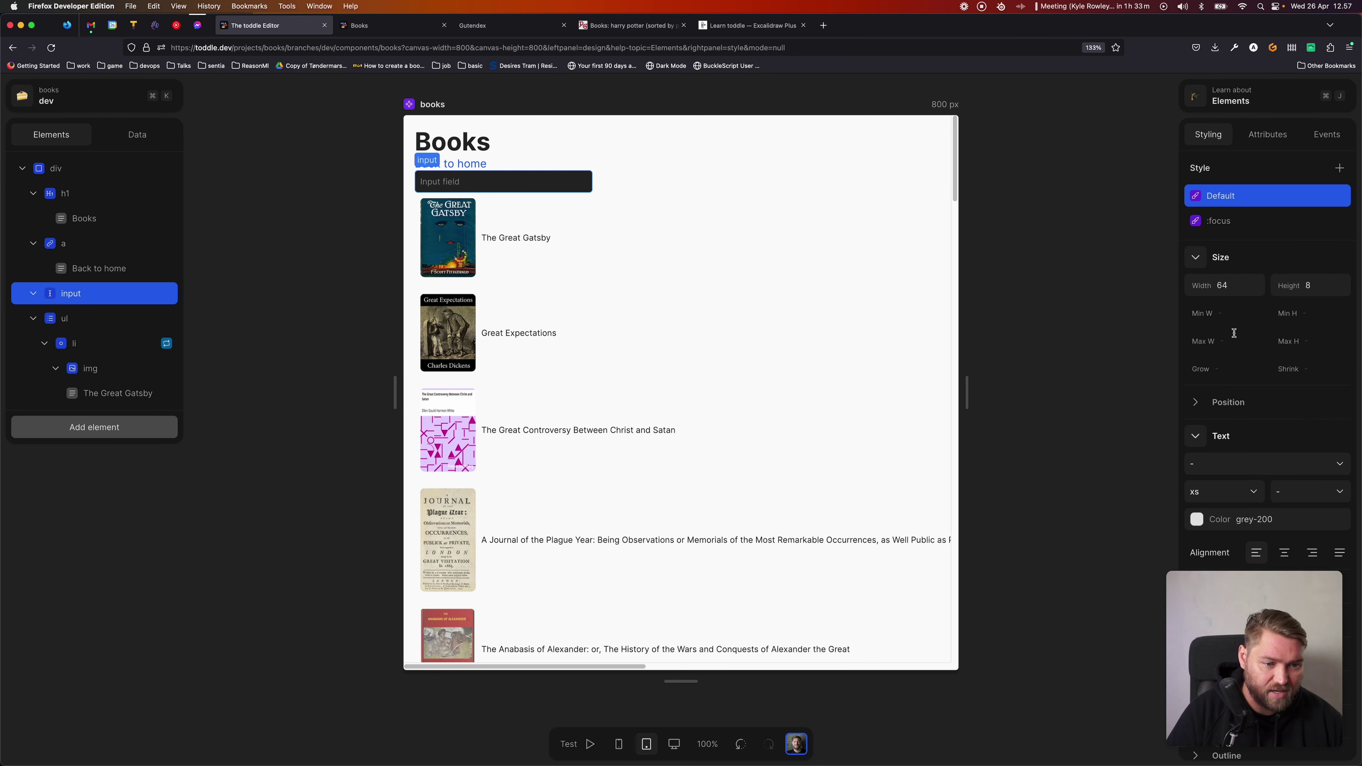
pyautogui.scroll(-3, 1231, 564)
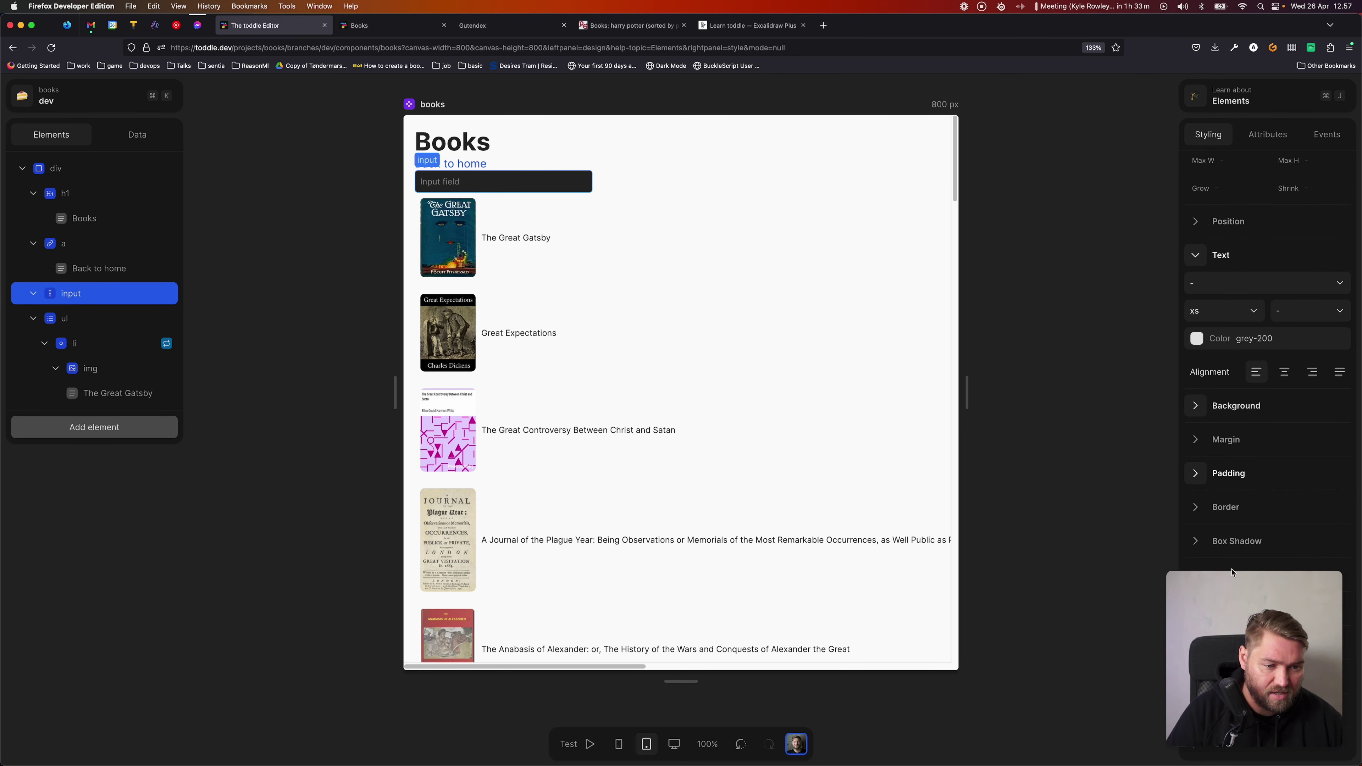
pyautogui.click(1195, 406)
pyautogui.click(1199, 463)
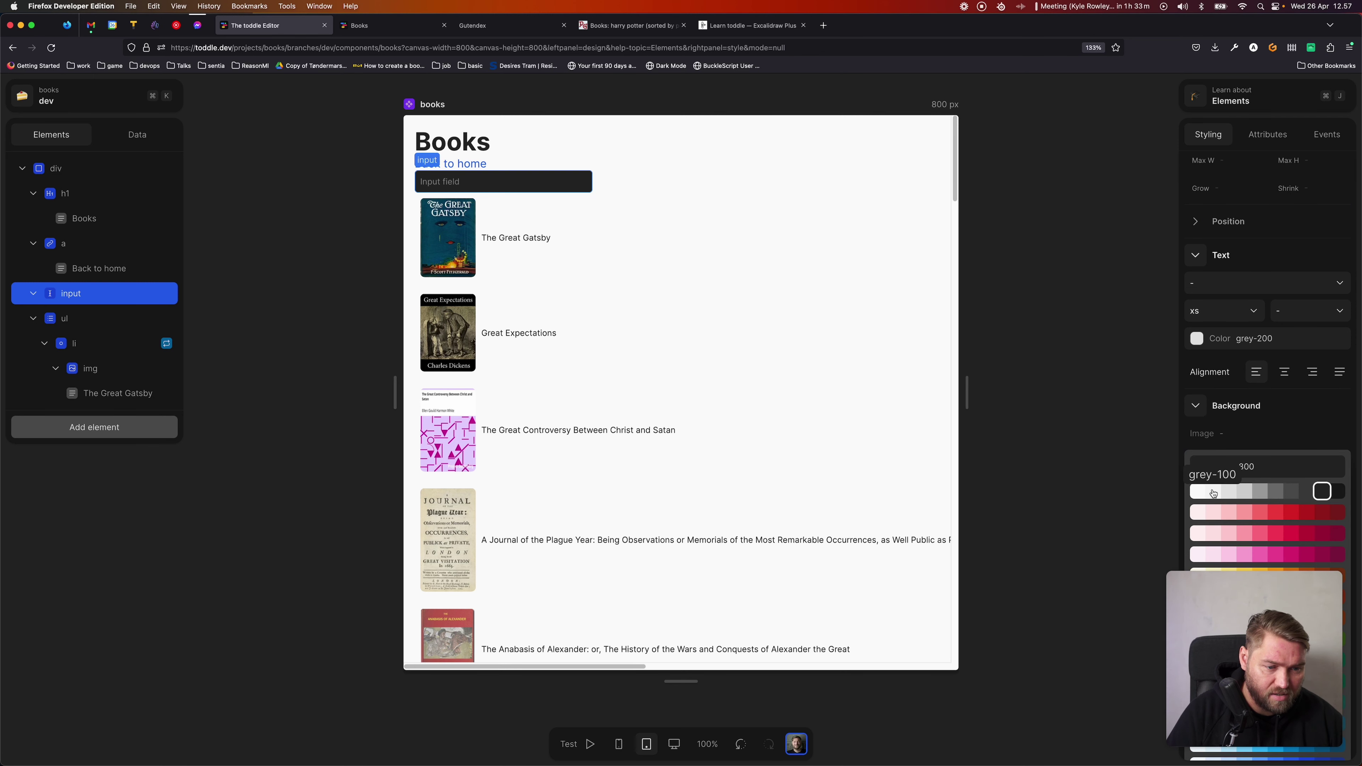
pyautogui.click(1227, 494)
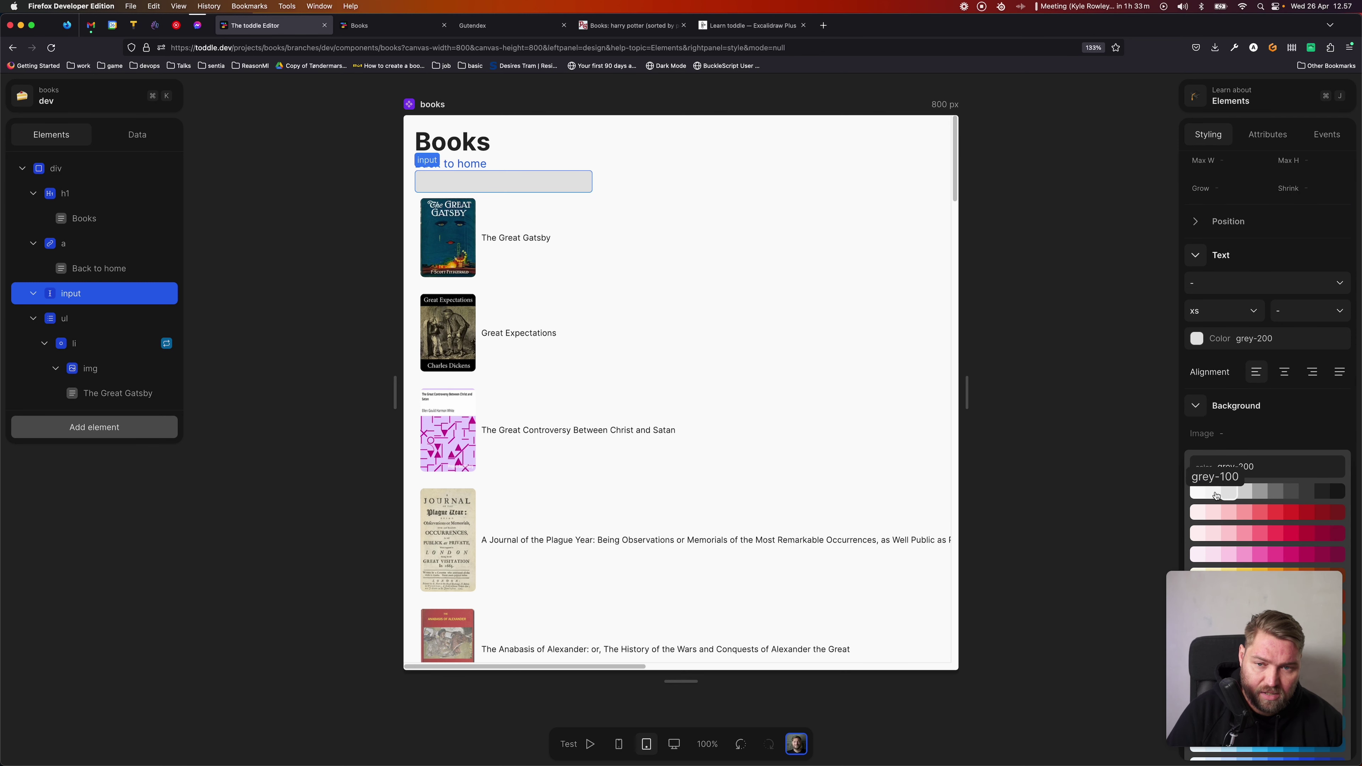
pyautogui.click(1215, 493)
pyautogui.click(1229, 493)
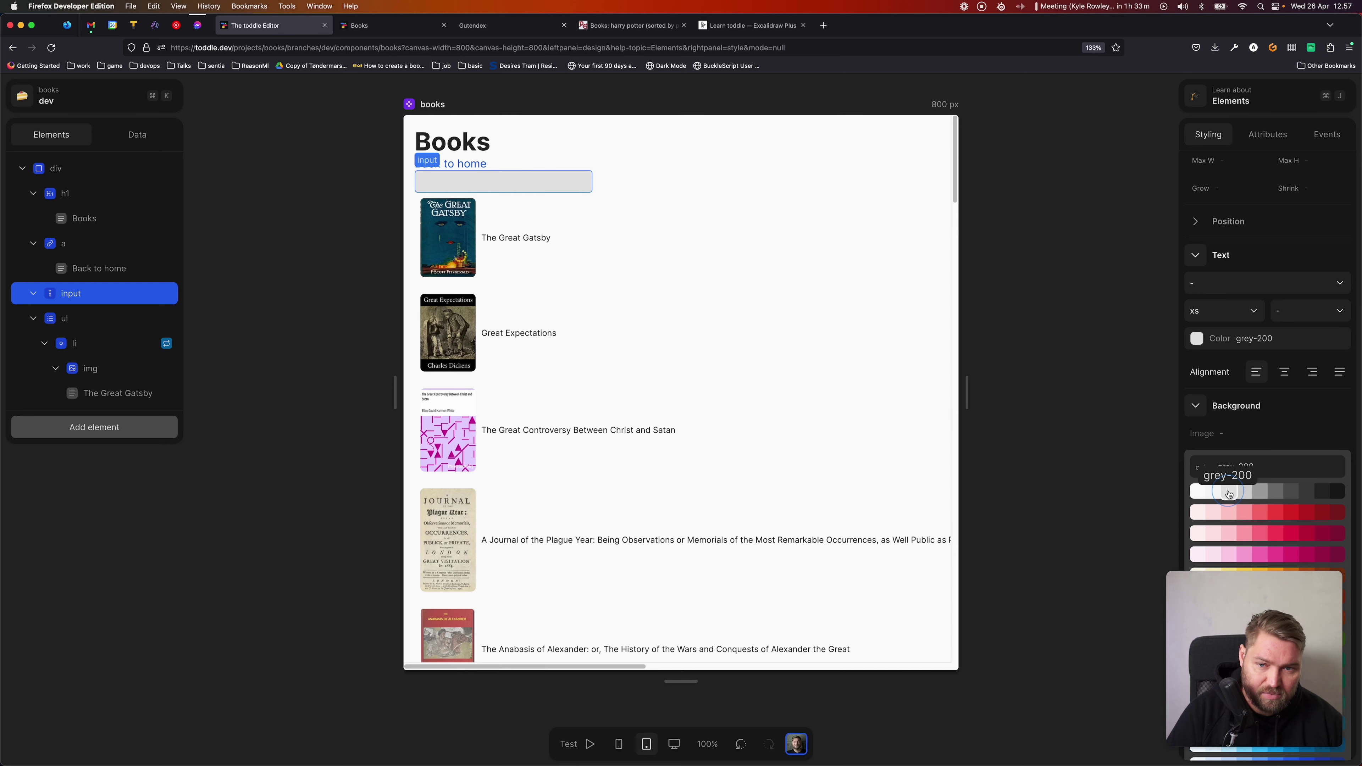
pyautogui.click(1305, 259)
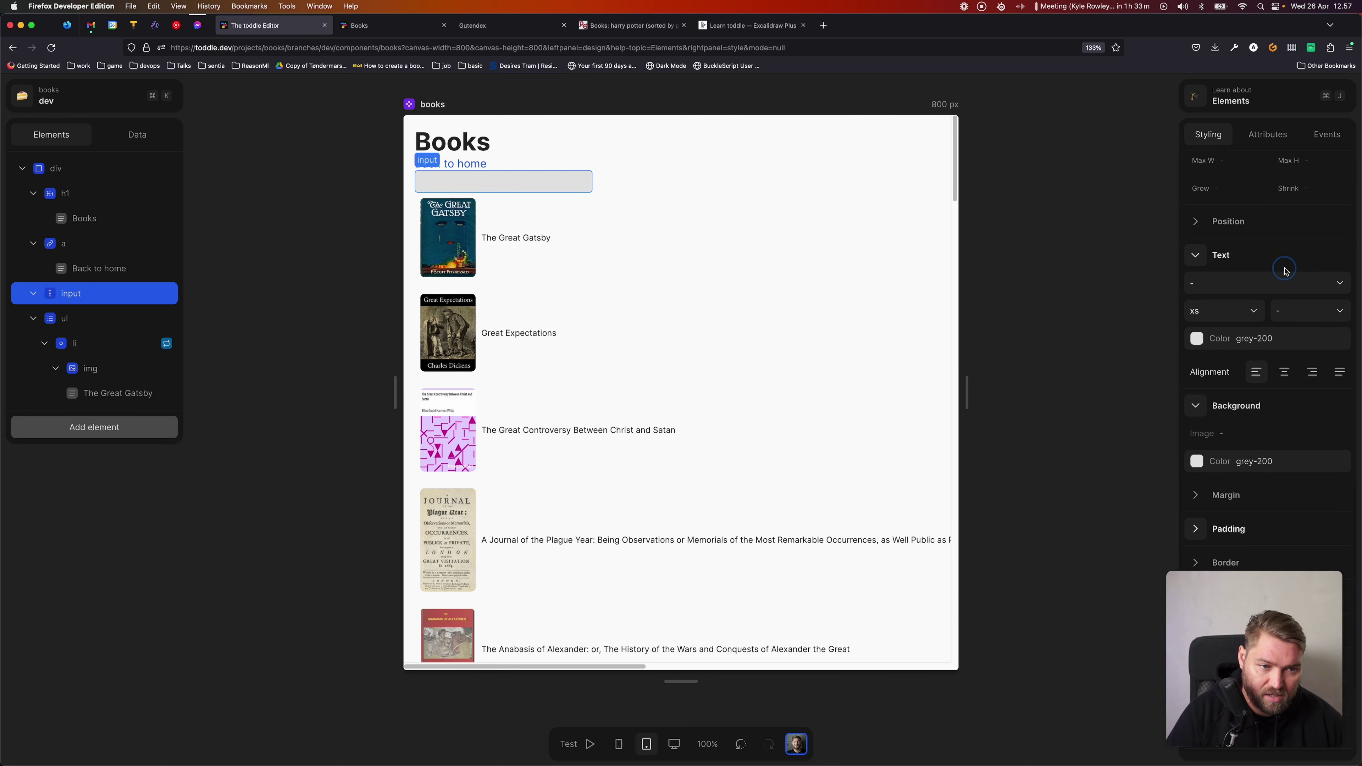
# - Set the input element's width to 100%, then select the root div
pyautogui.scroll(3, 1286, 270)
pyautogui.click(1251, 285)
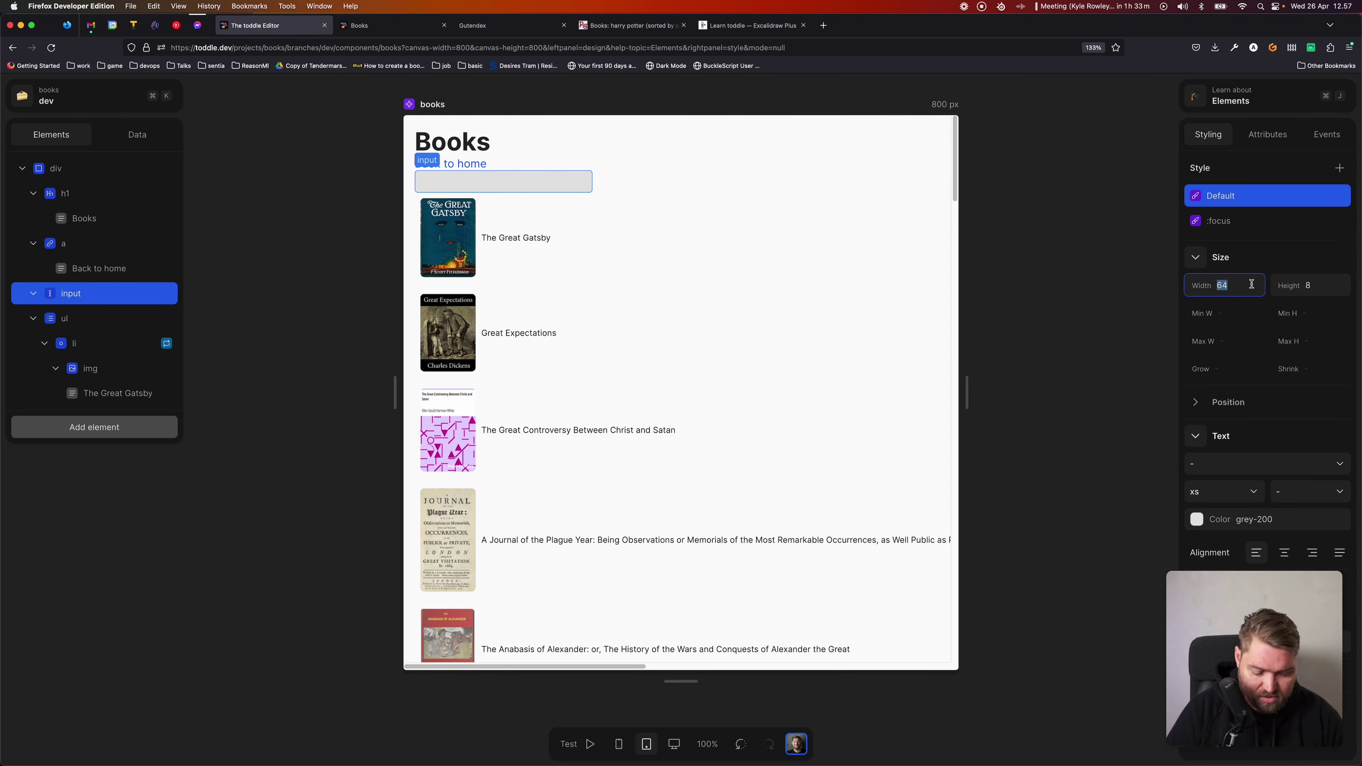
pyautogui.write('100%')
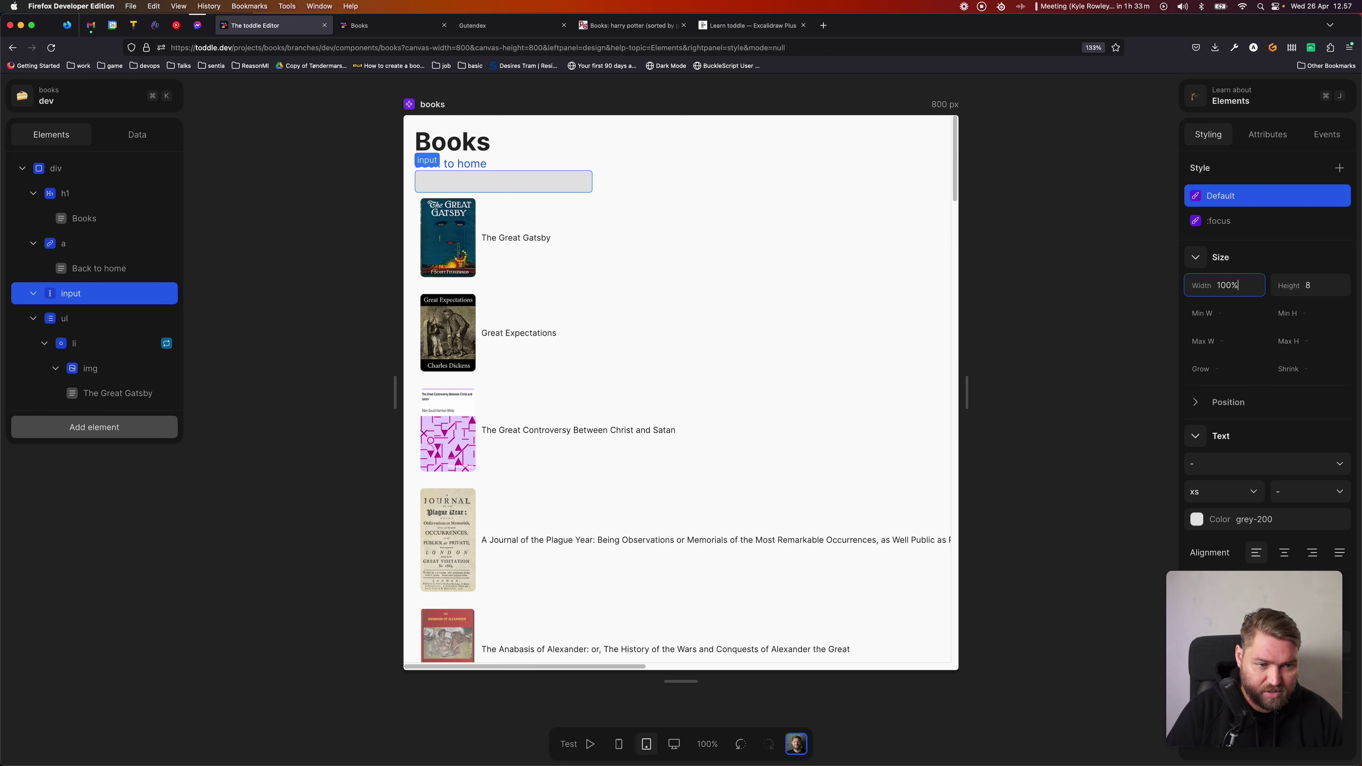
pyautogui.press('Return')
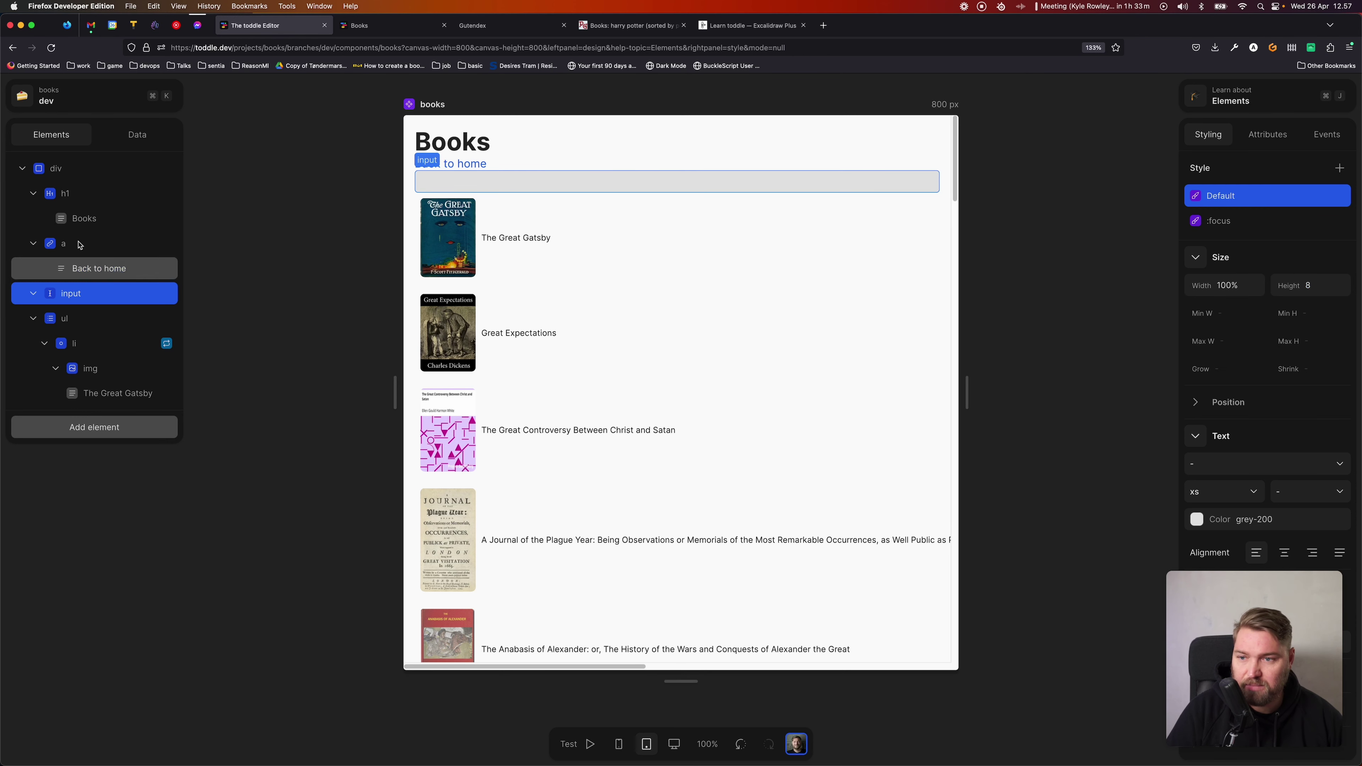
pyautogui.click(83, 174)
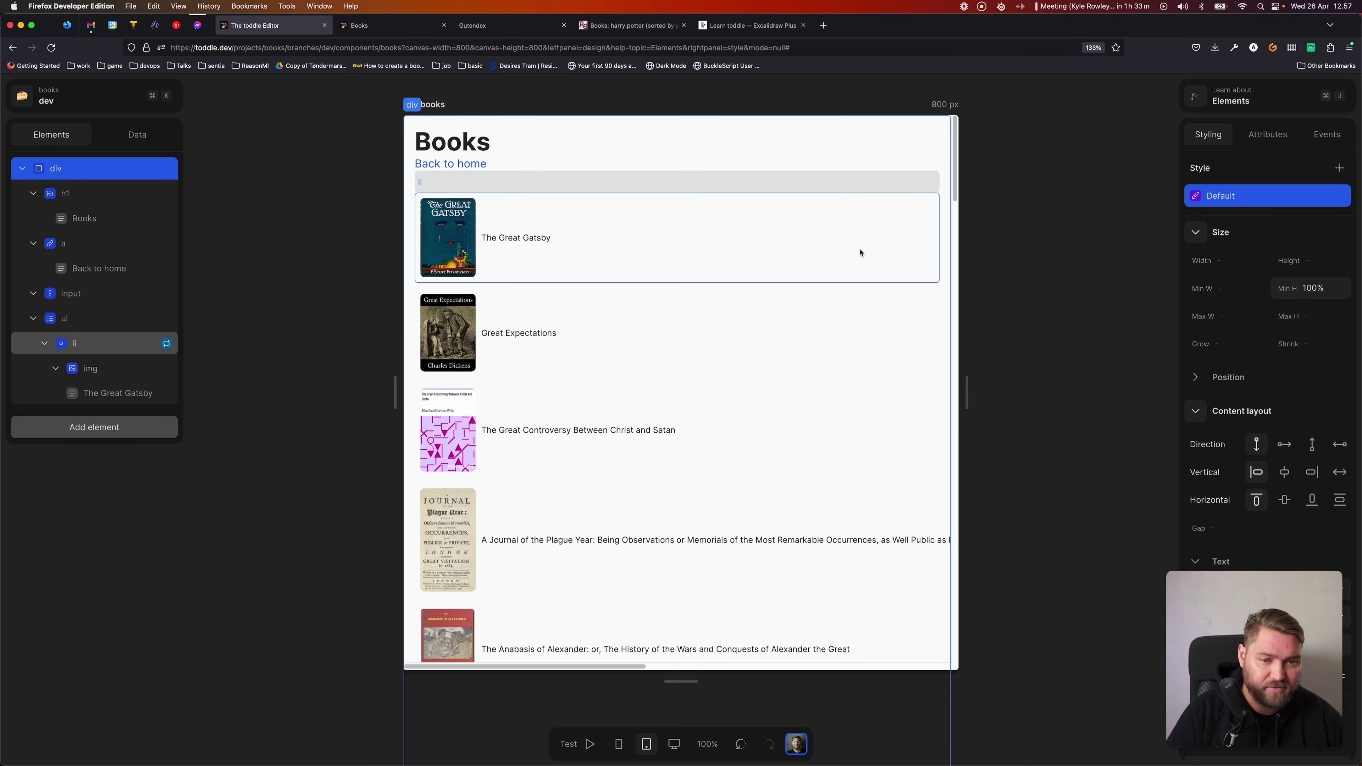
# - Bind the input element's Value attribute to the search URL parameter with a formula
pyautogui.click(465, 187)
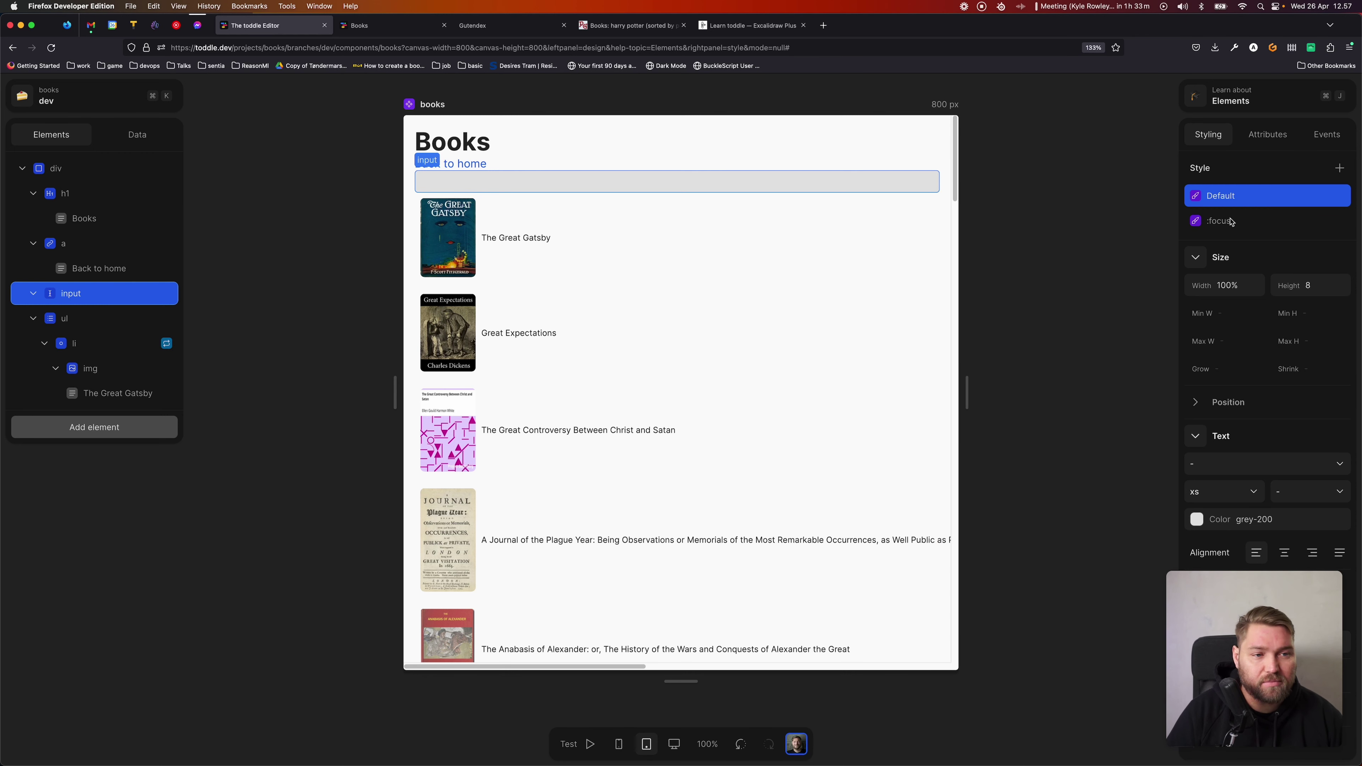
pyautogui.click(1259, 139)
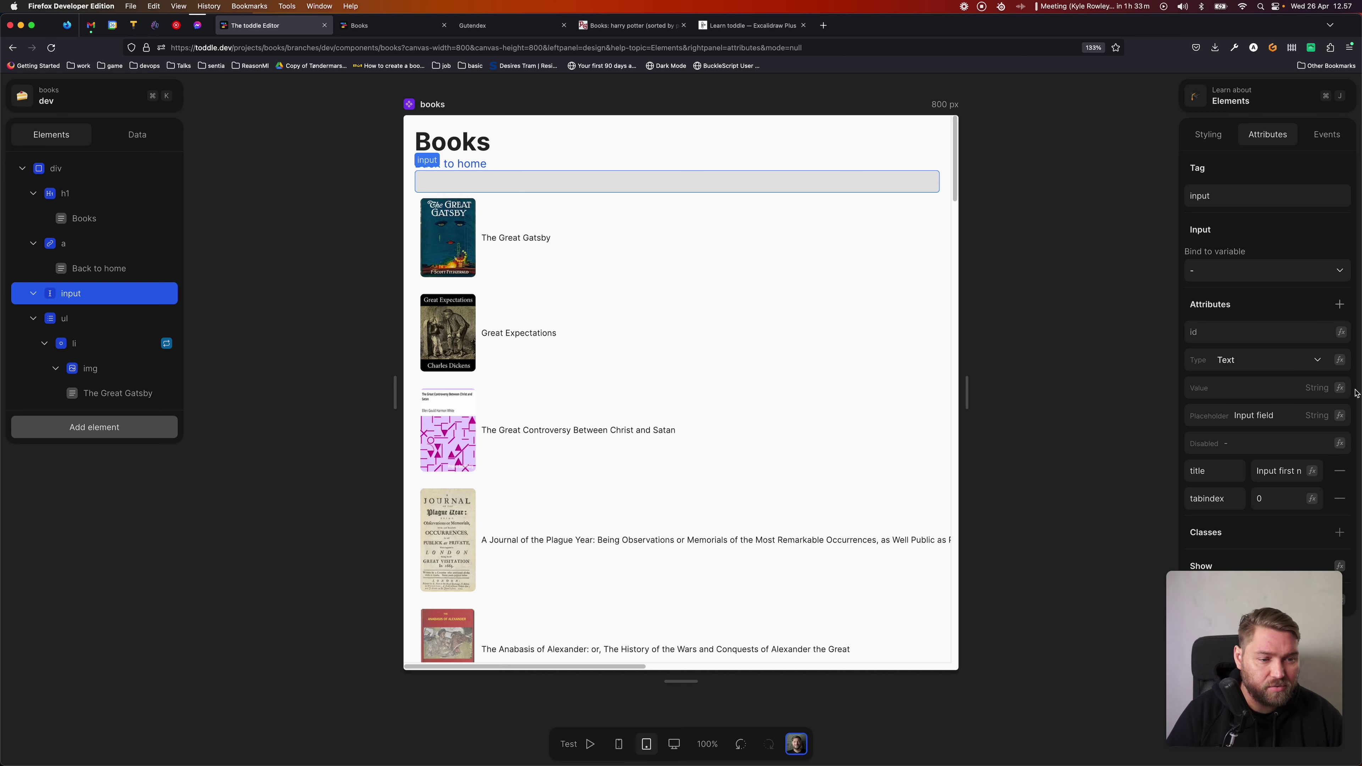
pyautogui.click(1339, 388)
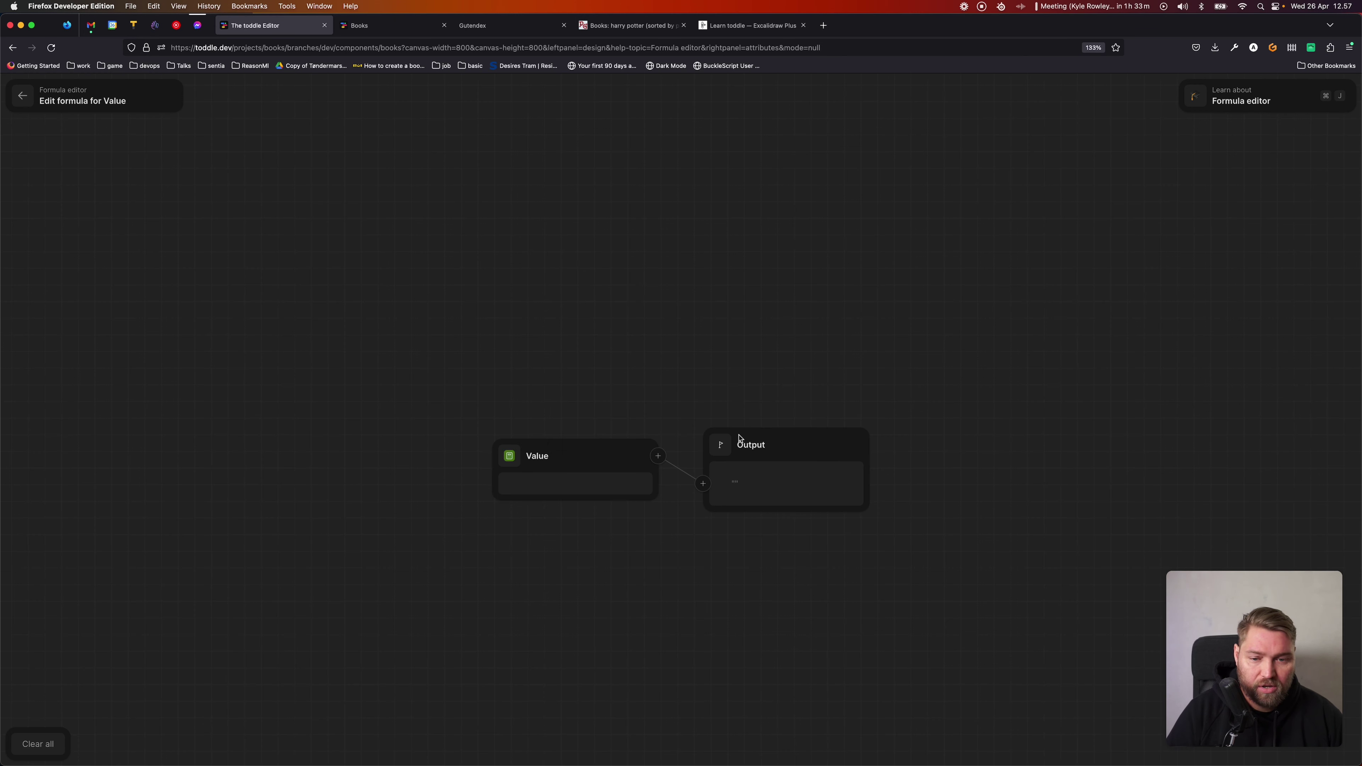
pyautogui.click(509, 454)
pyautogui.click(544, 553)
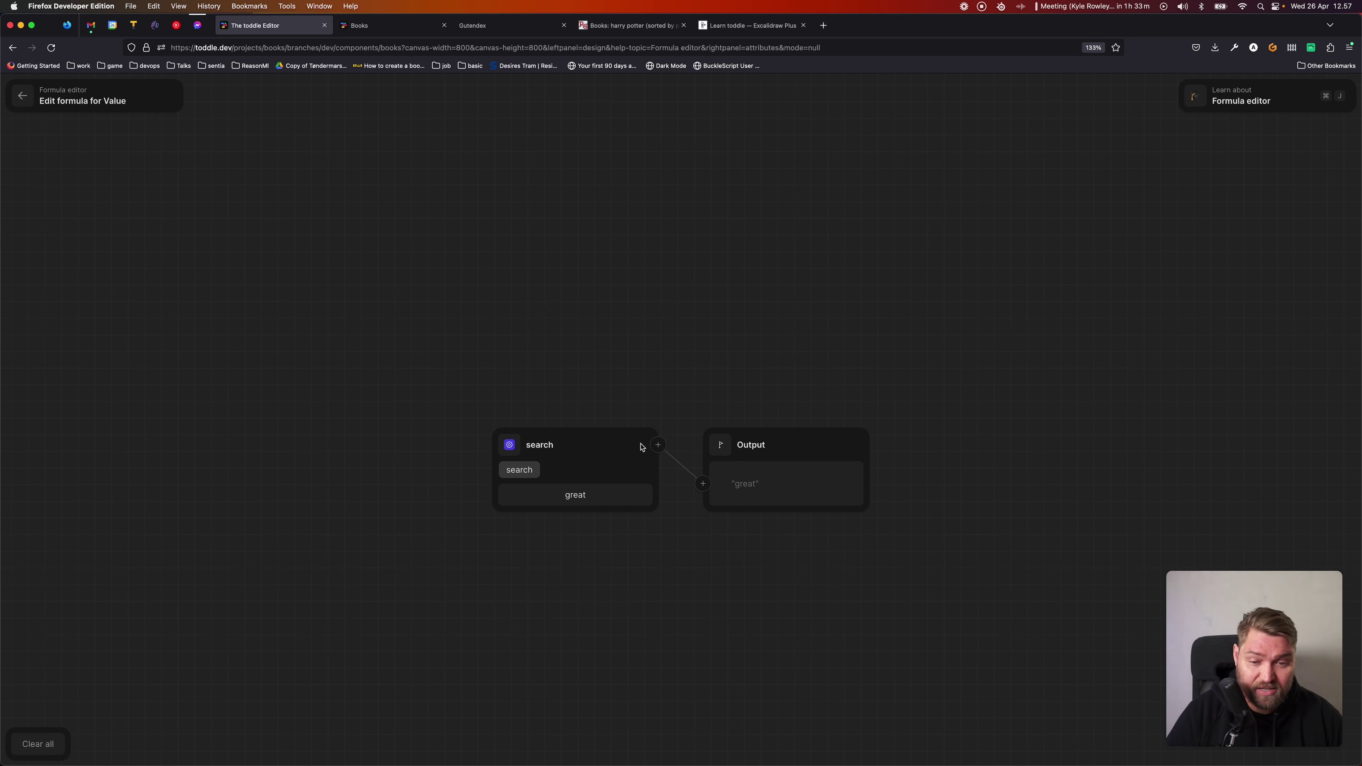
# - Wrap the search parameter in a Default to formula with an empty String as the fallback
pyautogui.click(658, 445)
pyautogui.write('defa')
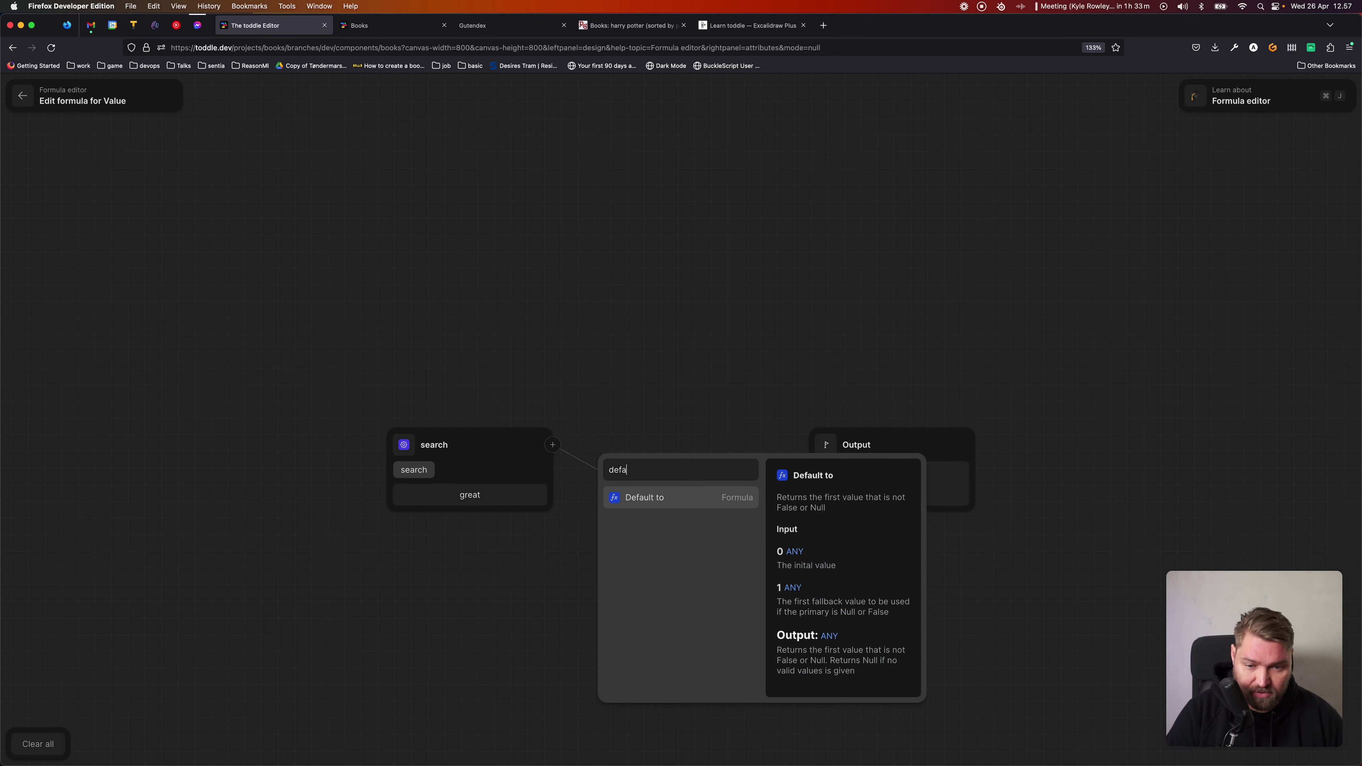
pyautogui.press('Return')
pyautogui.click(598, 484)
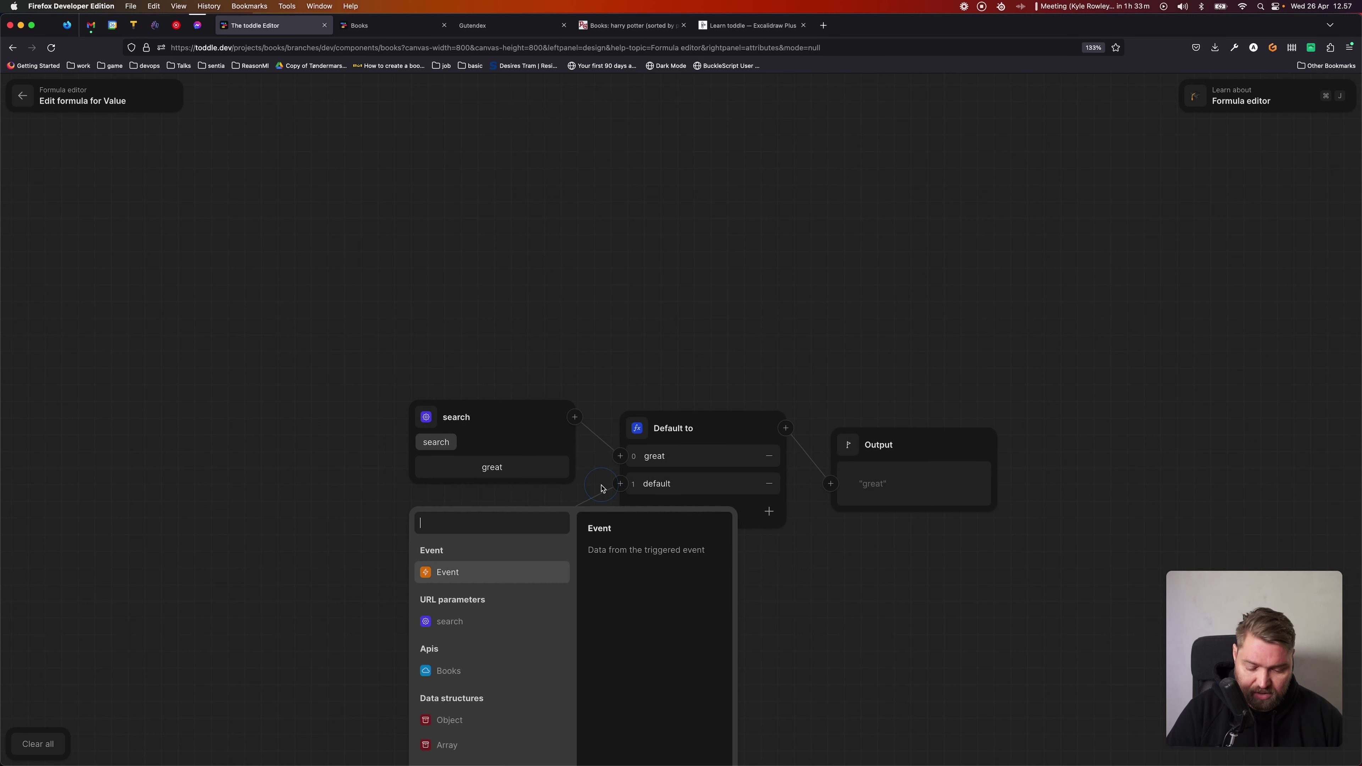
pyautogui.write('strig')
pyautogui.press('BackSpace')
pyautogui.write('ng')
pyautogui.press('Return')
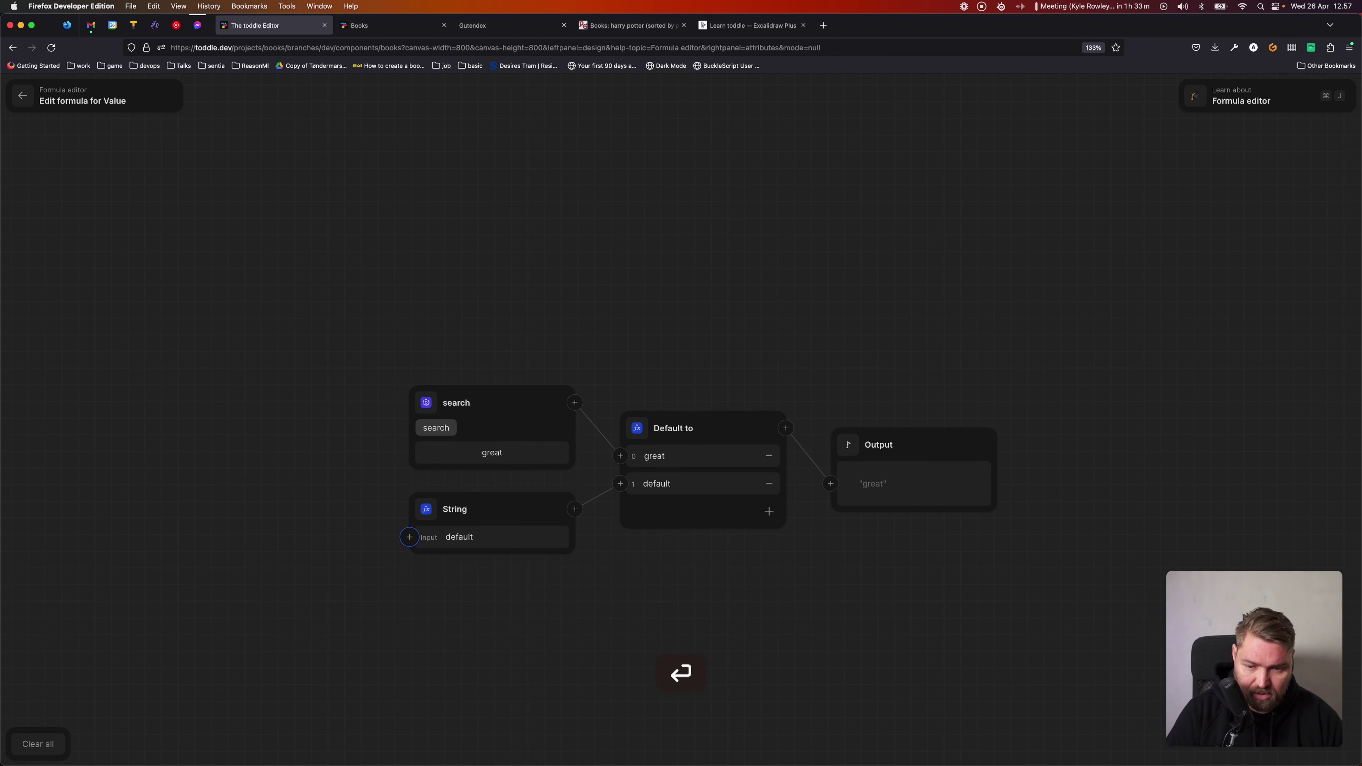
pyautogui.click(493, 536)
pyautogui.press('BackSpace')
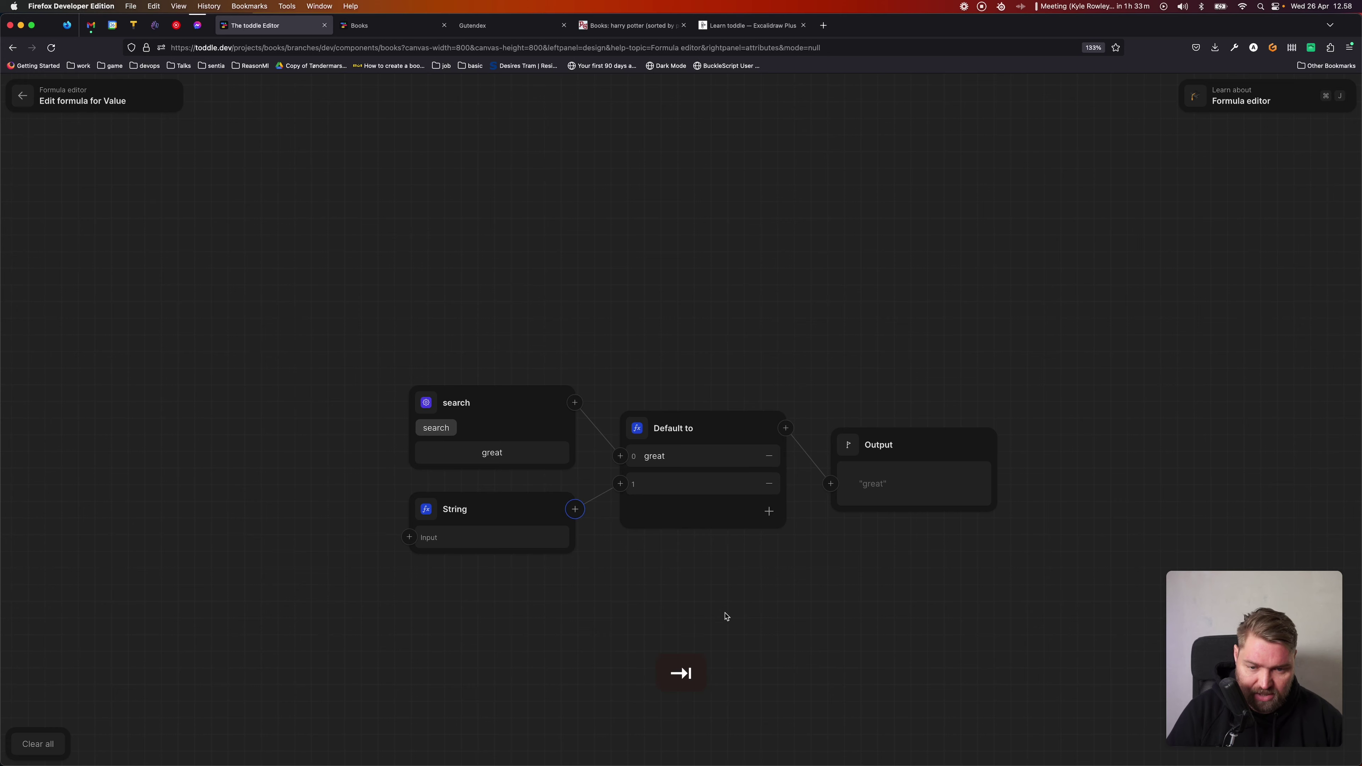
pyautogui.press('Escape')
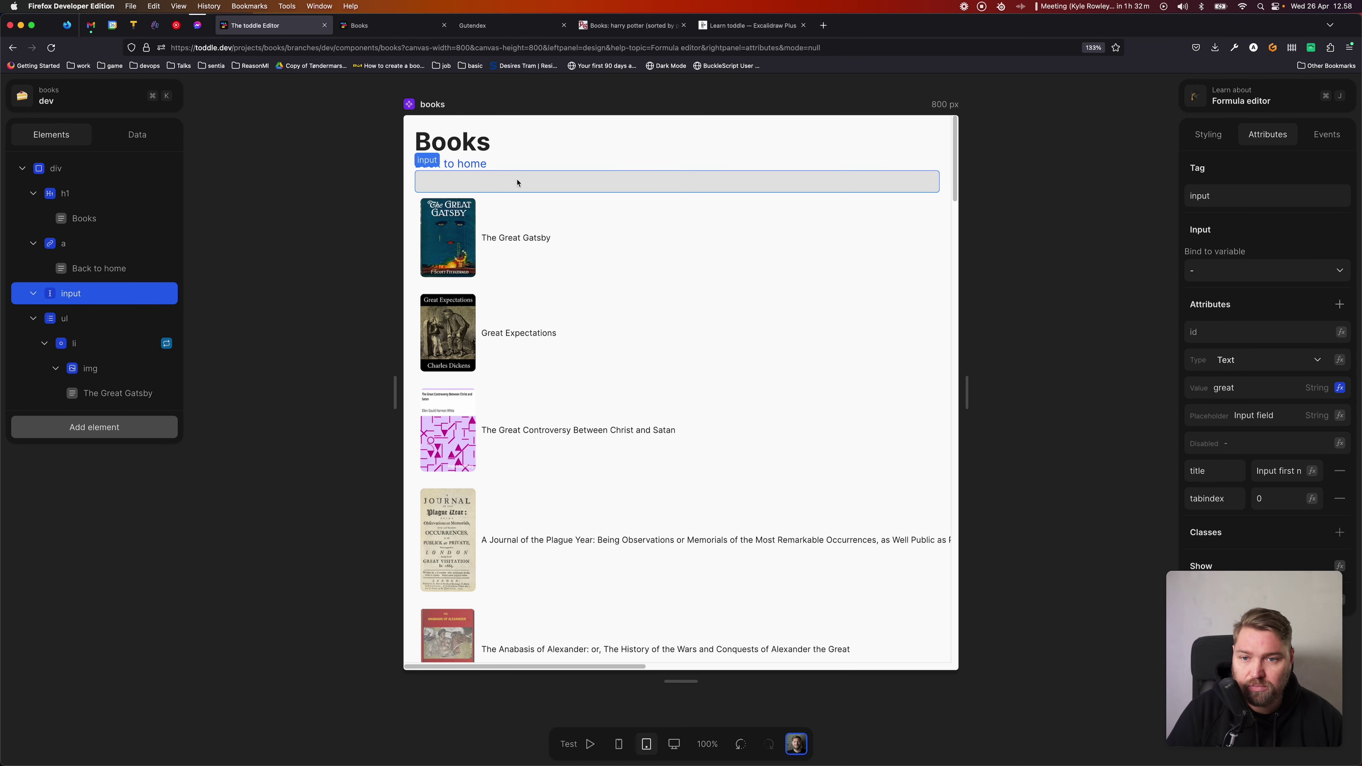
# - Set the input element's text color to grey-700
pyautogui.scroll(1, 451, 205)
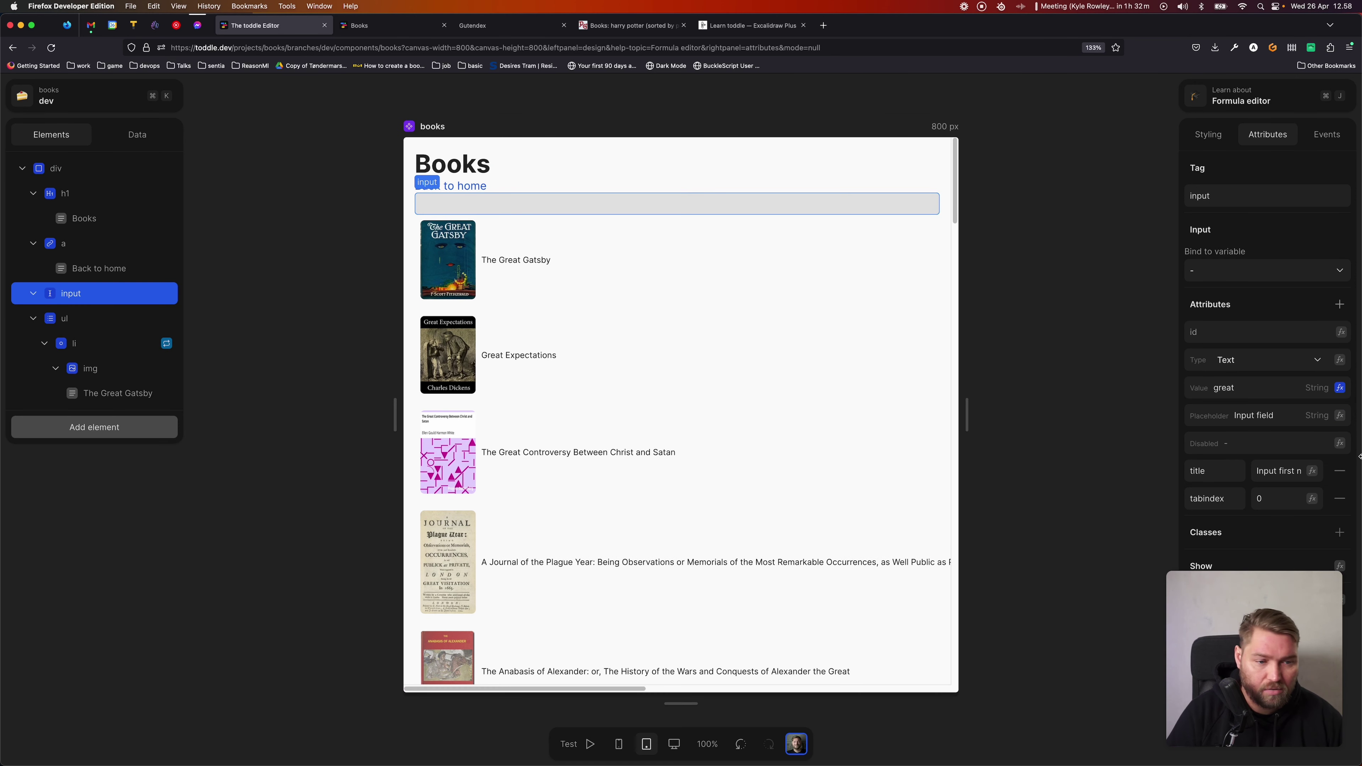
pyautogui.click(1209, 135)
pyautogui.scroll(-4, 1264, 449)
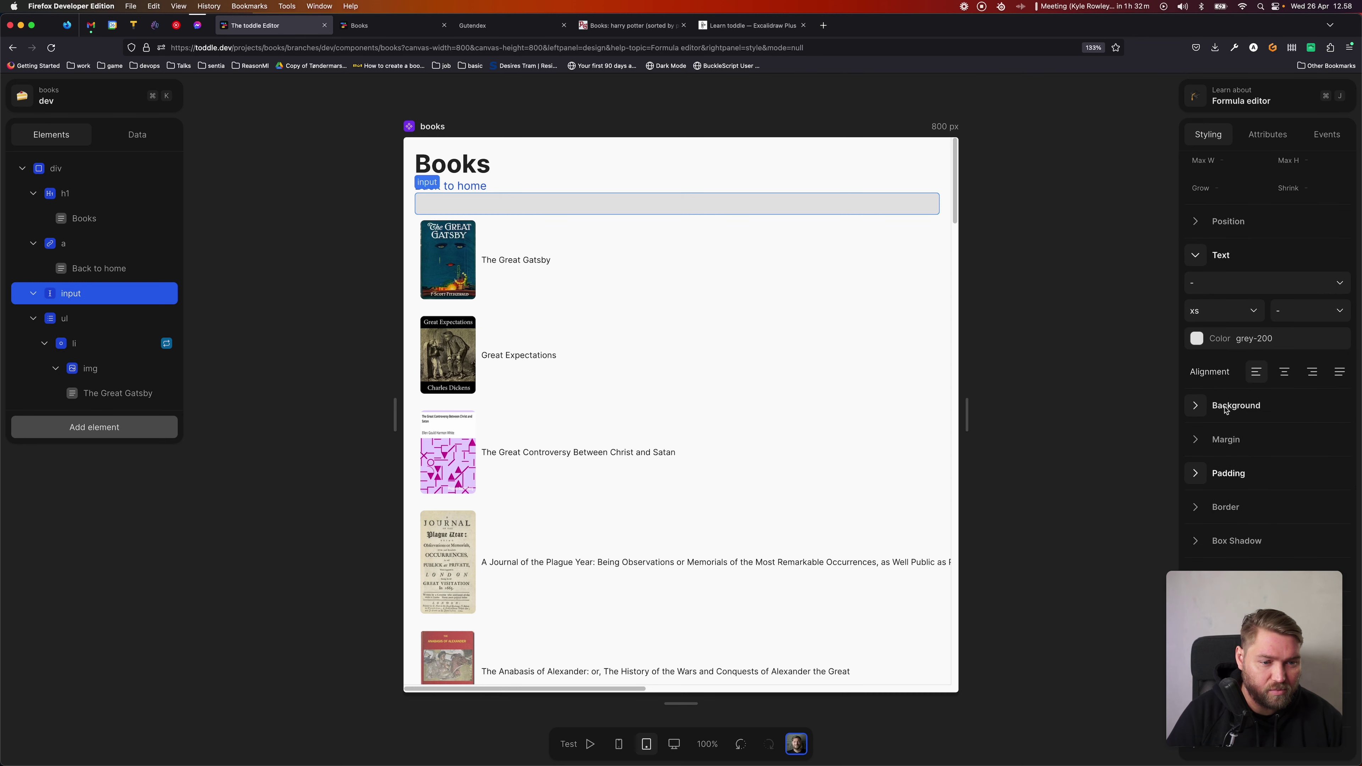
pyautogui.click(1196, 339)
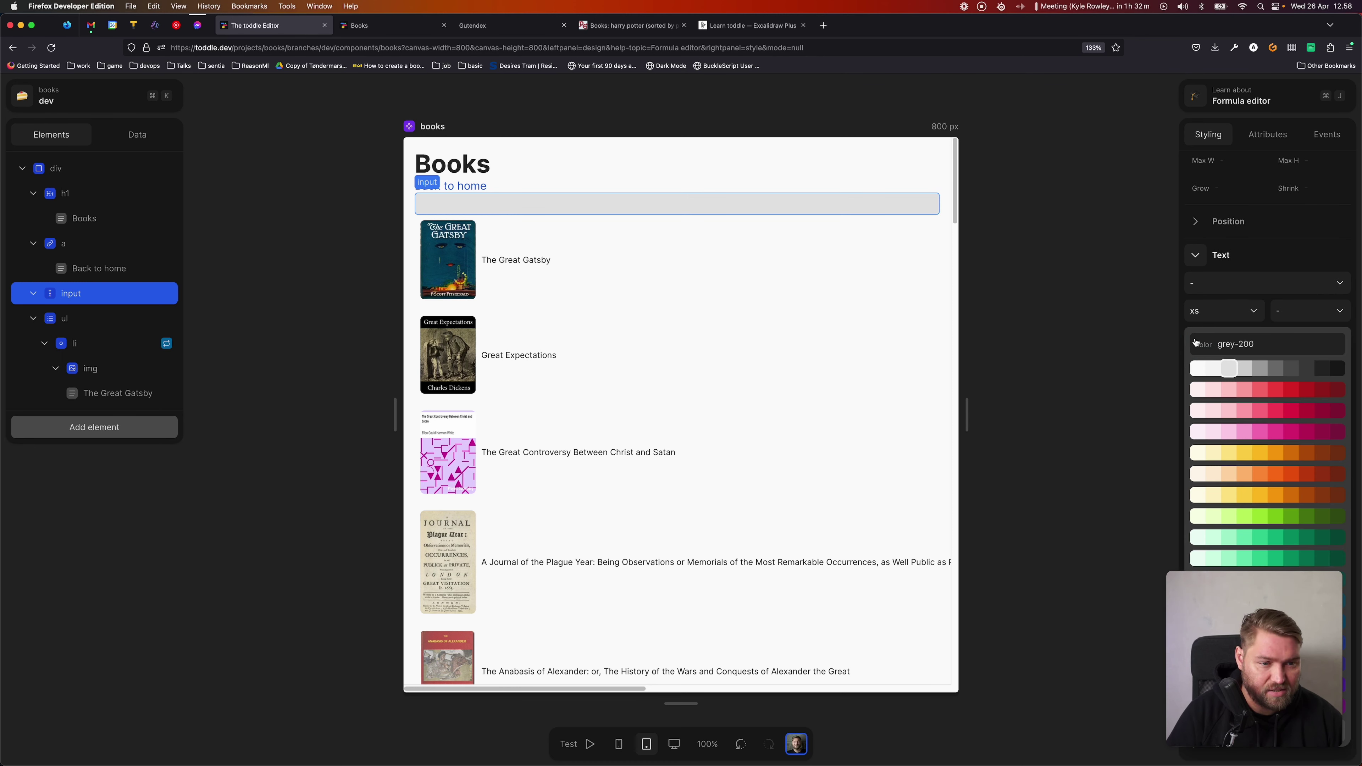
pyautogui.click(1320, 369)
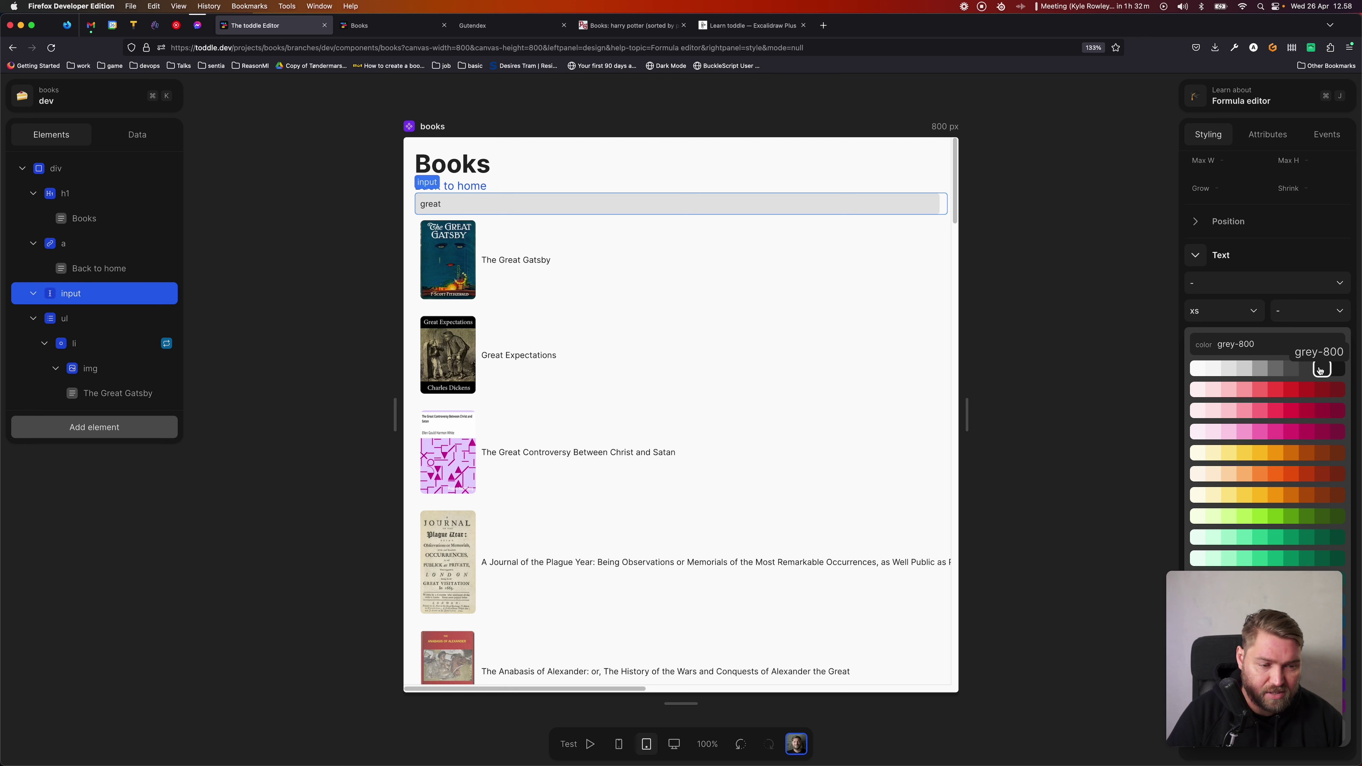
pyautogui.click(1305, 370)
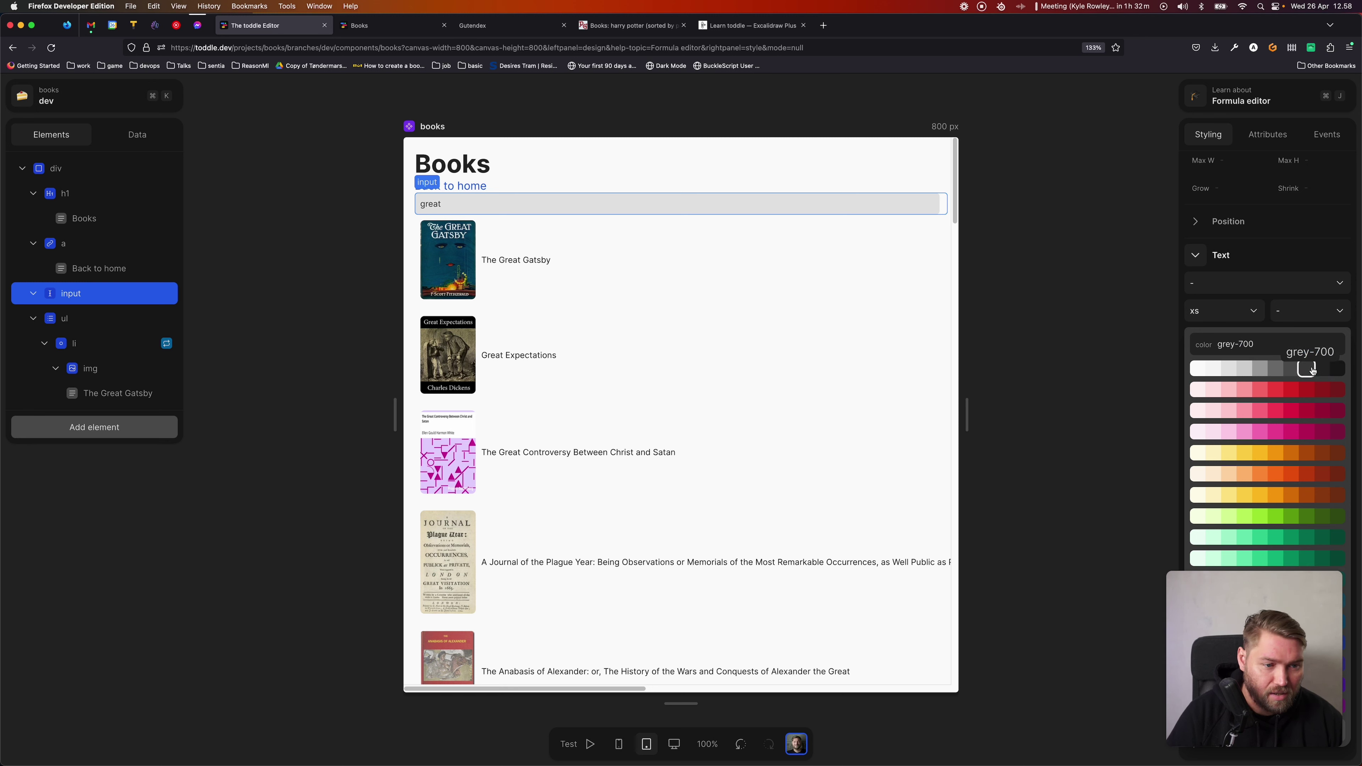
pyautogui.click(1091, 217)
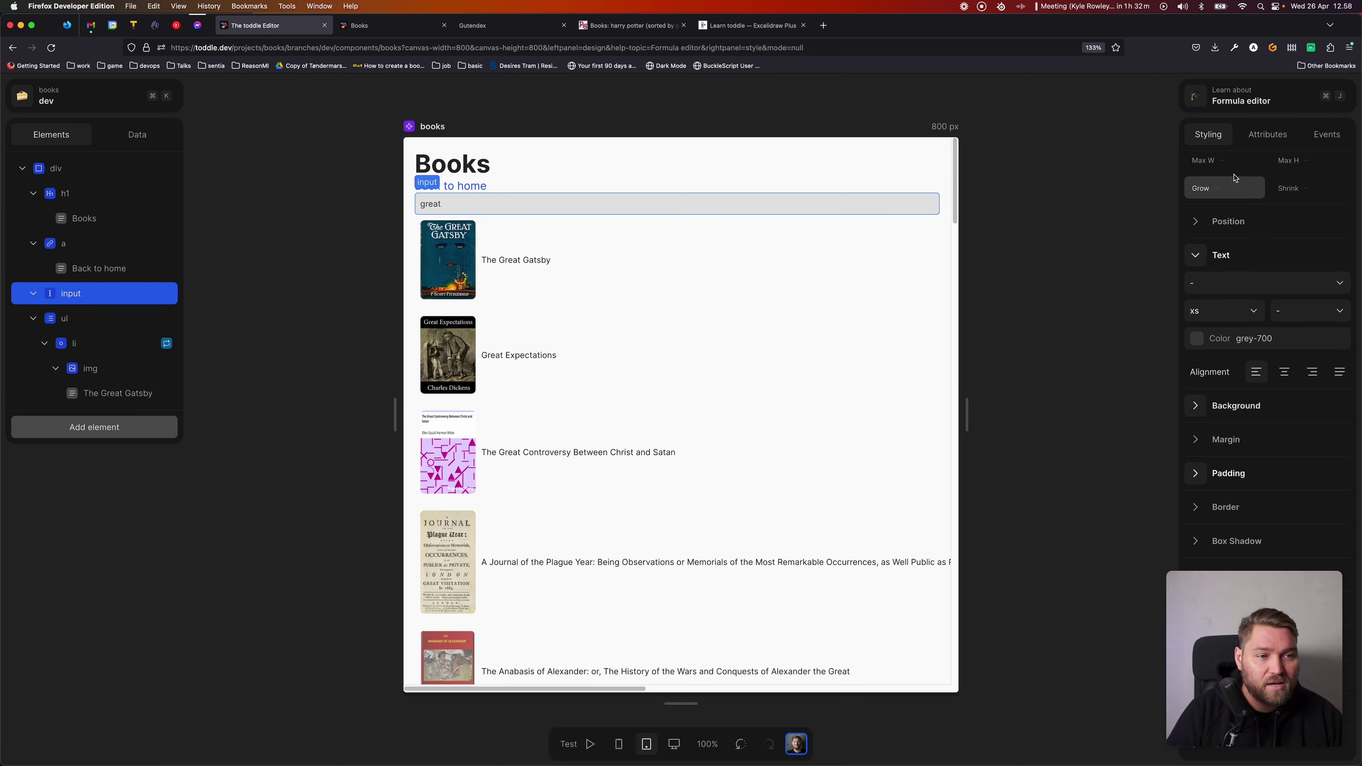
# - Create a workflow for the input element's change event with a Set: search URL action
pyautogui.click(1326, 134)
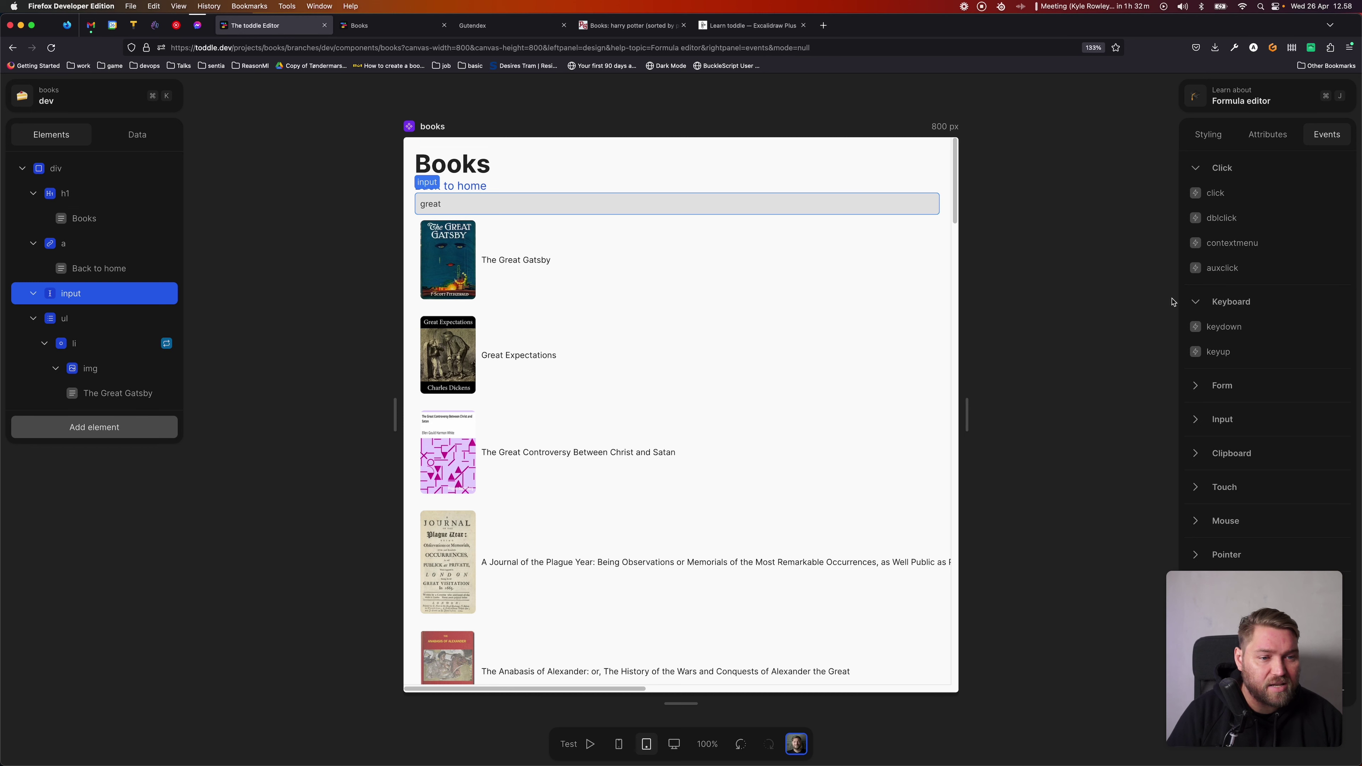
pyautogui.click(1201, 419)
pyautogui.scroll(-2, 1231, 432)
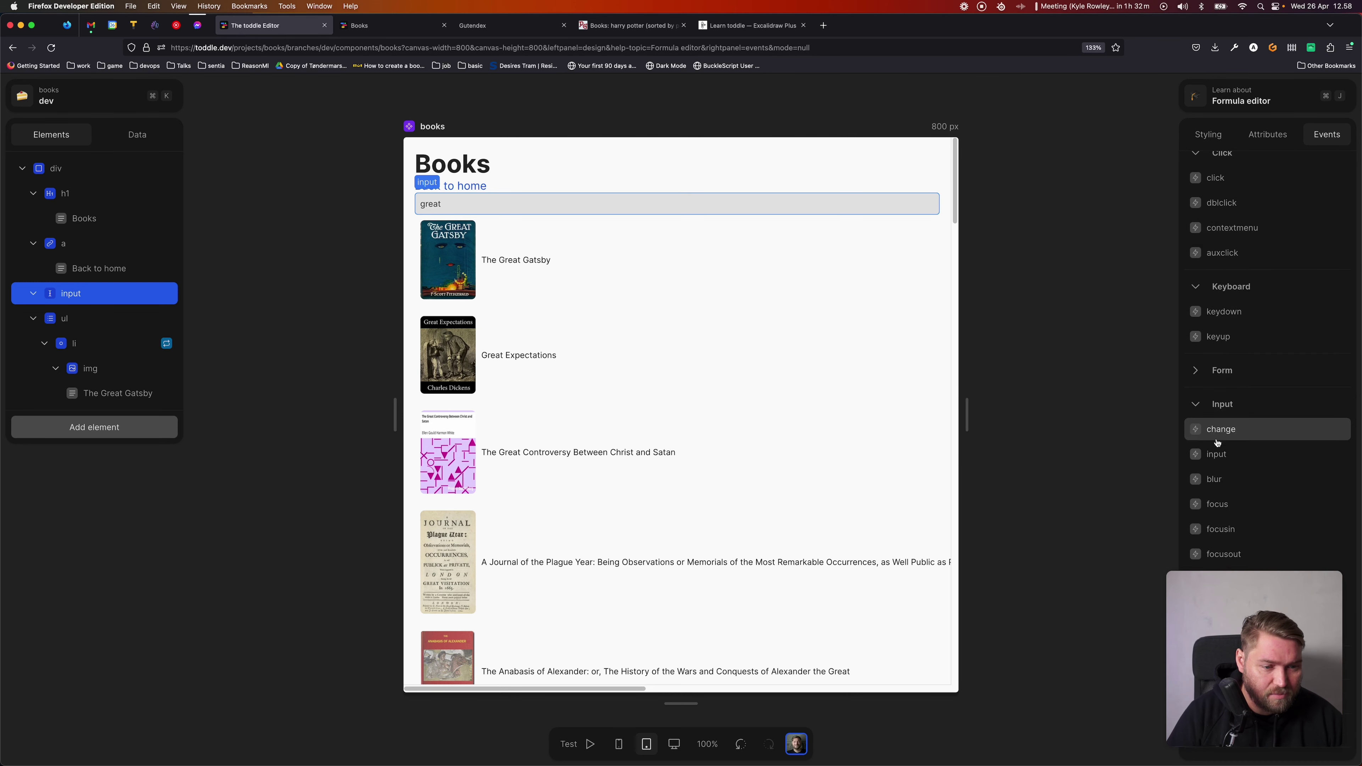
pyautogui.click(1253, 417)
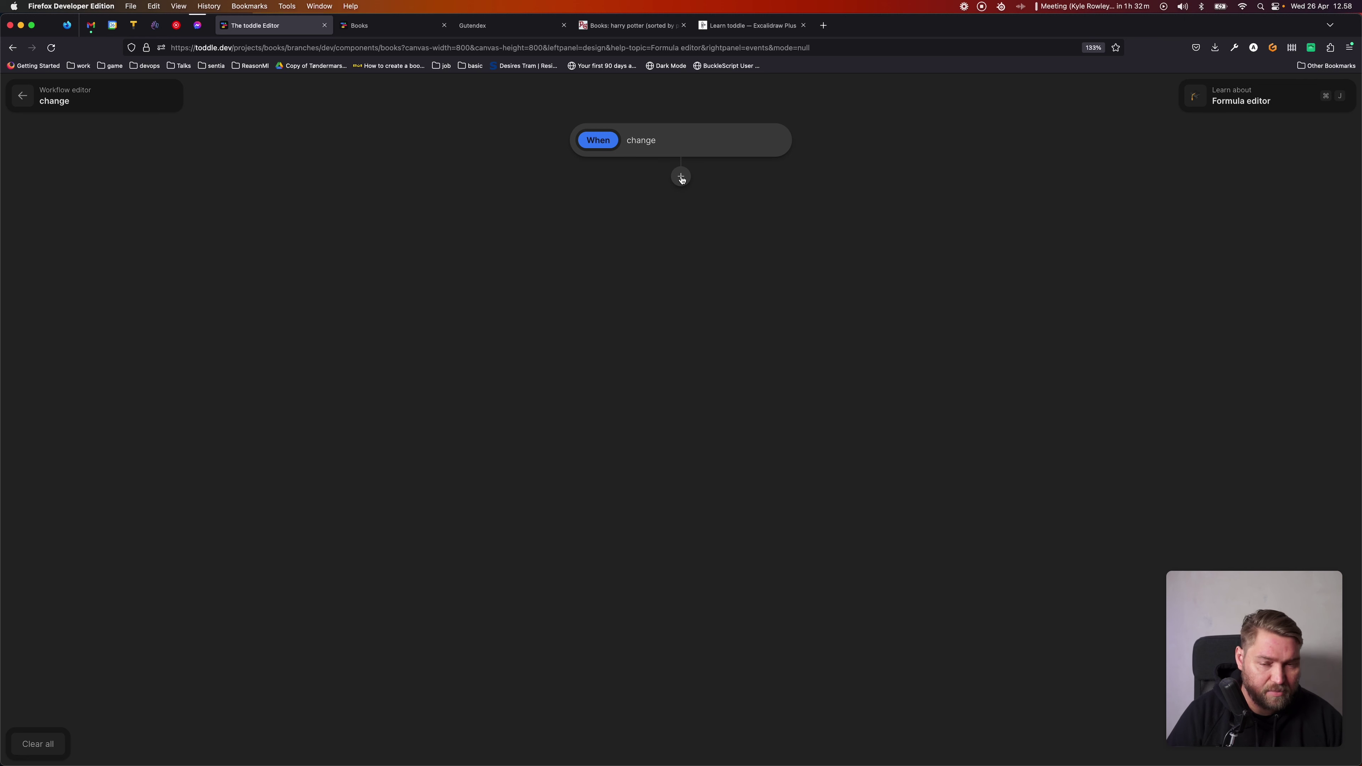
pyautogui.click(680, 179)
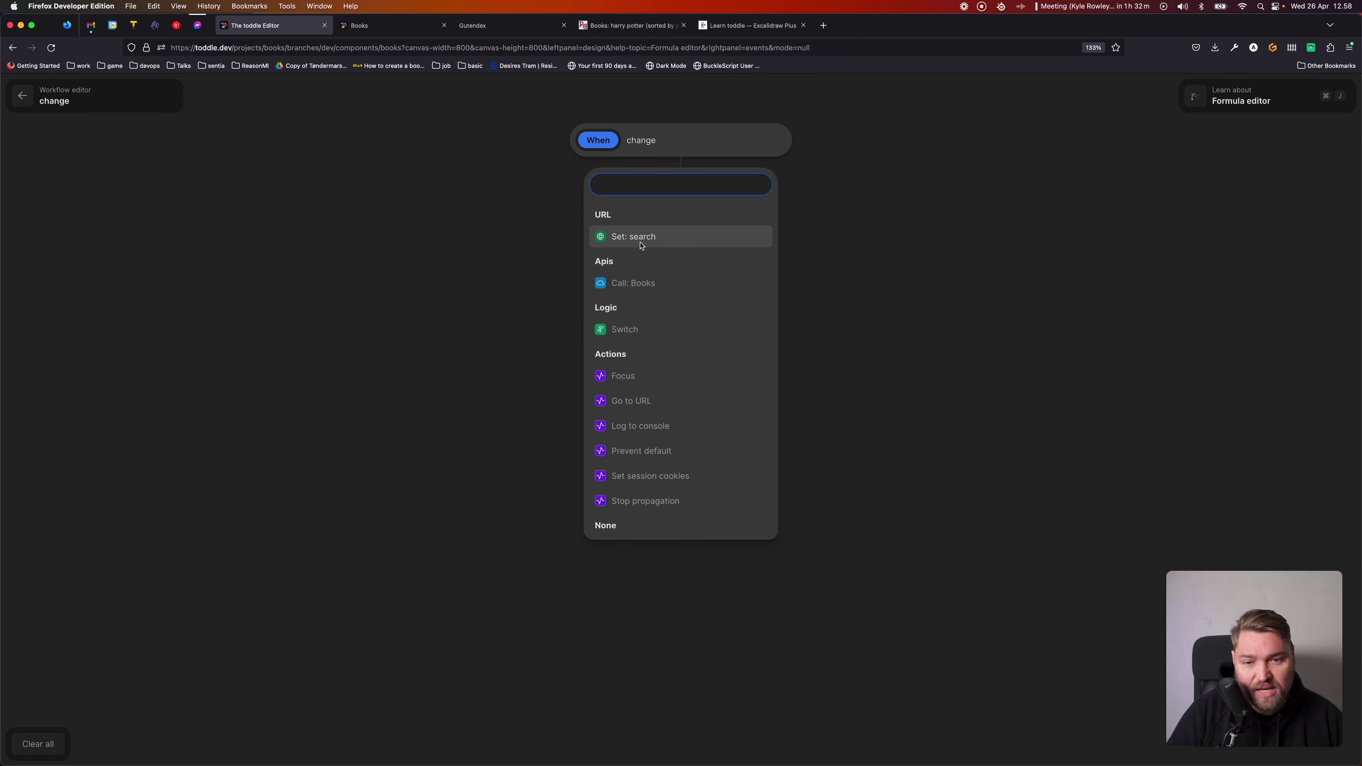
pyautogui.click(690, 246)
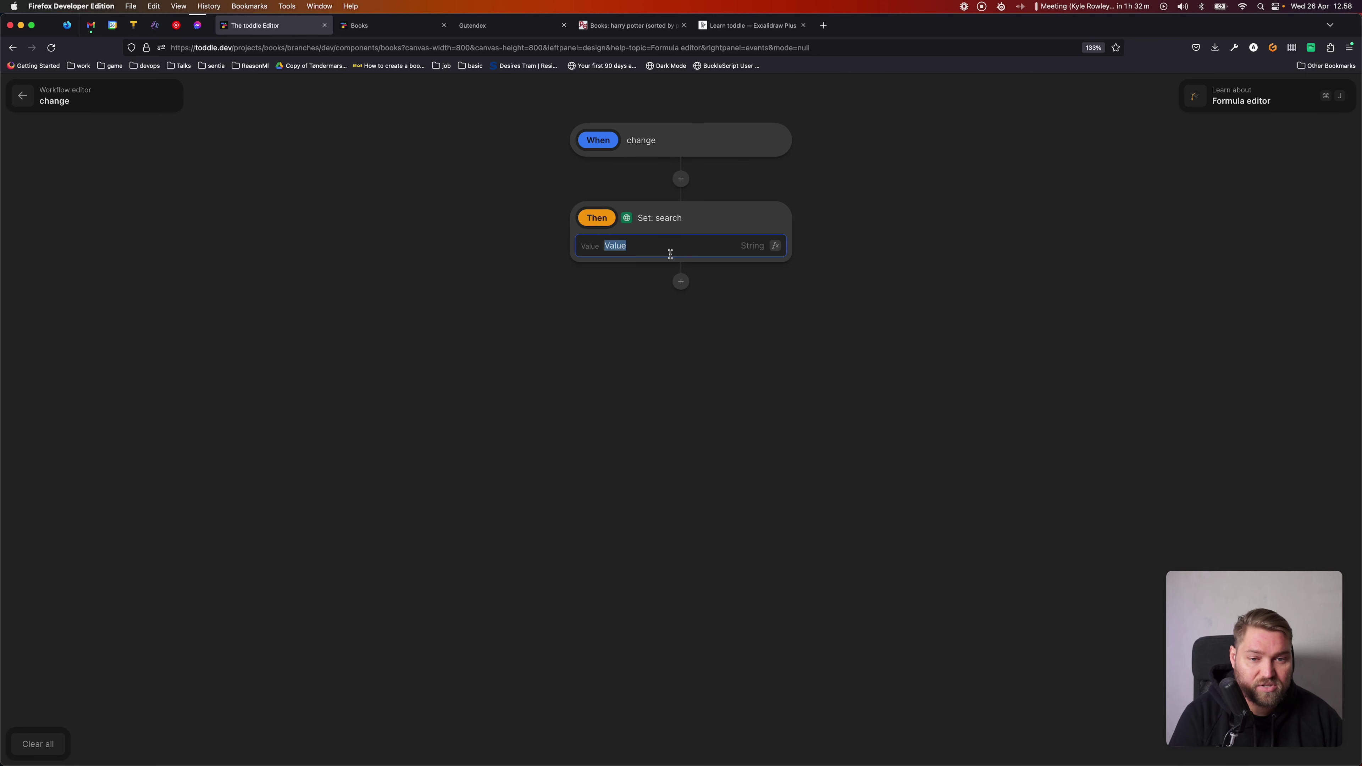
# - Set the Set: search action's value to the formula Event > target > value
pyautogui.click(774, 246)
pyautogui.click(526, 458)
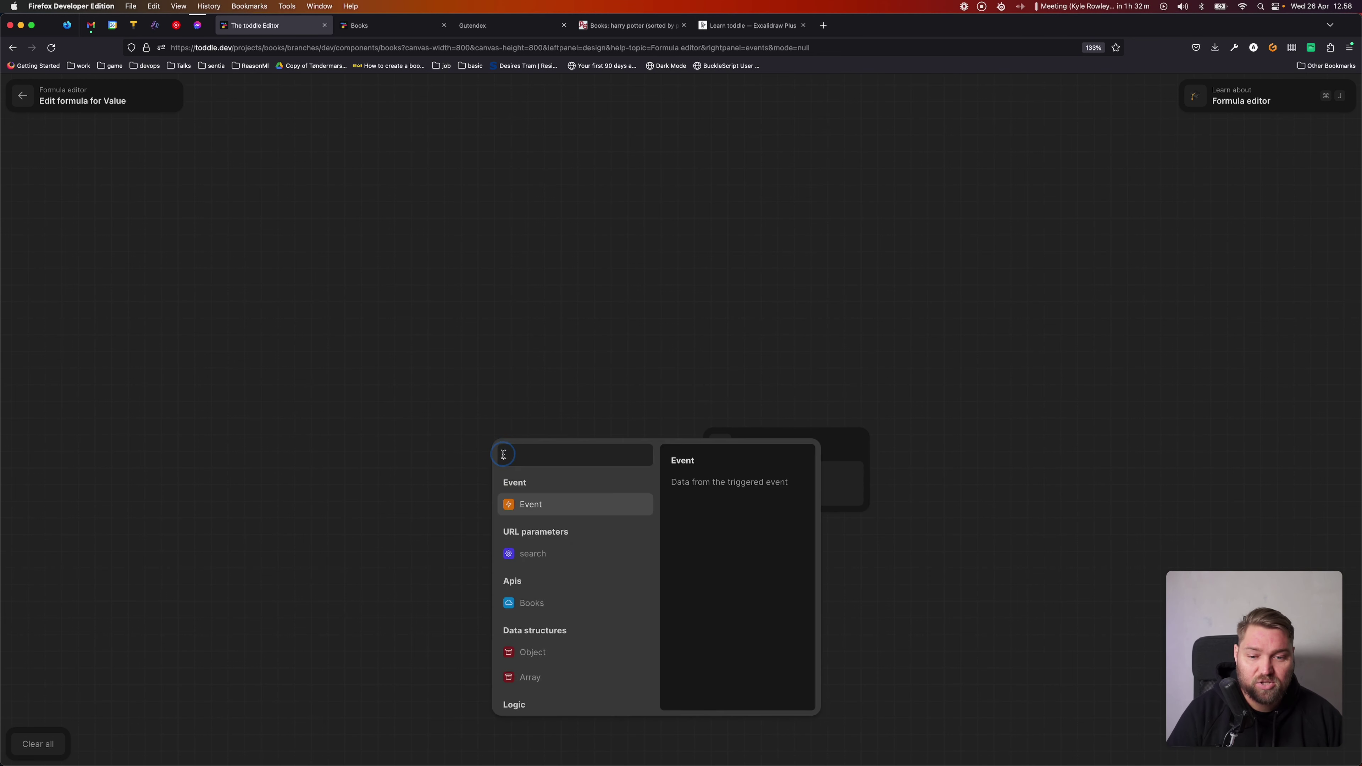
pyautogui.click(547, 507)
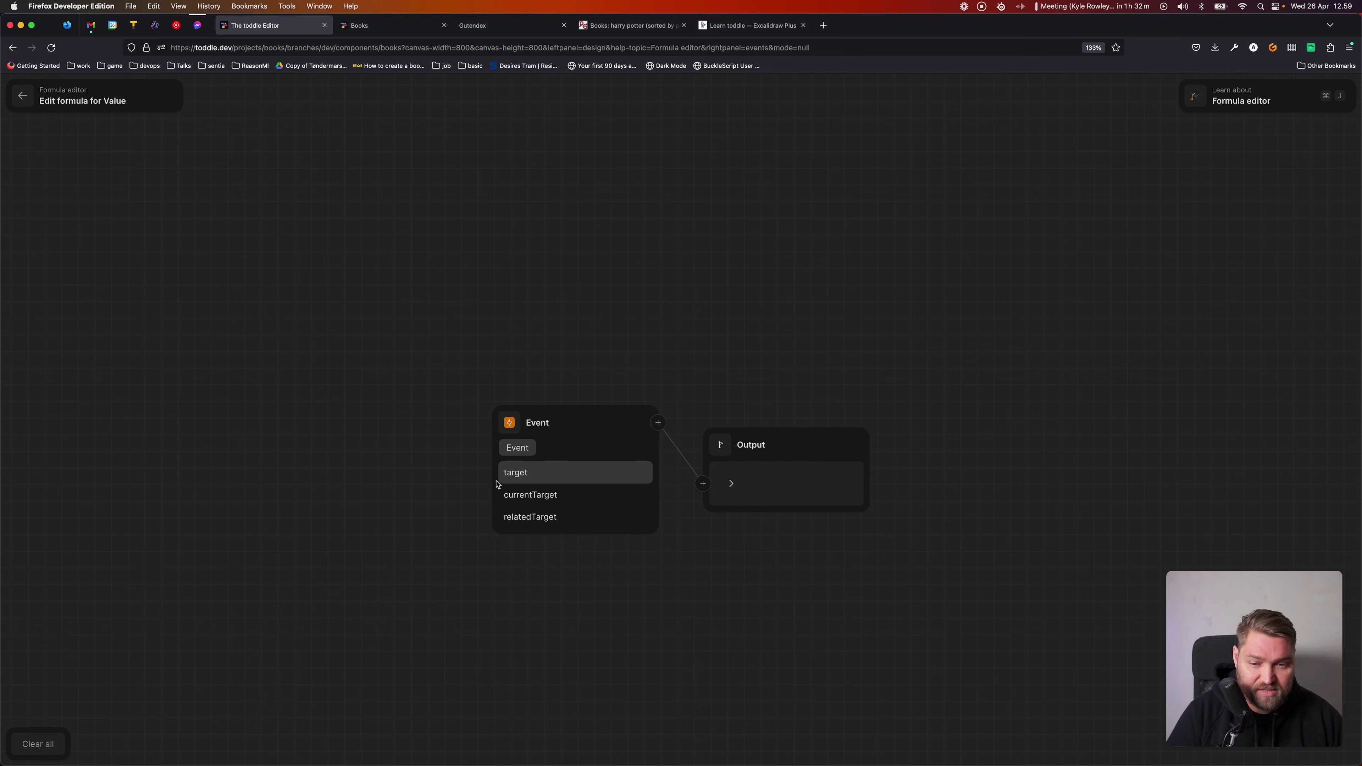
pyautogui.click(526, 473)
pyautogui.click(519, 504)
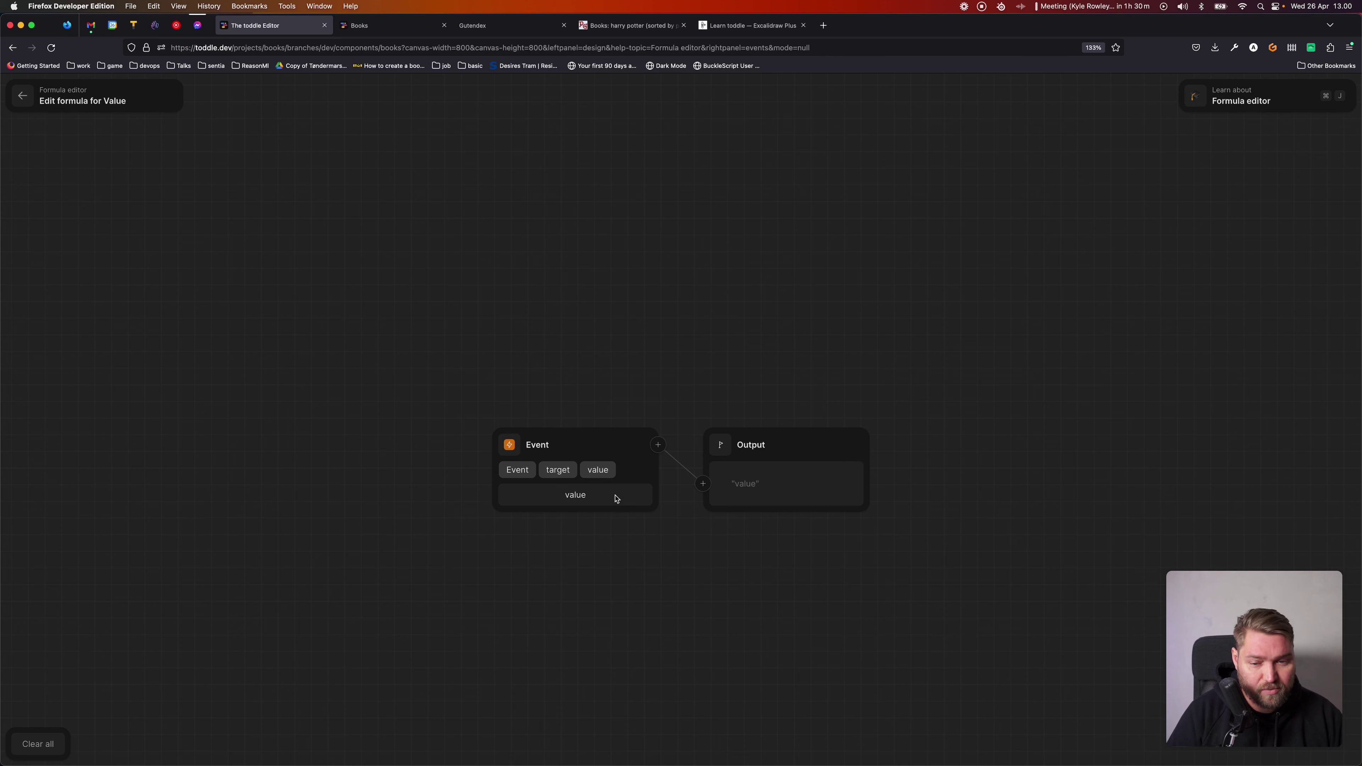
pyautogui.press('Escape')
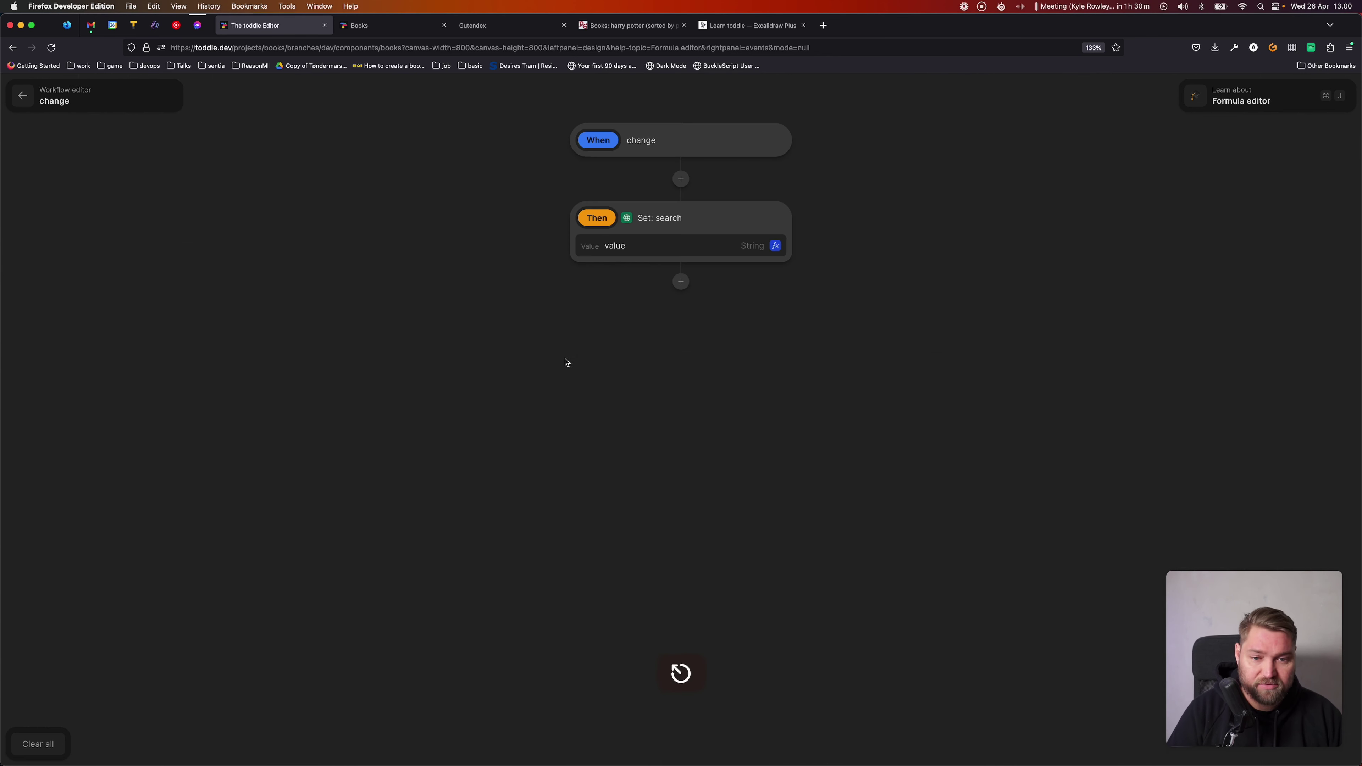
# - Leave the change workflow, reload the live Books page, and search its input field for "dog"
pyautogui.press('Escape')
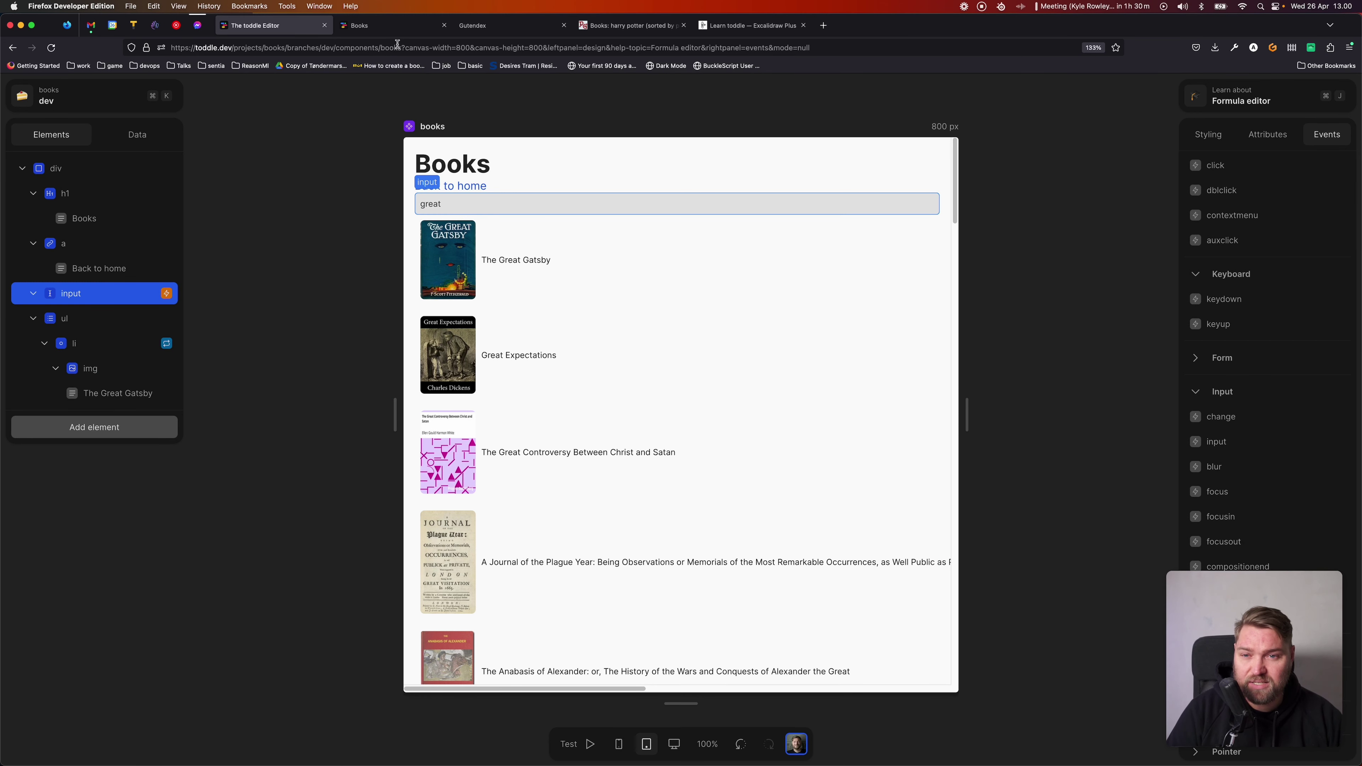
pyautogui.click(392, 27)
pyautogui.press('super+r')
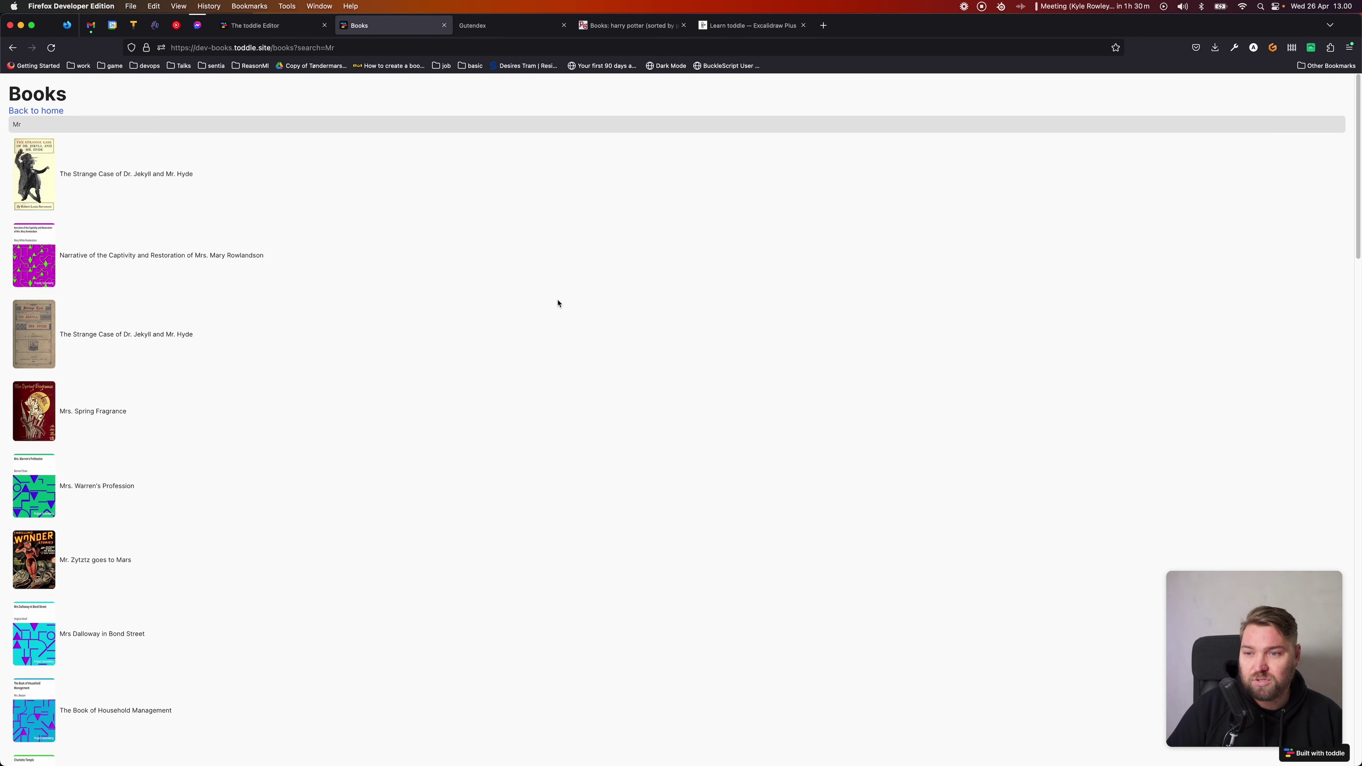
pyautogui.click(94, 131)
pyautogui.press('super+a')
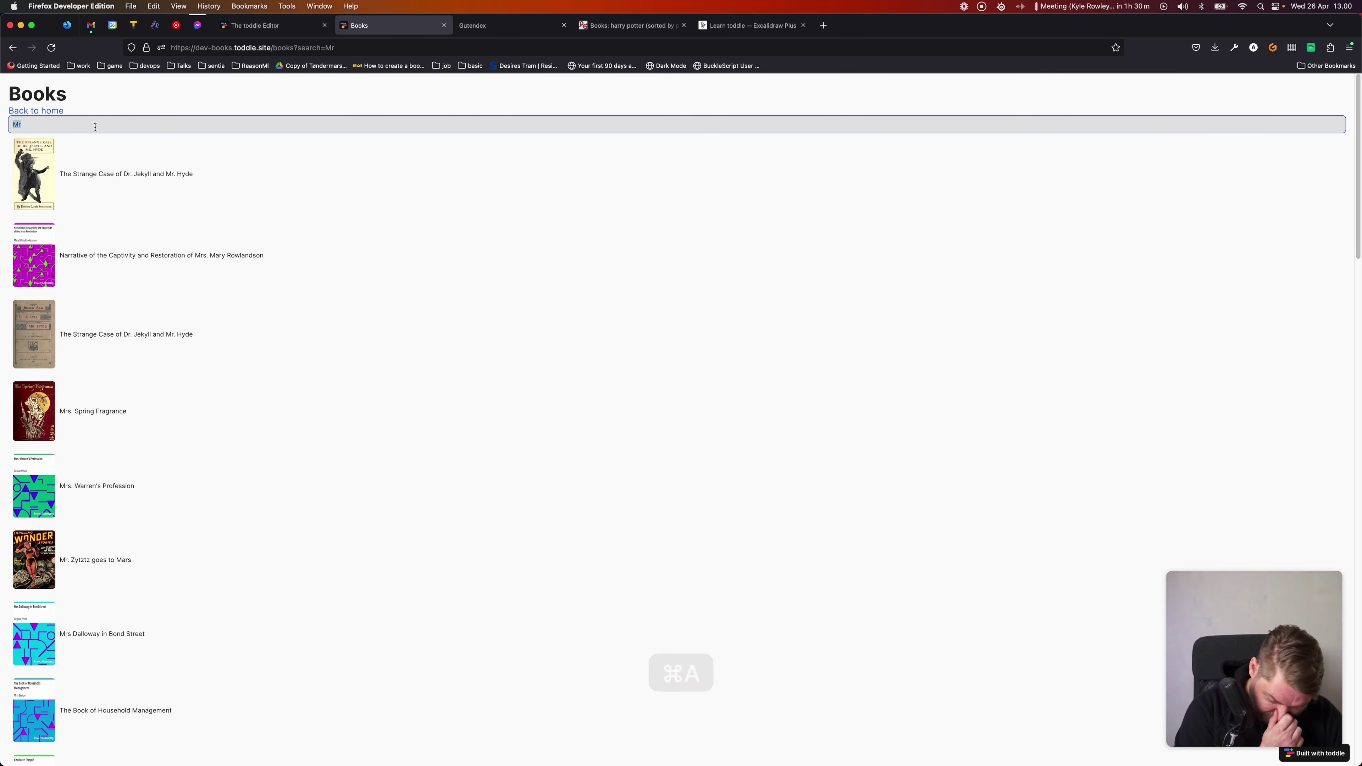
pyautogui.write('dog')
pyautogui.press('Return')
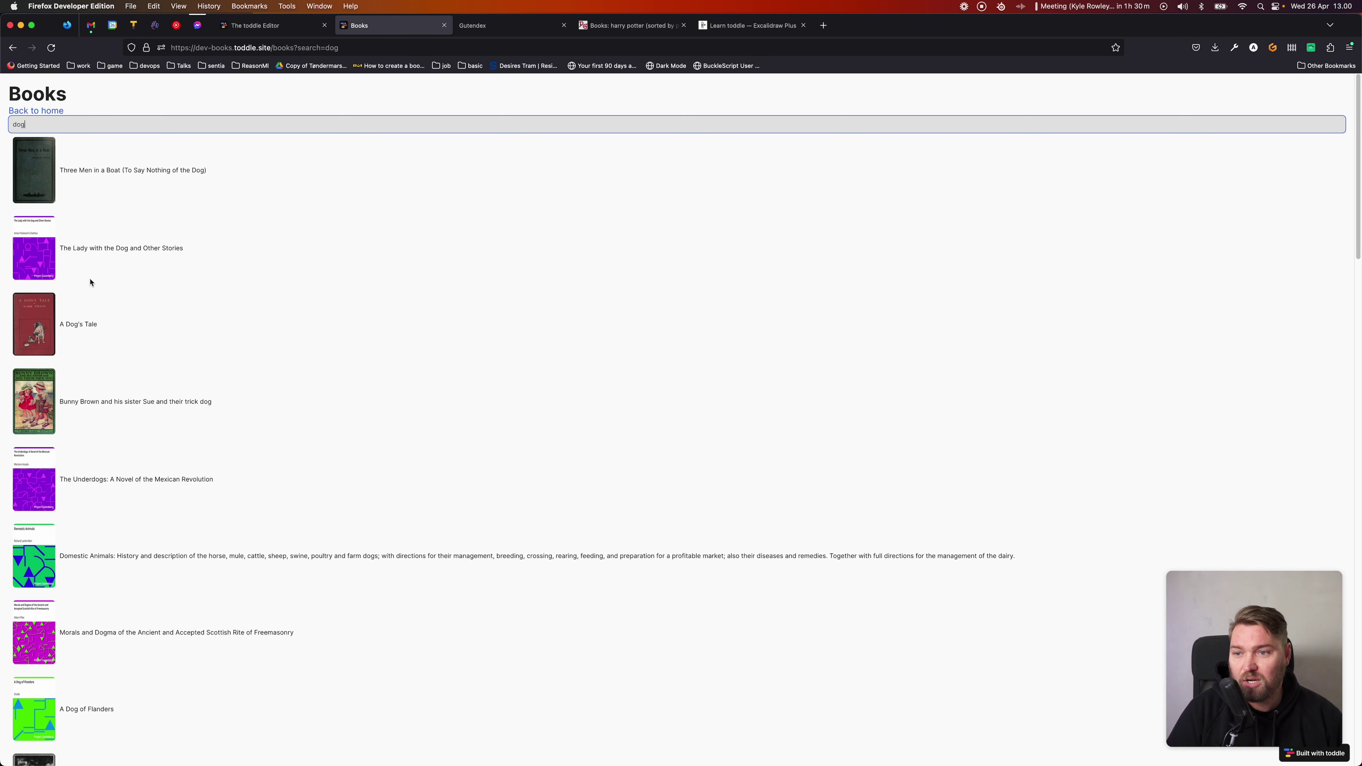
# - Replace the search term on the live Books page with "books" and run the search
pyautogui.press('super+BackSpace')
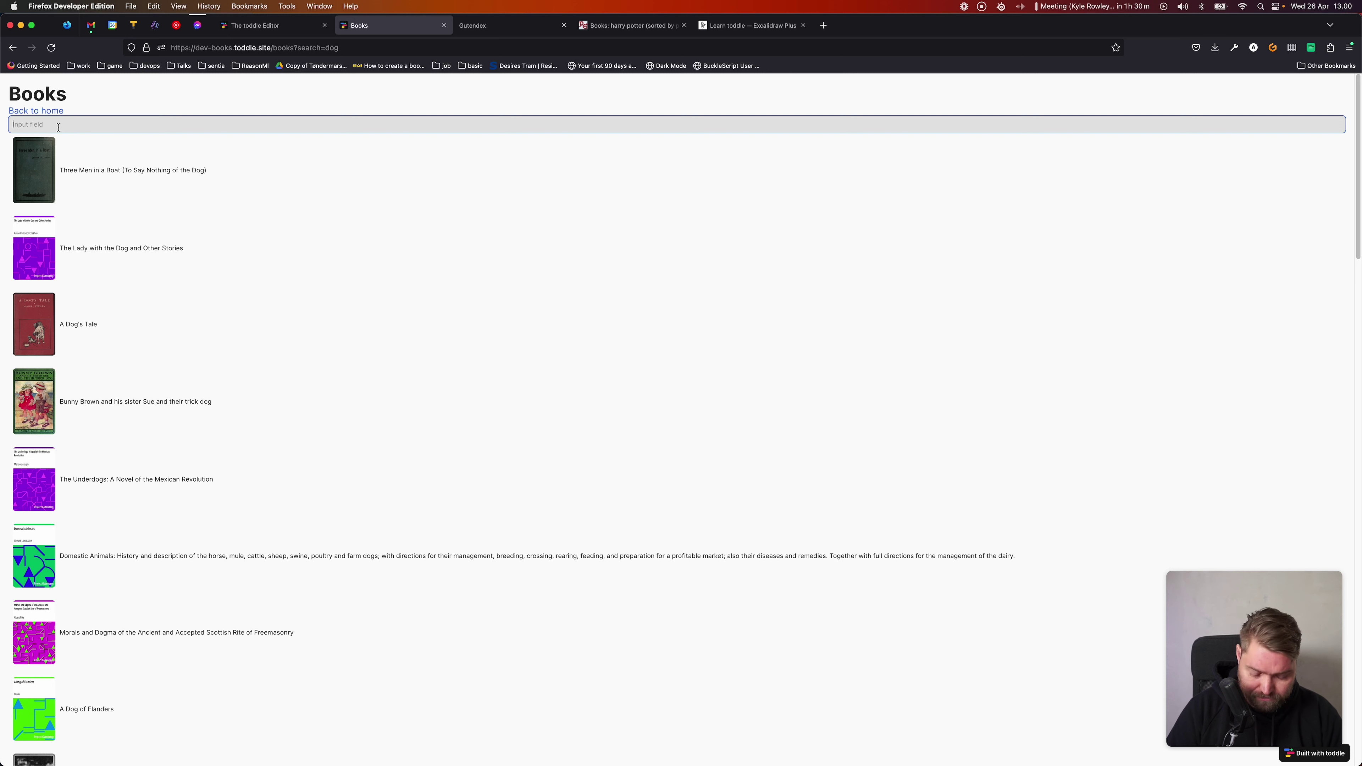
pyautogui.write('bo')
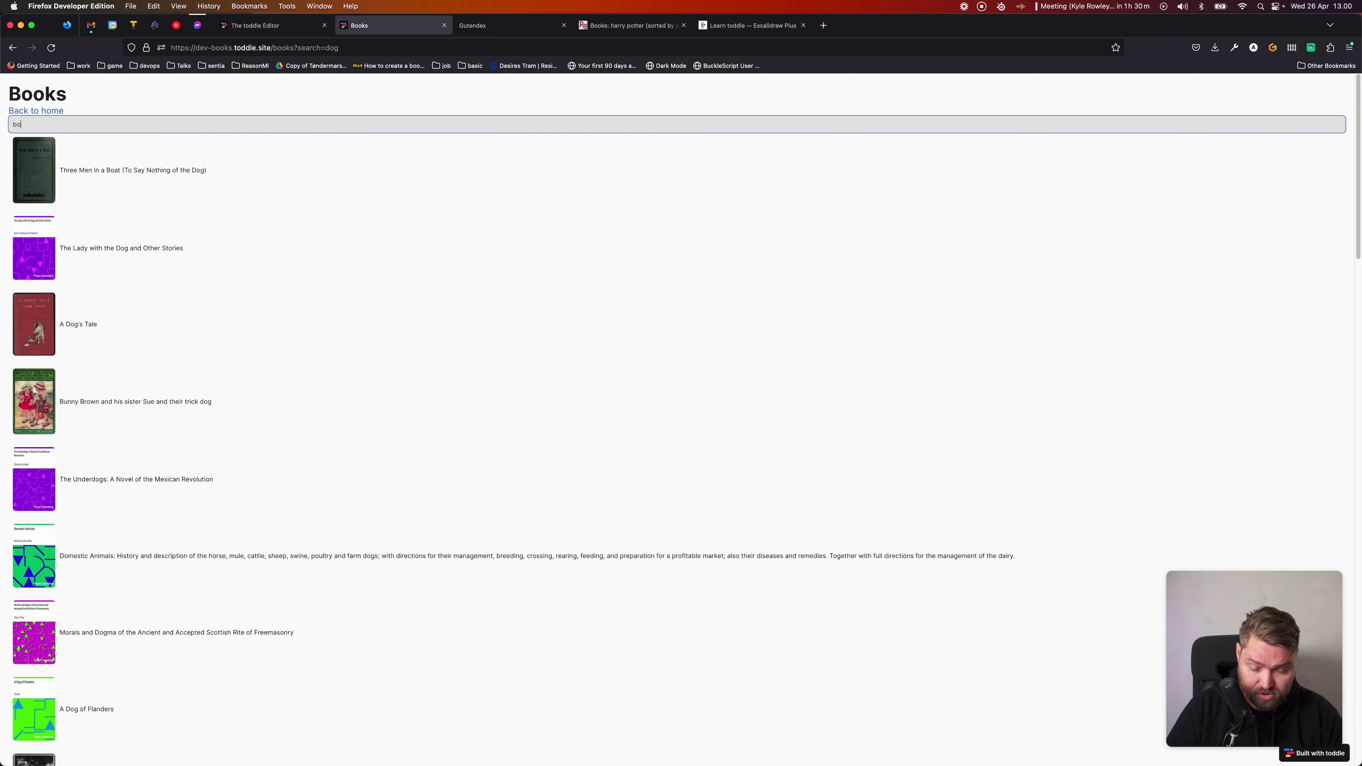
pyautogui.write('oks')
pyautogui.press('Return')
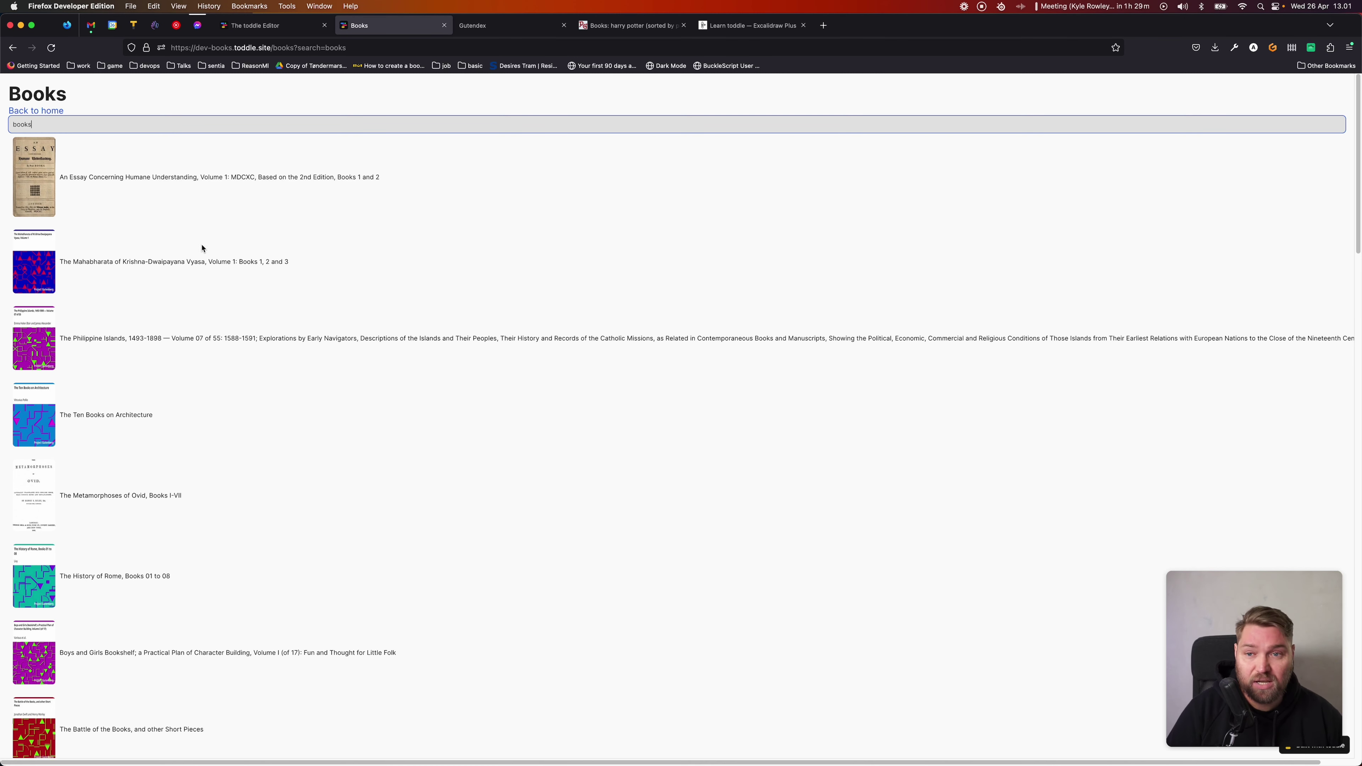
# - Return to the toddle editor, open the HomePage, and duplicate the Browse books link element
pyautogui.click(270, 25)
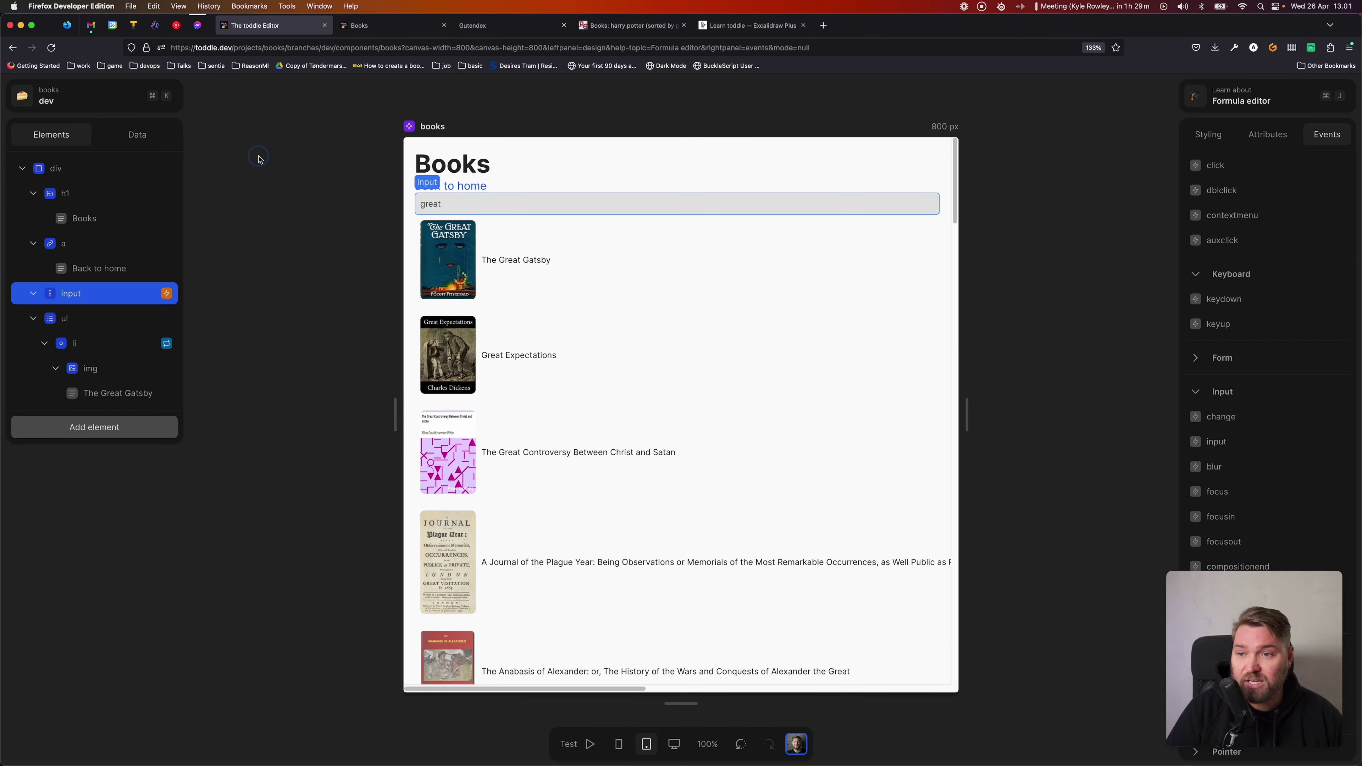
pyautogui.click(105, 98)
pyautogui.click(80, 247)
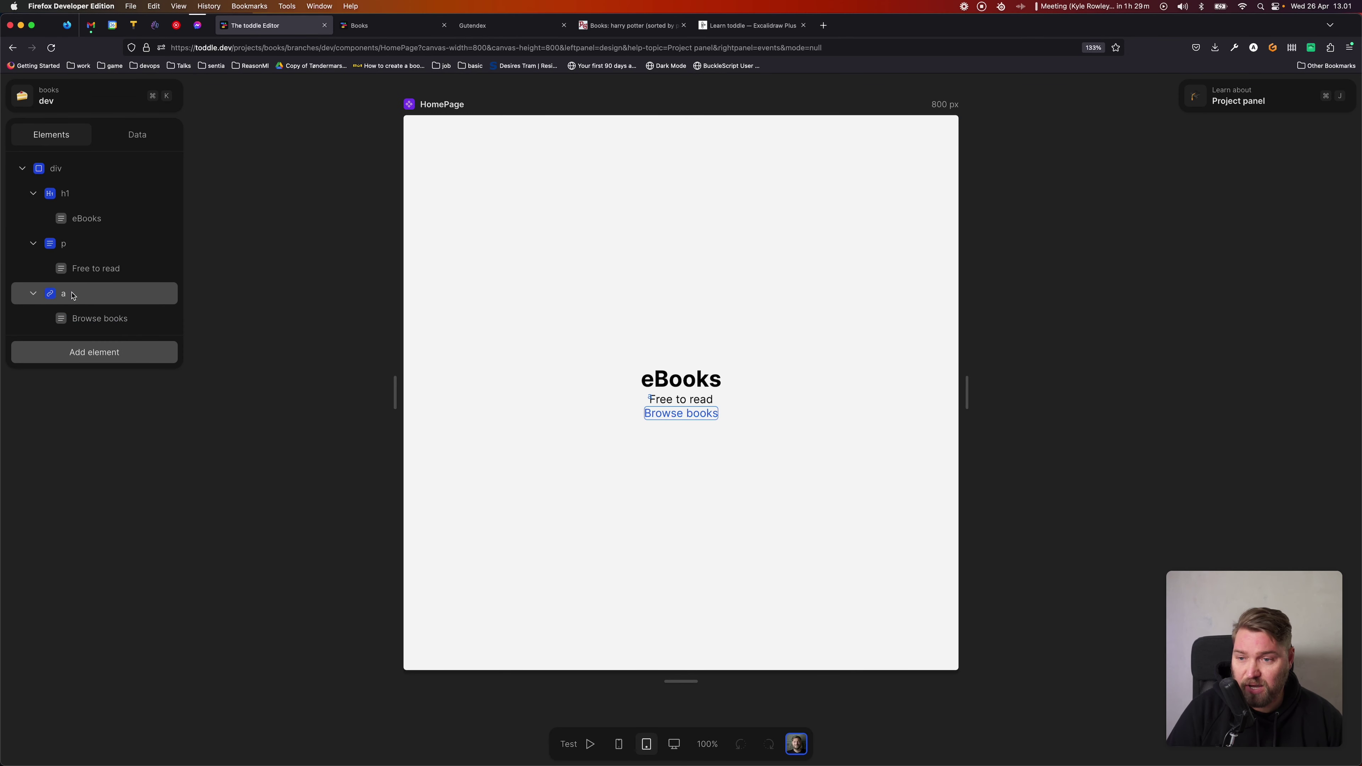
pyautogui.moveTo(53, 293); pyautogui.dragTo(36, 284)
# - Change the duplicated link's text to "Browse books about dogs"
pyautogui.click(100, 368)
pyautogui.click(1253, 228)
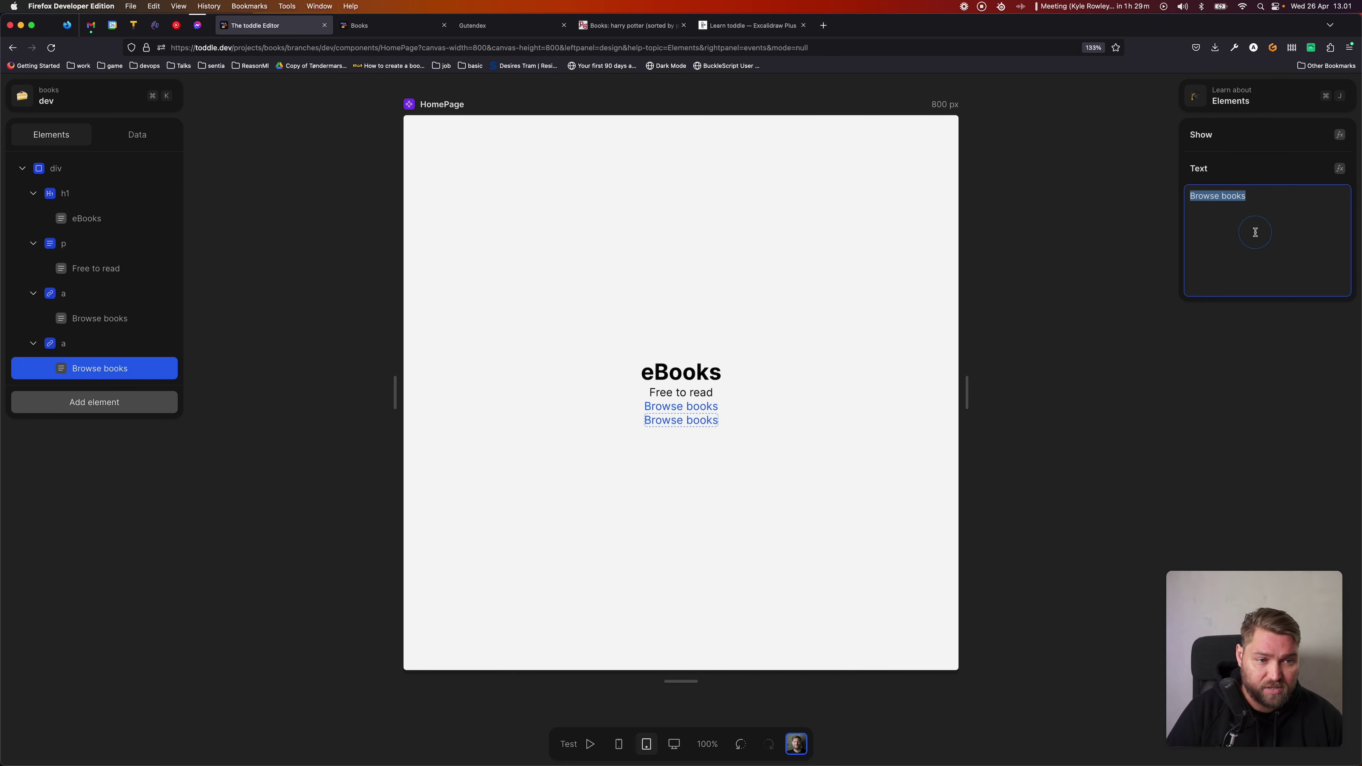
pyautogui.click(1283, 195)
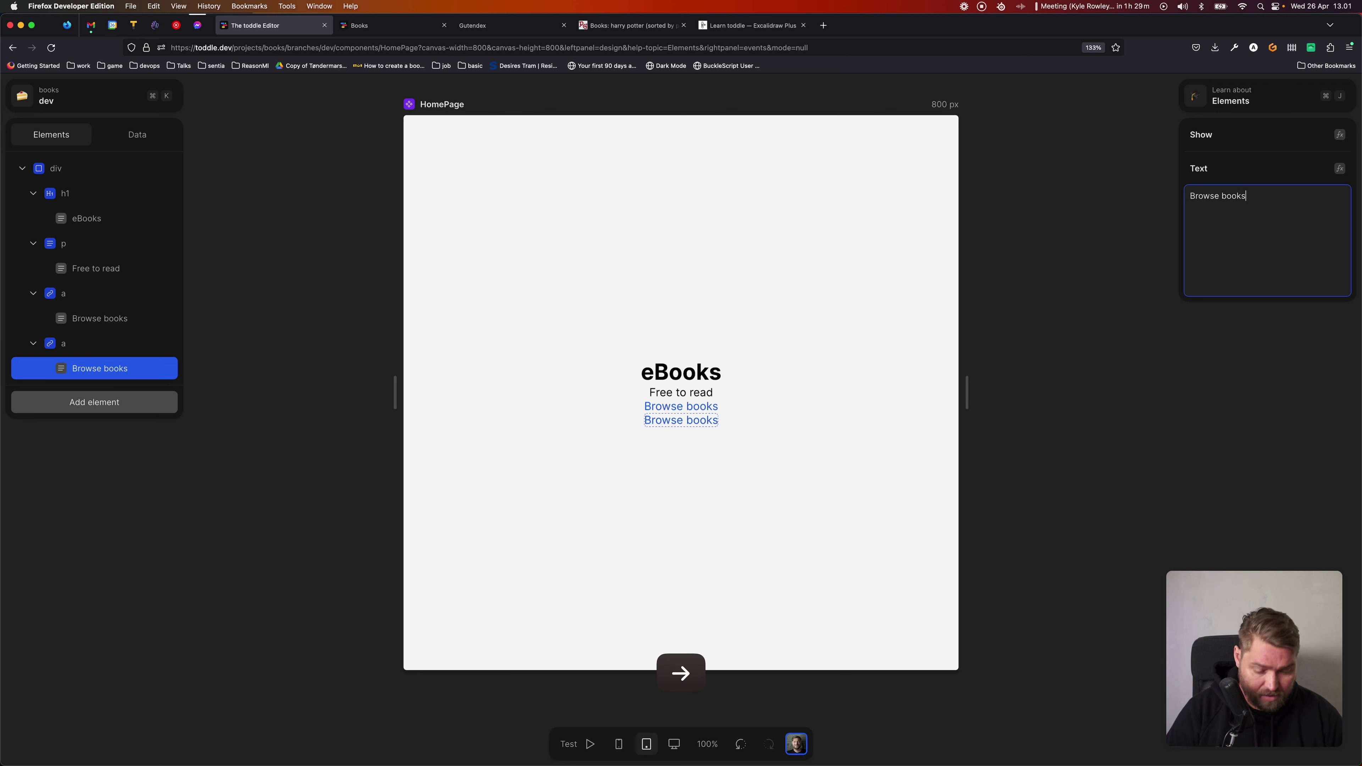
pyautogui.write('about dogs')
pyautogui.press('Return')
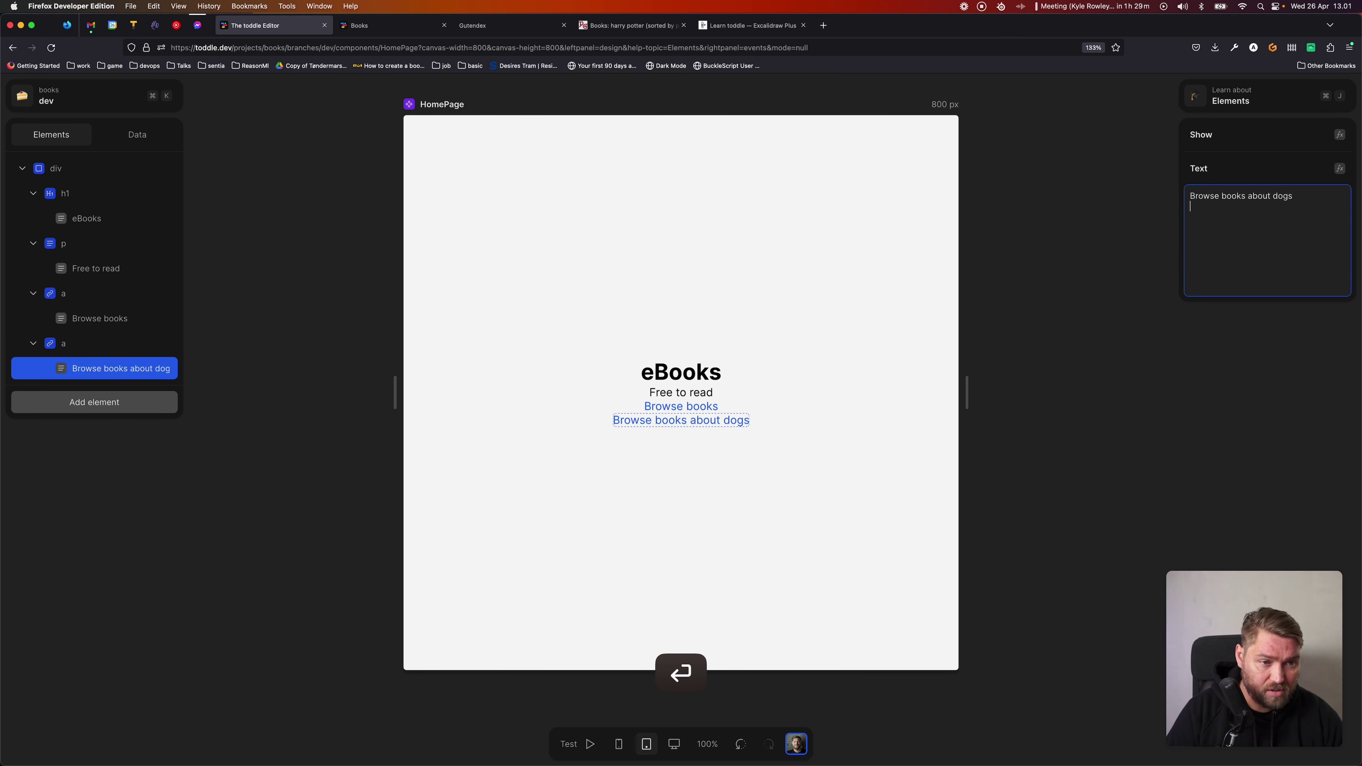
# - Set the duplicated link's href attribute to /books?search=dogs
pyautogui.click(122, 348)
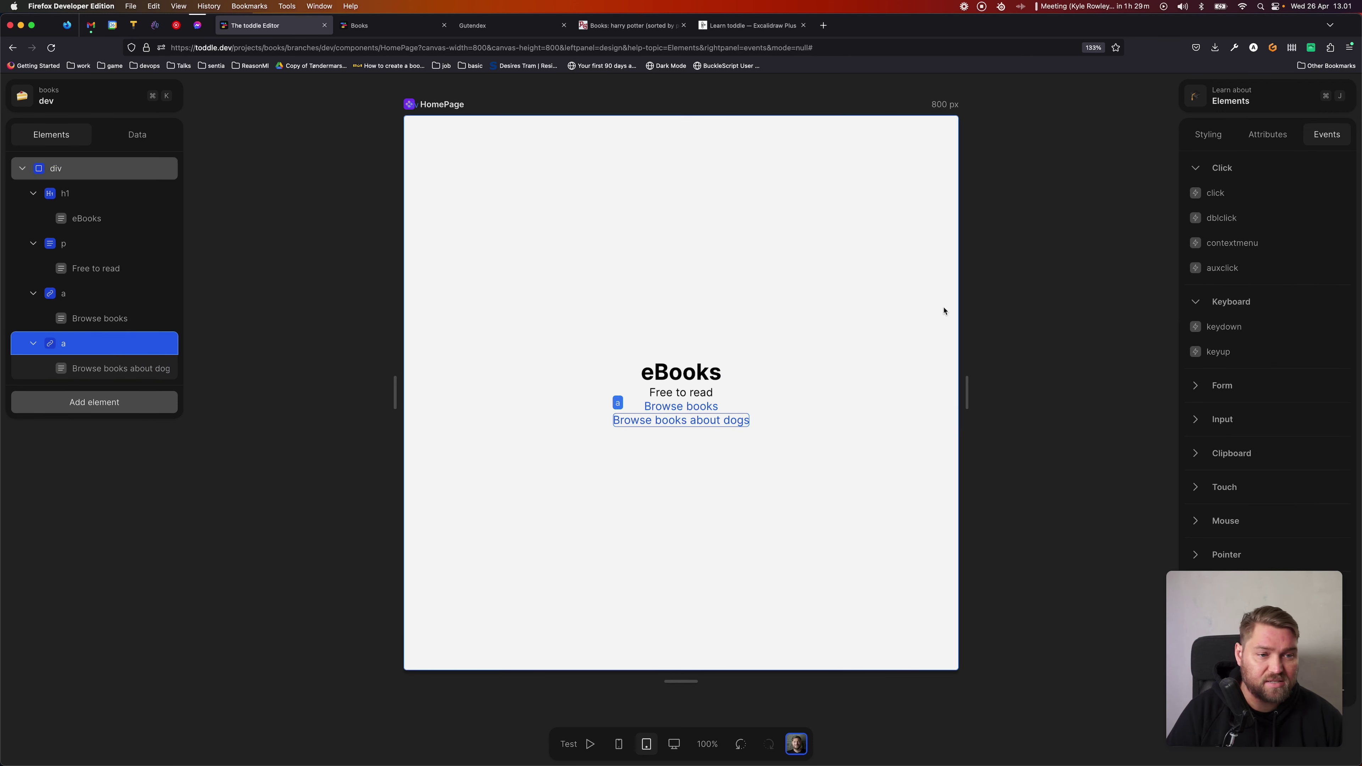
pyautogui.click(1268, 134)
pyautogui.click(1299, 281)
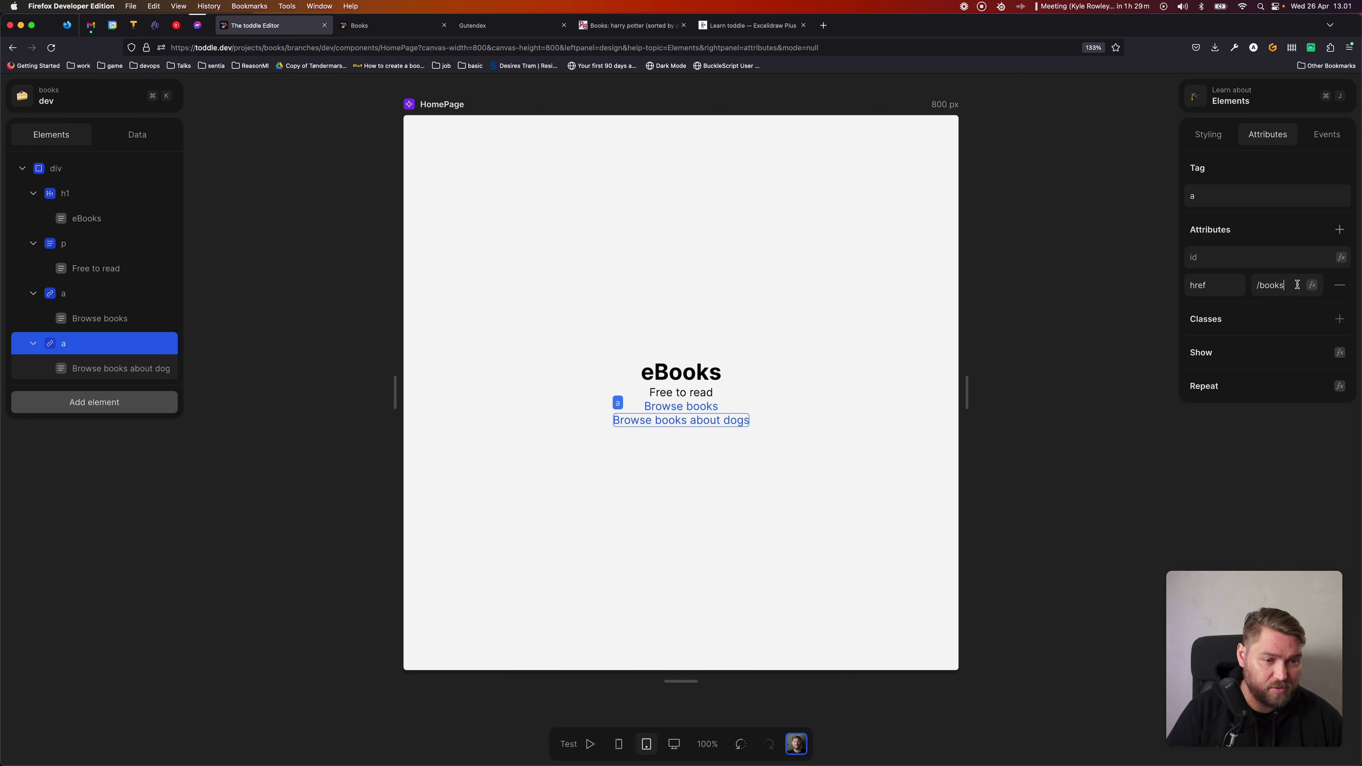
pyautogui.write('=se')
pyautogui.press('BackSpace')
pyautogui.press('BackSpace')
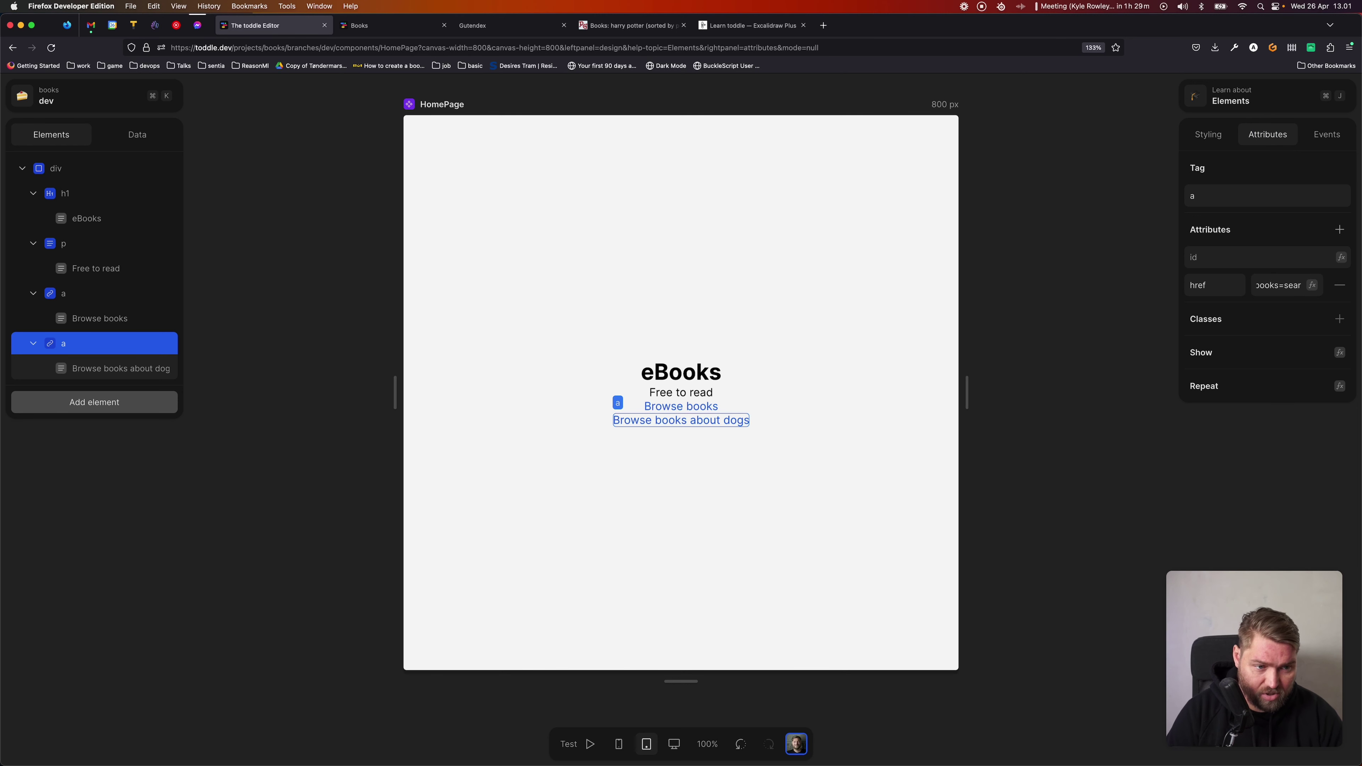
pyautogui.hotkey('alt', 'BackSpace')
pyautogui.hotkey('alt', 'BackSpace')
pyautogui.press('super+z')
pyautogui.press('super+z')
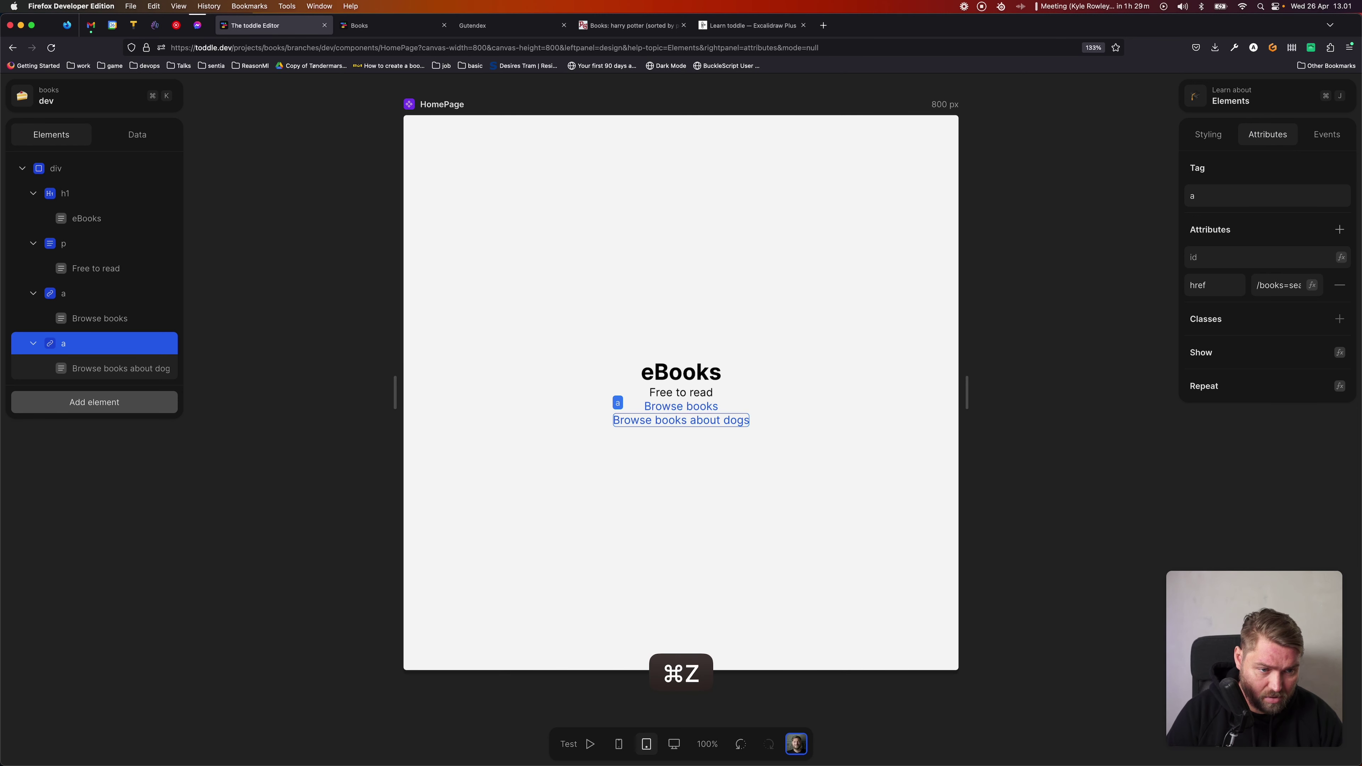
pyautogui.press('BackSpace')
pyautogui.press('BackSpace')
pyautogui.press('BackSpace')
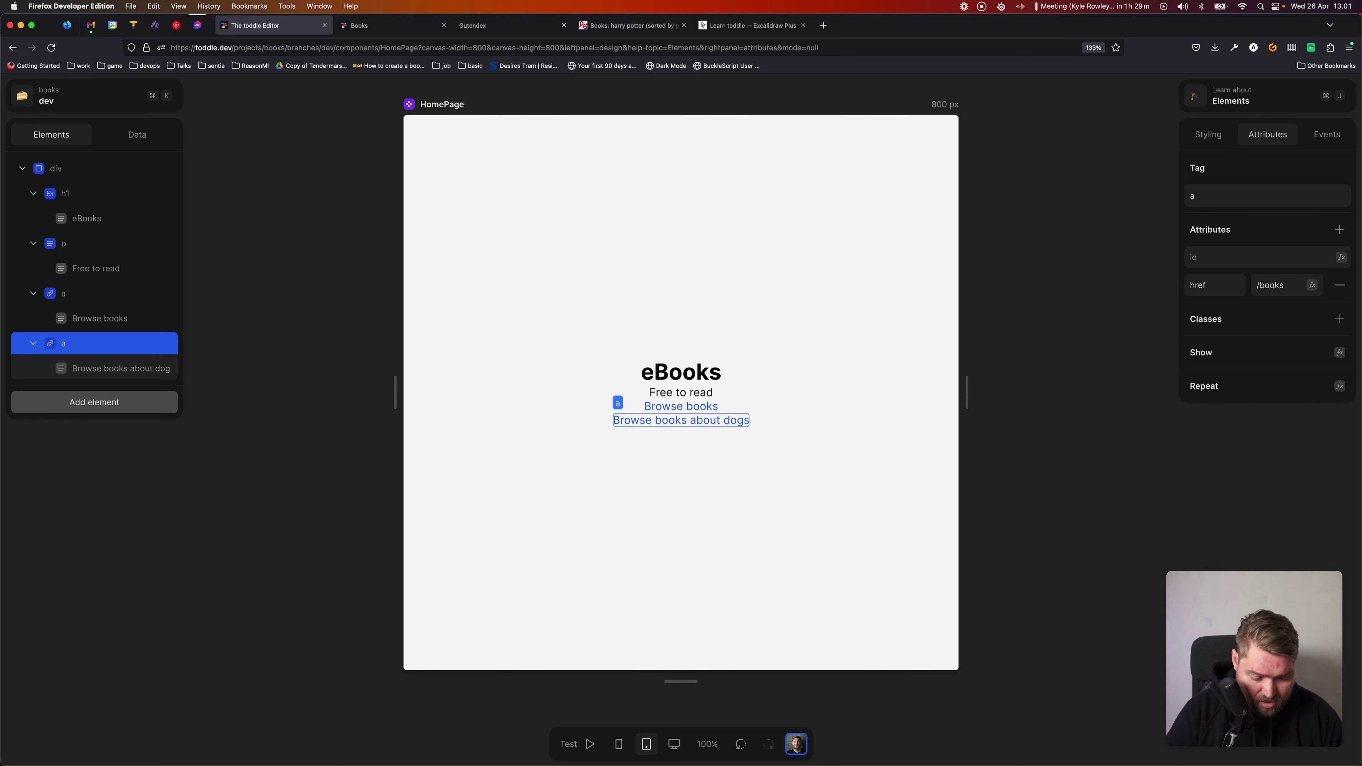
pyautogui.write('?search=dogs')
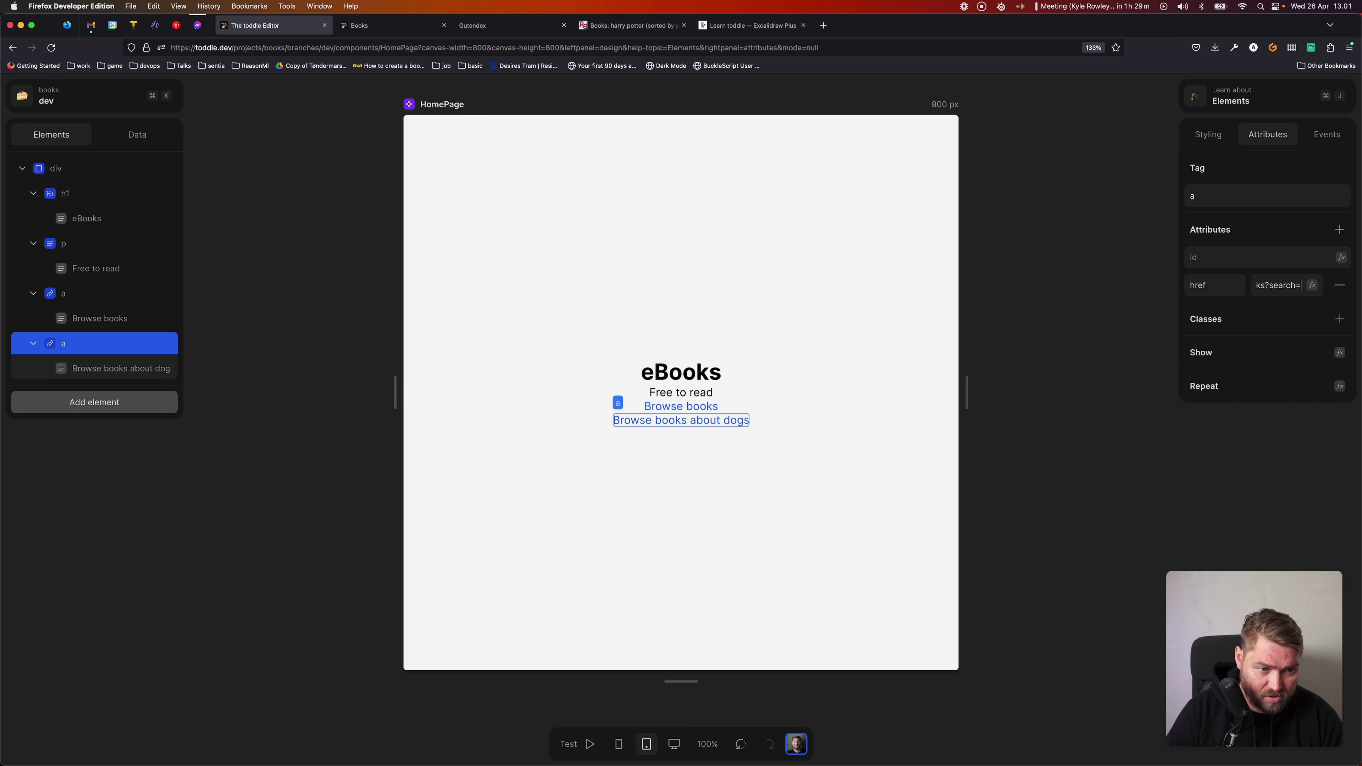
# - Preview the site's home page and follow the "Browse books about dogs" link
pyautogui.keyDown('super'); pyautogui.click(535, 273); pyautogui.keyUp('super')
pyautogui.press('super+k')
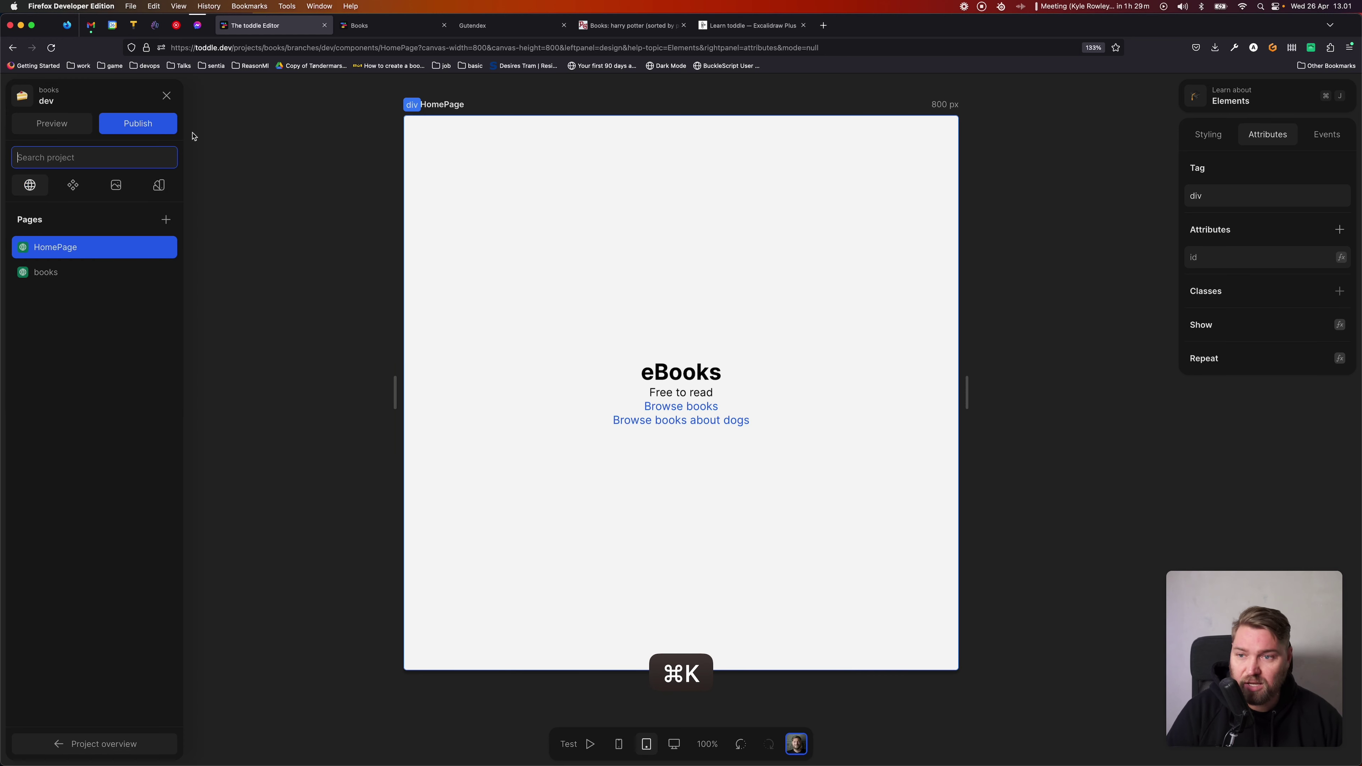
pyautogui.click(52, 127)
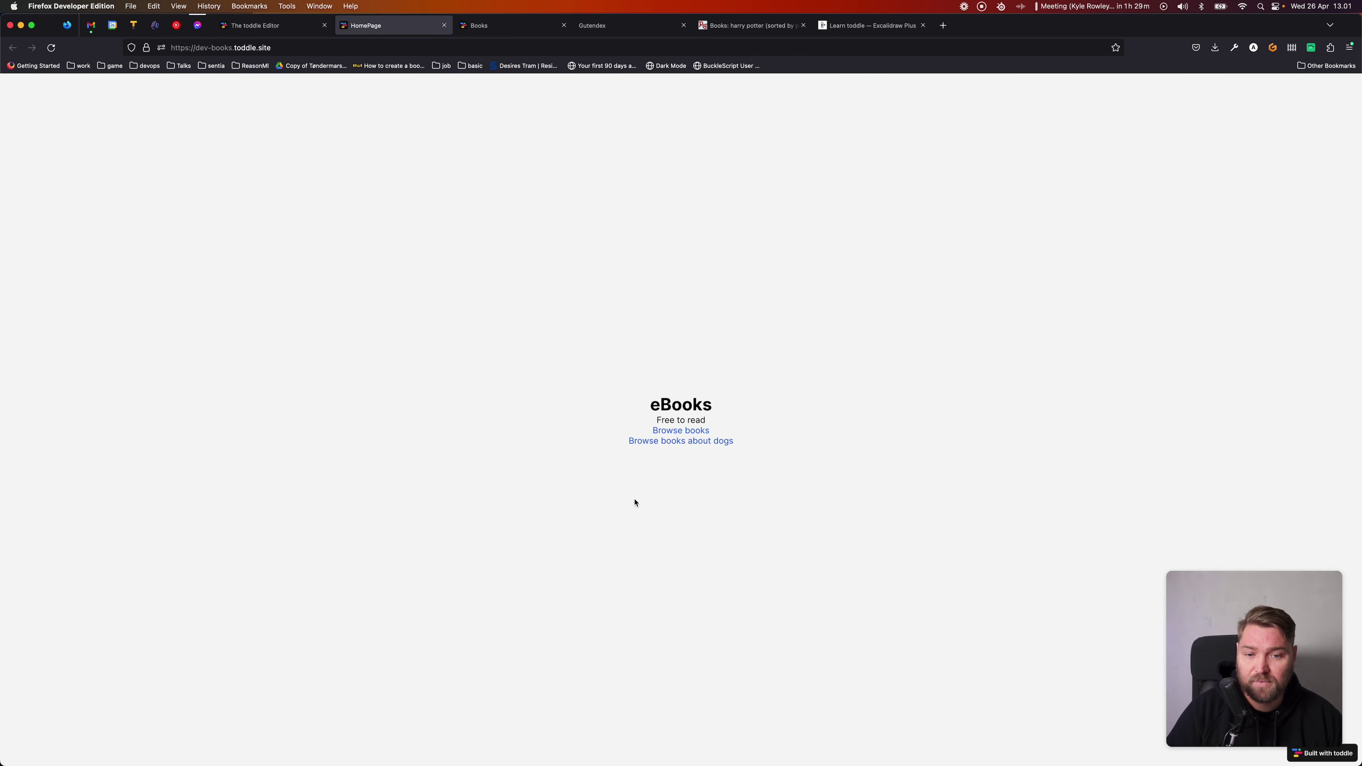
pyautogui.click(708, 447)
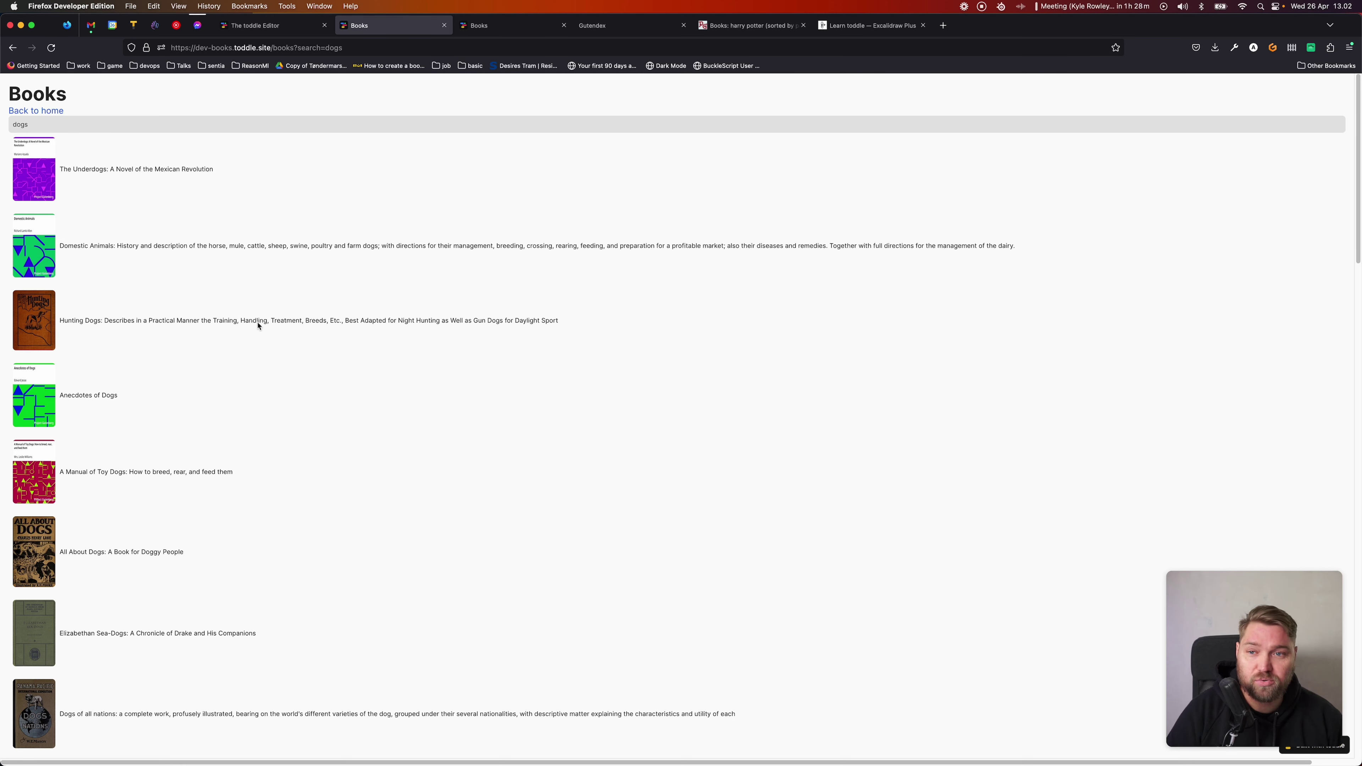
# - Return to the toddle editor and open the URL settings of the books page
pyautogui.click(294, 27)
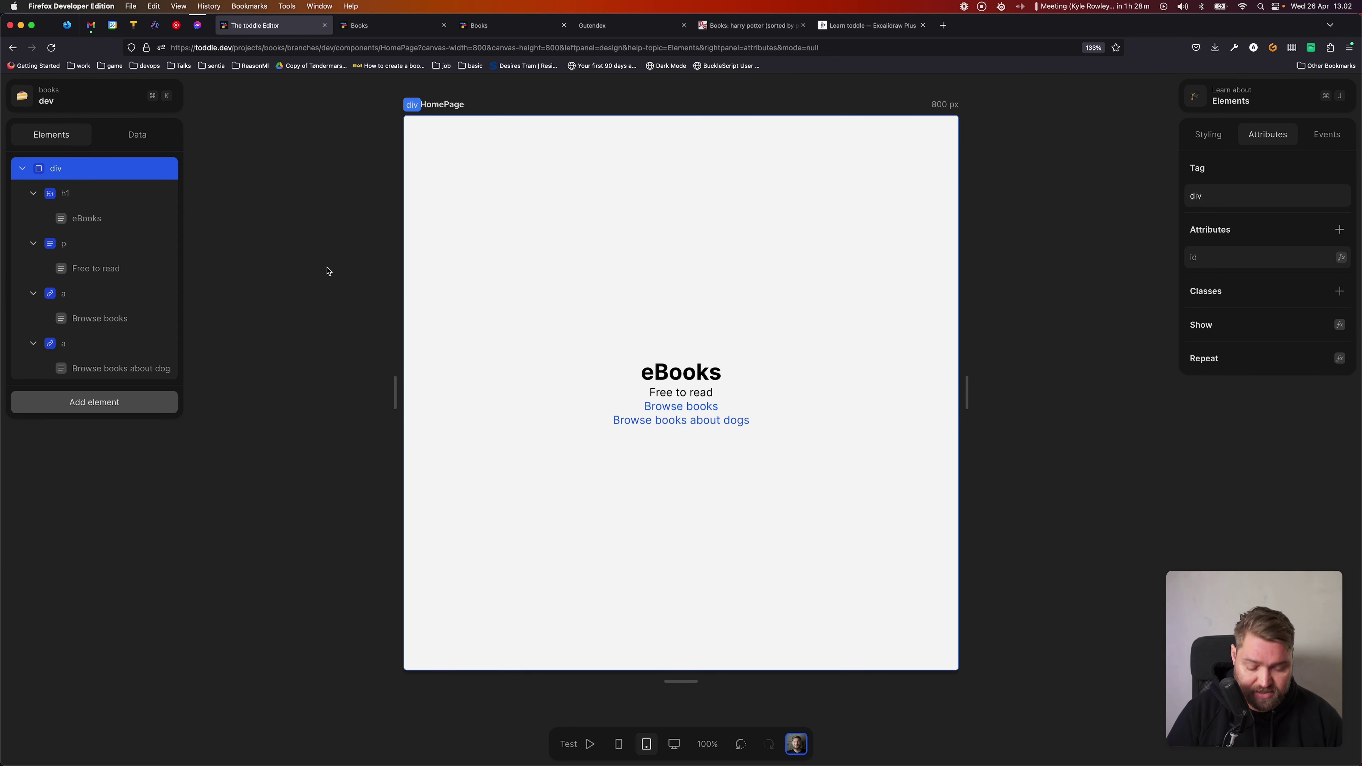
pyautogui.press('super+k')
pyautogui.click(123, 273)
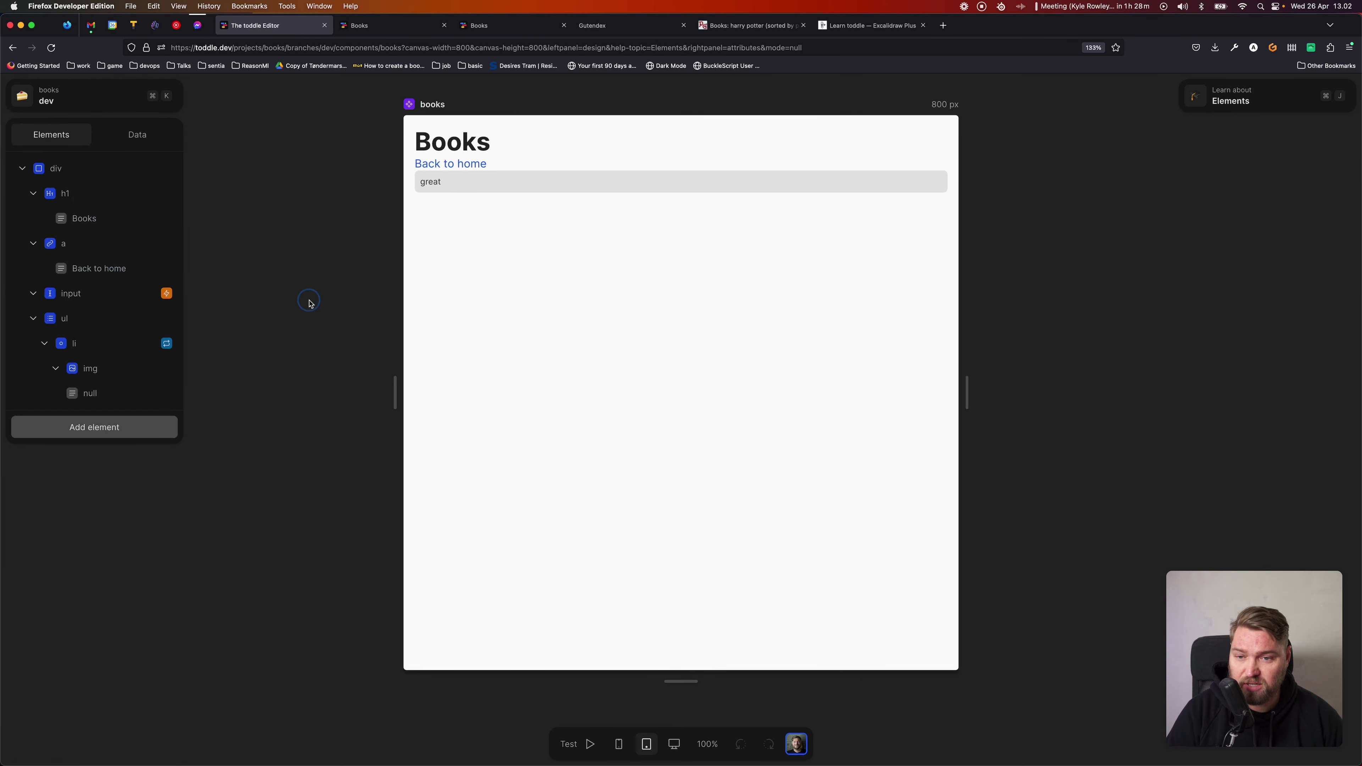
pyautogui.click(137, 134)
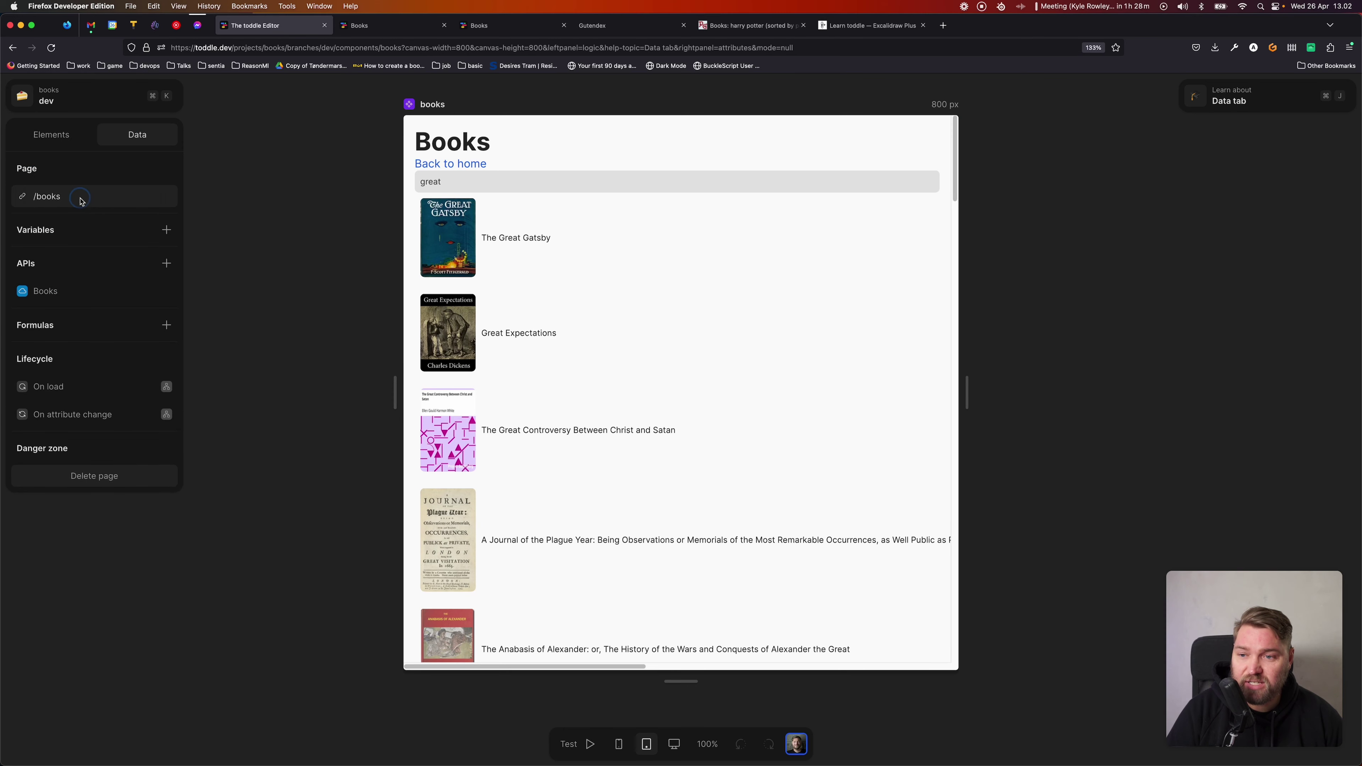
pyautogui.click(81, 197)
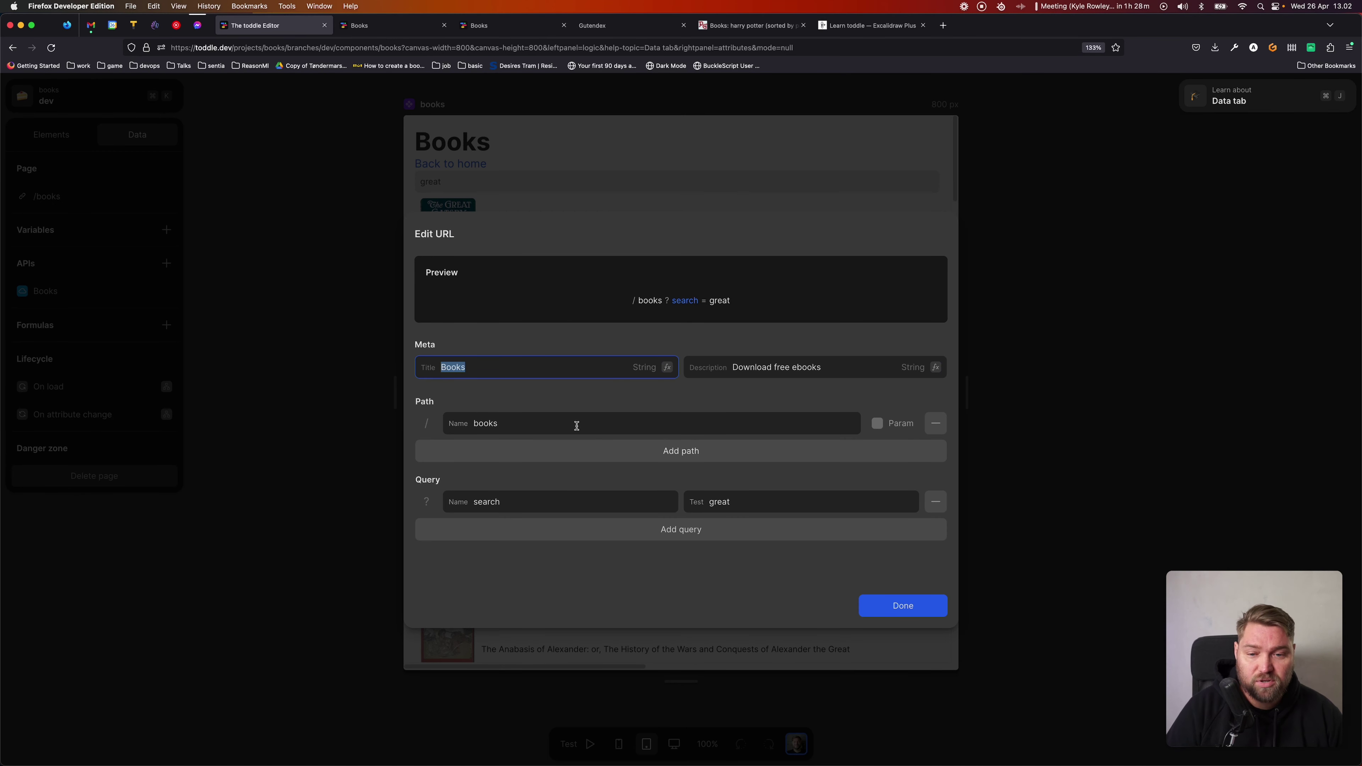
# - Add a second path segment called "name" after books and make it a parameter
pyautogui.click(587, 452)
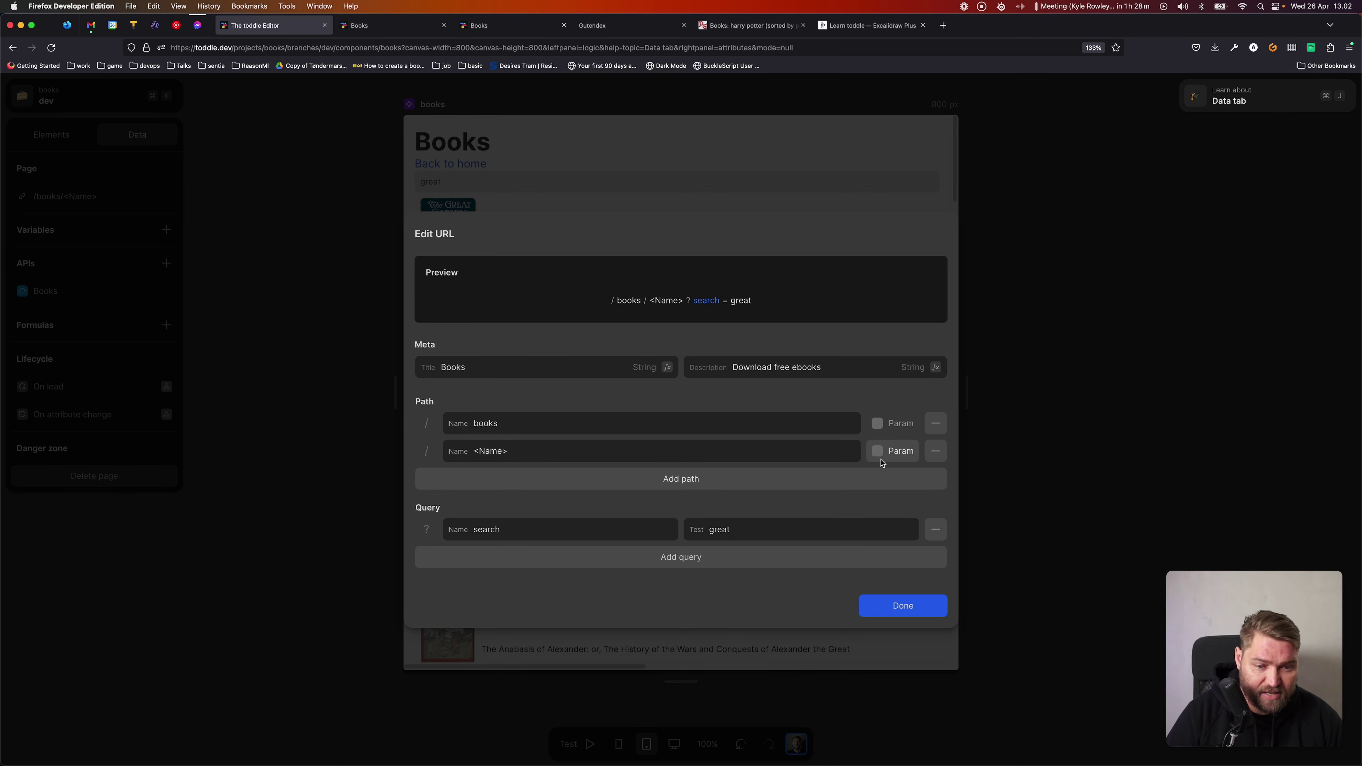
pyautogui.click(639, 447)
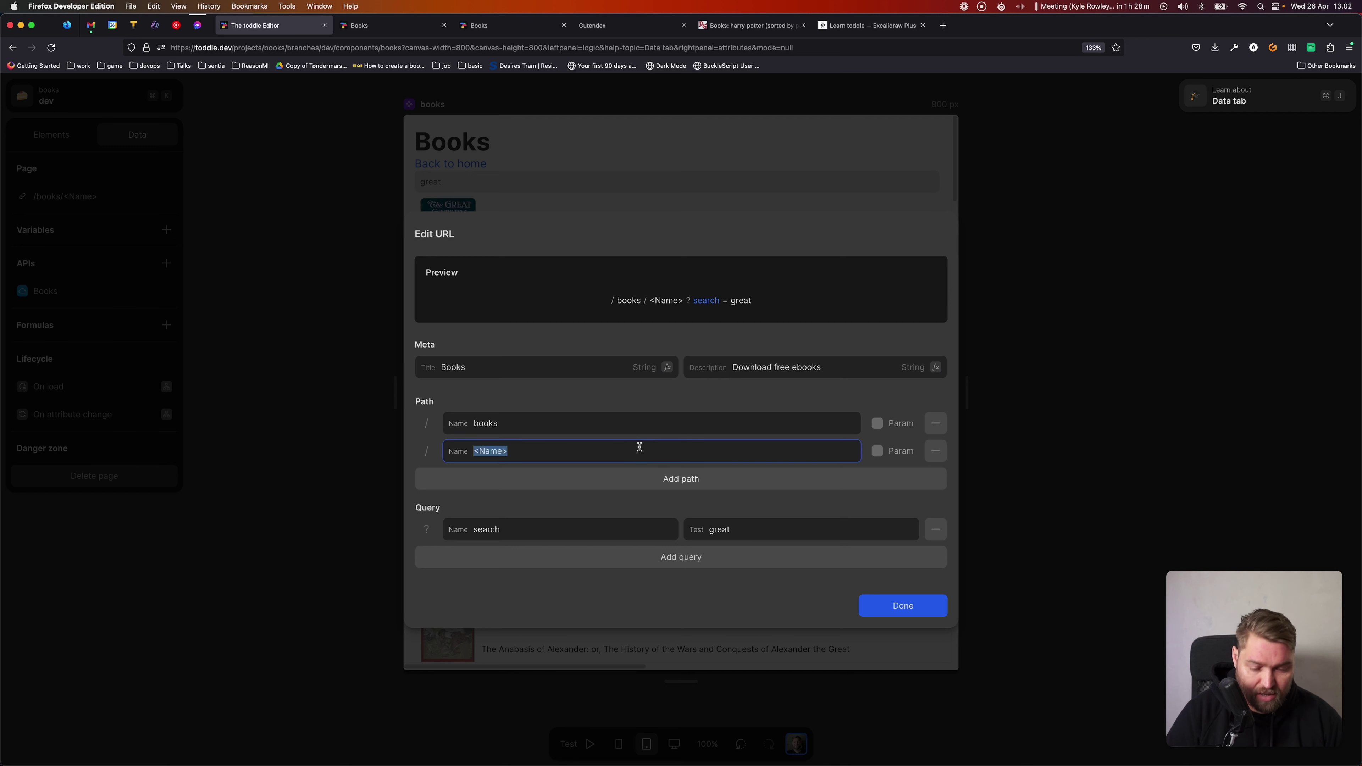
pyautogui.press('super+BackSpace')
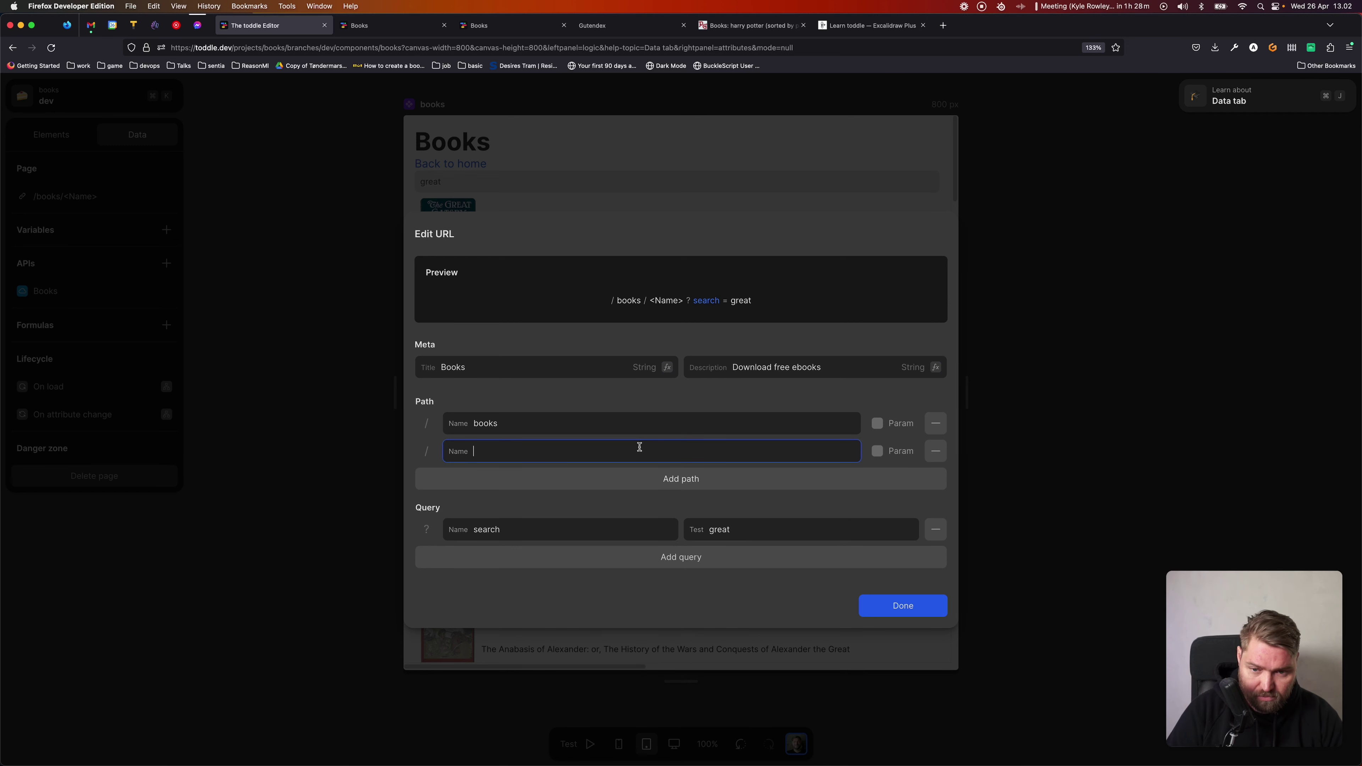
pyautogui.write('name')
pyautogui.press('Tab')
pyautogui.click(878, 451)
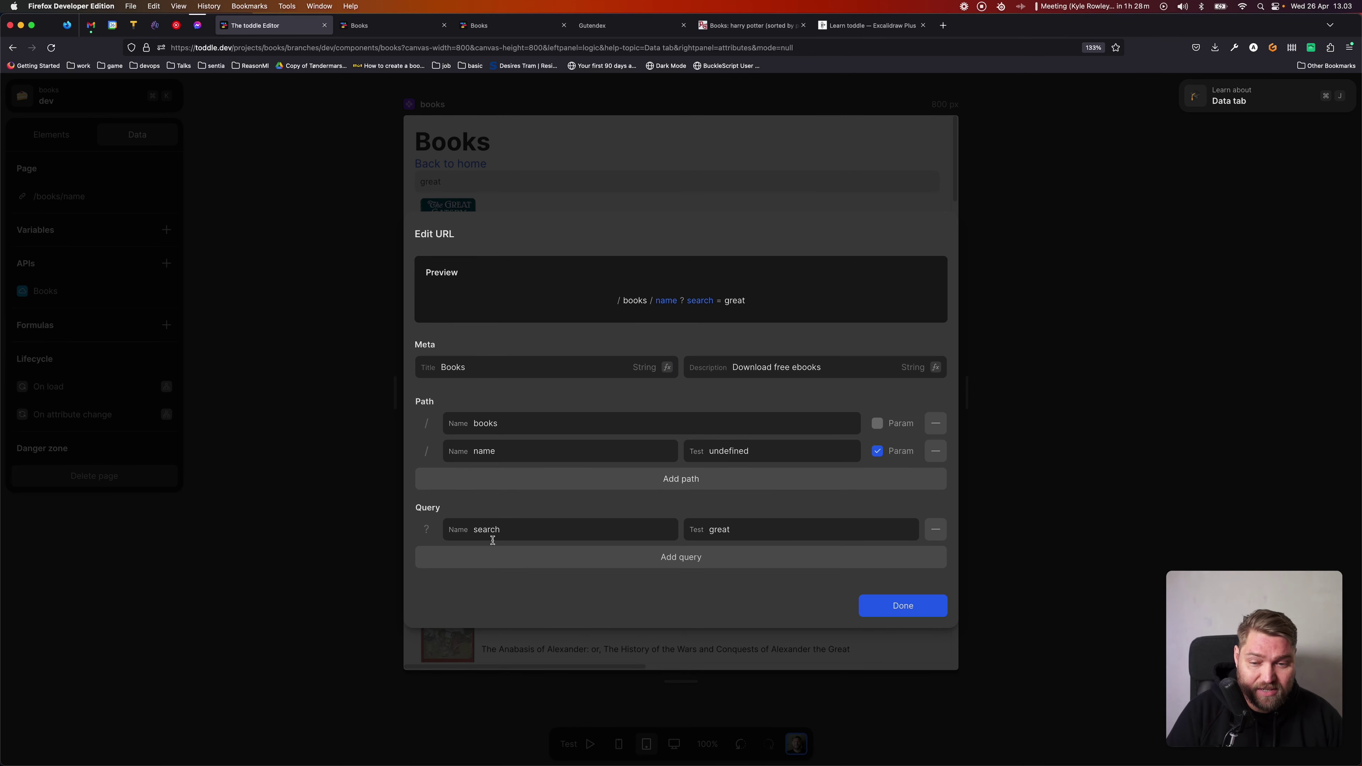
# - Remove the search query parameter and rename the name path parameter to "search"
pyautogui.click(936, 530)
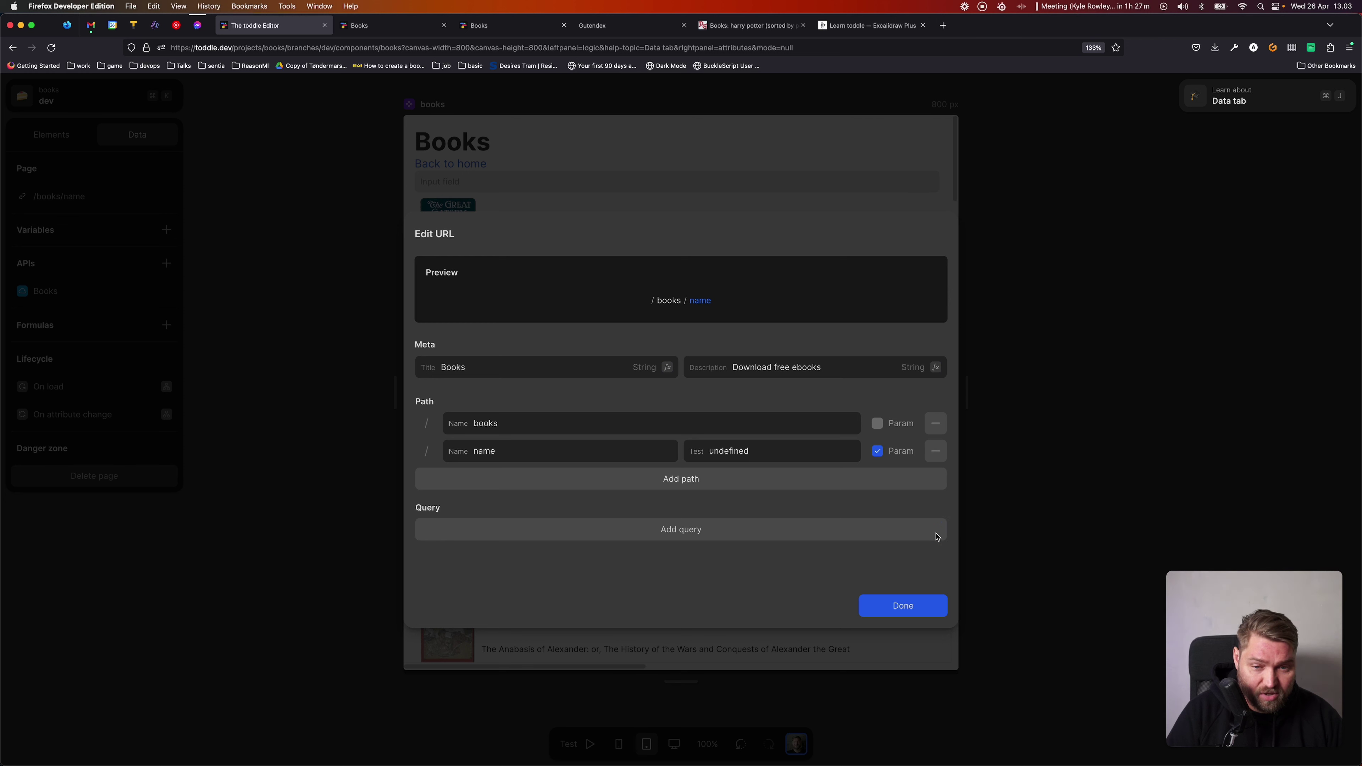
pyautogui.doubleClick(578, 451)
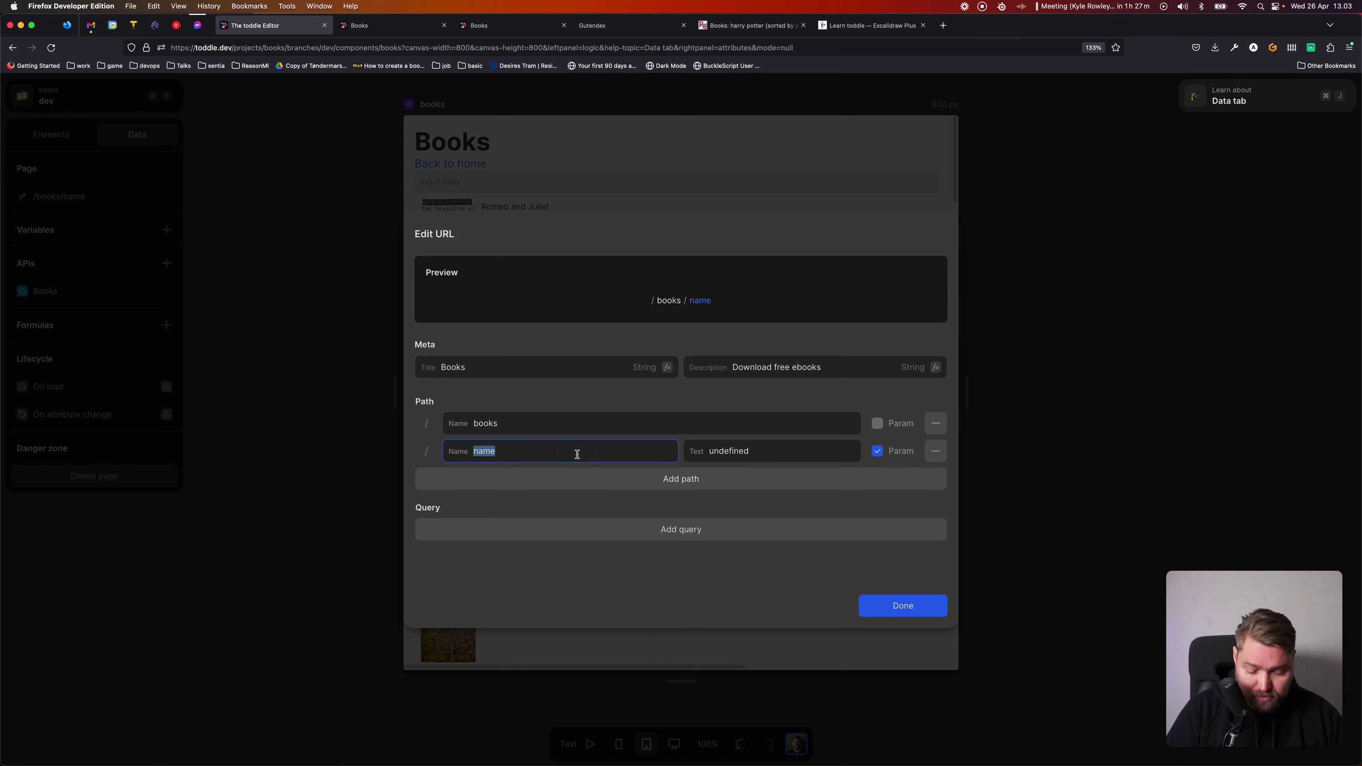
pyautogui.write('search')
pyautogui.press('Tab')
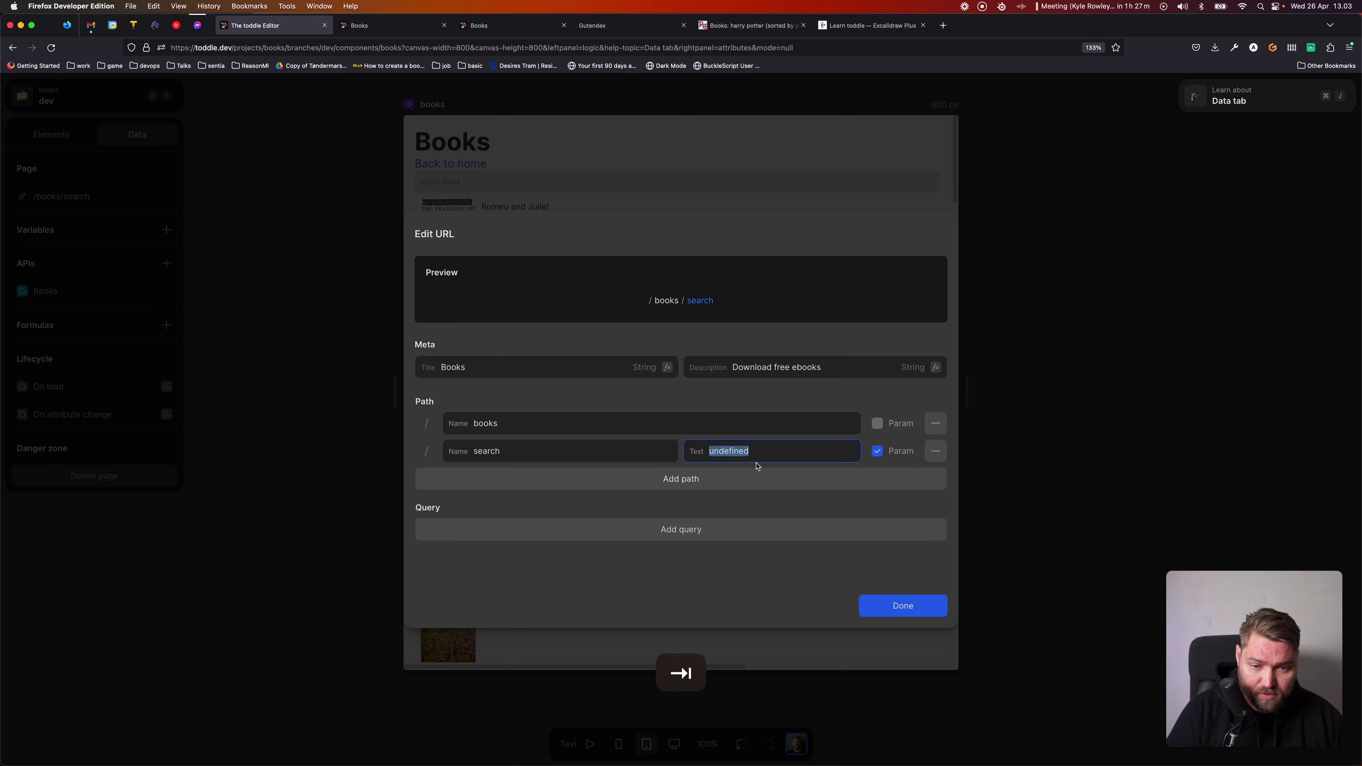
# - Set the search path parameter's test value to "test" and apply the URL changes
pyautogui.click(804, 452)
pyautogui.press('super+BackSpace')
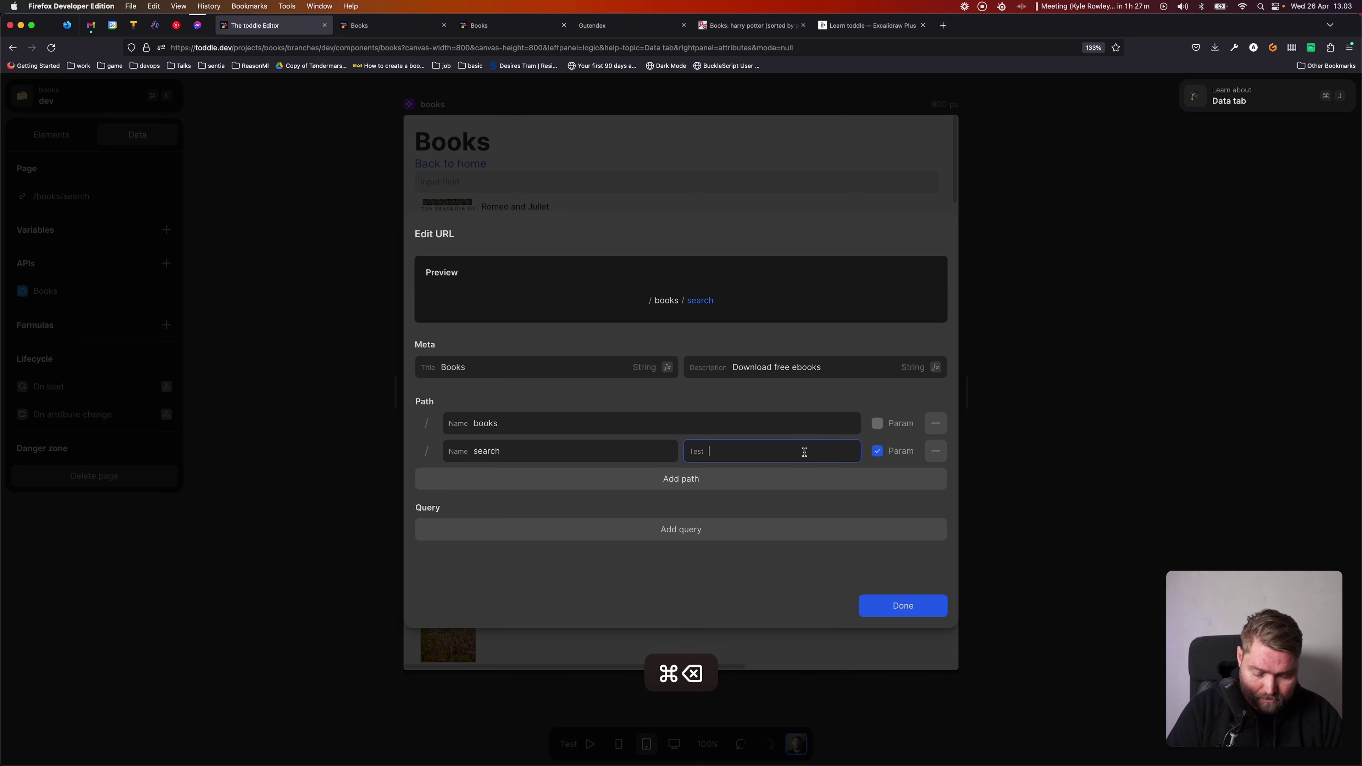
pyautogui.write('test')
pyautogui.press('Tab')
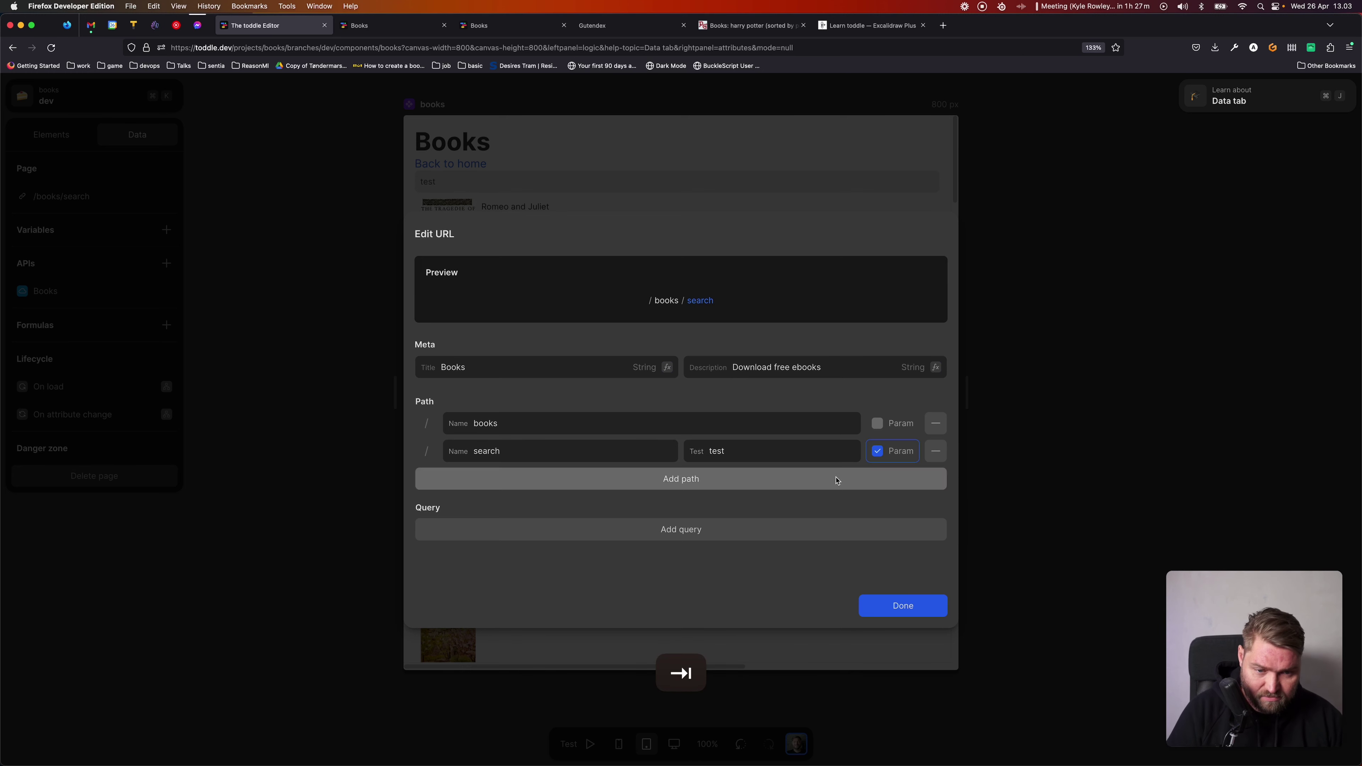
pyautogui.click(900, 612)
# - Review the books page's URL settings and the formula behind the Books API's search query value
pyautogui.click(89, 198)
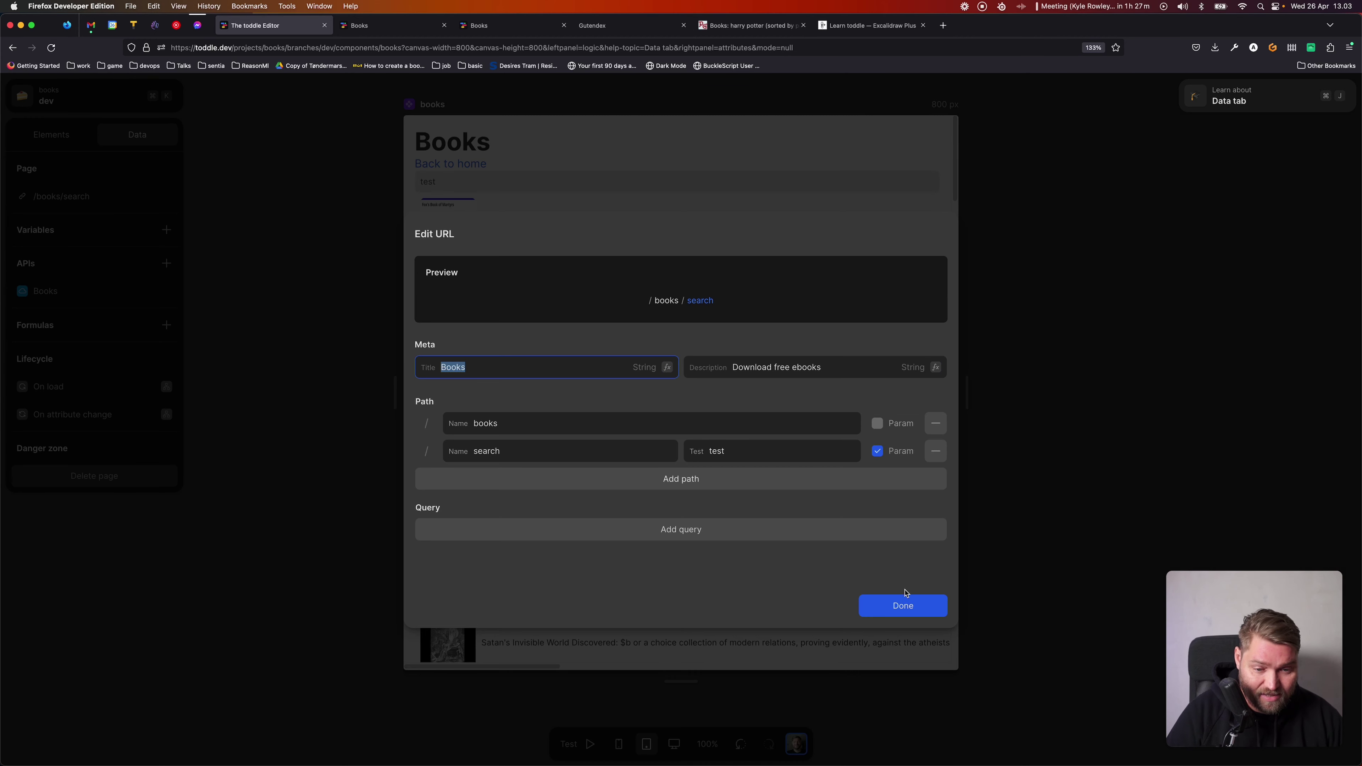
pyautogui.click(903, 604)
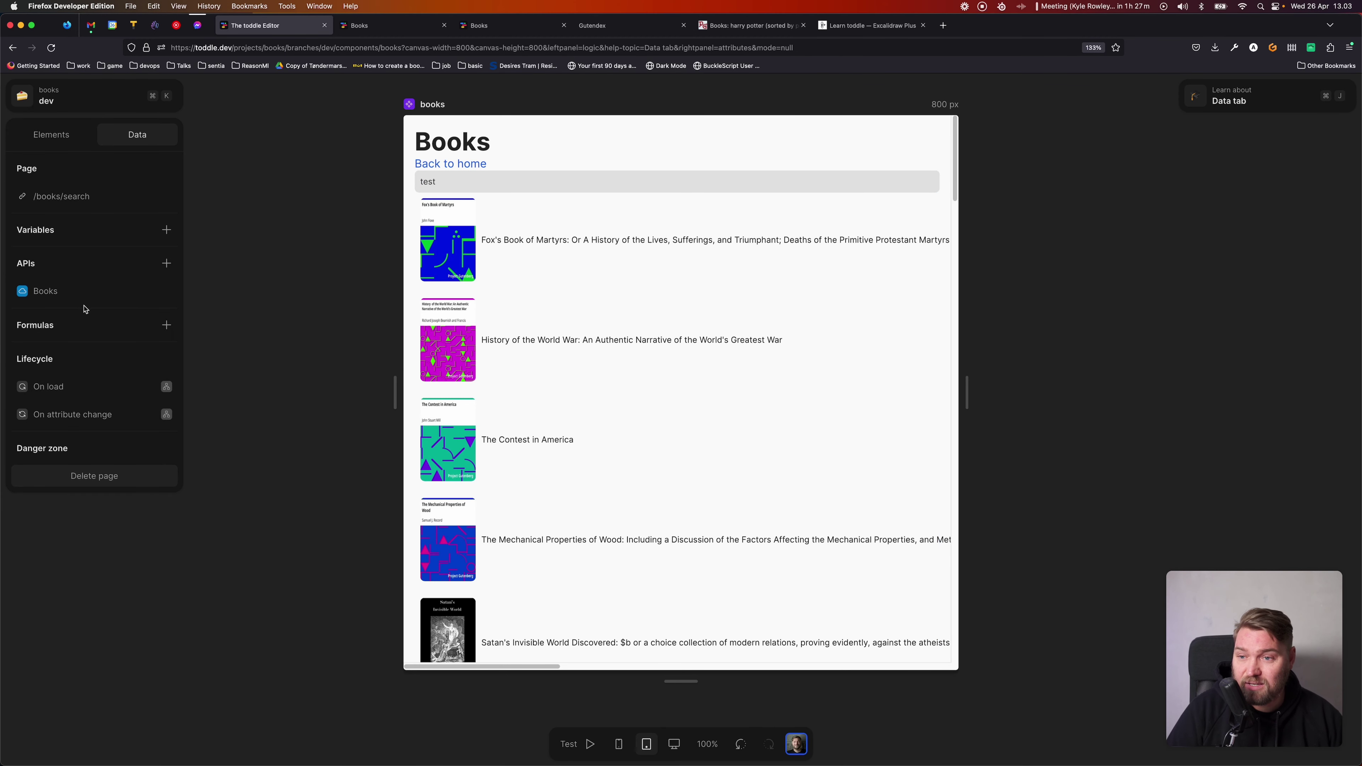
pyautogui.click(58, 292)
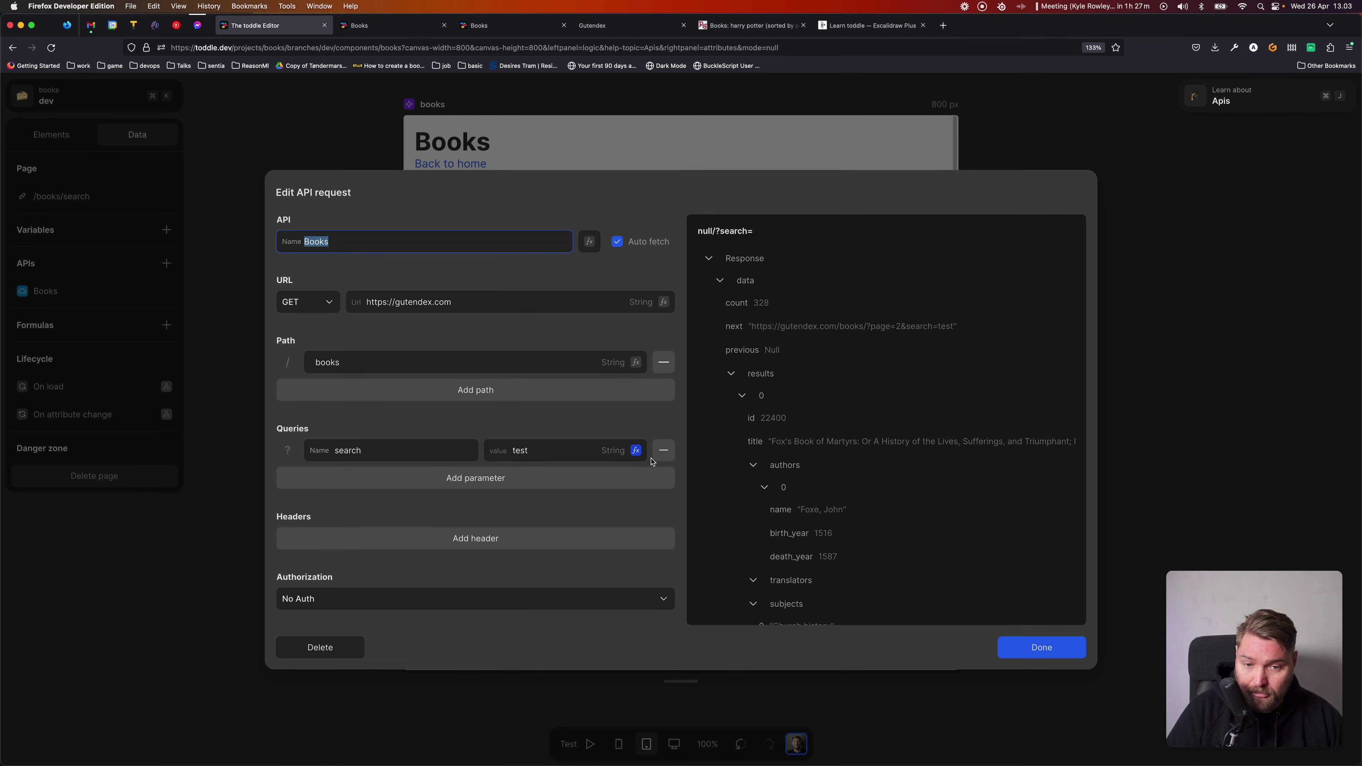
pyautogui.click(636, 450)
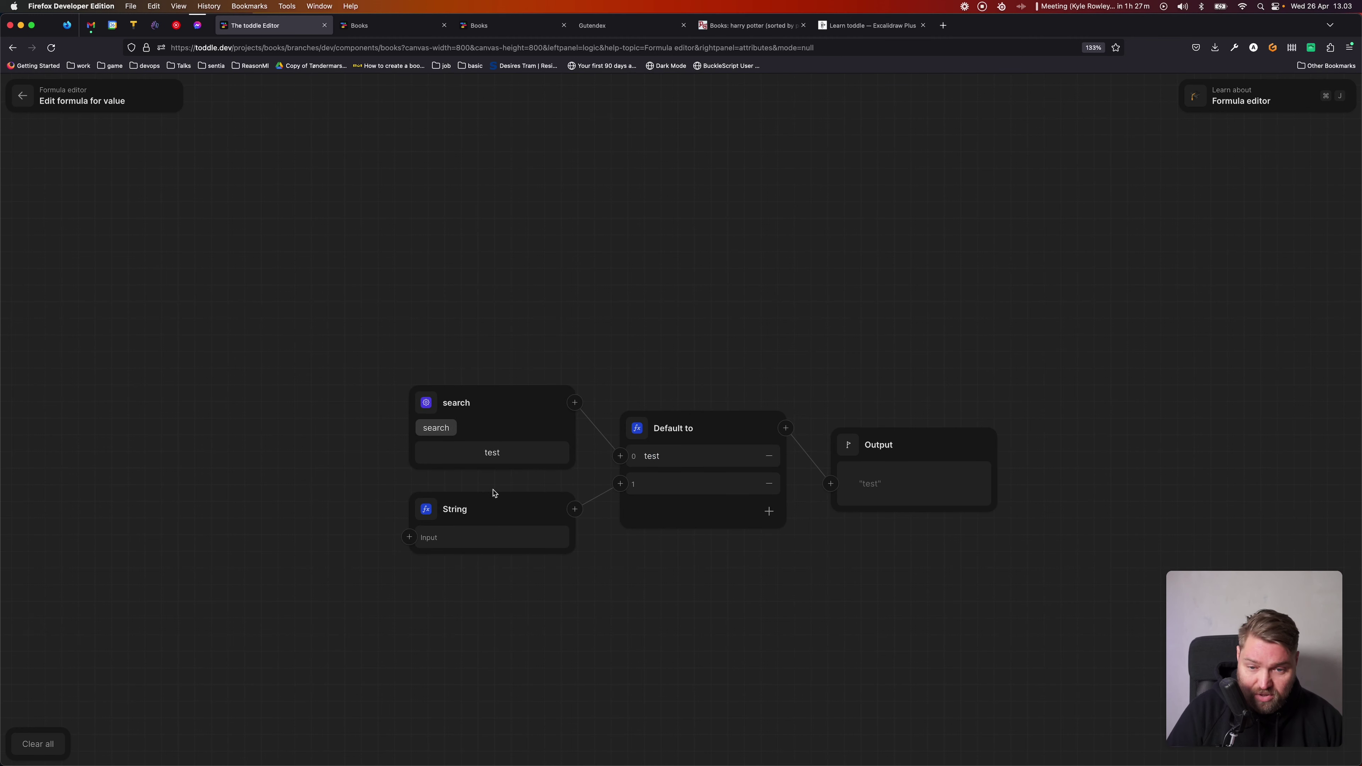
pyautogui.press('Escape')
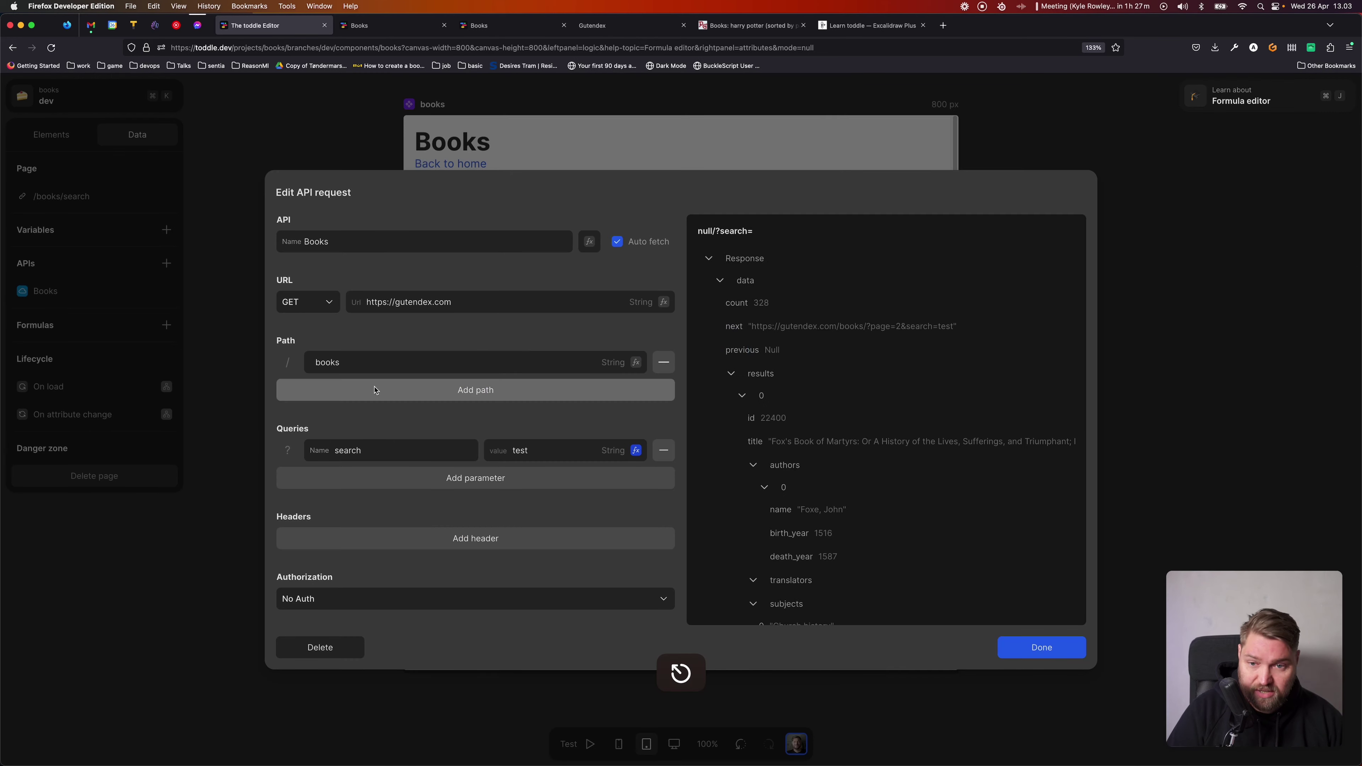
pyautogui.click(248, 244)
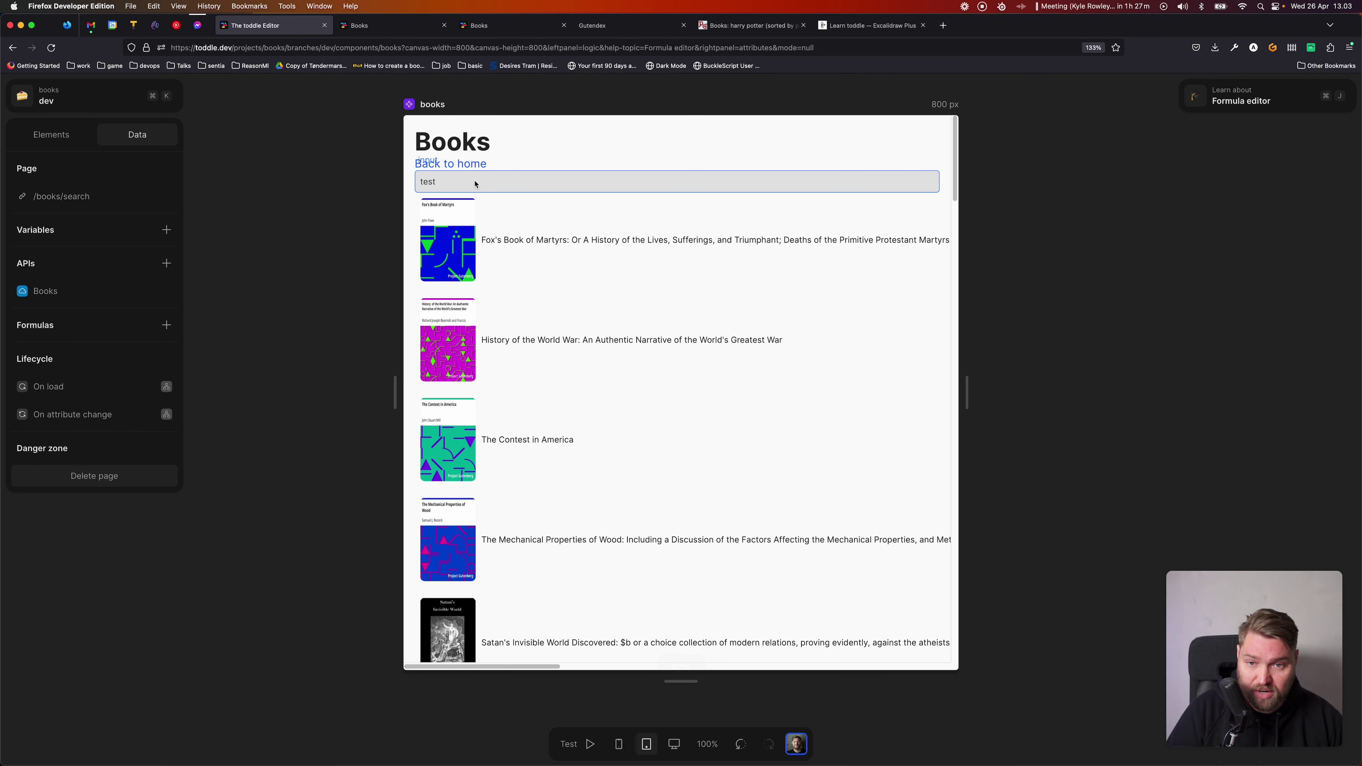
# - Recheck the search path parameter in the books page's URL settings and close them without changes
pyautogui.click(121, 191)
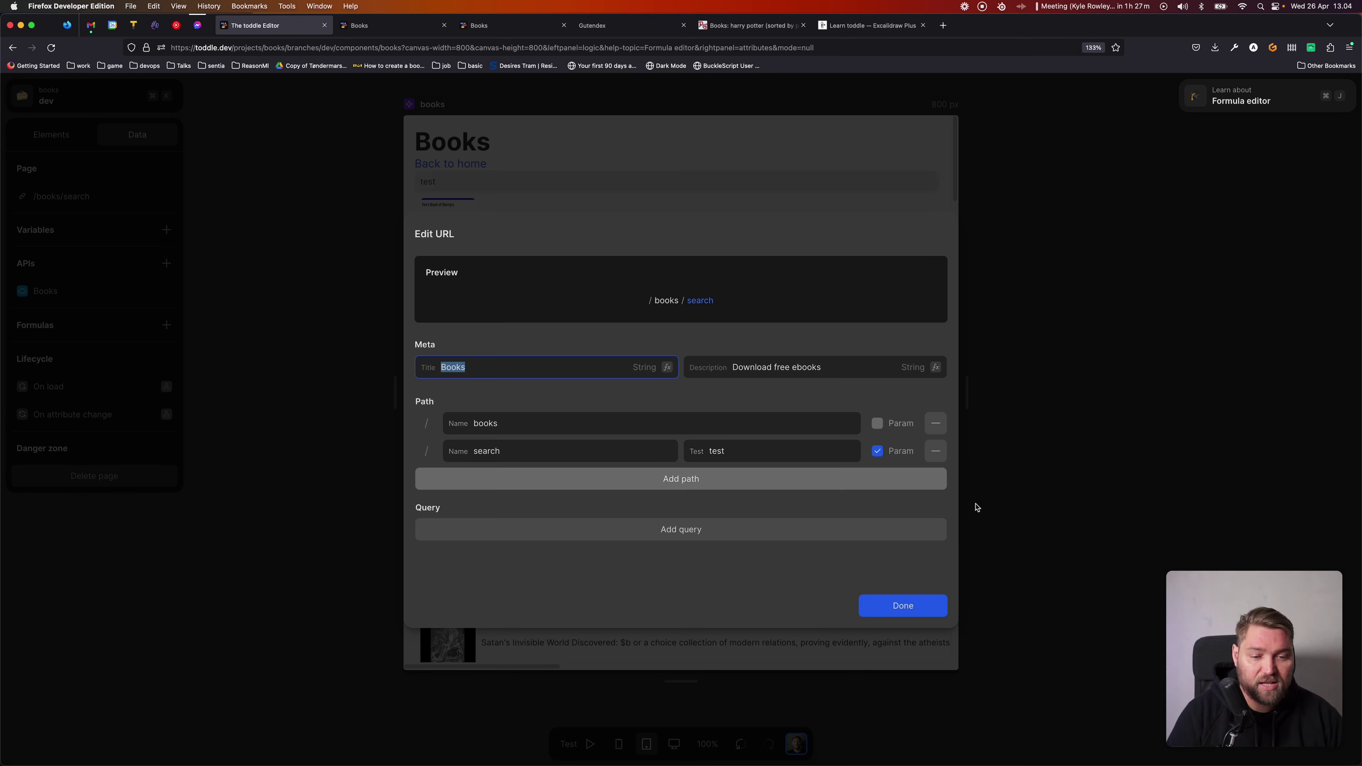
pyautogui.click(911, 605)
pyautogui.click(301, 214)
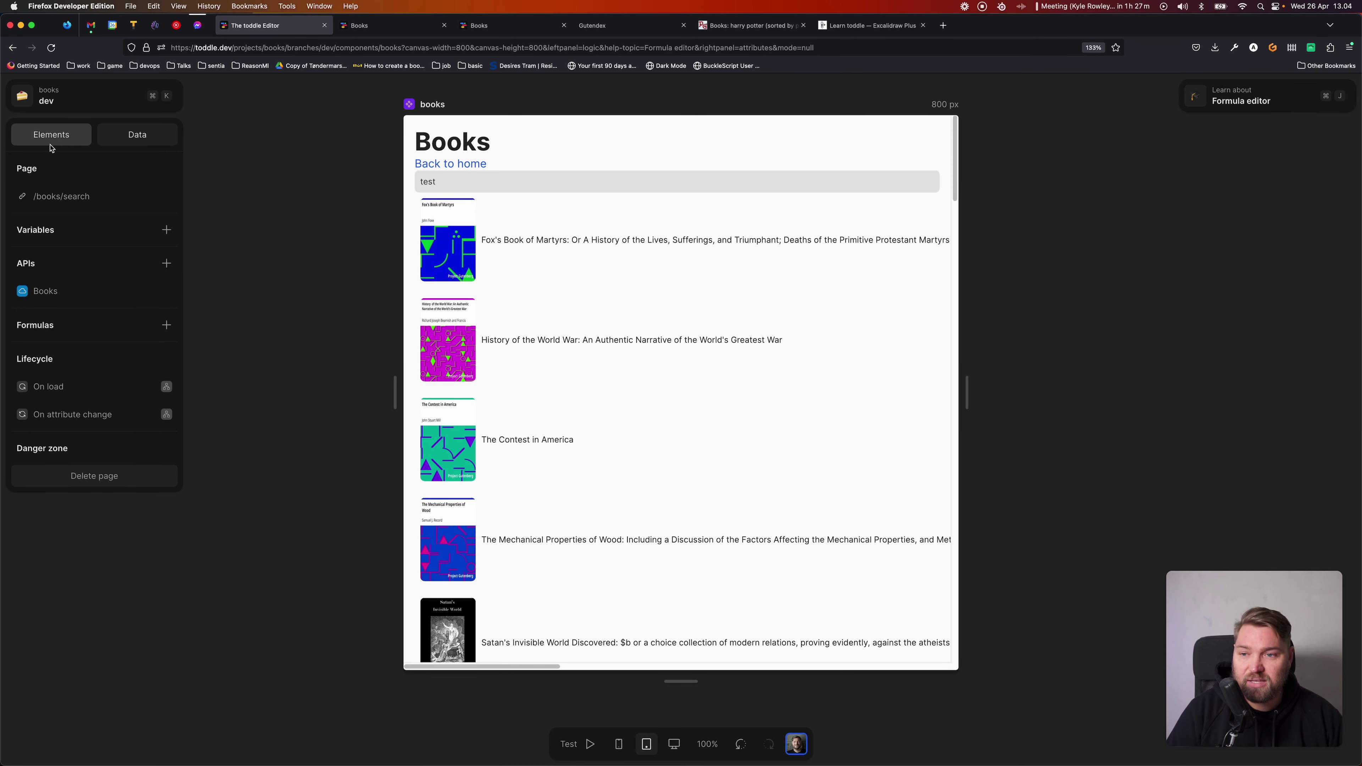
# - Open the dev site's books page in a new browser tab and test its search field with "Dogs"
pyautogui.click(64, 107)
pyautogui.click(56, 124)
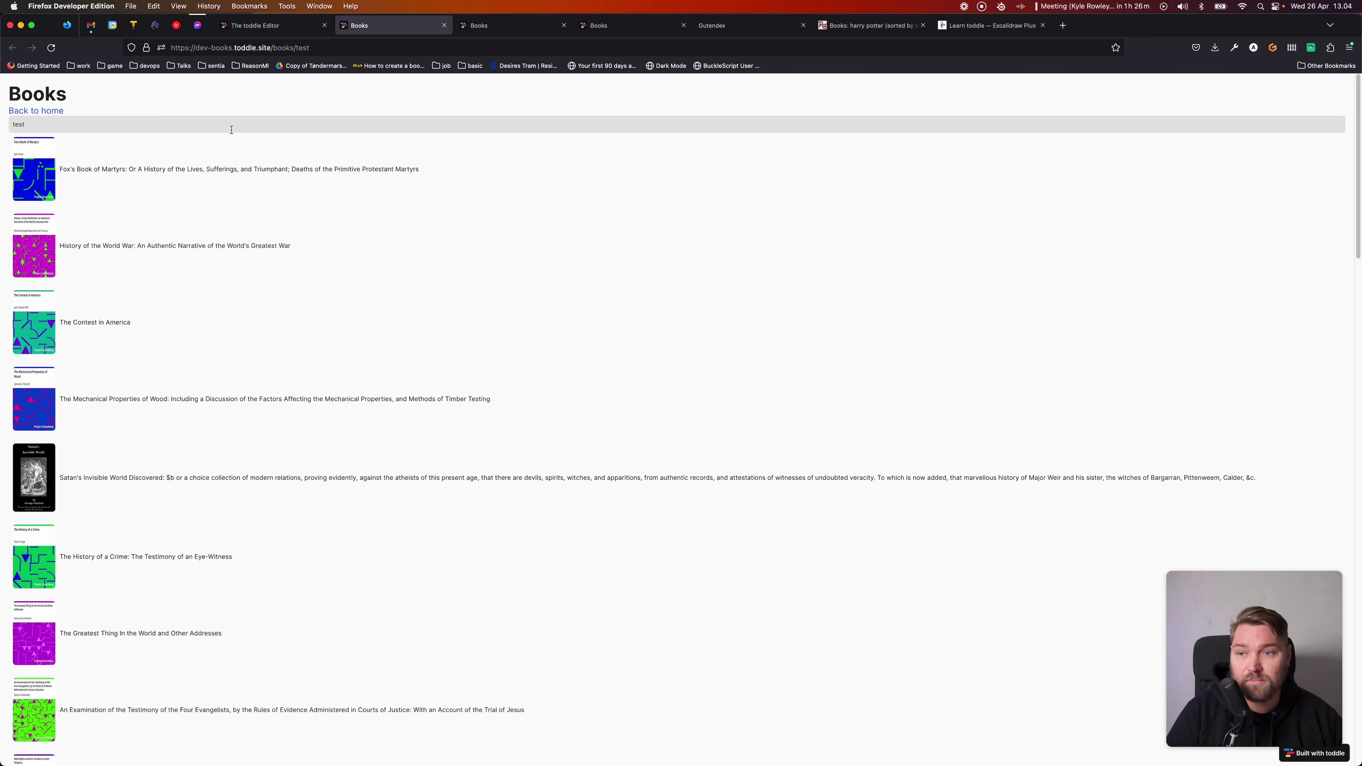
pyautogui.click(74, 131)
pyautogui.press('super+a')
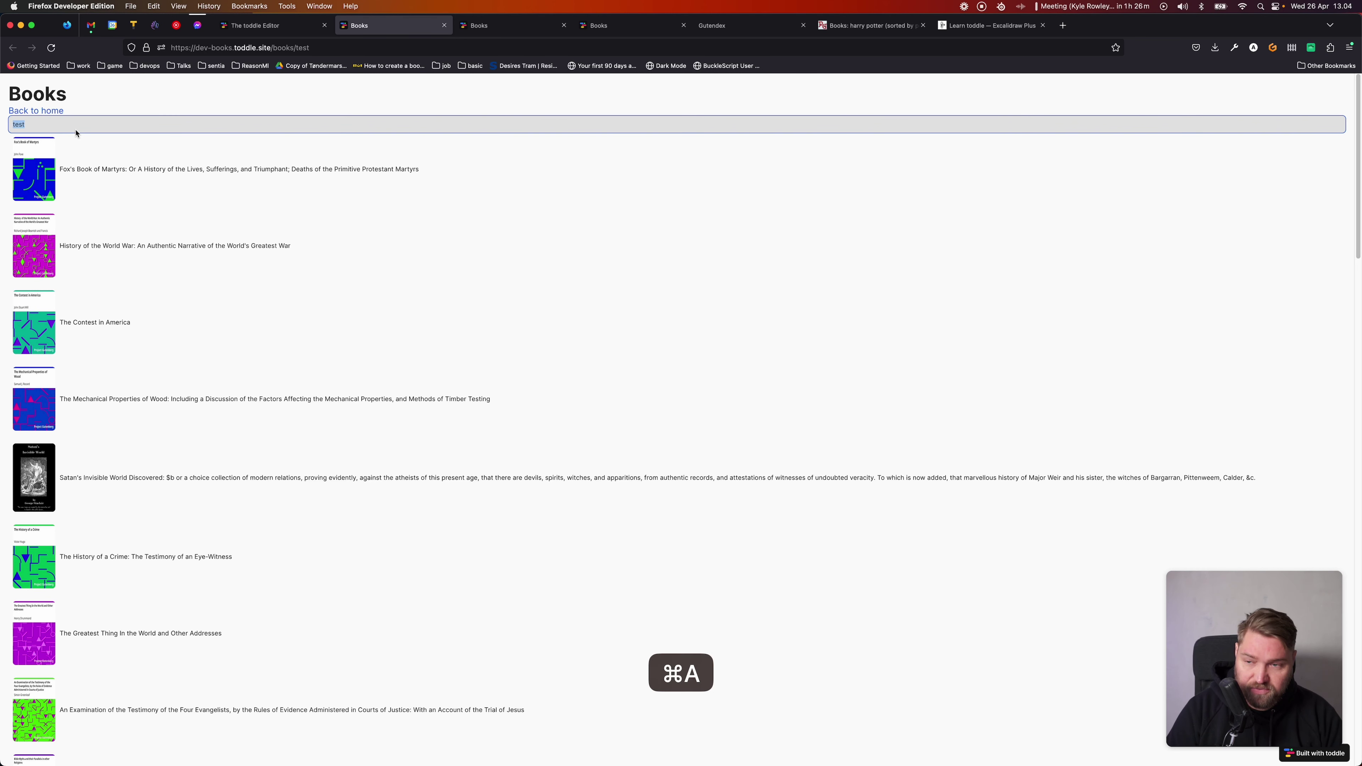
pyautogui.write('Dogs')
pyautogui.press('Tab')
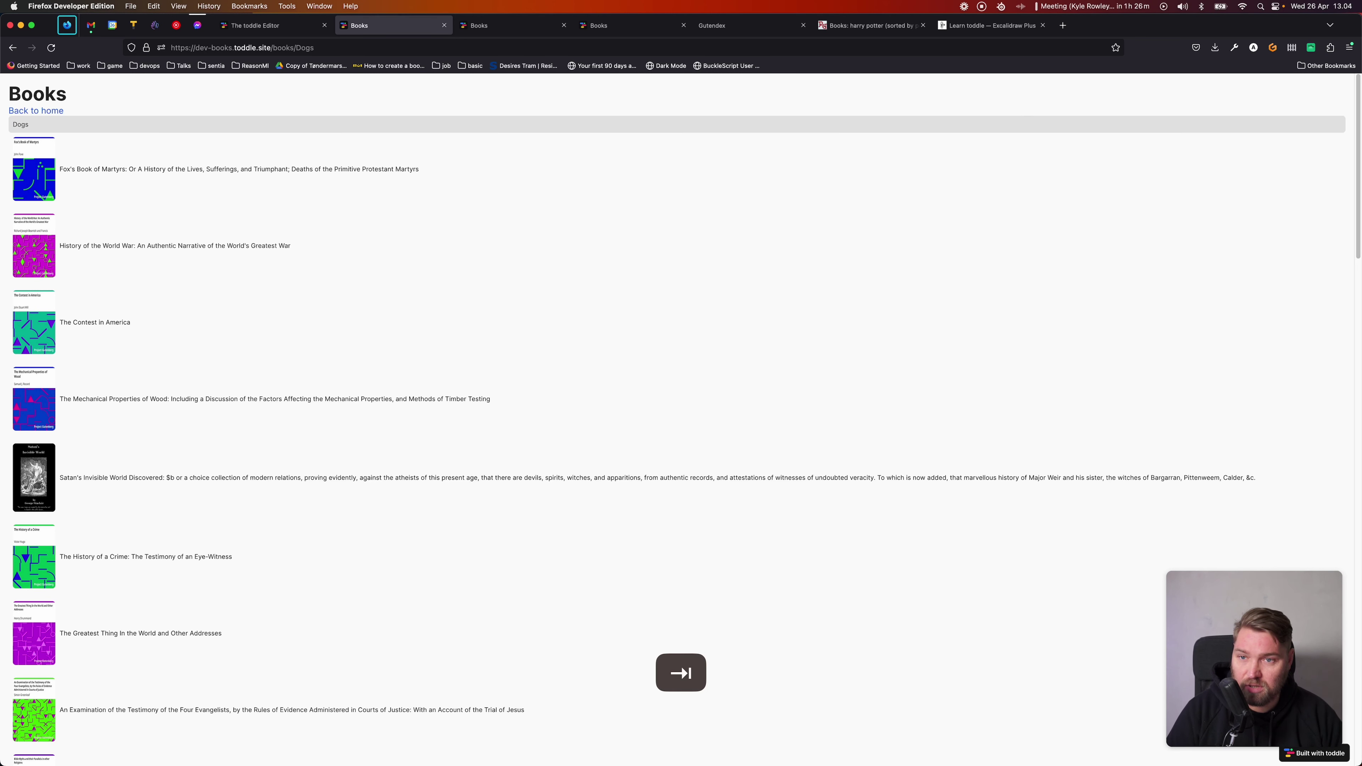